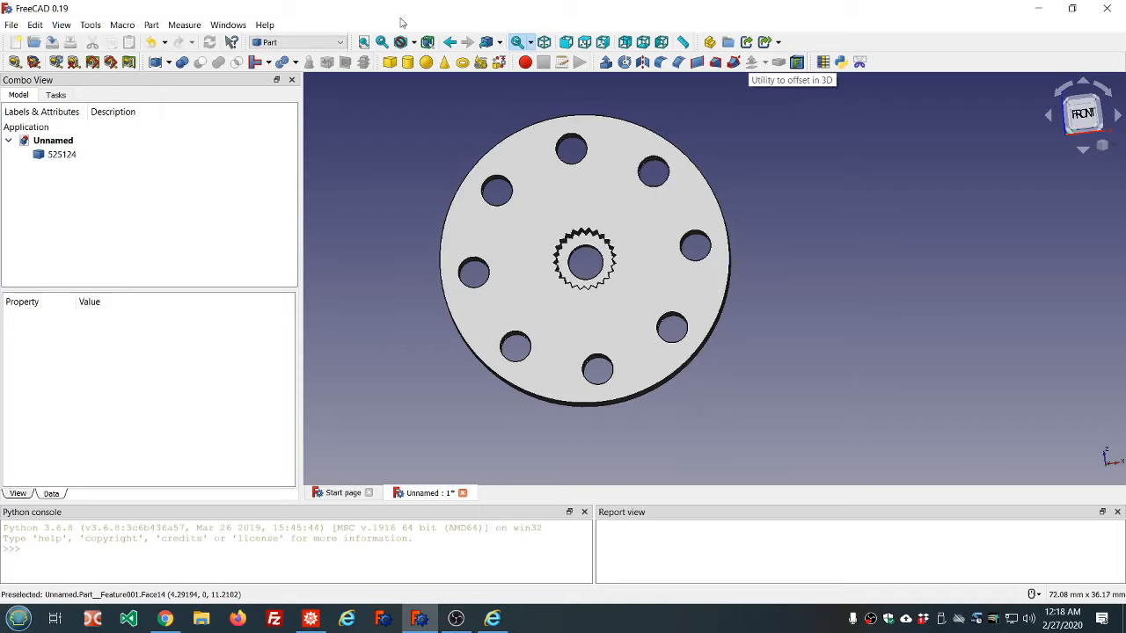
# Step: Look up the installed program's version and revision details, and close the information window
pyautogui.click(264, 24)
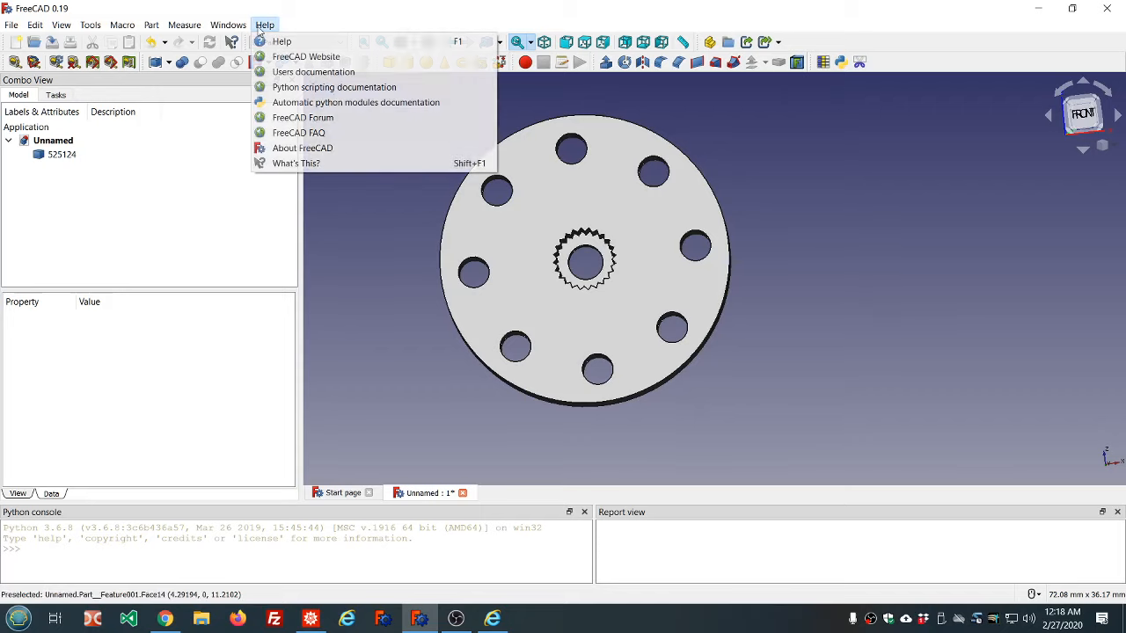
pyautogui.click(295, 148)
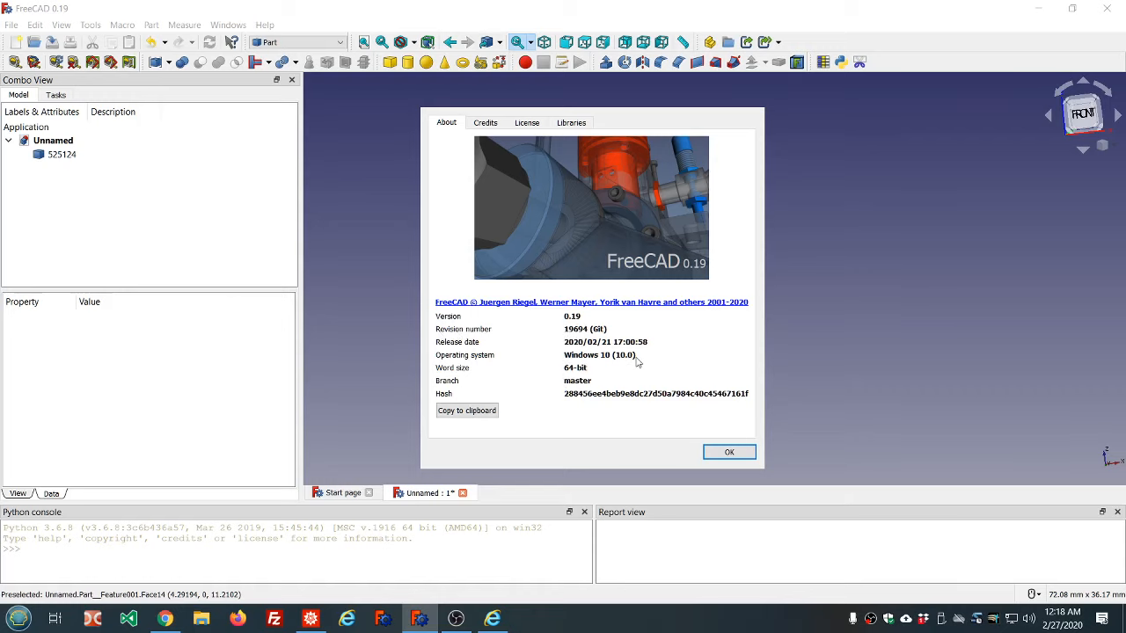
pyautogui.click(719, 453)
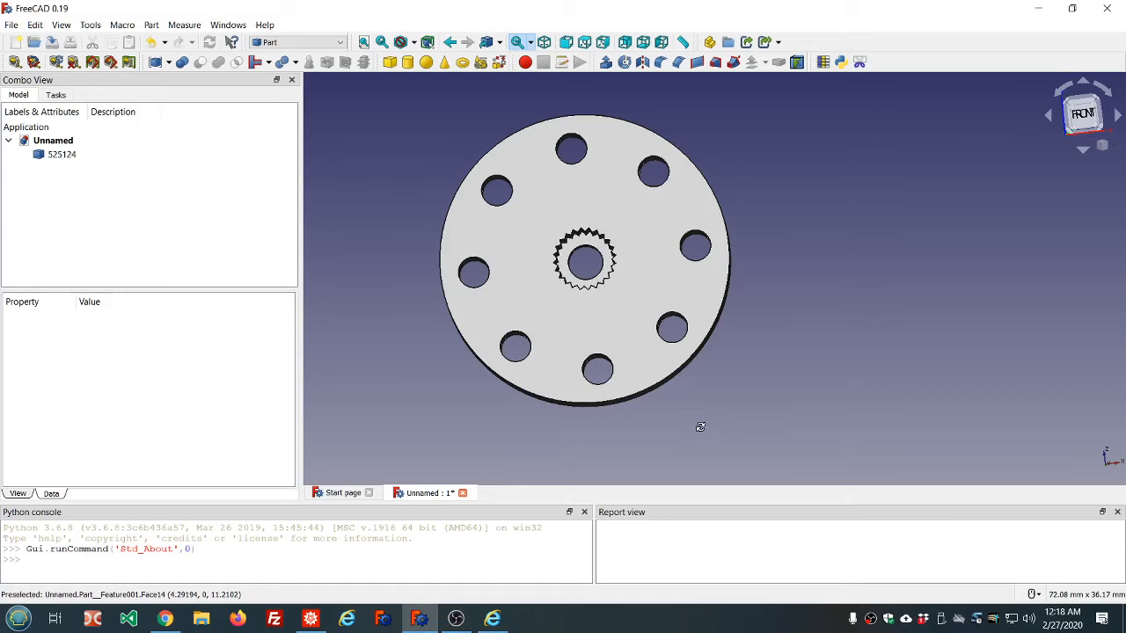
# Step: Examine the disc's eight round holes and its toothed centre recess from several angles and distances
pyautogui.moveTo(698, 428); pyautogui.dragTo(687, 397, button='middle')
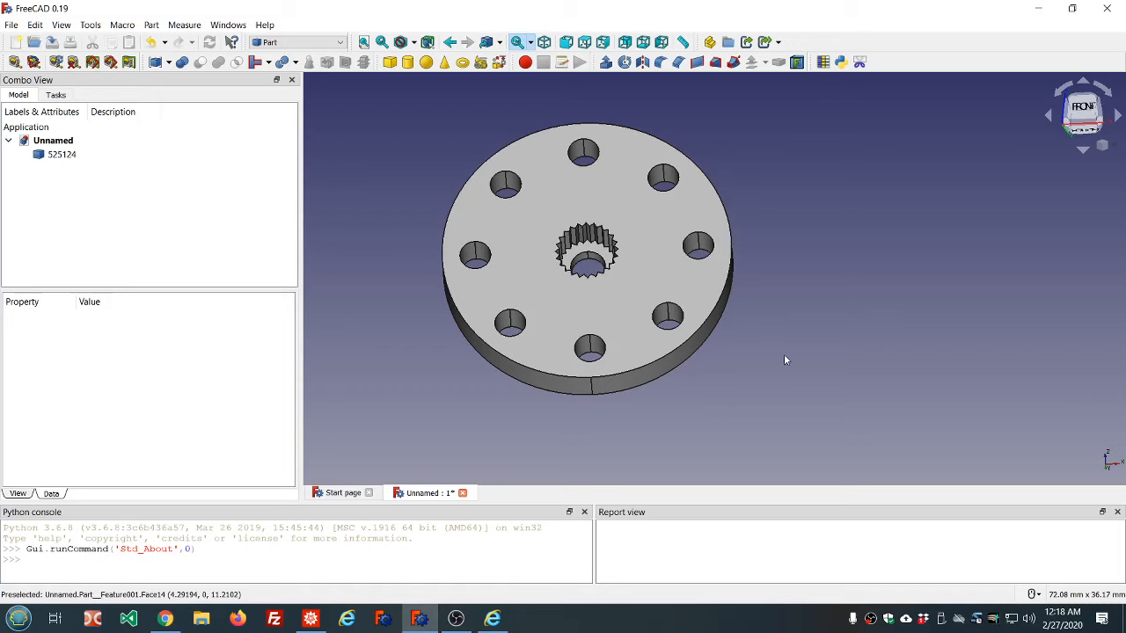
pyautogui.scroll(2, 777, 343)
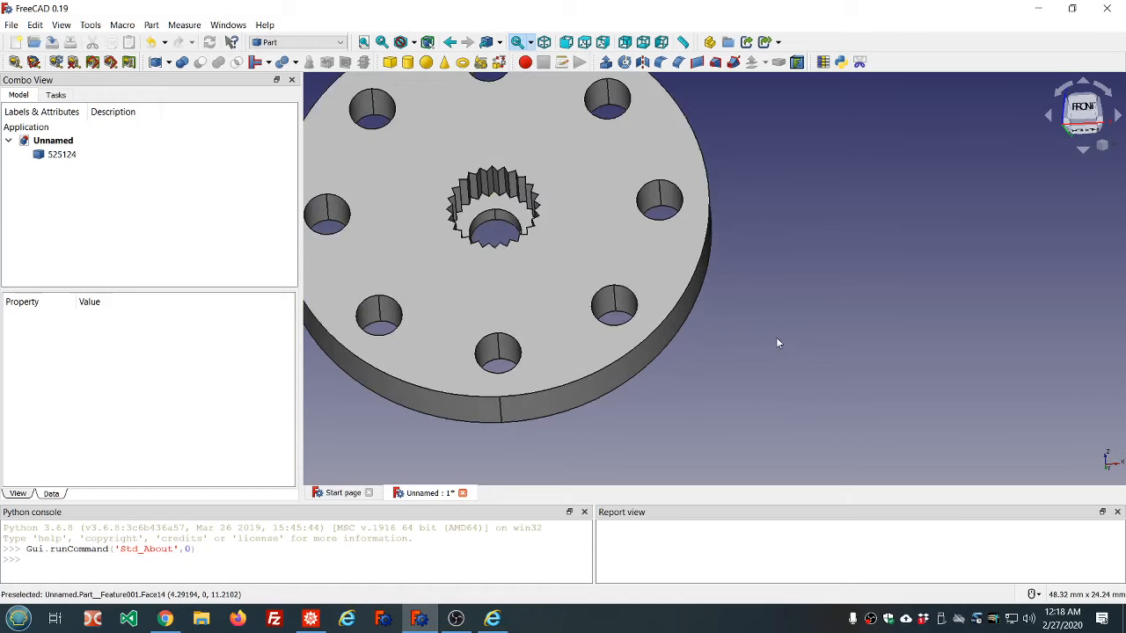
pyautogui.scroll(-2, 777, 343)
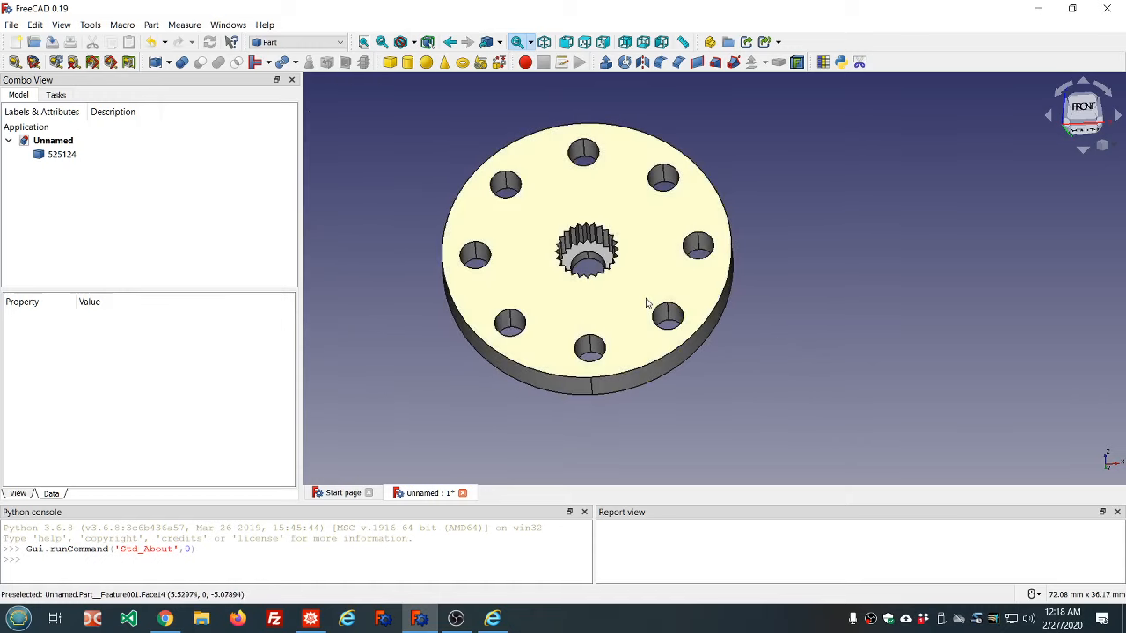
pyautogui.moveTo(647, 298); pyautogui.dragTo(746, 312, button='middle')
pyautogui.scroll(2, 746, 312)
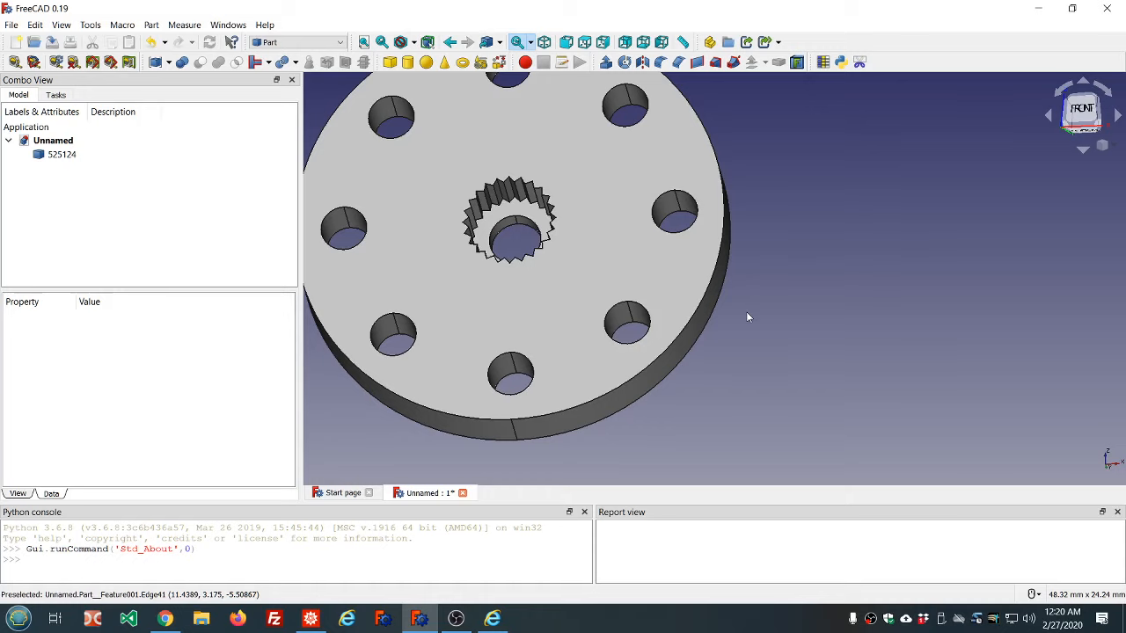
pyautogui.scroll(-5, 764, 301)
pyautogui.scroll(5, 725, 277)
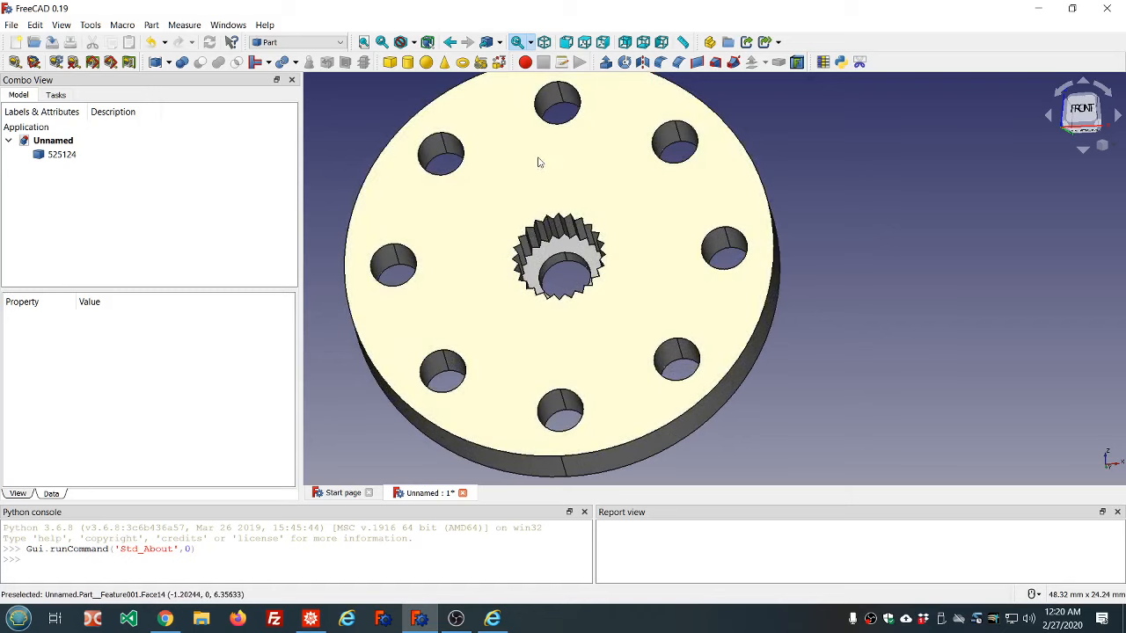
pyautogui.moveTo(540, 171); pyautogui.dragTo(513, 178, button='middle')
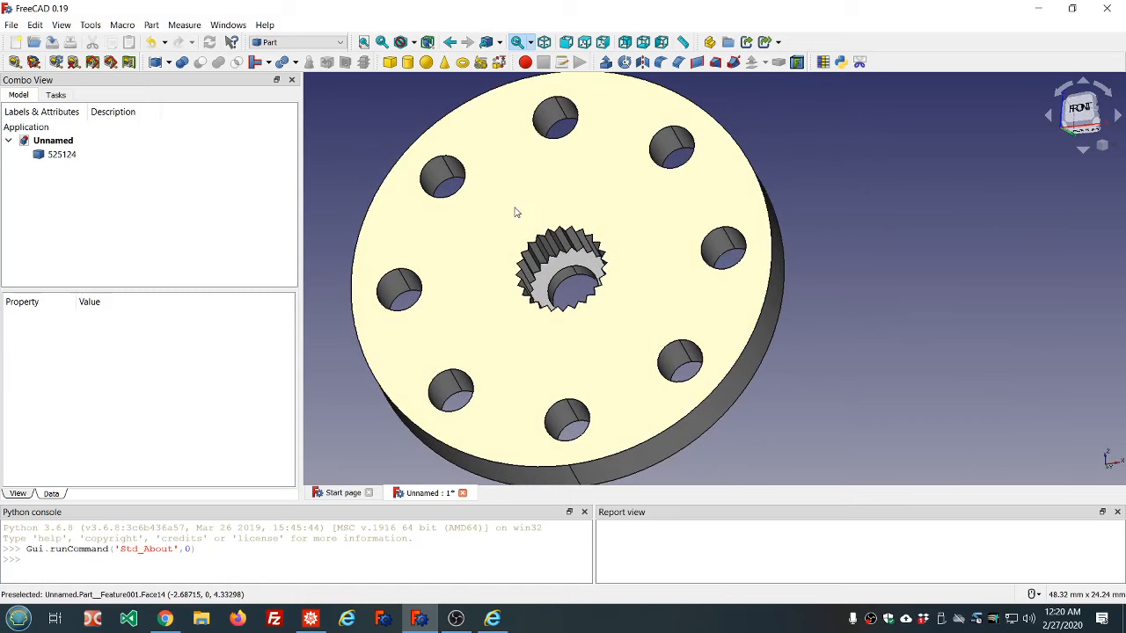
pyautogui.moveTo(522, 211)
pyautogui.mouseDown(button='middle')
pyautogui.moveTo(703, 278)
pyautogui.moveTo(1036, 287)
pyautogui.moveTo(601, 219)
pyautogui.moveTo(556, 195)
pyautogui.moveTo(523, 212)
pyautogui.moveTo(526, 228)
pyautogui.mouseUp(button='middle')
pyautogui.scroll(-2, 526, 231)
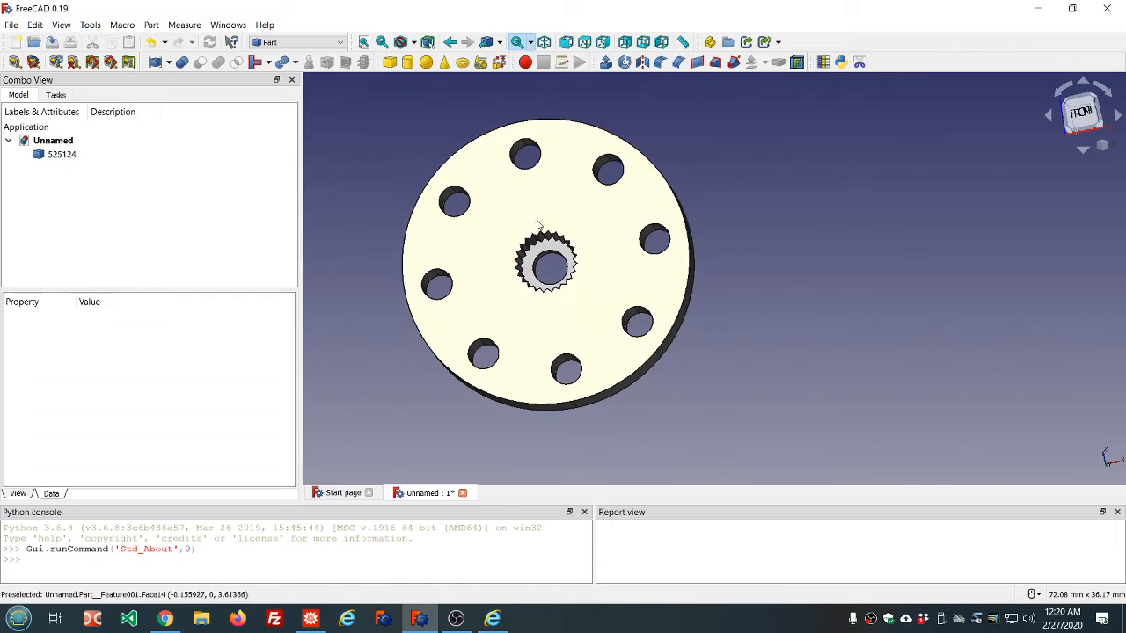
pyautogui.scroll(2, 527, 231)
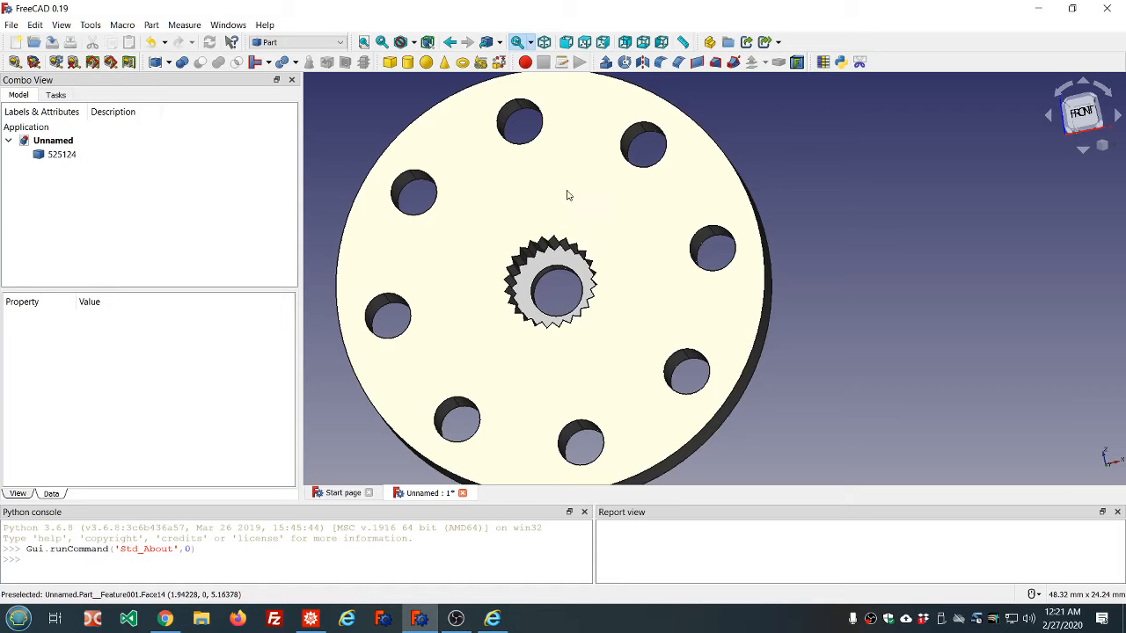
# Step: Highlight the whole imported part 525124 to check that it is a single object, and clear the selection
pyautogui.click(62, 157)
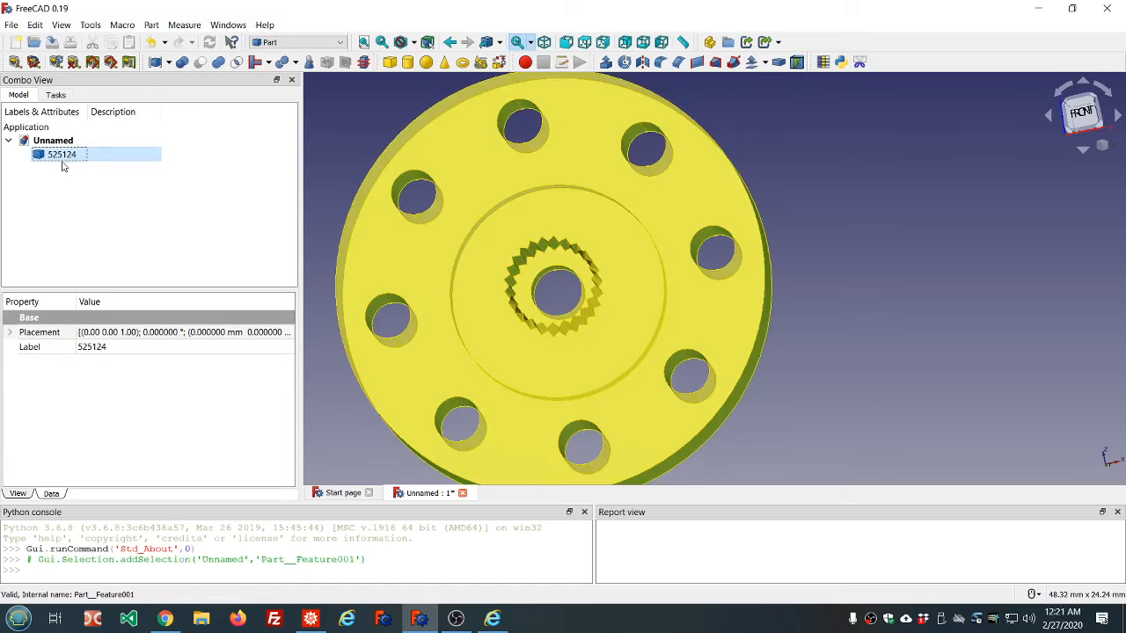
pyautogui.click(88, 237)
pyautogui.click(62, 156)
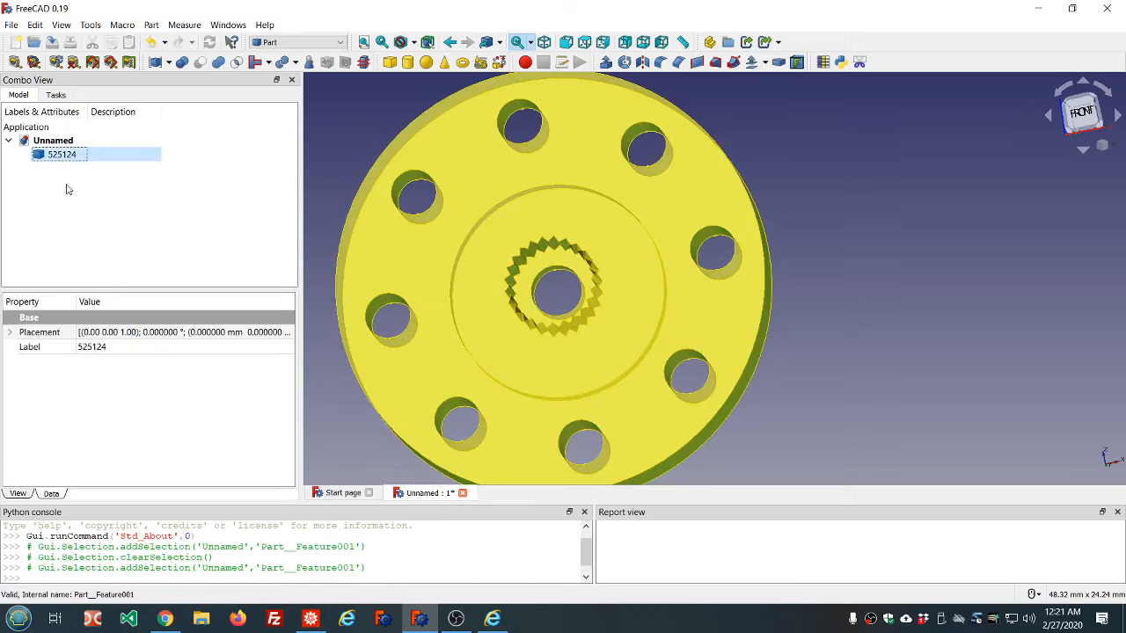
pyautogui.click(68, 189)
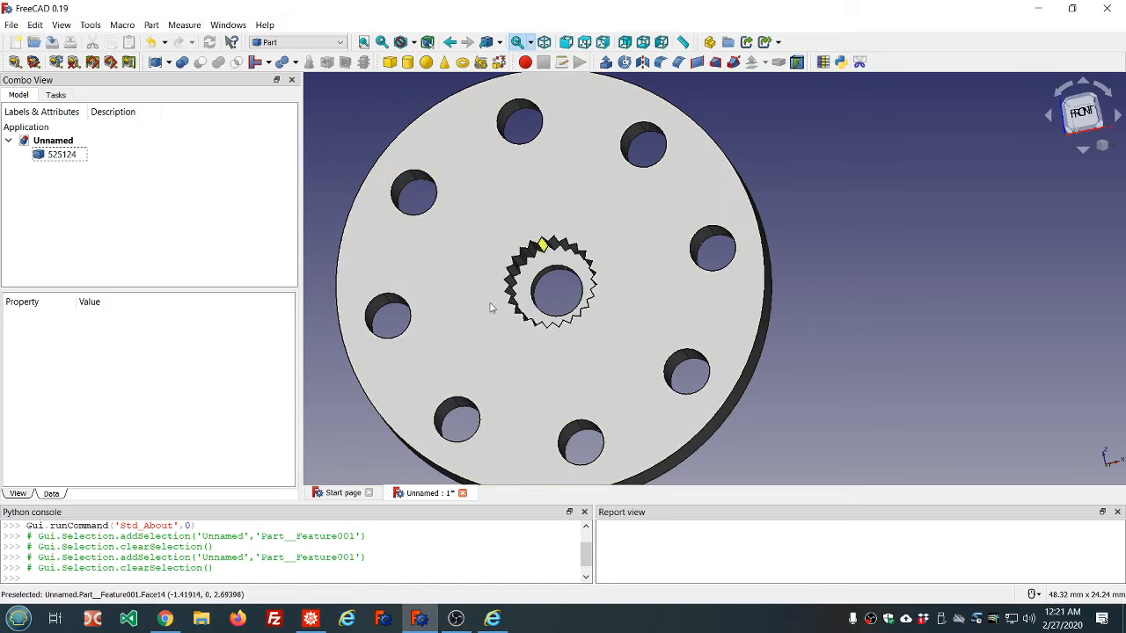
# Step: Select both inner wall faces of the top, upper-right and right holes in the disc
pyautogui.scroll(-3, 492, 327)
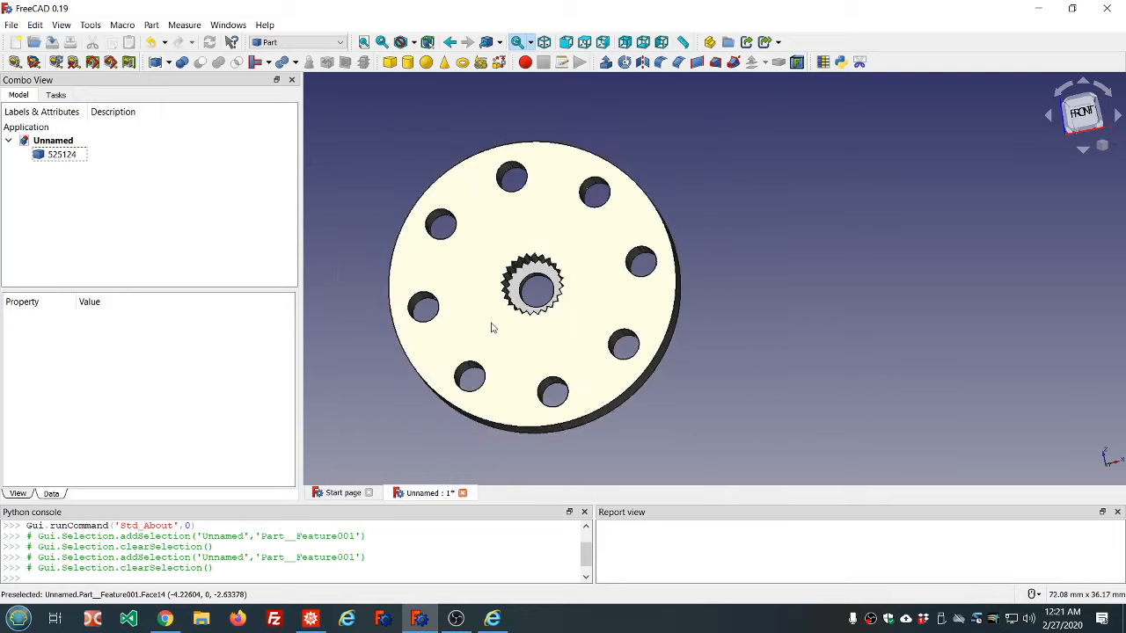
pyautogui.scroll(2, 492, 328)
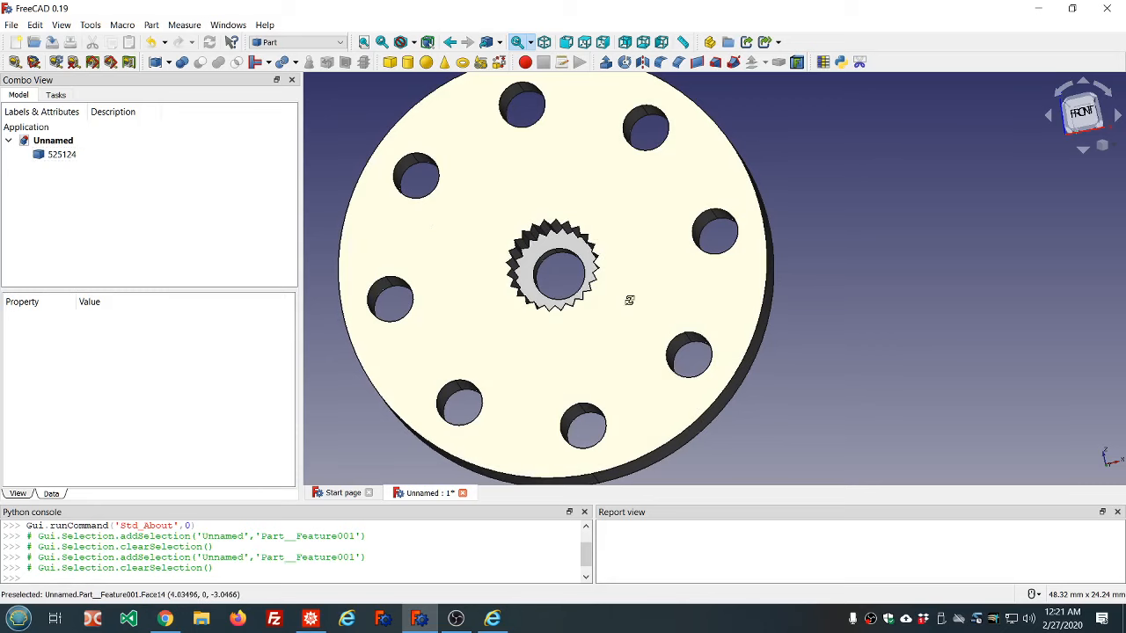
pyautogui.moveTo(628, 300)
pyautogui.mouseDown(button='middle')
pyautogui.moveTo(575, 202)
pyautogui.moveTo(610, 202)
pyautogui.moveTo(598, 118)
pyautogui.moveTo(607, 256)
pyautogui.moveTo(643, 310)
pyautogui.mouseUp(button='middle')
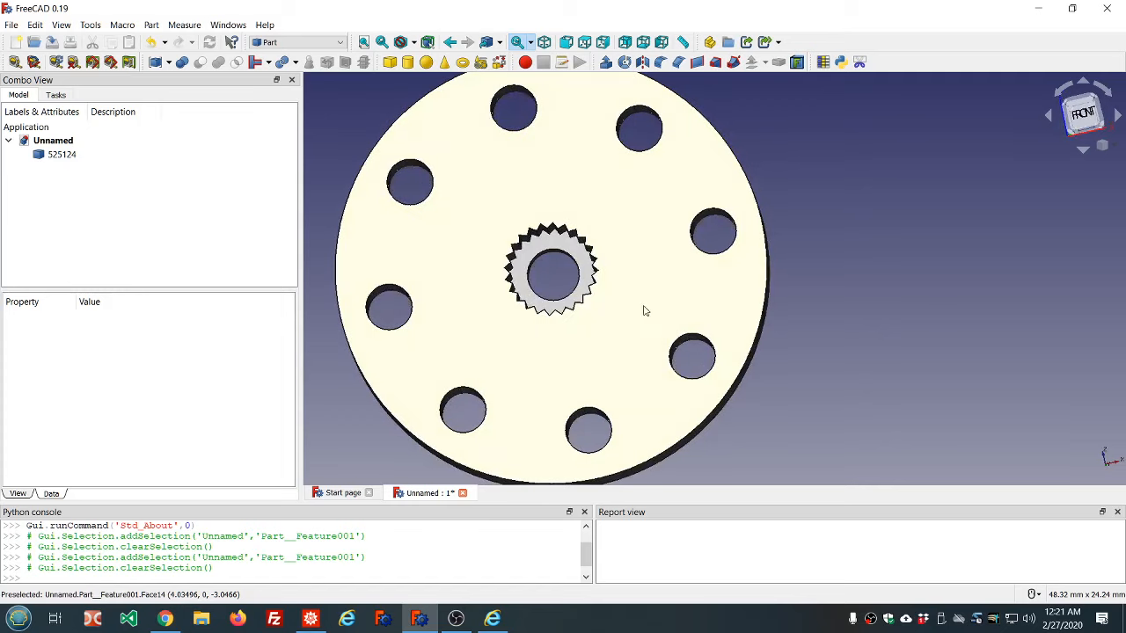
pyautogui.scroll(-2, 628, 322)
pyautogui.scroll(2, 628, 362)
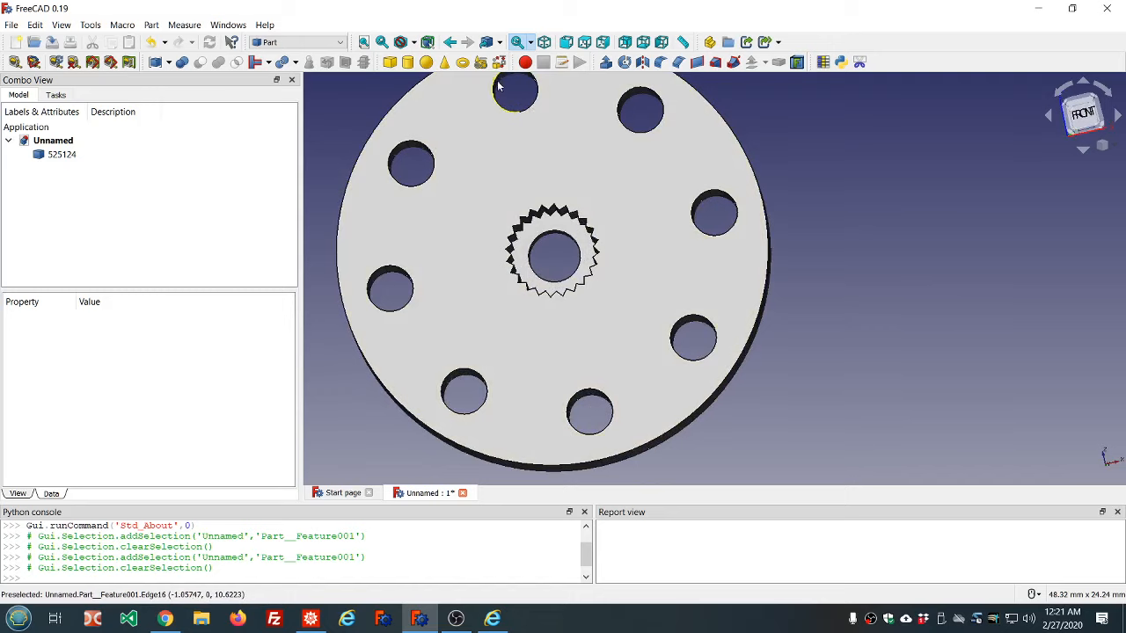
pyautogui.scroll(-5, 498, 83)
pyautogui.scroll(7, 501, 81)
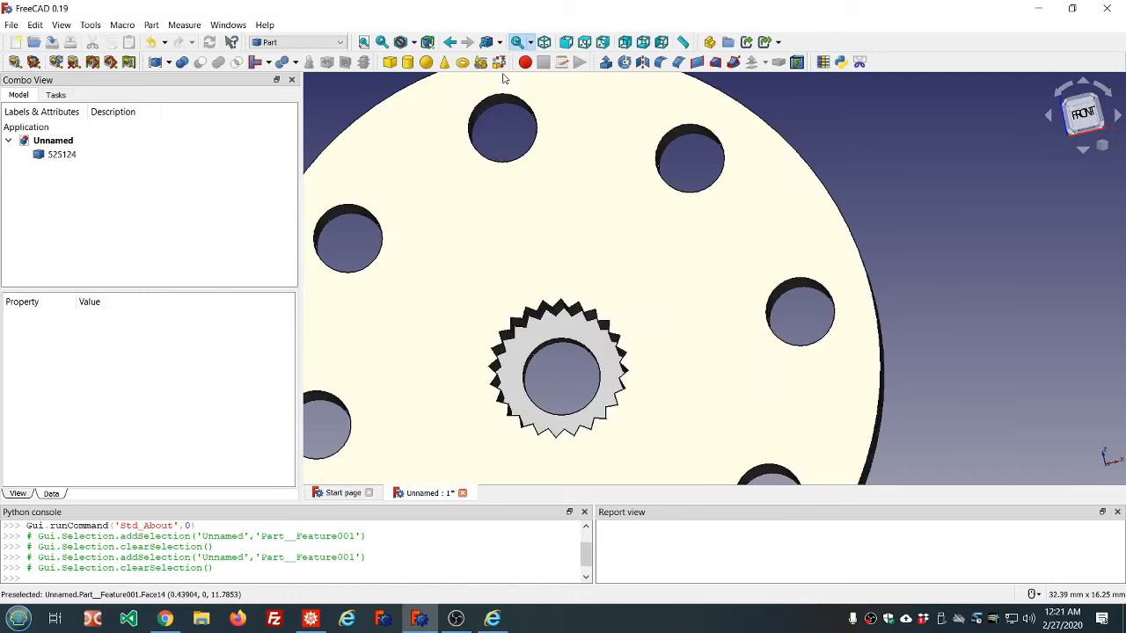
pyautogui.click(494, 101)
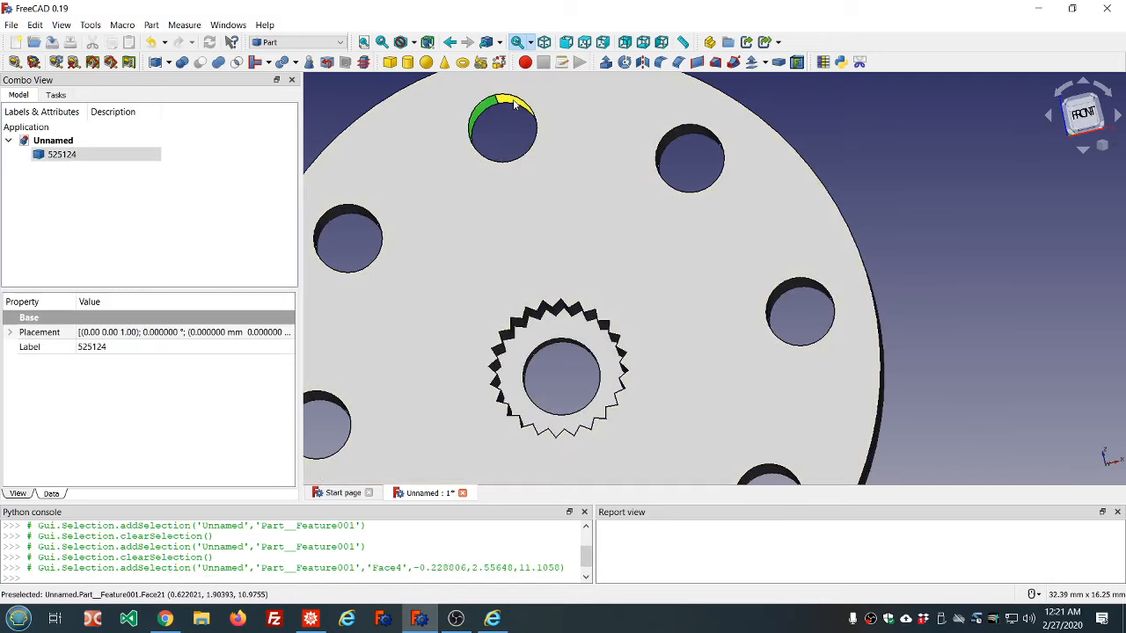
pyautogui.keyDown('ctrl'); pyautogui.click(516, 103); pyautogui.keyUp('ctrl')
pyautogui.keyDown('ctrl'); pyautogui.click(668, 148); pyautogui.keyUp('ctrl')
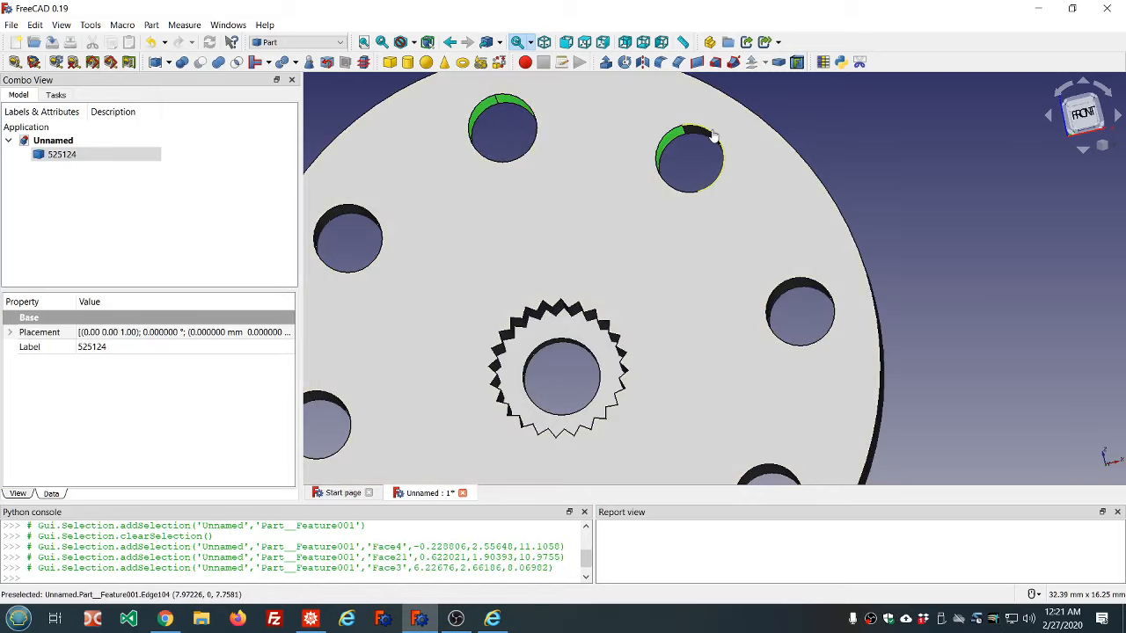
pyautogui.keyDown('ctrl'); pyautogui.click(699, 137); pyautogui.keyUp('ctrl')
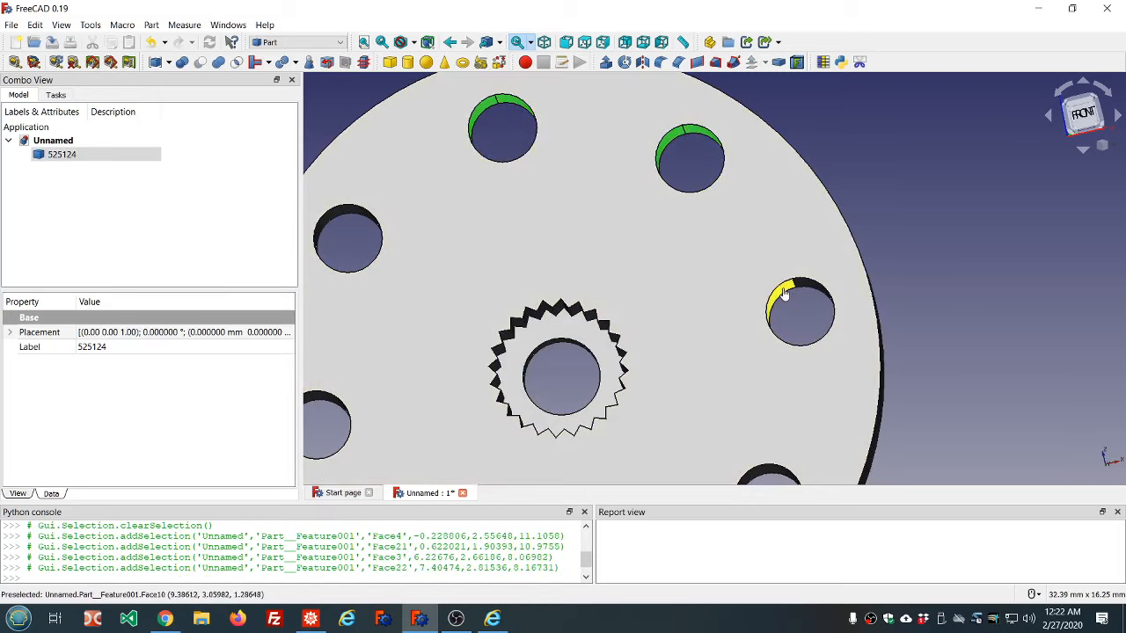
pyautogui.keyDown('ctrl'); pyautogui.click(784, 294); pyautogui.keyUp('ctrl')
pyautogui.keyDown('ctrl'); pyautogui.click(804, 288); pyautogui.keyUp('ctrl')
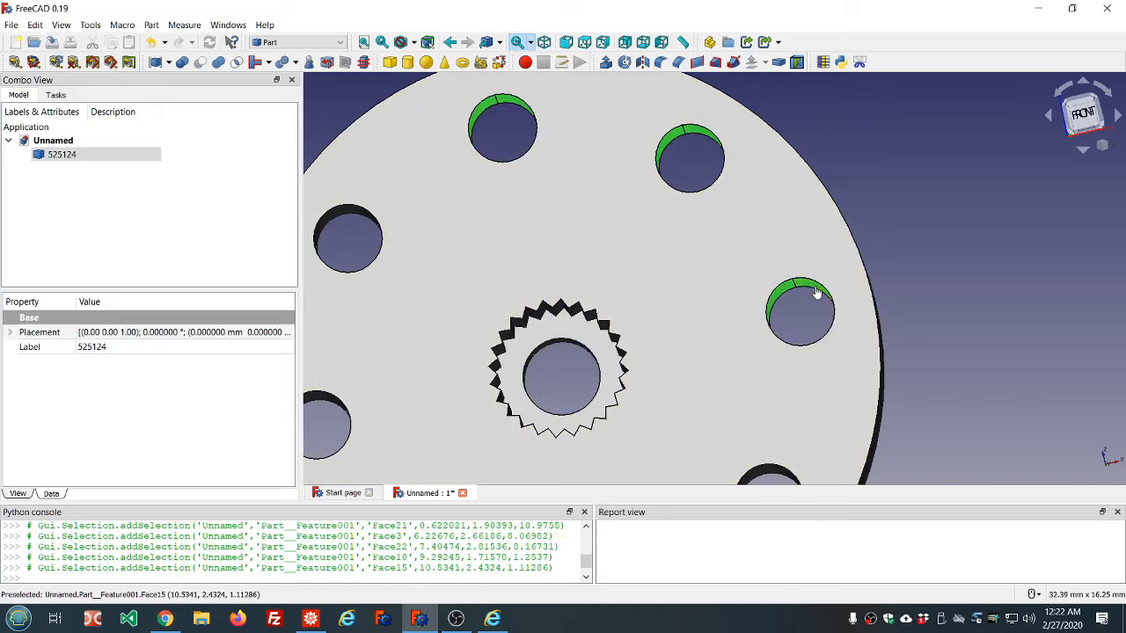
# Step: Add both inner faces of the disc's lower-right and bottom holes to the selection, leaving out any edge
pyautogui.scroll(-5, 760, 293)
pyautogui.scroll(4, 767, 324)
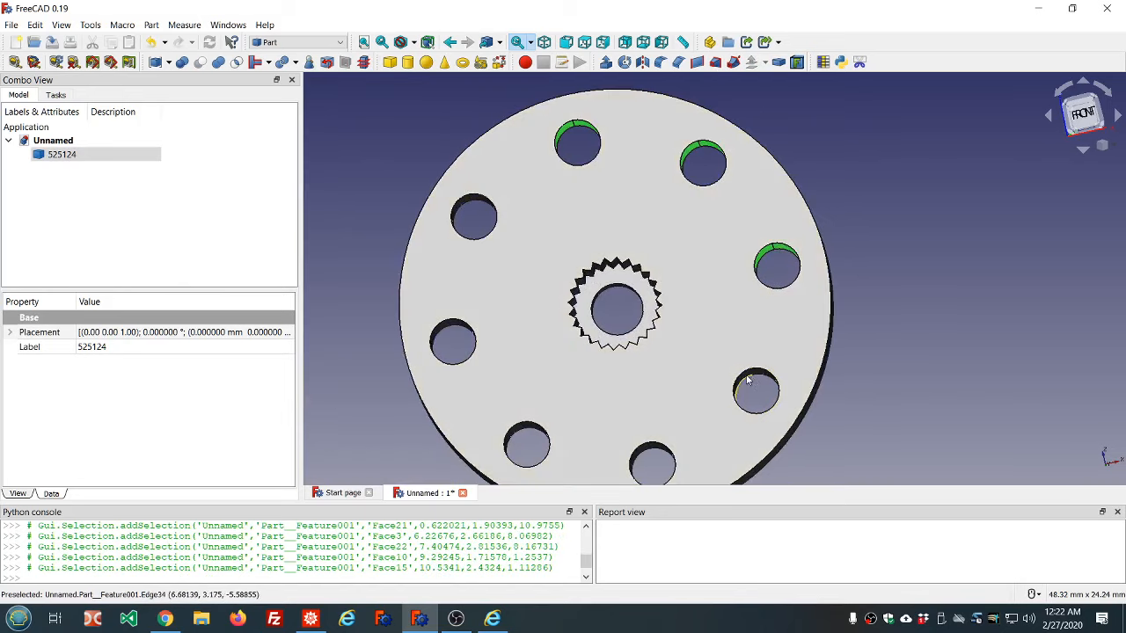
pyautogui.keyDown('ctrl'); pyautogui.click(746, 380); pyautogui.keyUp('ctrl')
pyautogui.keyDown('ctrl'); pyautogui.click(767, 377); pyautogui.keyUp('ctrl')
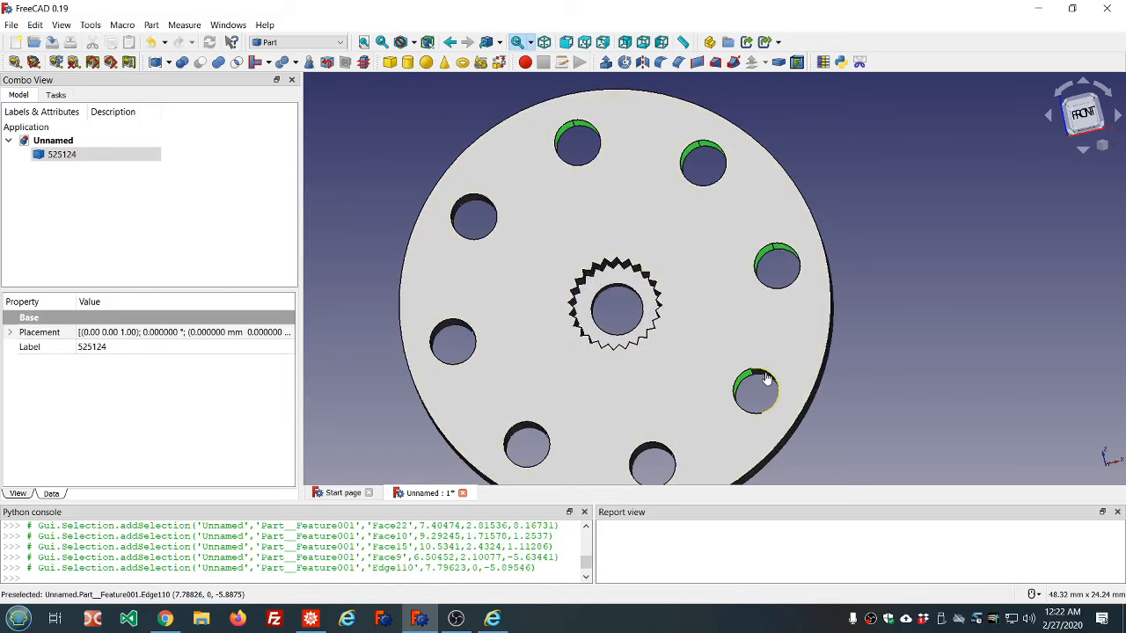
pyautogui.keyDown('ctrl'); pyautogui.click(769, 375); pyautogui.keyUp('ctrl')
pyautogui.keyDown('ctrl'); pyautogui.click(769, 376); pyautogui.keyUp('ctrl')
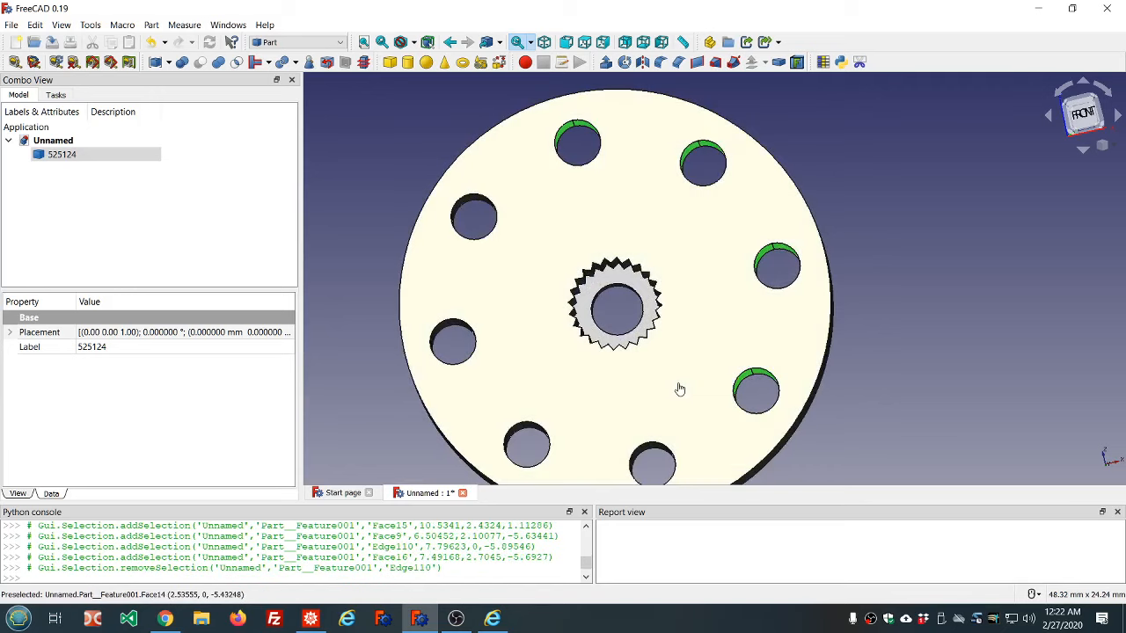
pyautogui.keyDown('ctrl'); pyautogui.click(651, 453); pyautogui.keyUp('ctrl')
pyautogui.keyDown('ctrl'); pyautogui.click(655, 453); pyautogui.keyUp('ctrl')
# Step: Add both inner faces of the disc's lower-left and left holes to the selection, leaving the upper-left hole out
pyautogui.scroll(-4, 593, 427)
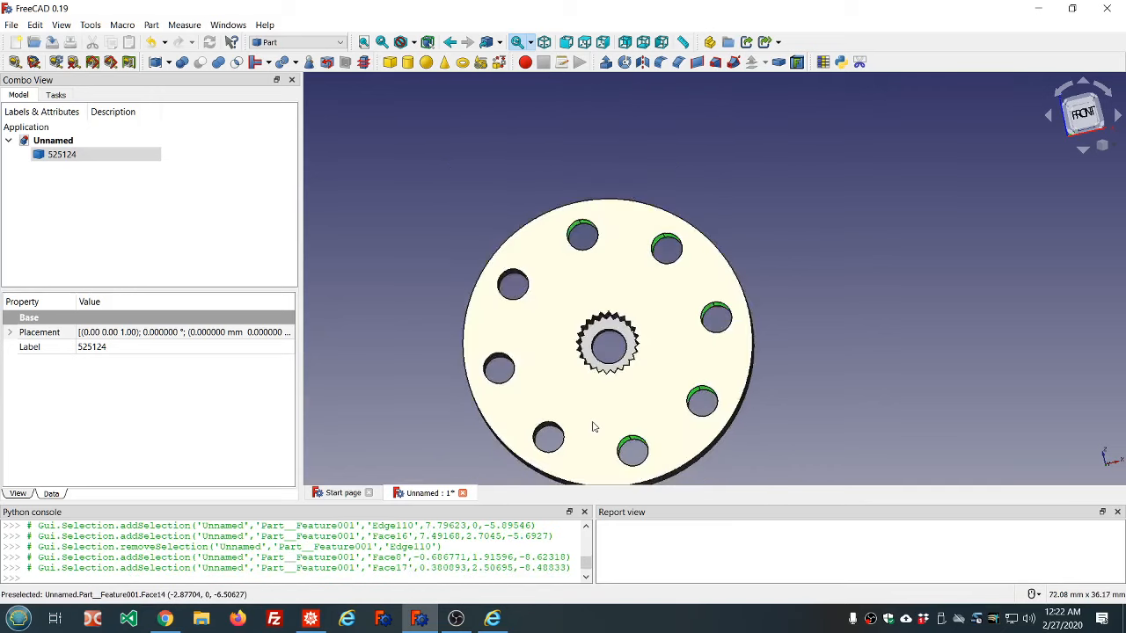
pyautogui.scroll(2, 565, 438)
pyautogui.scroll(2, 562, 433)
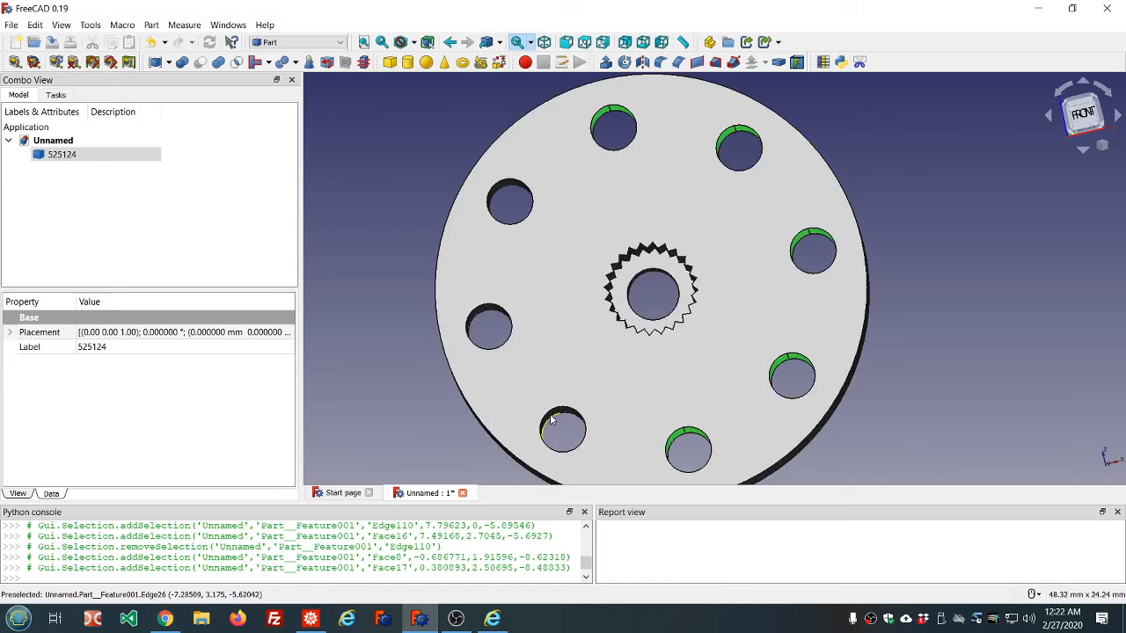
pyautogui.keyDown('ctrl'); pyautogui.click(550, 421); pyautogui.keyUp('ctrl')
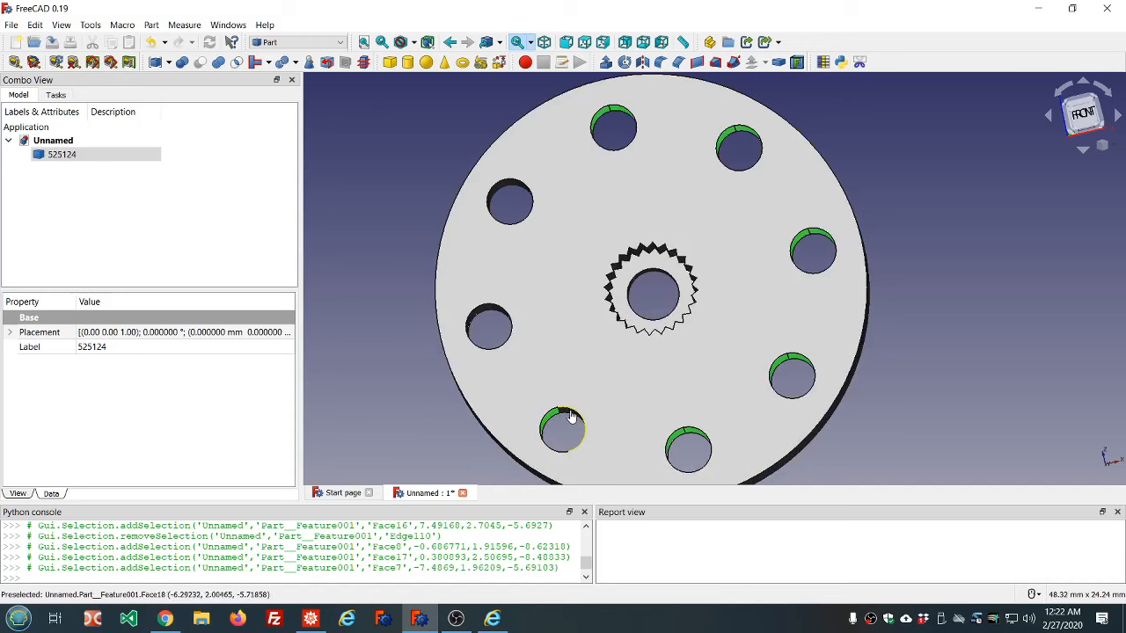
pyautogui.keyDown('ctrl'); pyautogui.click(568, 418); pyautogui.keyUp('ctrl')
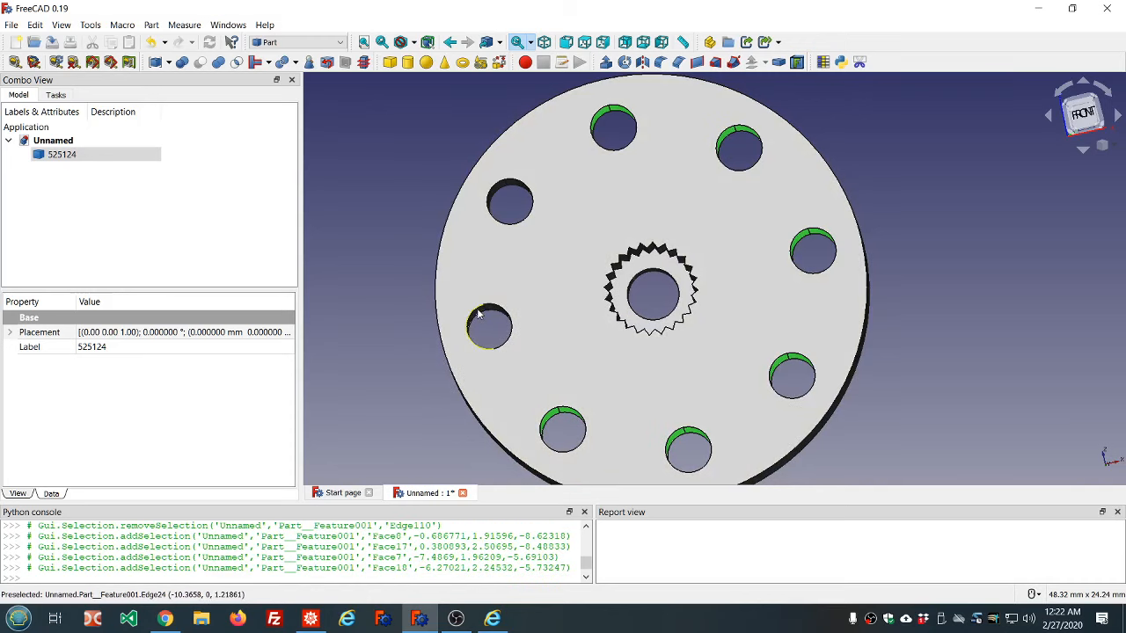
pyautogui.keyDown('ctrl'); pyautogui.click(477, 318); pyautogui.keyUp('ctrl')
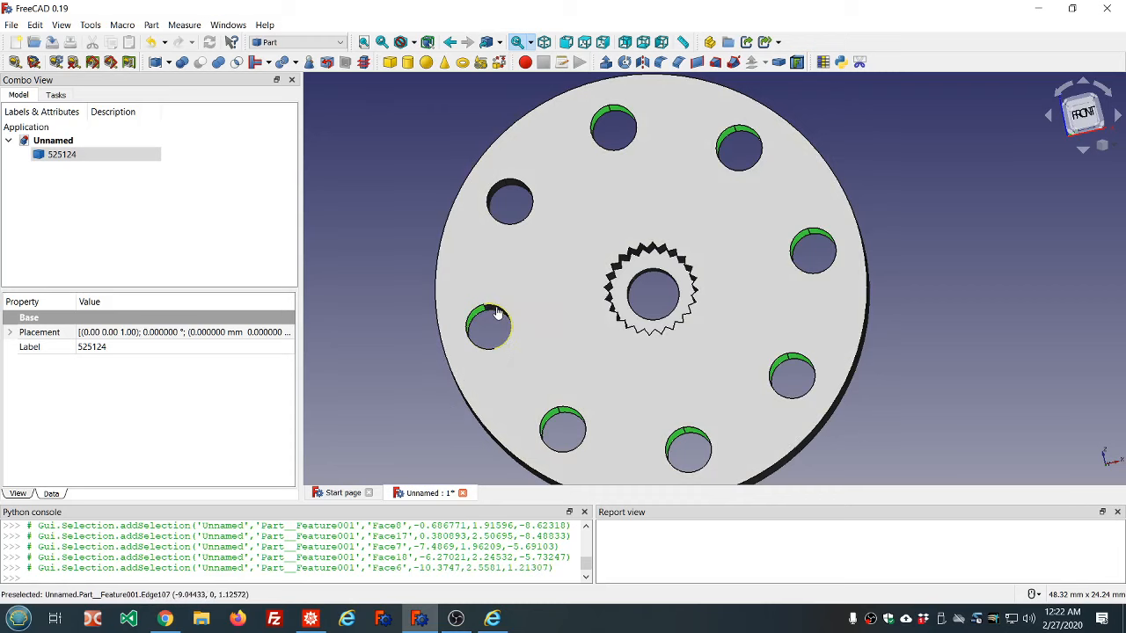
pyautogui.keyDown('ctrl'); pyautogui.click(495, 317); pyautogui.keyUp('ctrl')
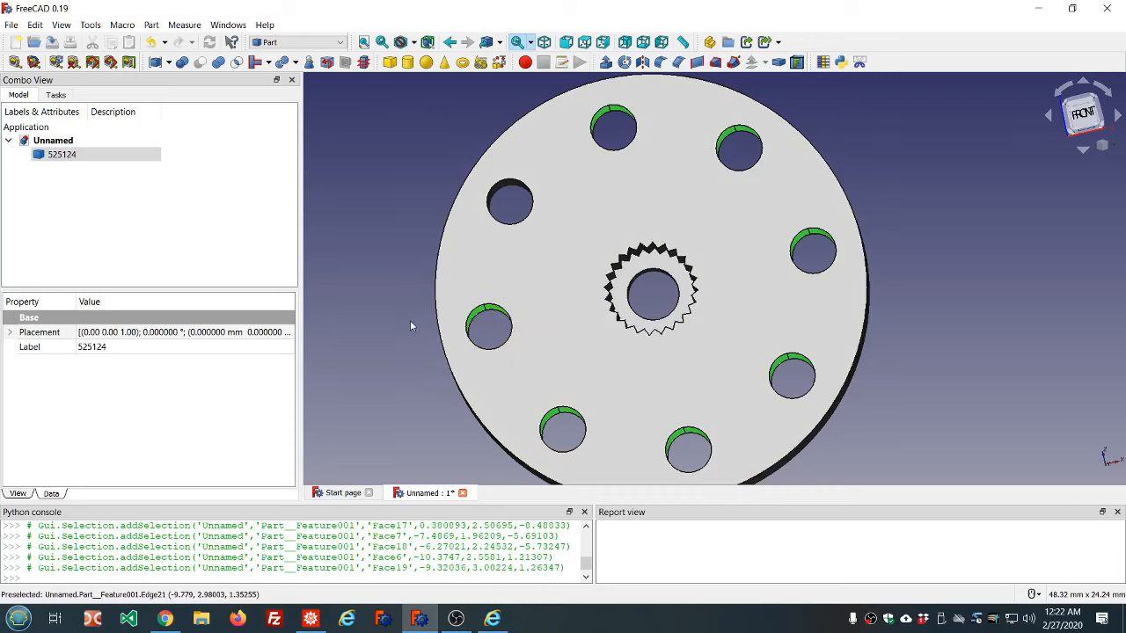
# Step: Check the selected hole faces from the disc's other sides and remove those seven holes with the Defeaturing command
pyautogui.moveTo(495, 317); pyautogui.dragTo(529, 212, button='middle')
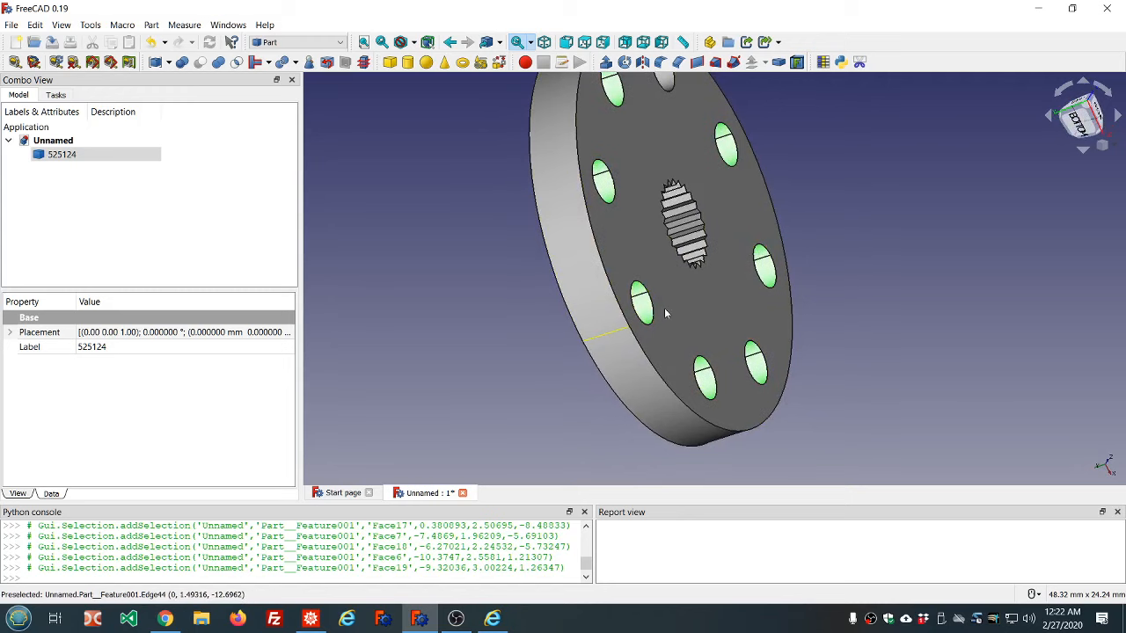
pyautogui.moveTo(852, 234); pyautogui.dragTo(641, 352, button='middle')
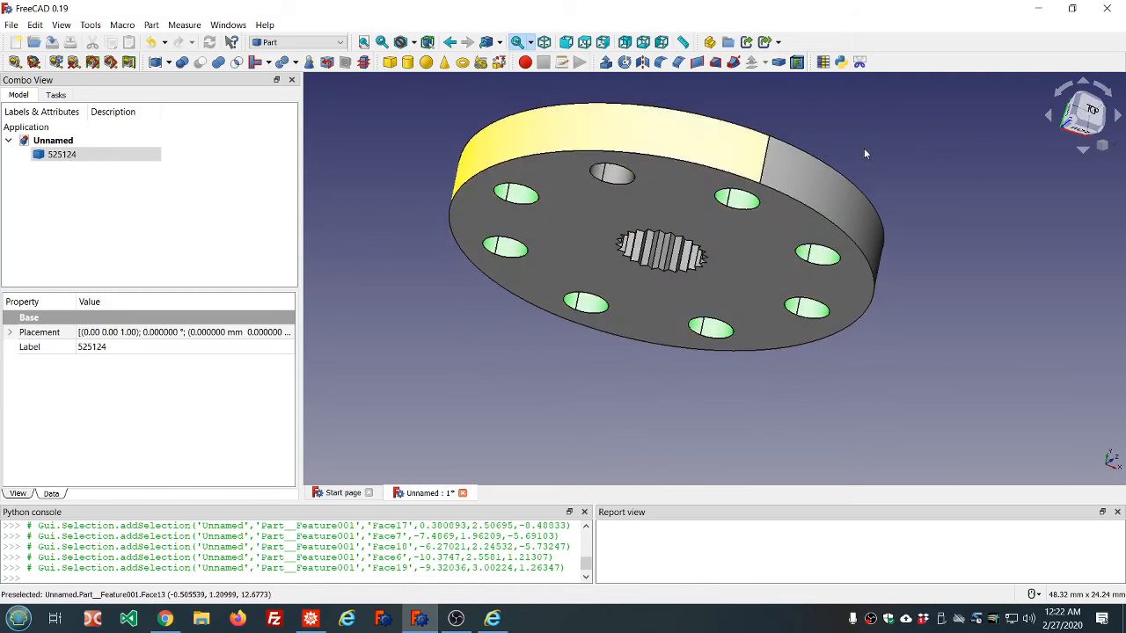
pyautogui.moveTo(897, 197); pyautogui.dragTo(791, 94, button='middle')
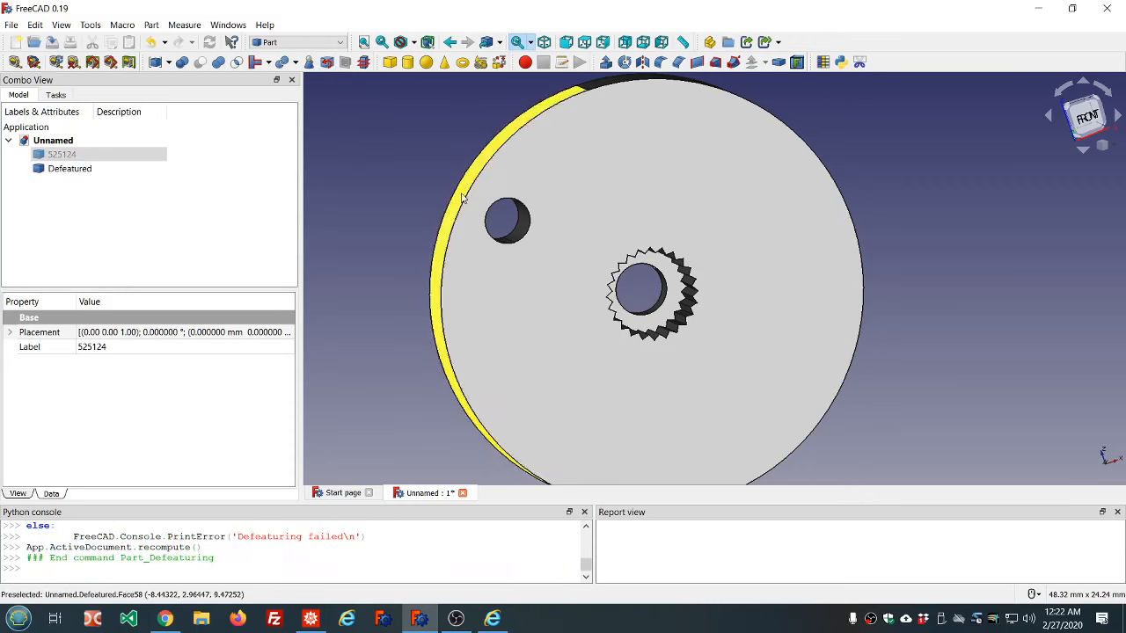
# Step: Select both side faces and the flat end face of the raised boss on the disc's back and remove the boss with Defeaturing
pyautogui.moveTo(514, 251); pyautogui.dragTo(495, 239, button='middle')
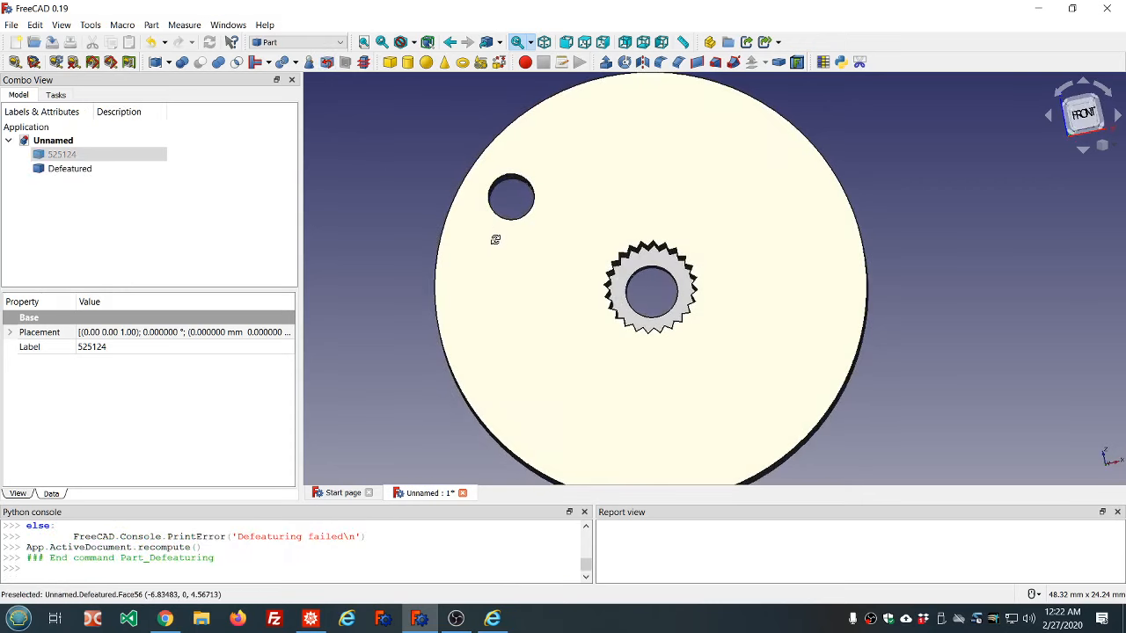
pyautogui.moveTo(417, 254); pyautogui.dragTo(777, 223, button='middle')
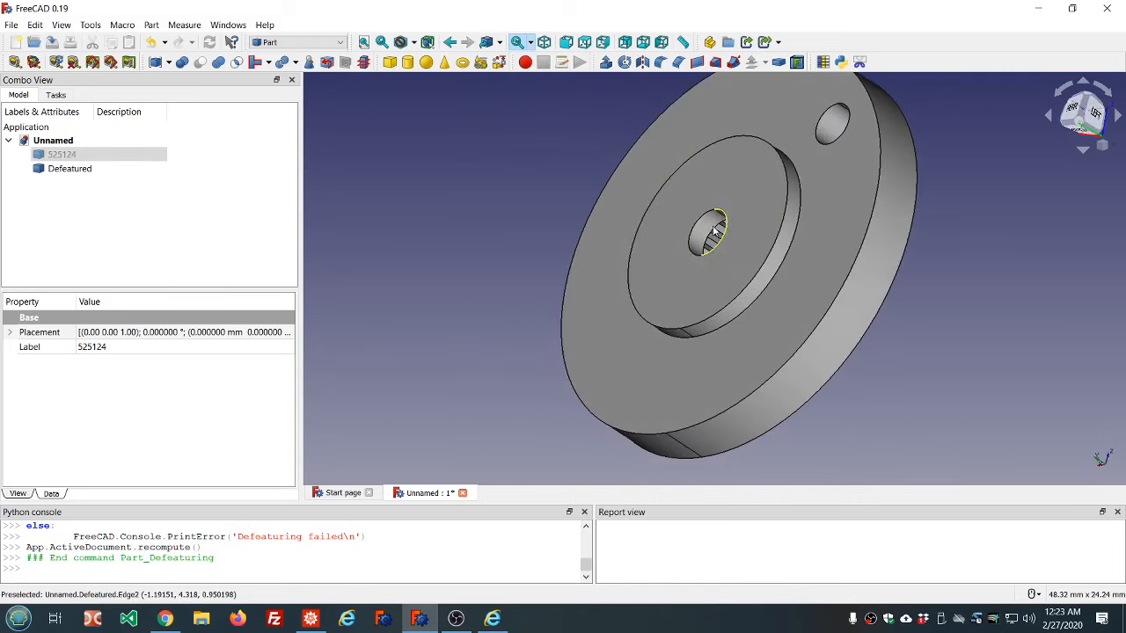
pyautogui.click(794, 231)
pyautogui.moveTo(454, 251); pyautogui.dragTo(763, 266, button='middle')
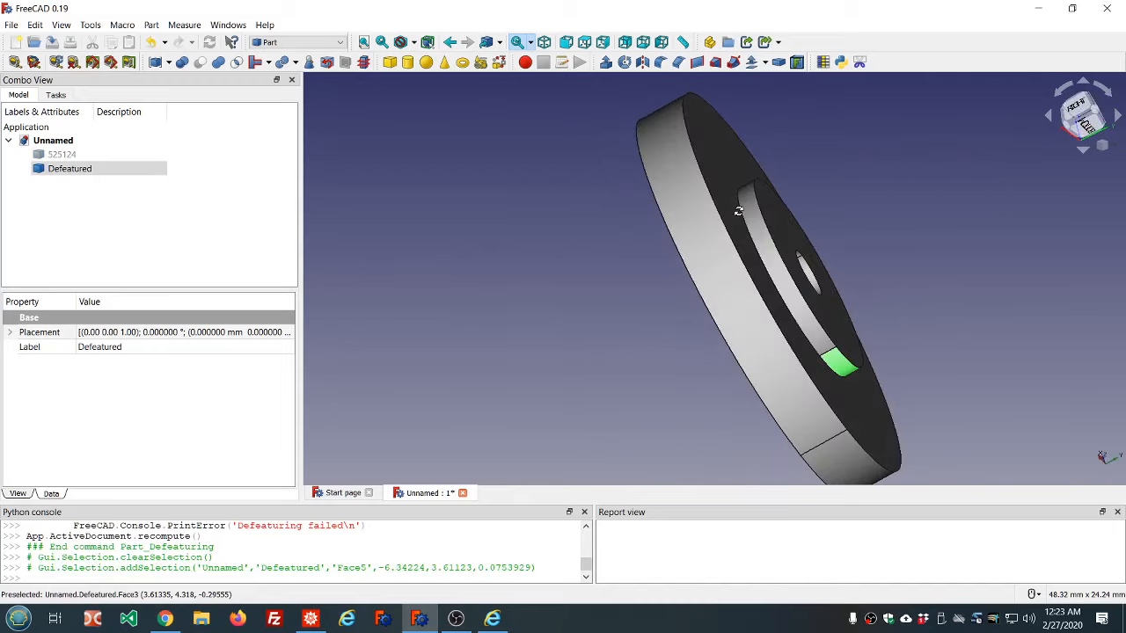
pyautogui.keyDown('ctrl'); pyautogui.click(765, 266); pyautogui.keyUp('ctrl')
pyautogui.moveTo(932, 293); pyautogui.dragTo(693, 260, button='middle')
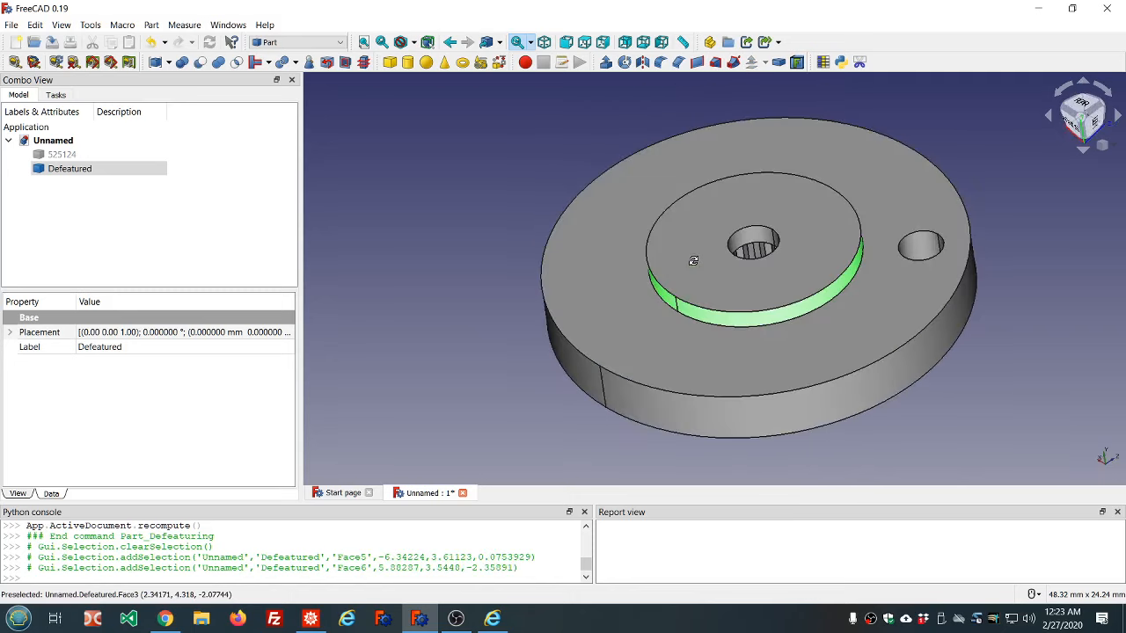
pyautogui.keyDown('ctrl'); pyautogui.click(693, 265); pyautogui.keyUp('ctrl')
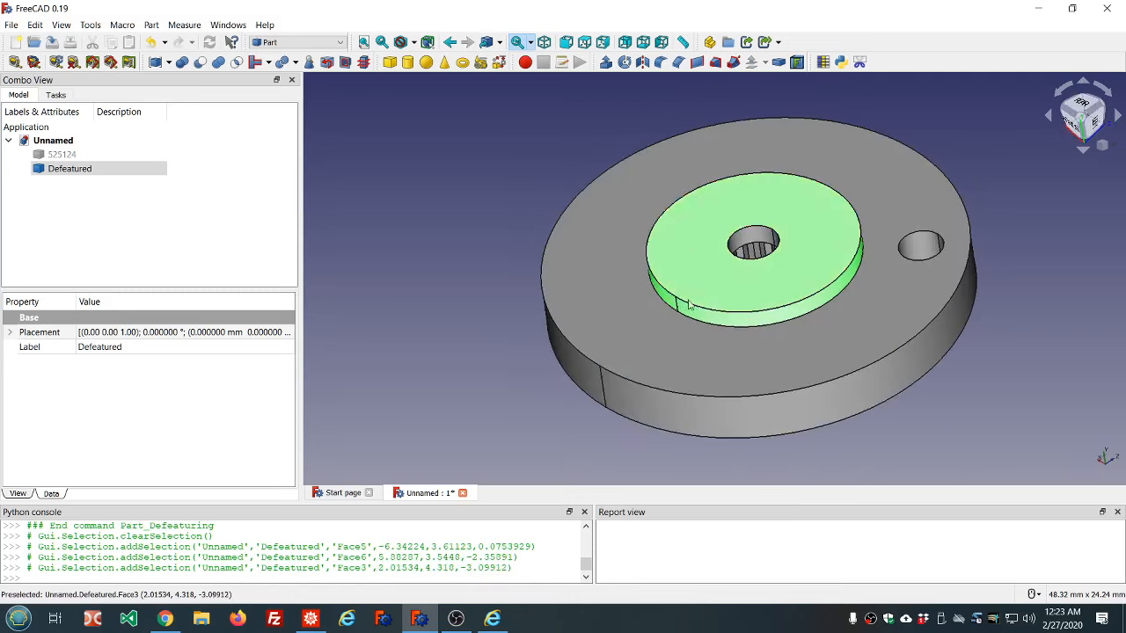
pyautogui.moveTo(917, 445); pyautogui.dragTo(774, 373, button='middle')
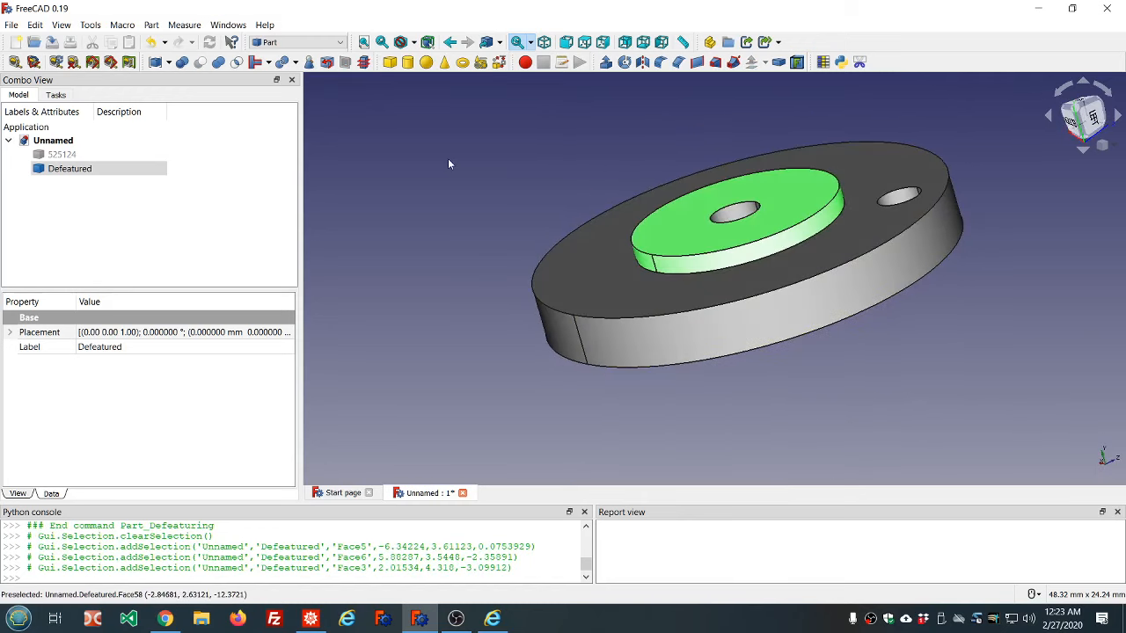
pyautogui.click(326, 63)
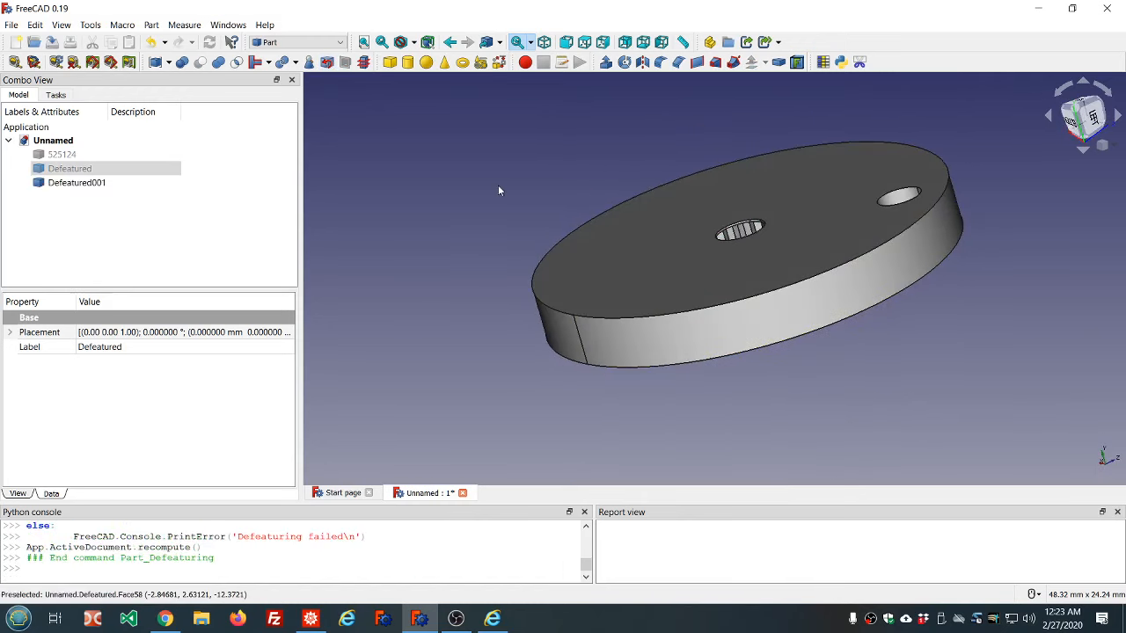
pyautogui.moveTo(500, 190); pyautogui.dragTo(626, 239, button='middle')
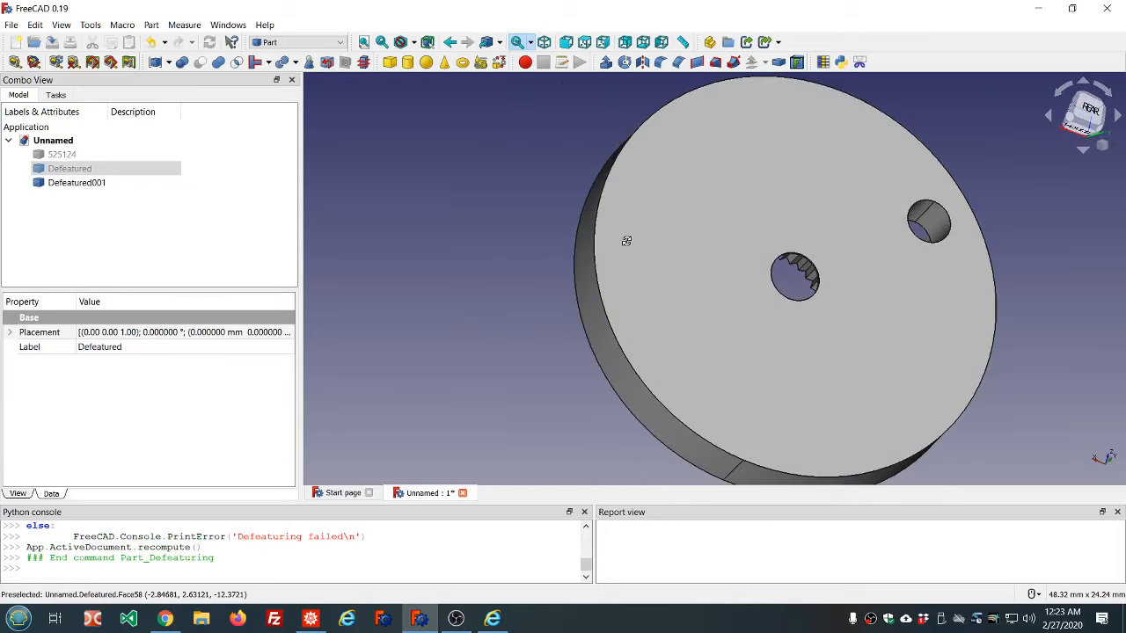
# Step: Delete the newest defeatured result without the boss and show the previous Defeatured body again
pyautogui.click(109, 186)
pyautogui.press('Delete')
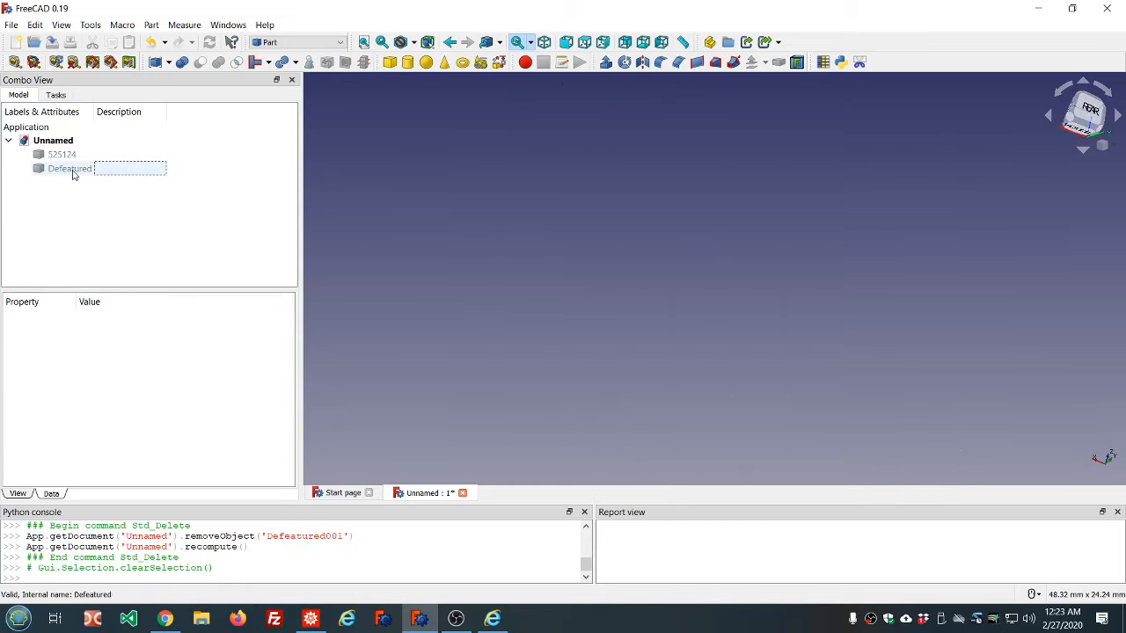
pyautogui.click(72, 169)
pyautogui.press('space')
pyautogui.click(400, 269)
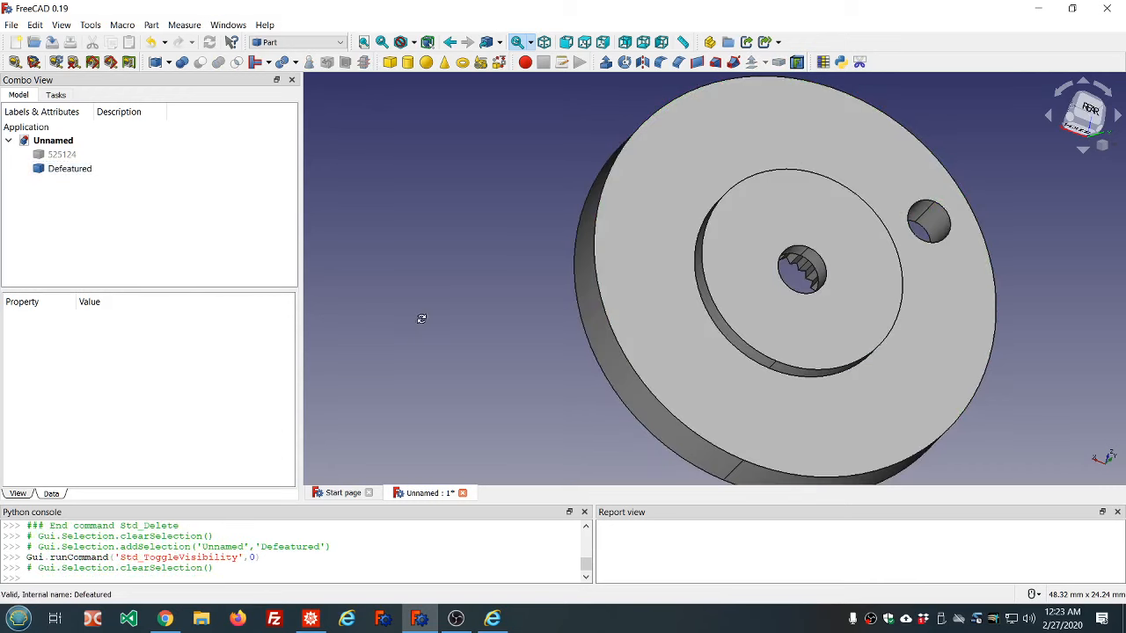
# Step: Create a planar wire from the two rim edges of the remaining small hole on the disc's front face with the shape builder
pyautogui.moveTo(421, 318); pyautogui.dragTo(798, 268, button='middle')
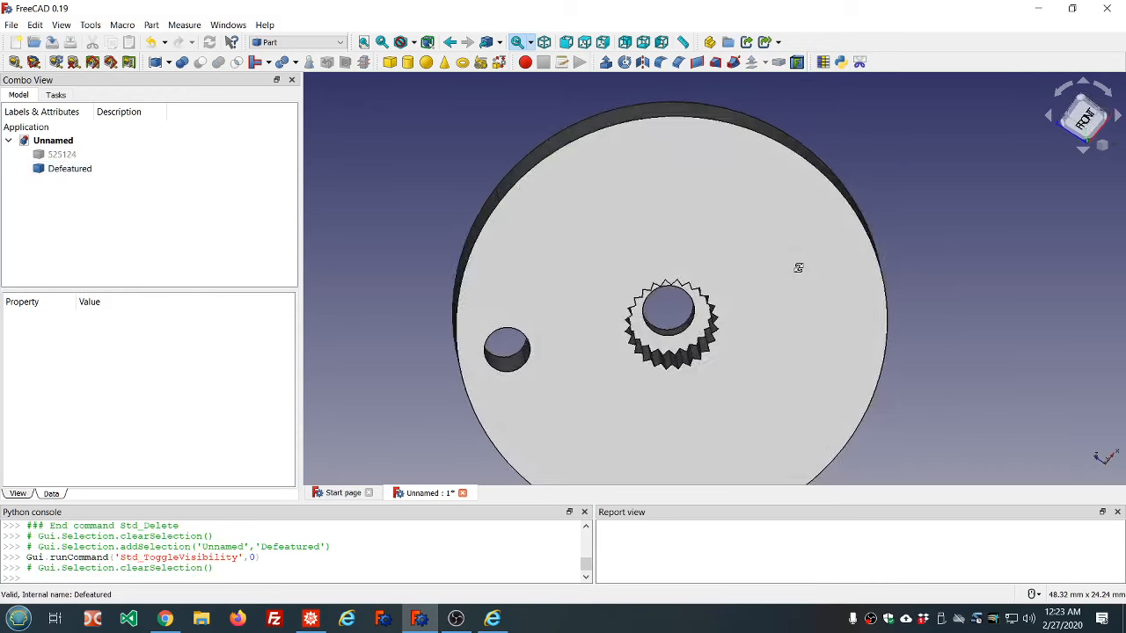
pyautogui.scroll(-3, 616, 438)
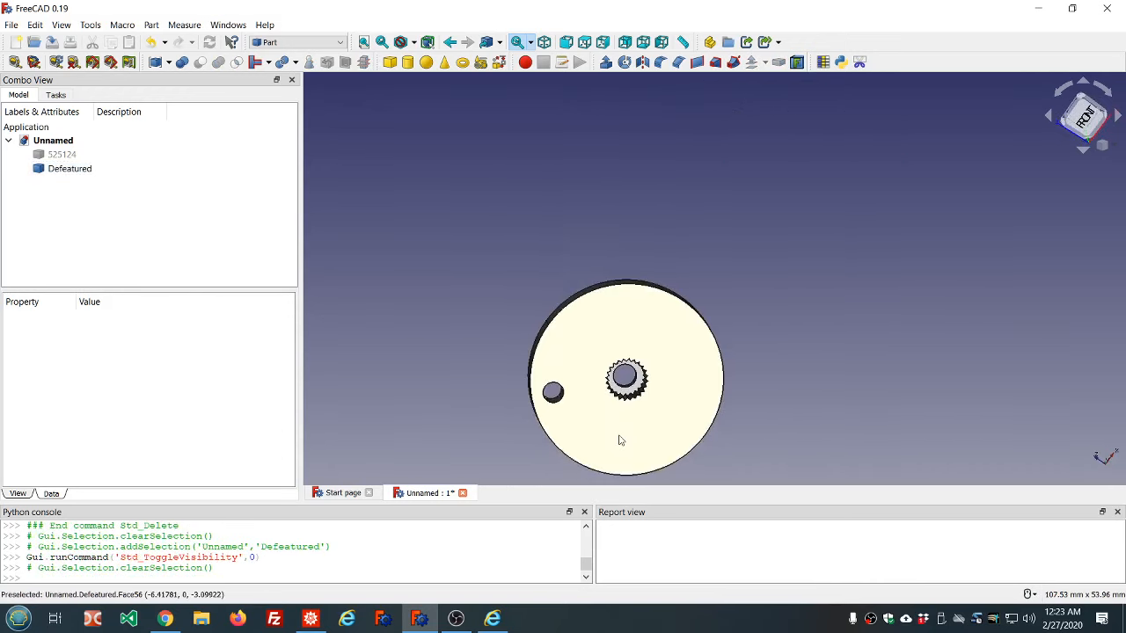
pyautogui.scroll(4, 620, 439)
pyautogui.moveTo(613, 393)
pyautogui.mouseDown(button='middle')
pyautogui.moveTo(603, 349)
pyautogui.moveTo(562, 354)
pyautogui.moveTo(551, 372)
pyautogui.moveTo(573, 381)
pyautogui.moveTo(572, 357)
pyautogui.mouseUp(button='middle')
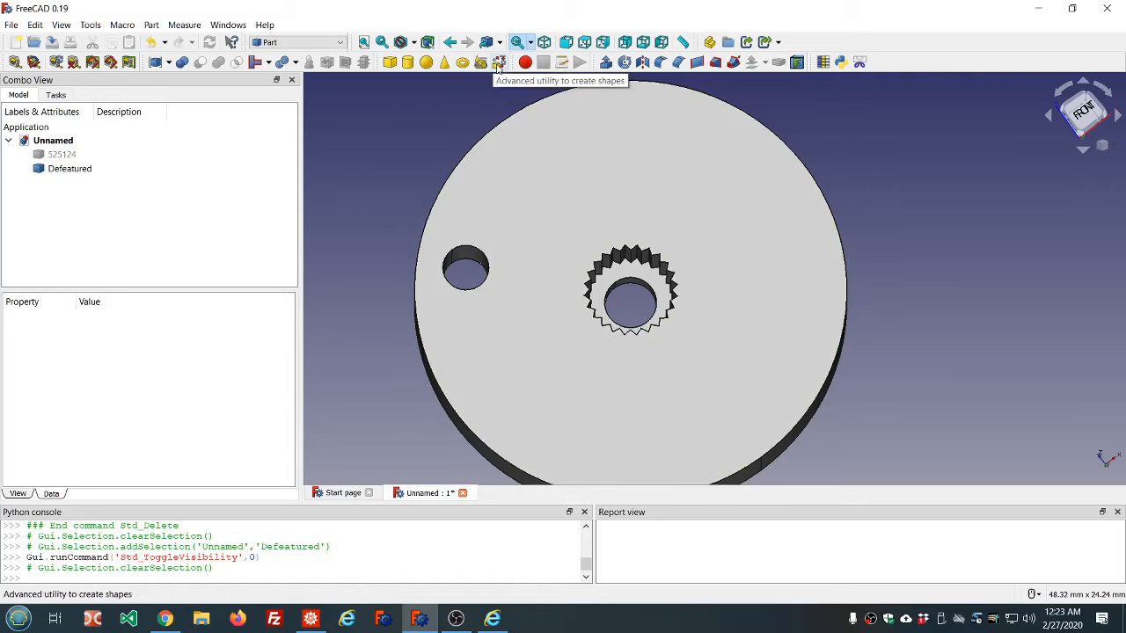
pyautogui.click(498, 63)
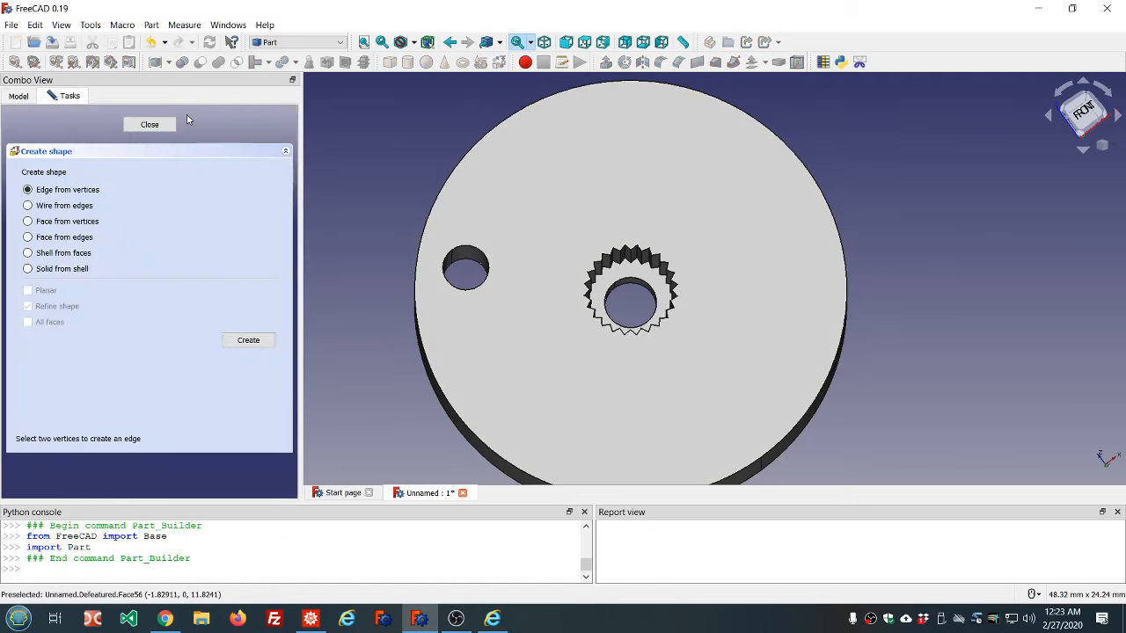
pyautogui.click(27, 206)
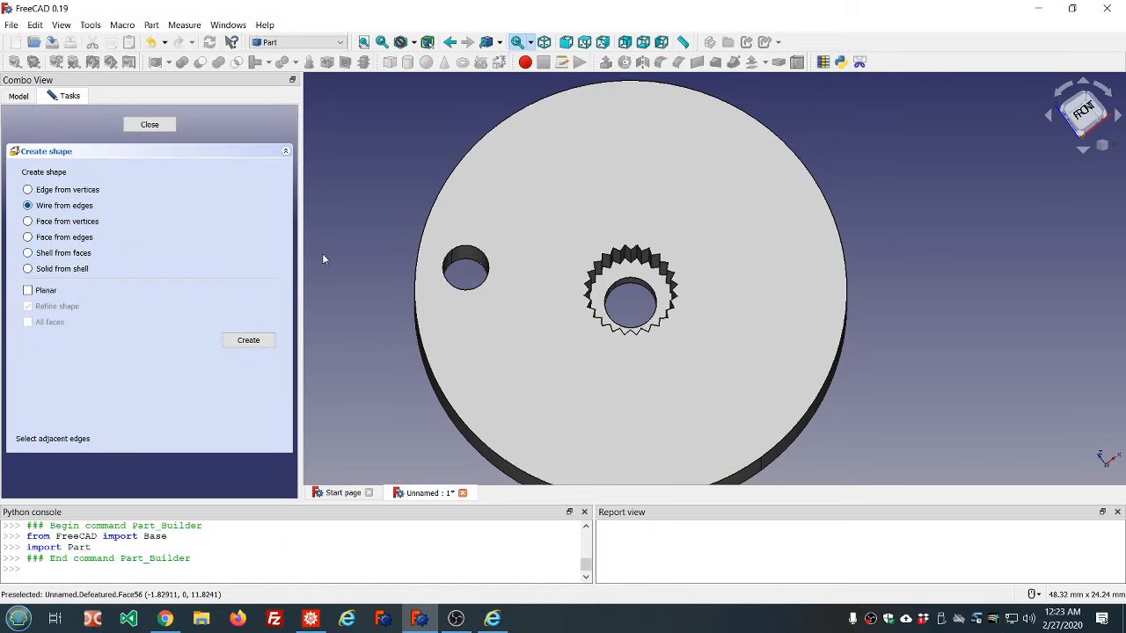
pyautogui.click(448, 279)
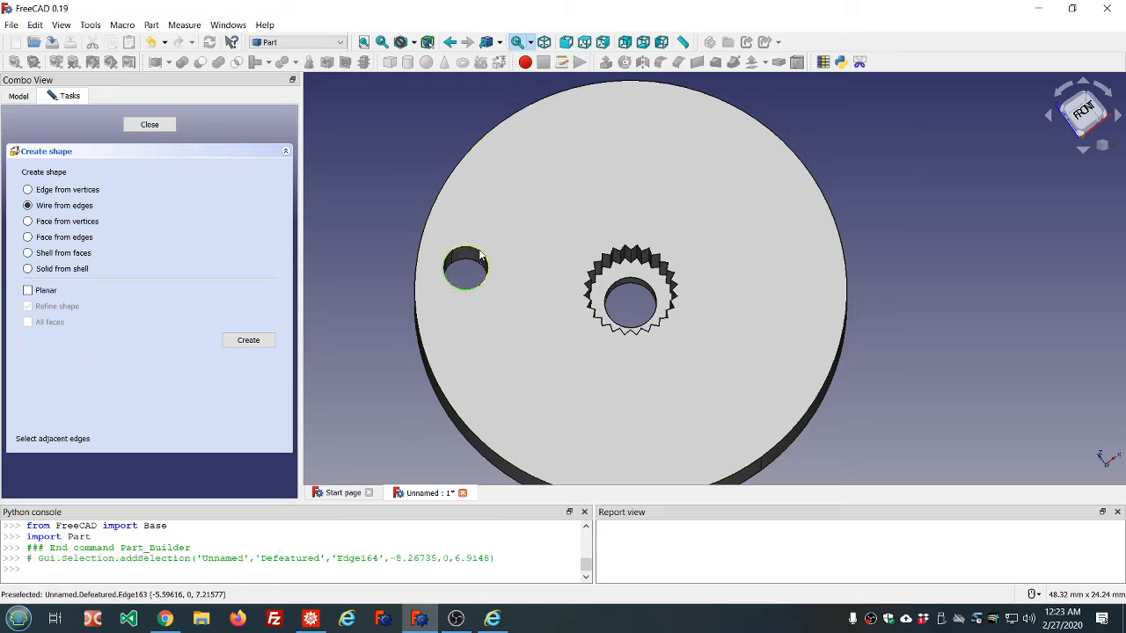
pyautogui.click(482, 255)
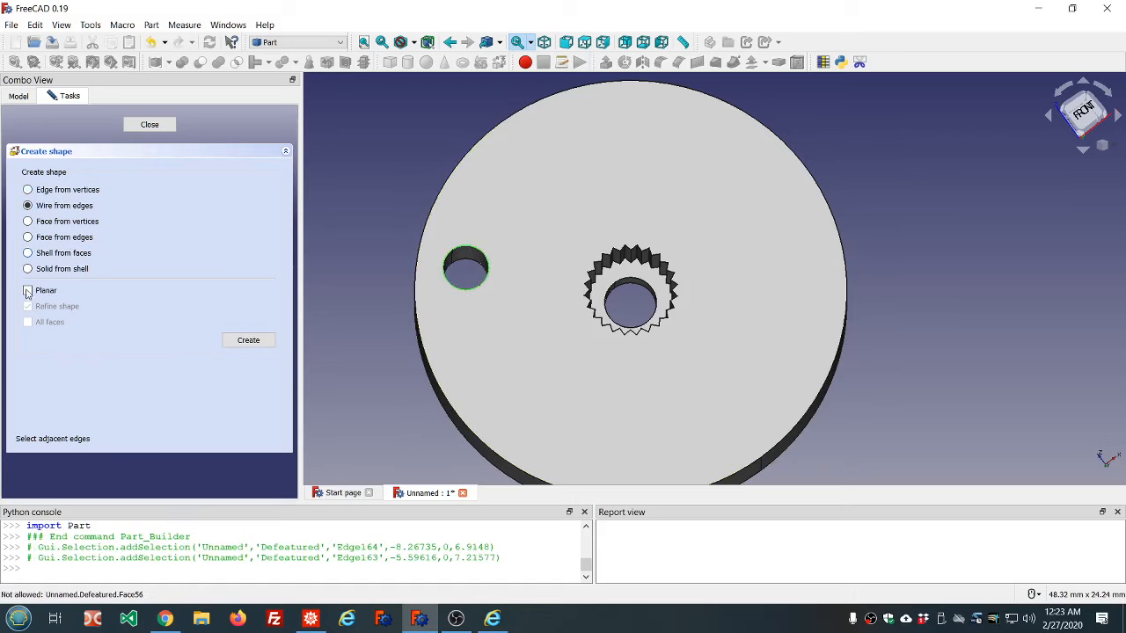
pyautogui.click(249, 343)
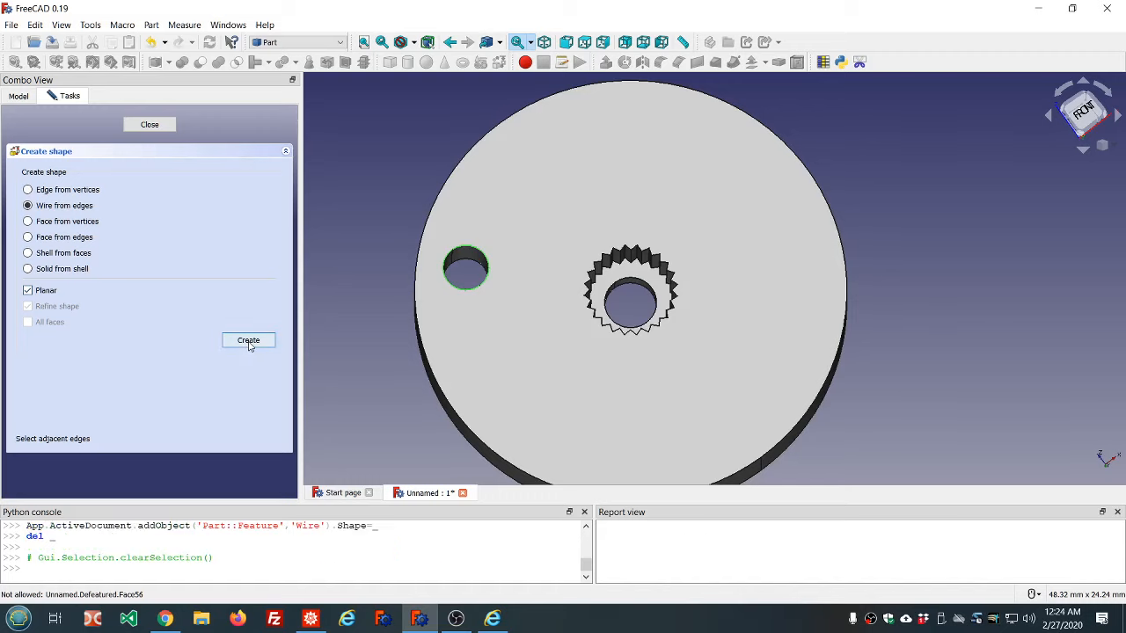
pyautogui.click(162, 126)
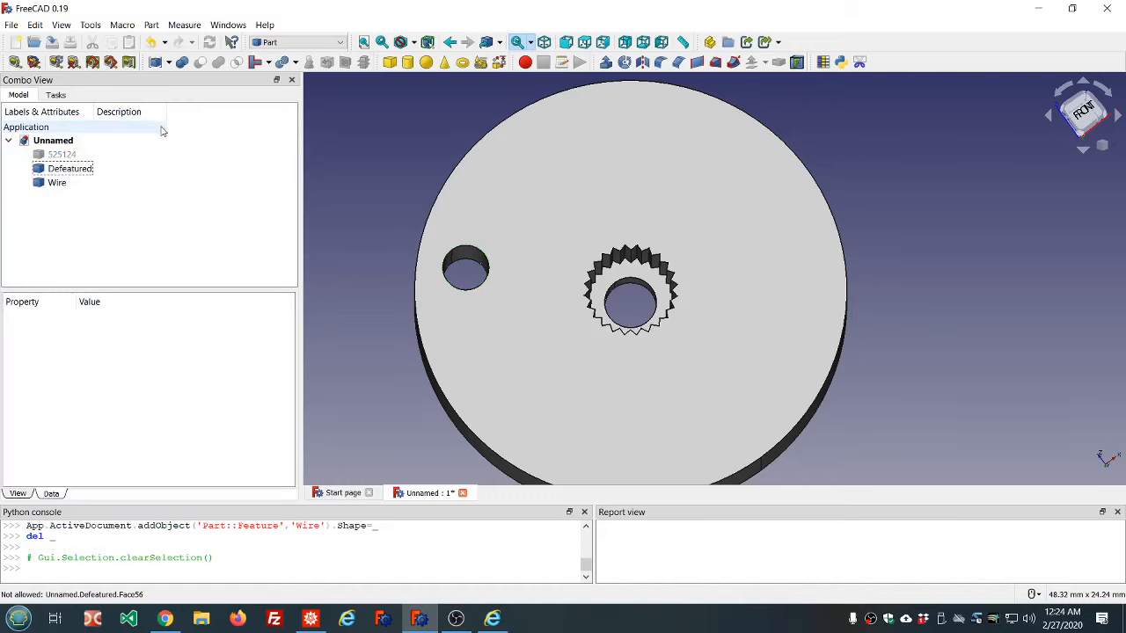
# Step: Extrude the hole's wire along its normal as a solid, with a symmetric length of 10 mm
pyautogui.click(66, 187)
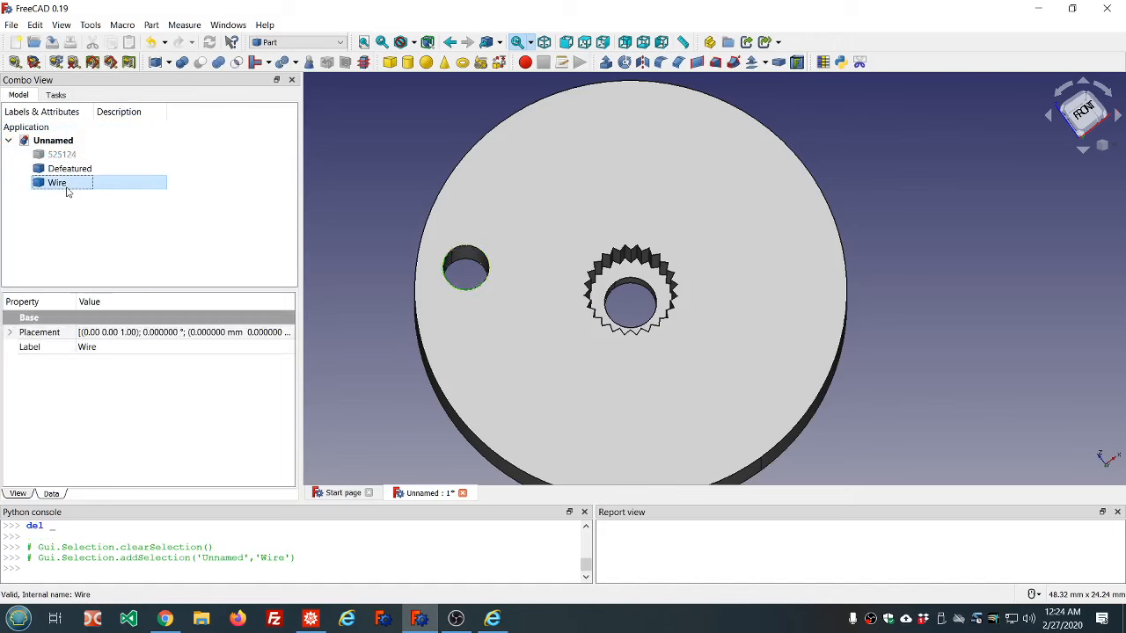
pyautogui.click(605, 63)
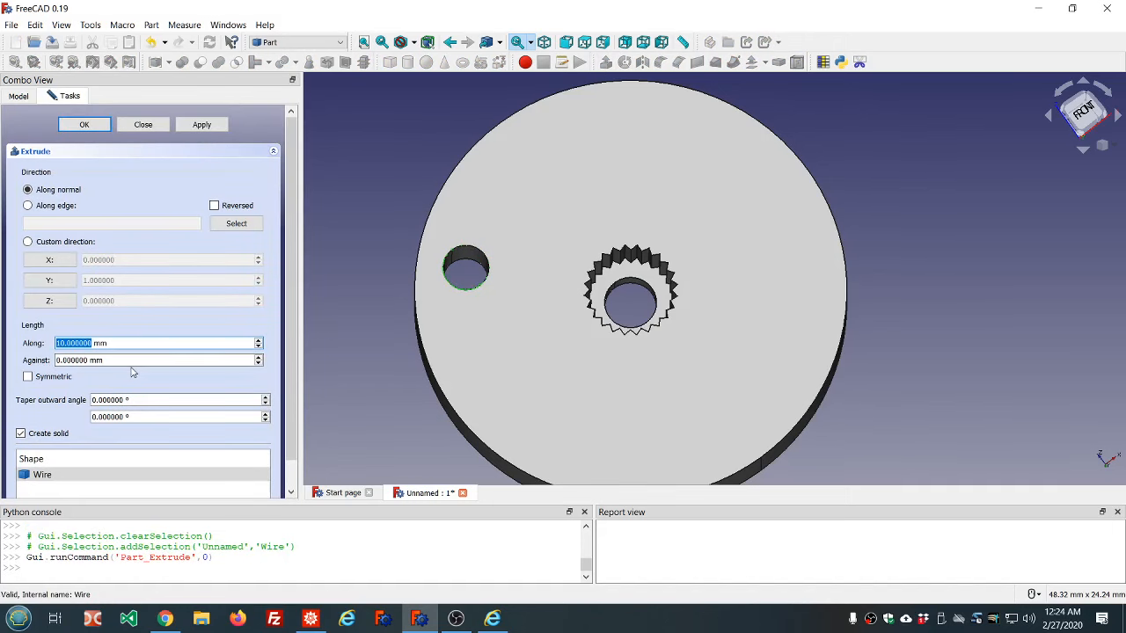
pyautogui.click(29, 378)
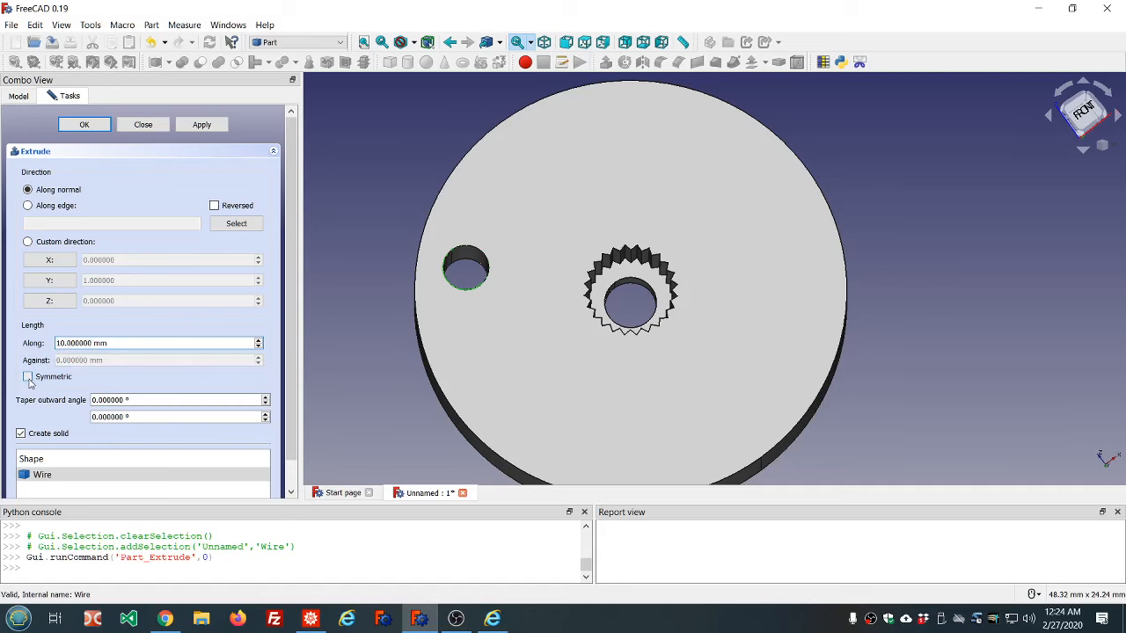
pyautogui.click(84, 124)
pyautogui.click(363, 193)
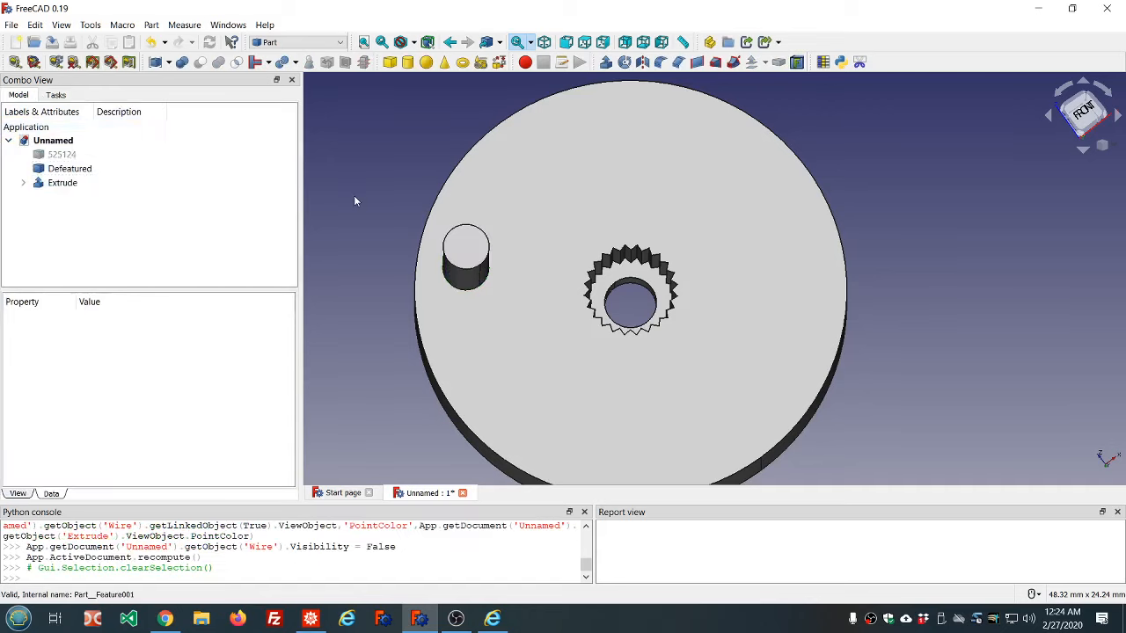
# Step: Show the wire inside the extrusion to check where it lies relative to the cylinder, and hide it again
pyautogui.moveTo(490, 202); pyautogui.dragTo(577, 204, button='middle')
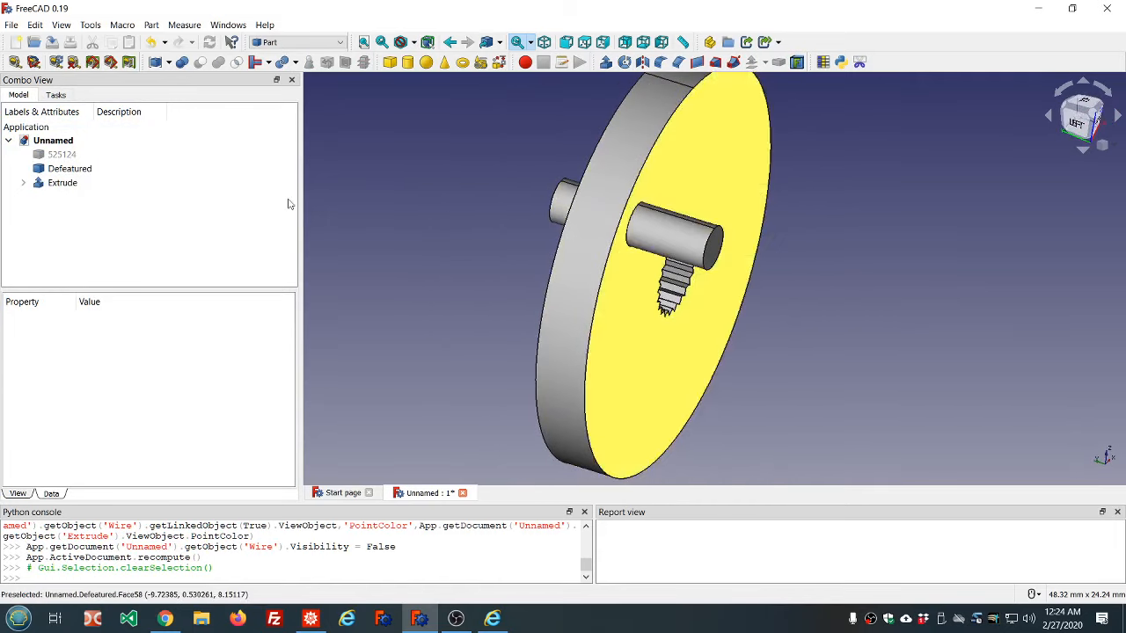
pyautogui.click(23, 182)
pyautogui.click(71, 197)
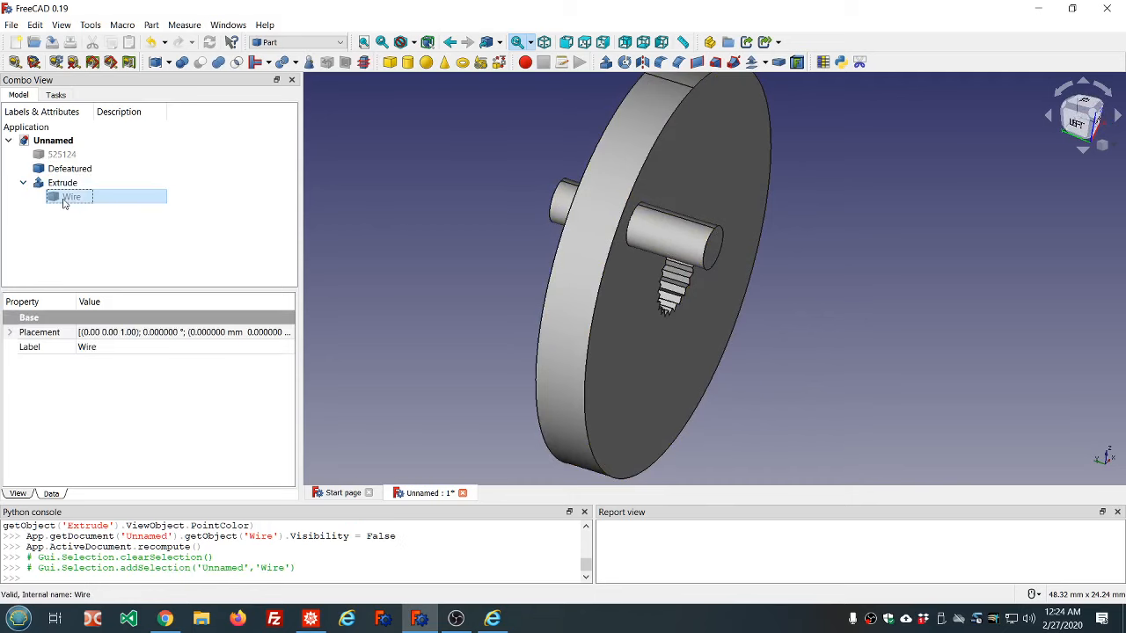
pyautogui.press('space')
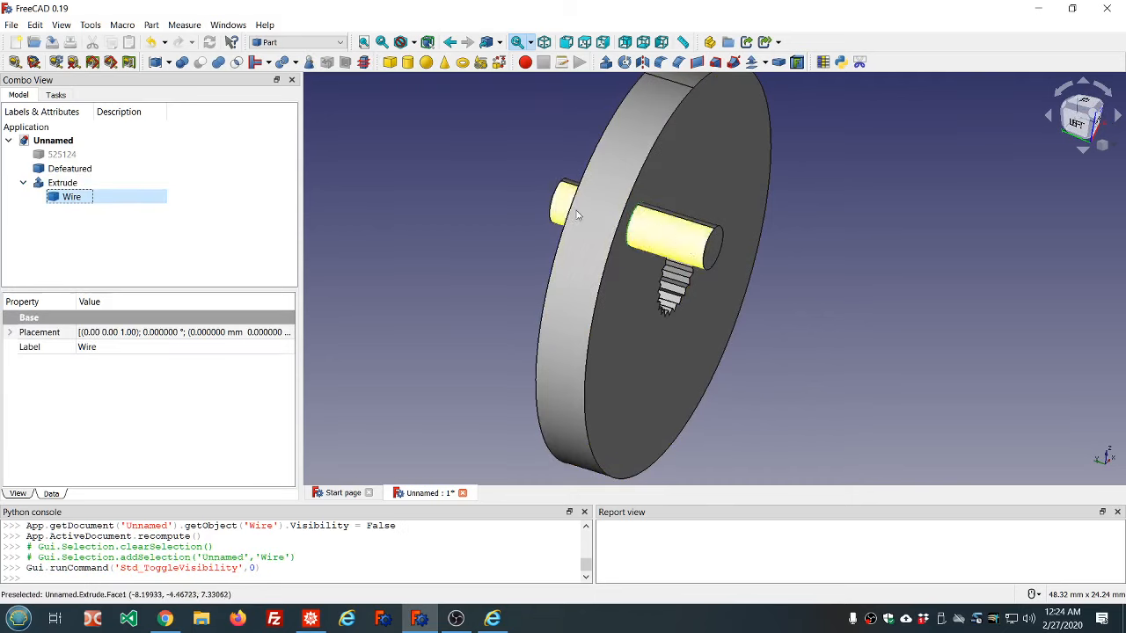
pyautogui.moveTo(638, 235); pyautogui.dragTo(442, 181, button='middle')
pyautogui.click(106, 197)
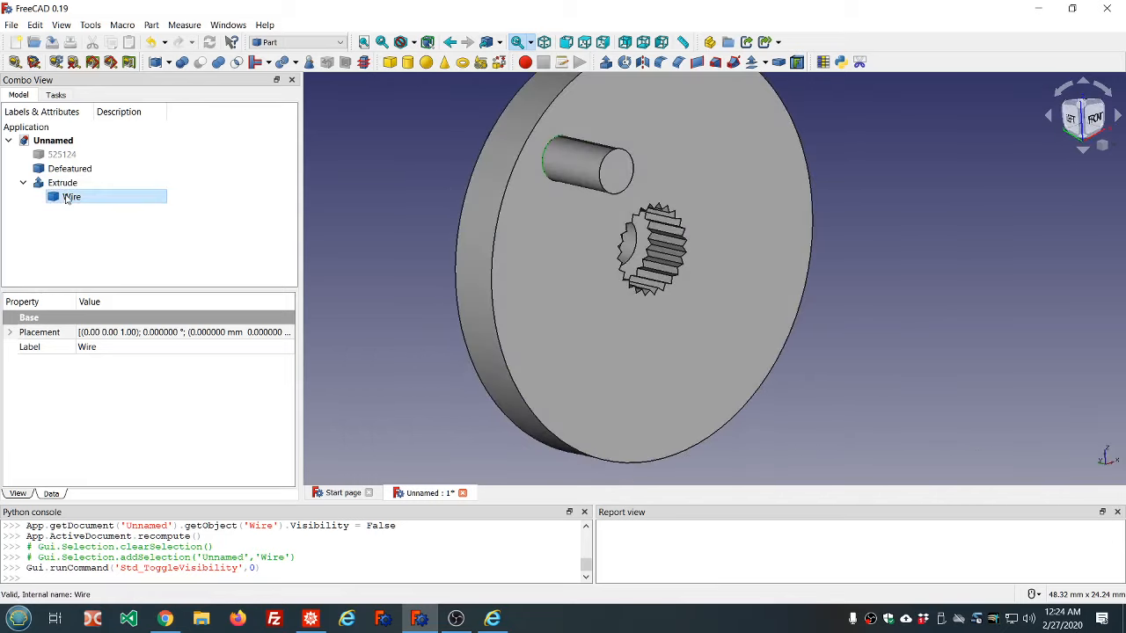
pyautogui.press('space')
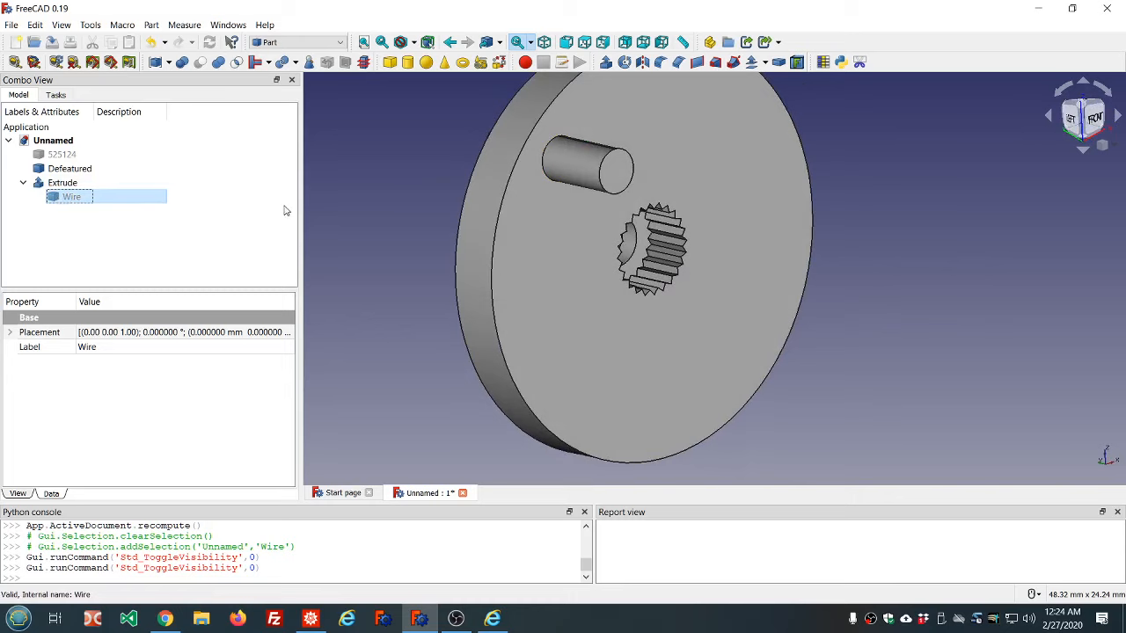
# Step: Examine how the extruded cylinder passes through the disc from the back, the side and the front
pyautogui.click(371, 187)
pyautogui.scroll(-3, 431, 196)
pyautogui.moveTo(431, 194); pyautogui.dragTo(559, 234, button='middle')
pyautogui.scroll(5, 607, 247)
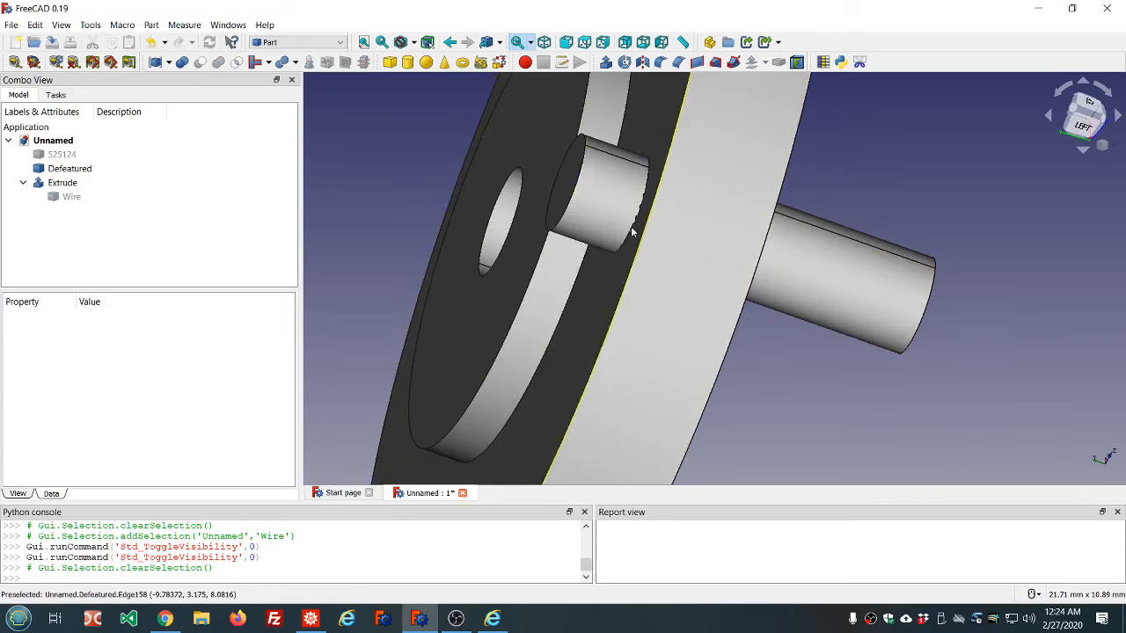
pyautogui.scroll(-2, 840, 224)
pyautogui.scroll(-2, 840, 225)
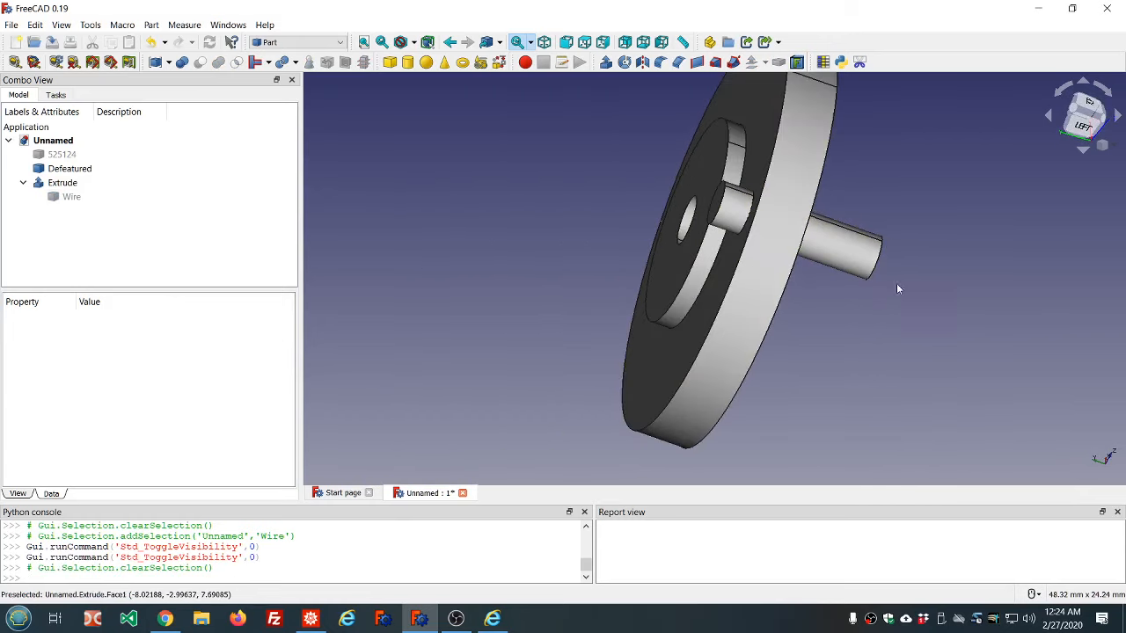
pyautogui.moveTo(925, 248); pyautogui.dragTo(744, 225, button='middle')
pyautogui.scroll(-6, 744, 225)
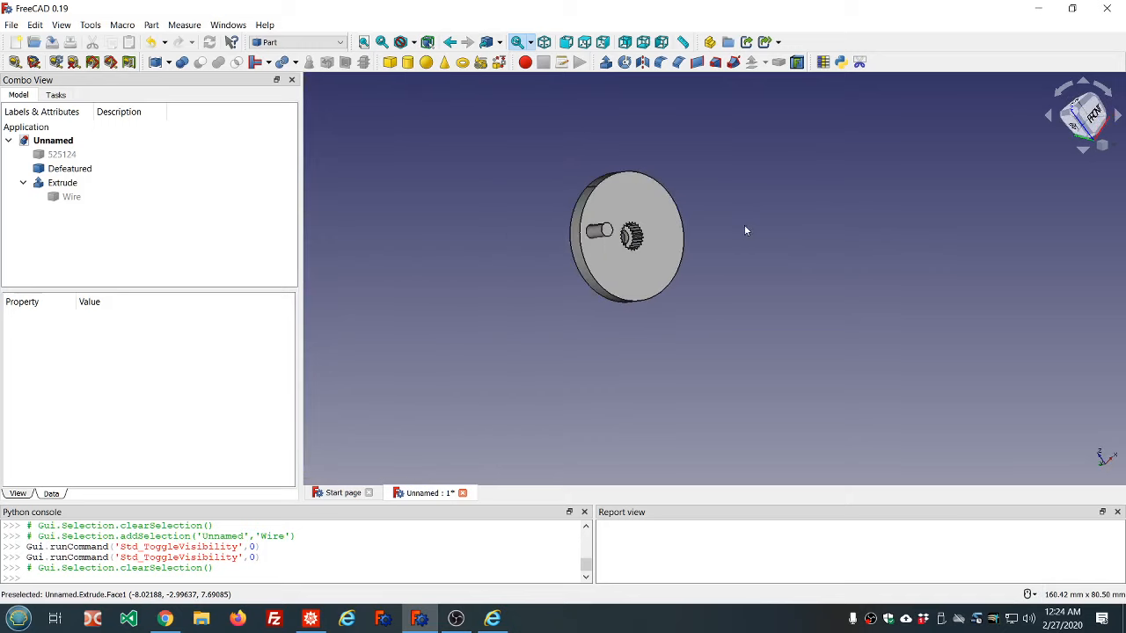
pyautogui.scroll(2, 598, 229)
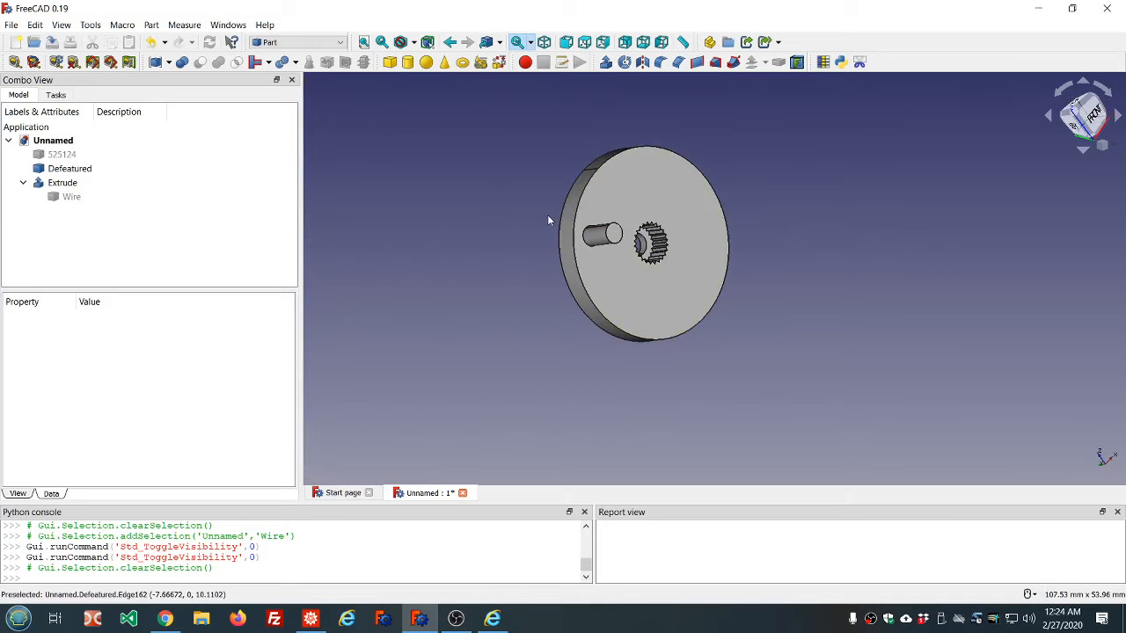
pyautogui.moveTo(547, 214); pyautogui.dragTo(796, 273, button='middle')
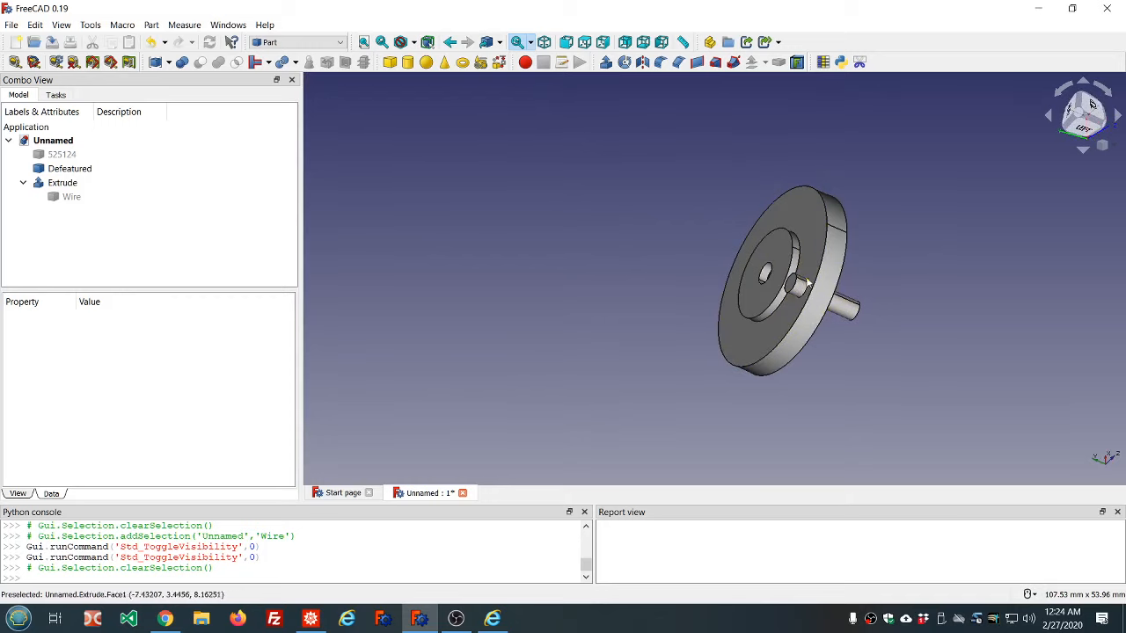
pyautogui.moveTo(848, 324); pyautogui.dragTo(598, 241, button='middle')
pyautogui.scroll(4, 709, 104)
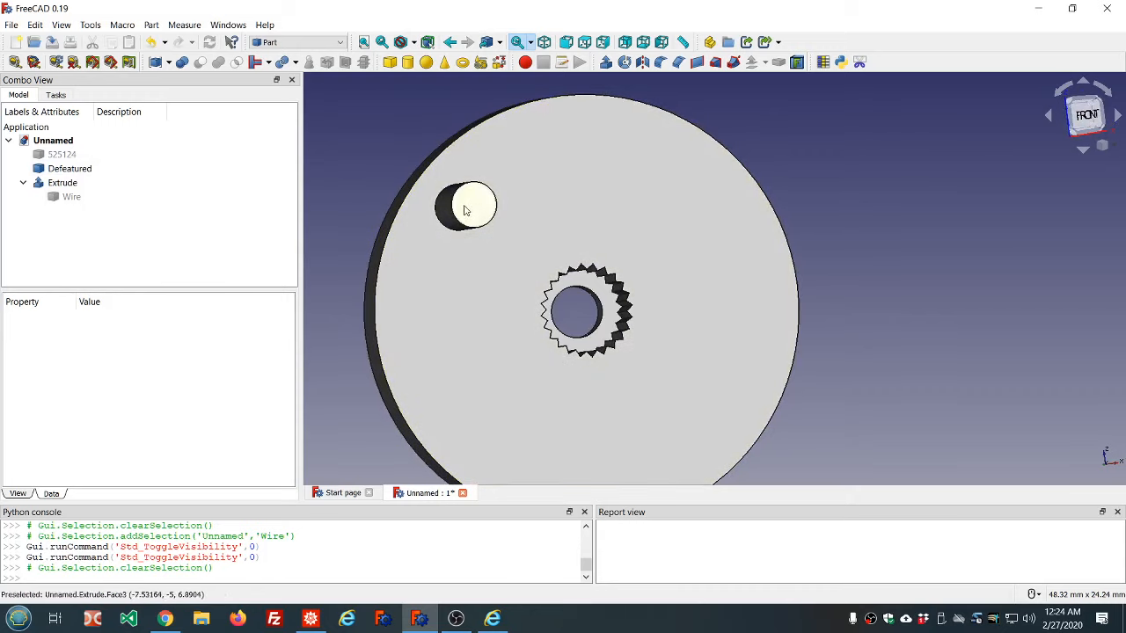
# Step: Switch to the Draft workbench and create an array from the extruded cylinder
pyautogui.click(339, 42)
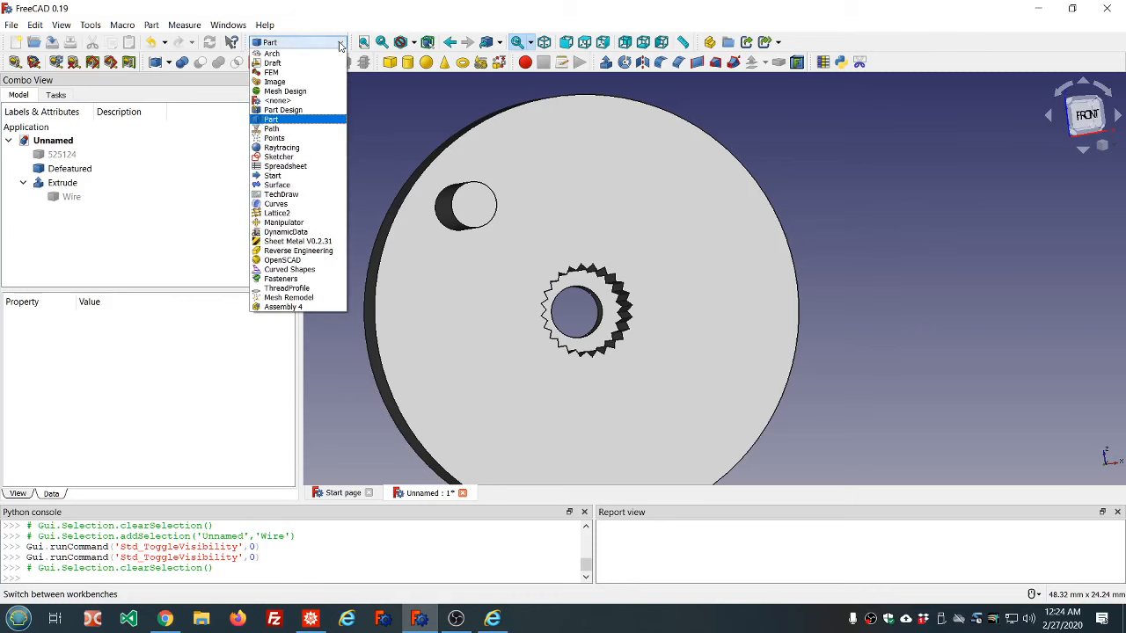
pyautogui.click(273, 63)
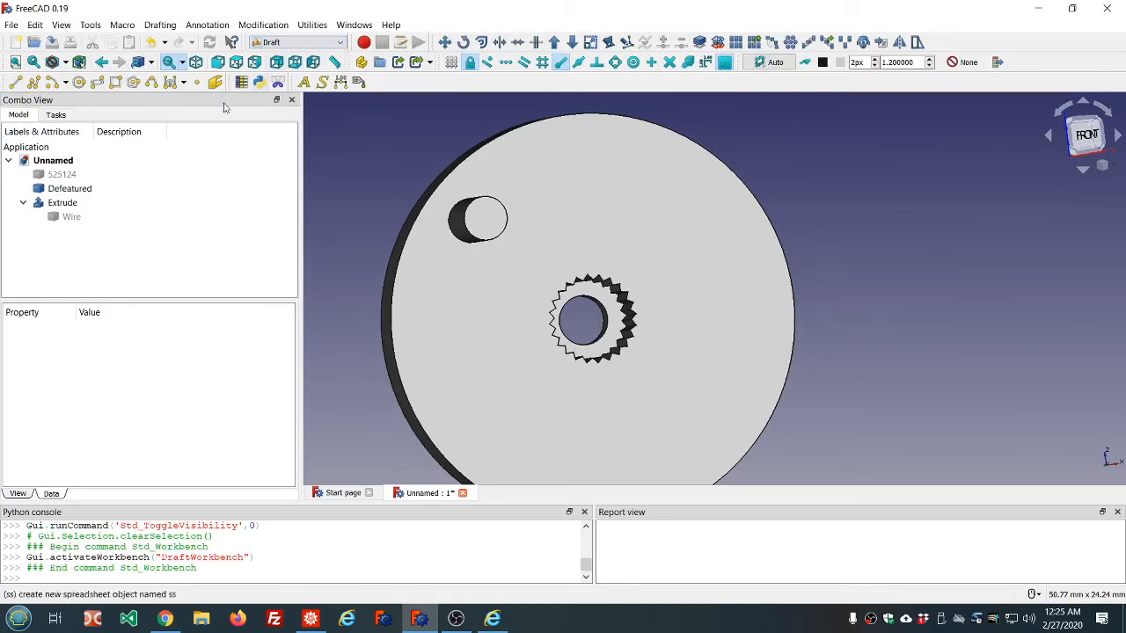
pyautogui.click(75, 204)
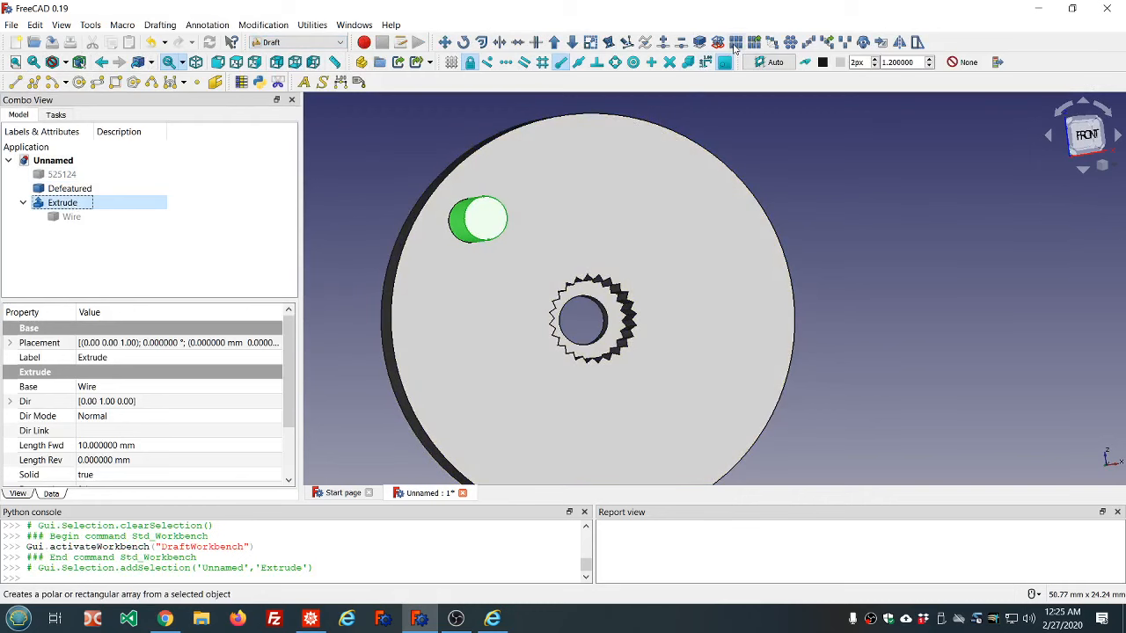
pyautogui.click(735, 44)
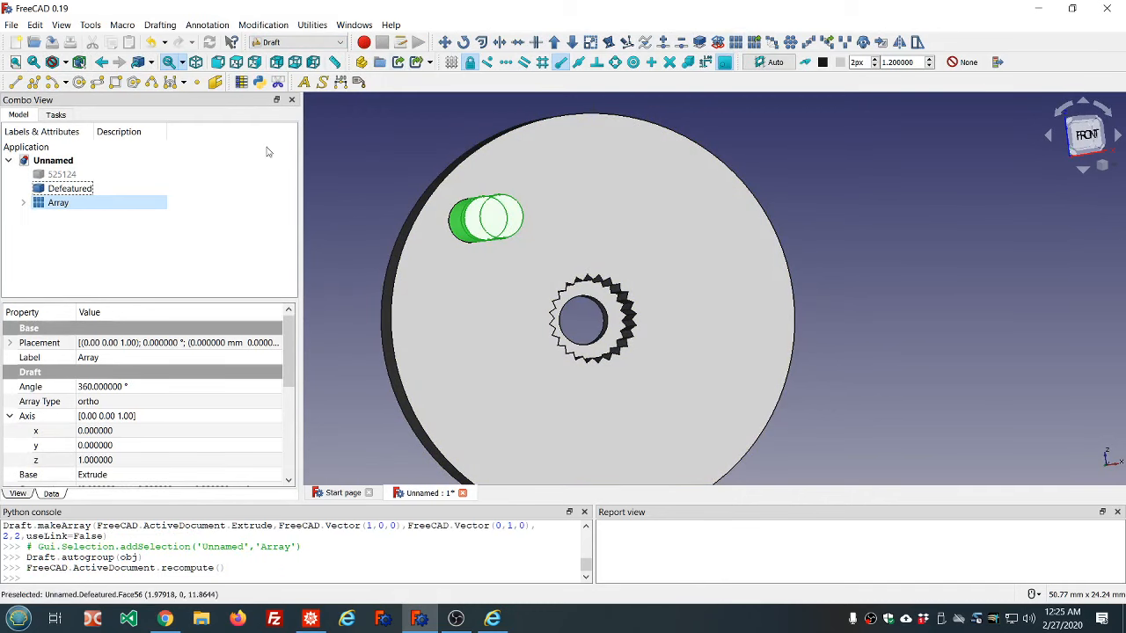
# Step: Expand the new array in the tree and set its array type to polar
pyautogui.click(23, 203)
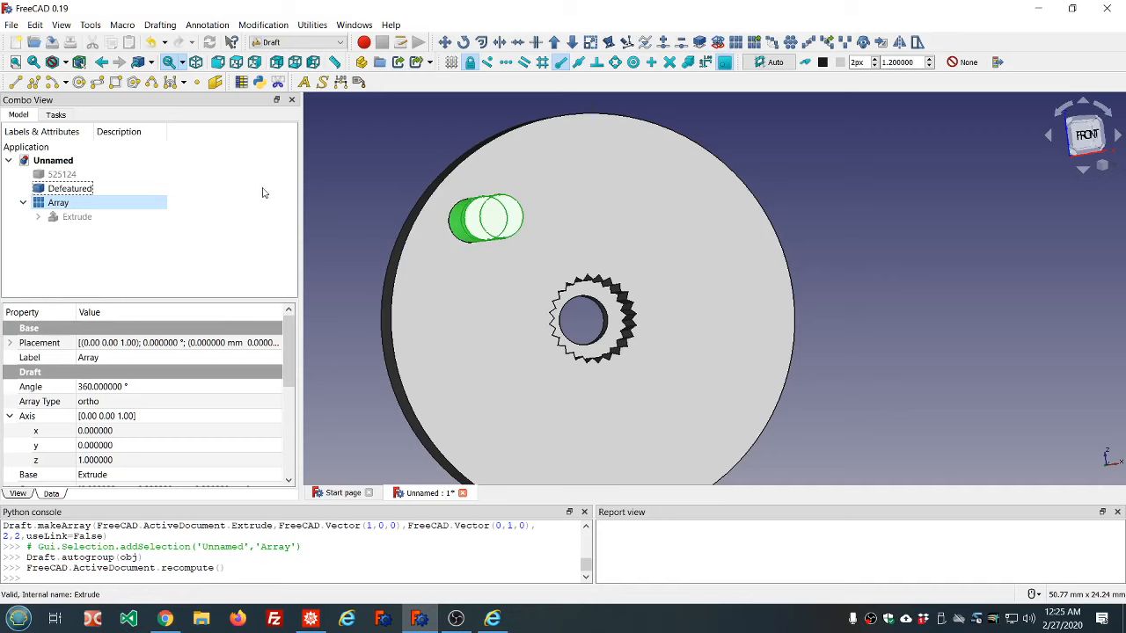
pyautogui.click(191, 403)
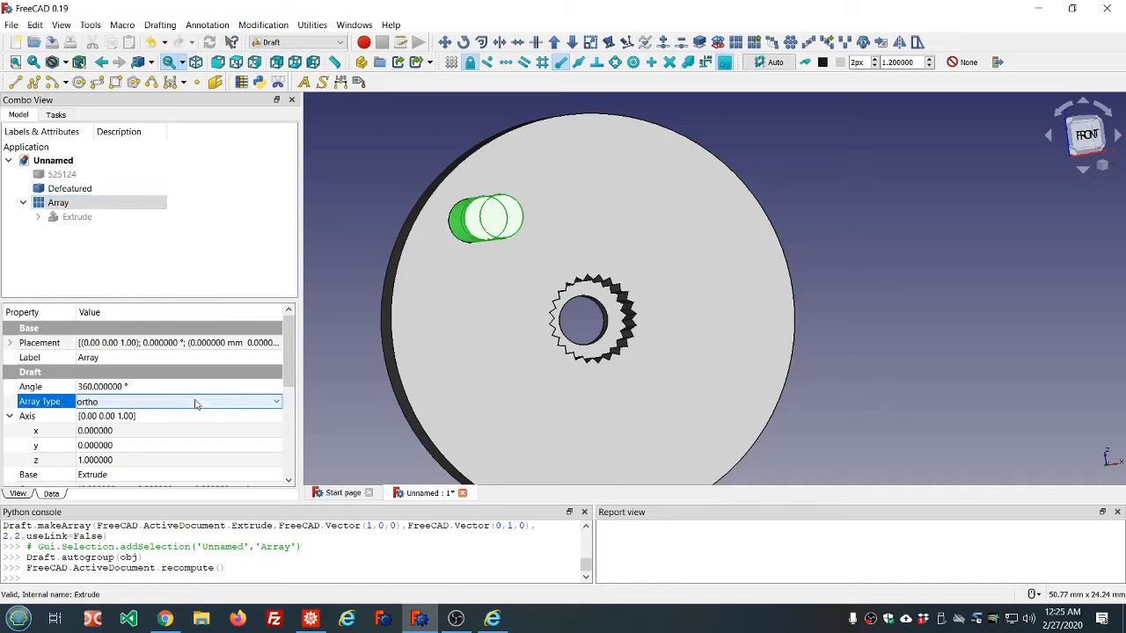
pyautogui.moveTo(292, 363)
pyautogui.mouseDown()
pyautogui.moveTo(292, 398)
pyautogui.moveTo(292, 386)
pyautogui.mouseUp()
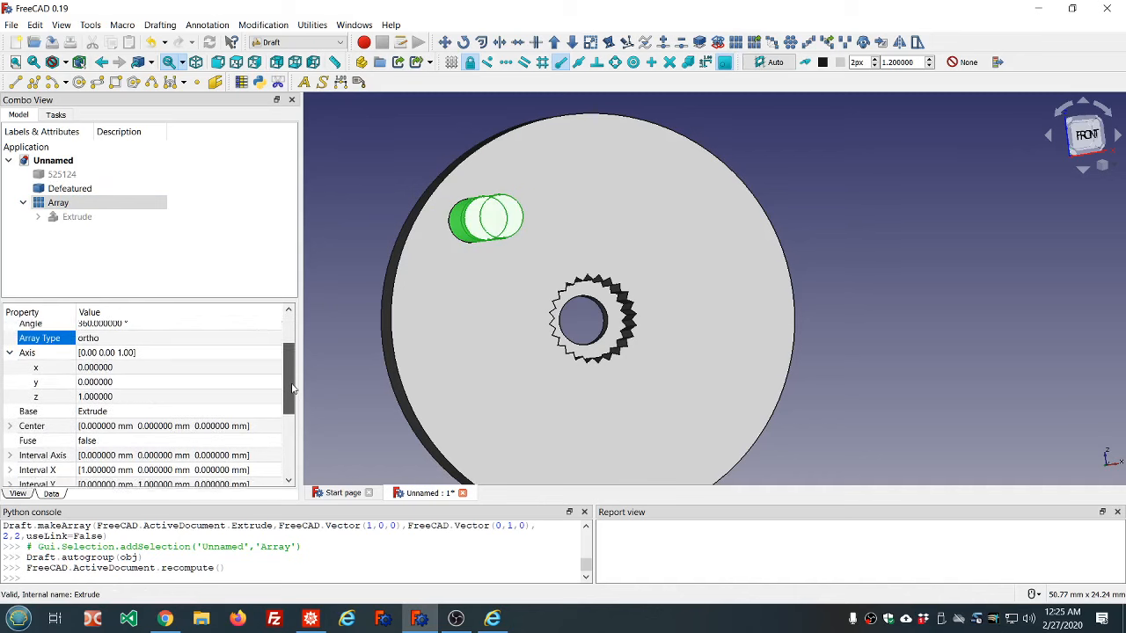
pyautogui.click(248, 348)
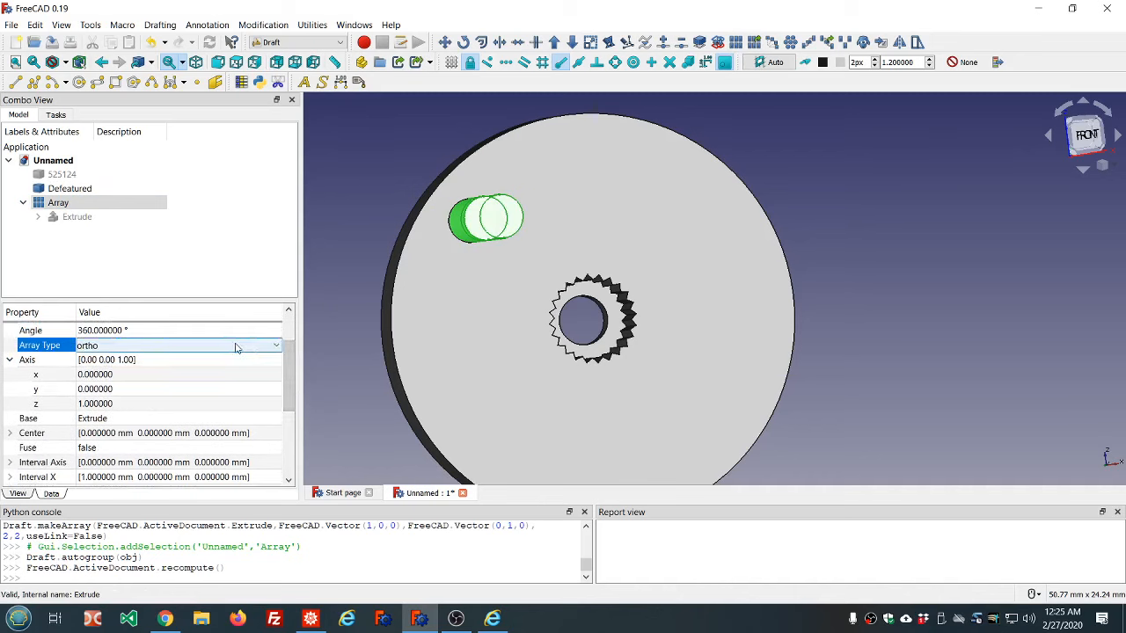
pyautogui.click(248, 348)
pyautogui.click(108, 375)
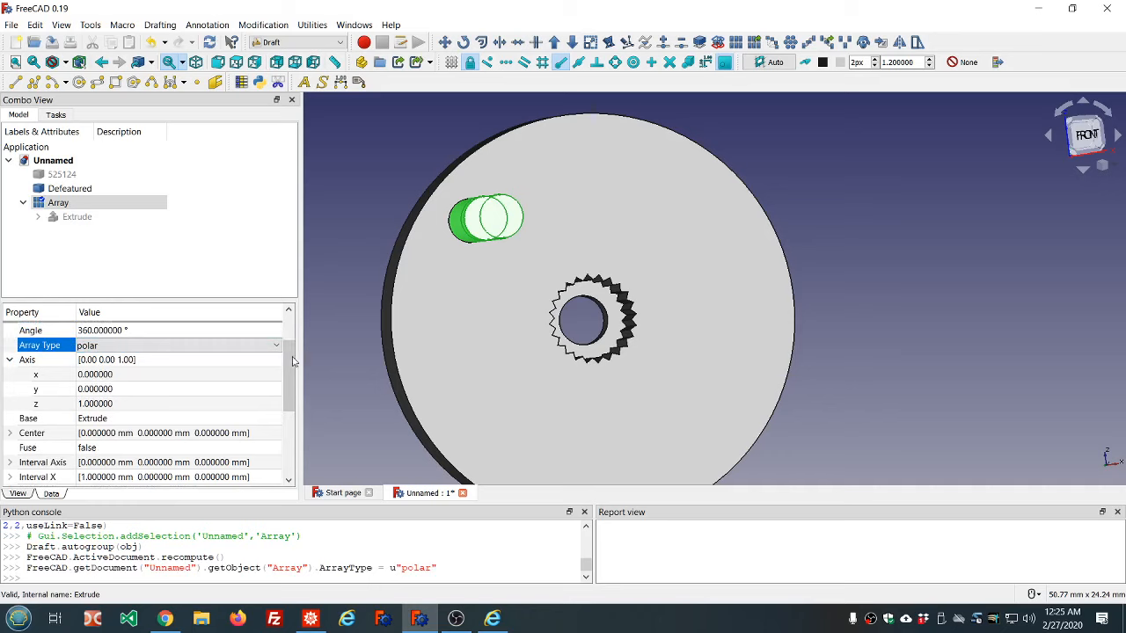
# Step: Set the polar array's number of elements to 5
pyautogui.moveTo(294, 360); pyautogui.dragTo(294, 424)
pyautogui.click(130, 391)
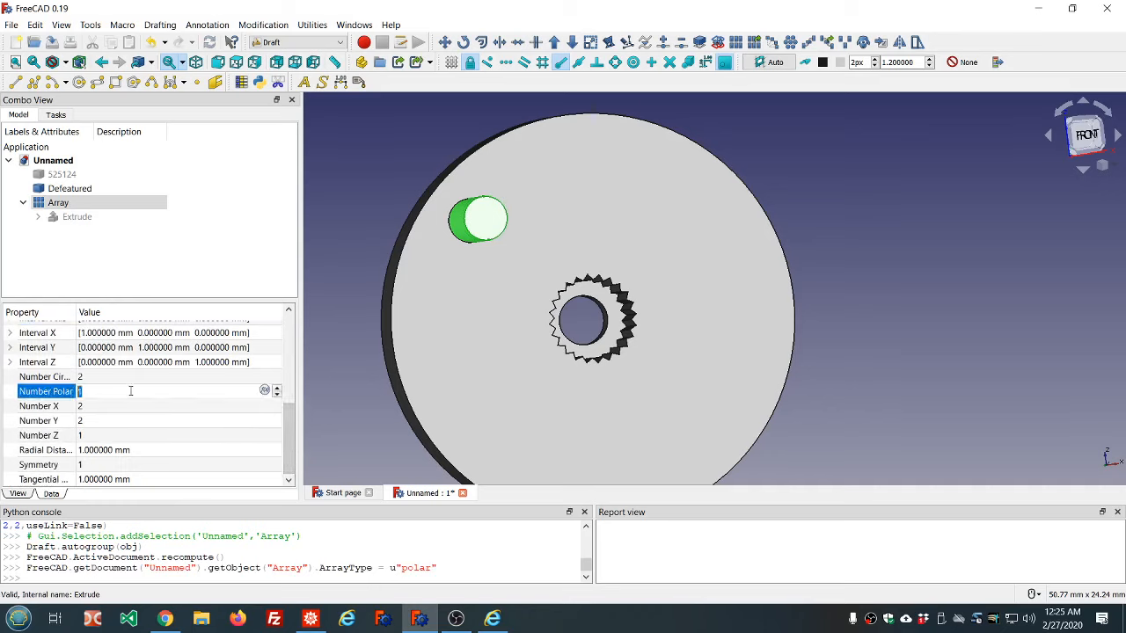
pyautogui.scroll(3, 130, 390)
pyautogui.scroll(1, 130, 391)
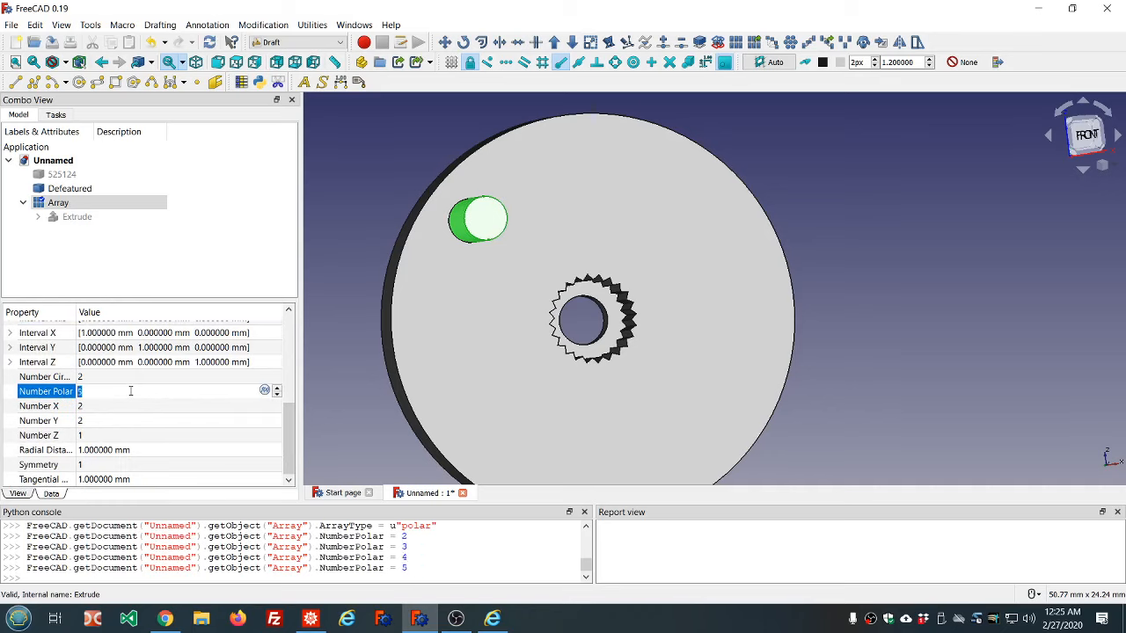
pyautogui.click(168, 266)
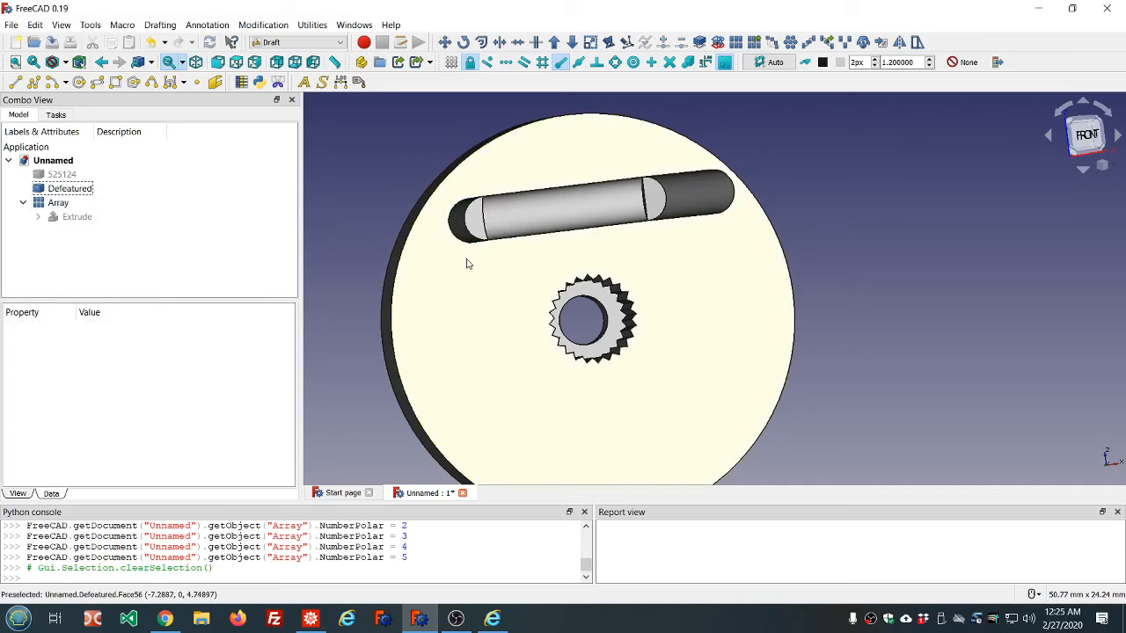
# Step: Set the polar array's axis to 0 in z and 1 in y so the cylinders circle the disc's centre
pyautogui.moveTo(483, 269); pyautogui.dragTo(454, 249, button='middle')
pyautogui.scroll(-2, 508, 239)
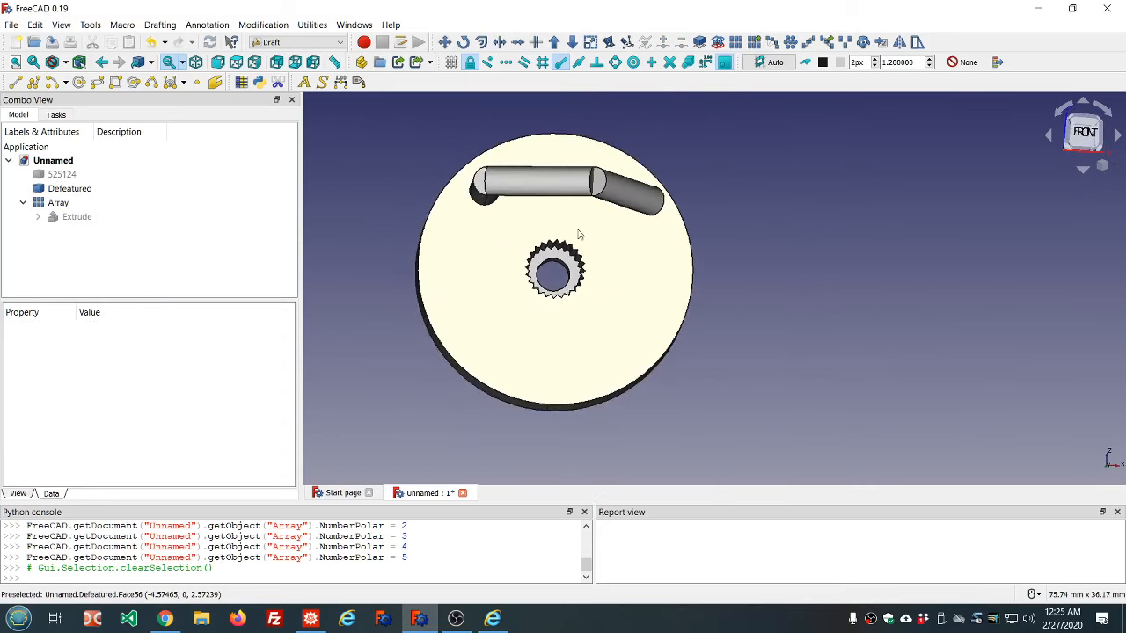
pyautogui.click(1089, 133)
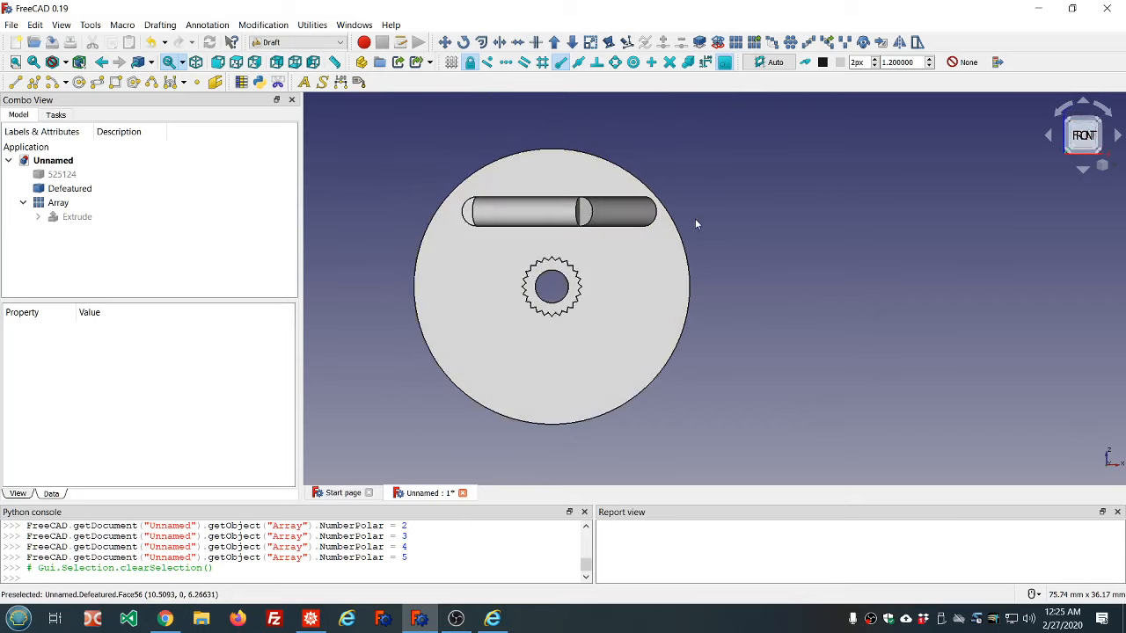
pyautogui.moveTo(851, 182)
pyautogui.mouseDown(button='middle')
pyautogui.moveTo(835, 294)
pyautogui.moveTo(817, 196)
pyautogui.moveTo(824, 166)
pyautogui.moveTo(847, 175)
pyautogui.mouseUp(button='middle')
pyautogui.scroll(-4, 840, 233)
pyautogui.scroll(4, 839, 233)
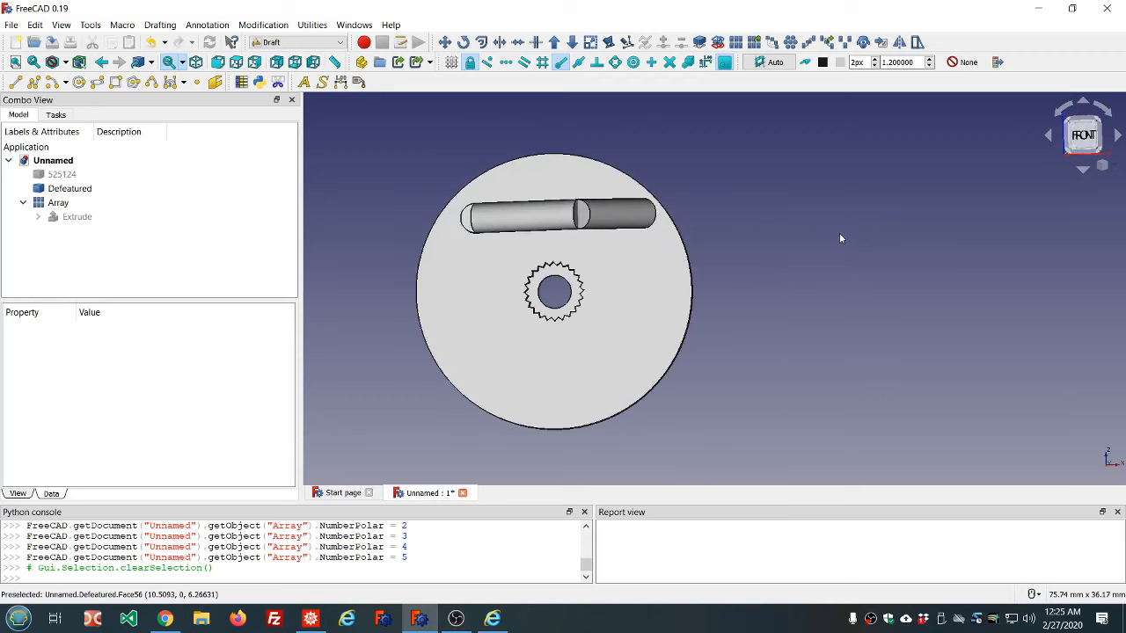
pyautogui.click(47, 205)
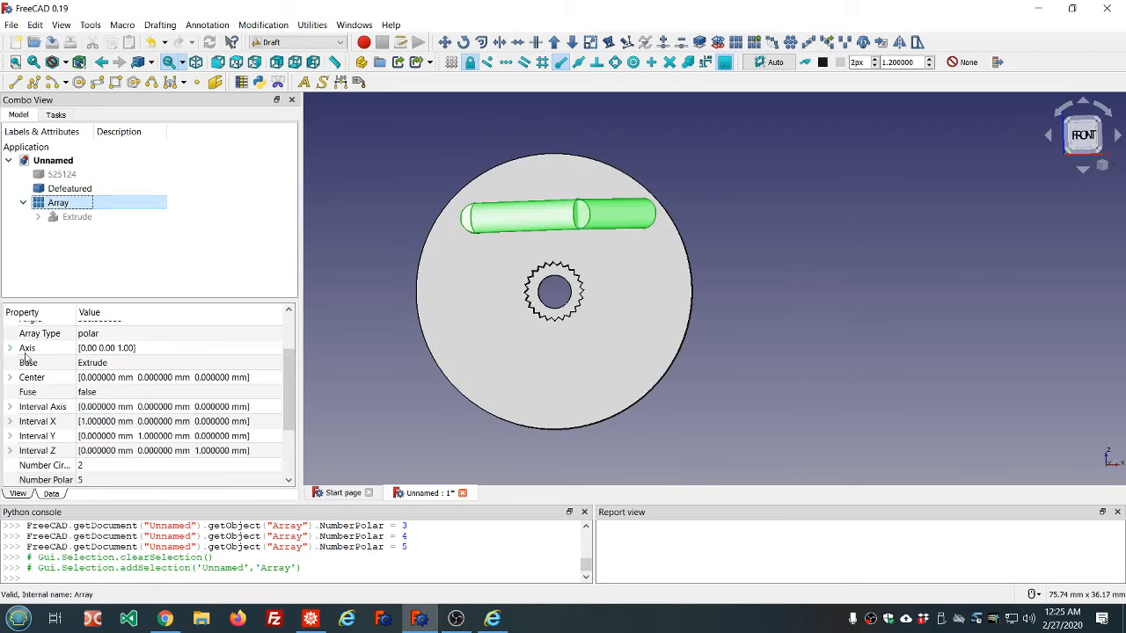
pyautogui.scroll(1, 123, 383)
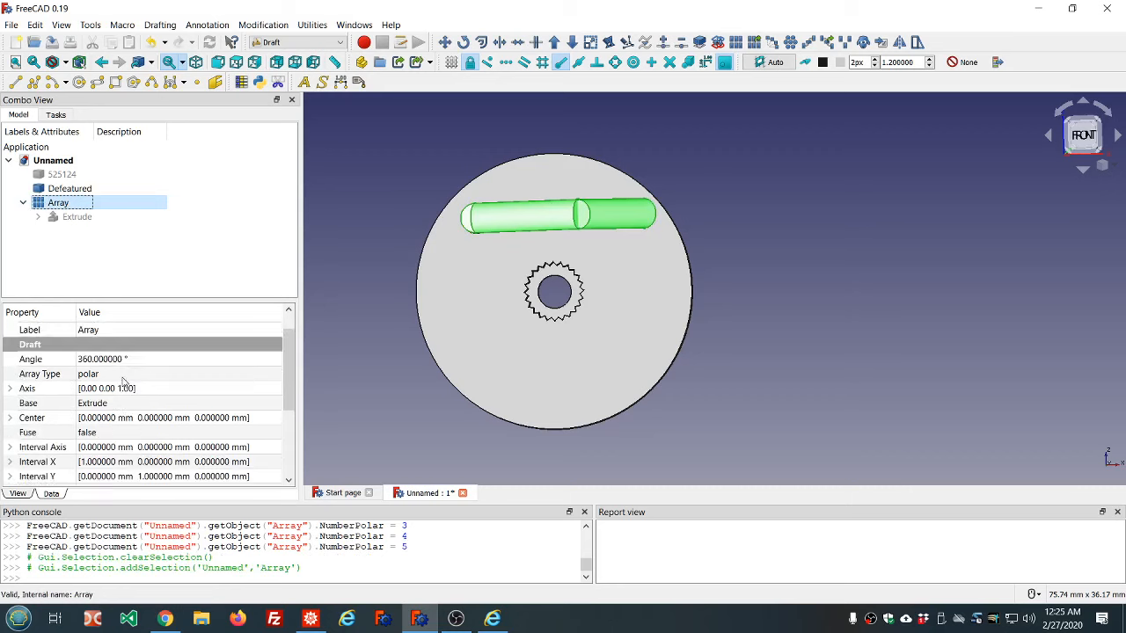
pyautogui.click(9, 389)
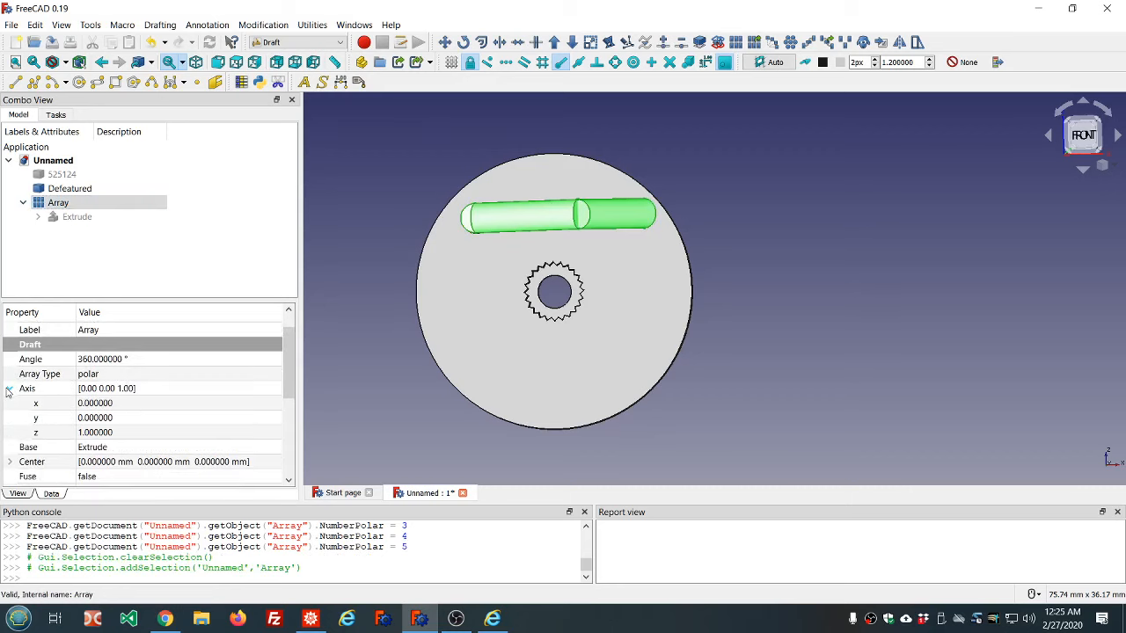
pyautogui.click(141, 432)
pyautogui.scroll(1, 141, 433)
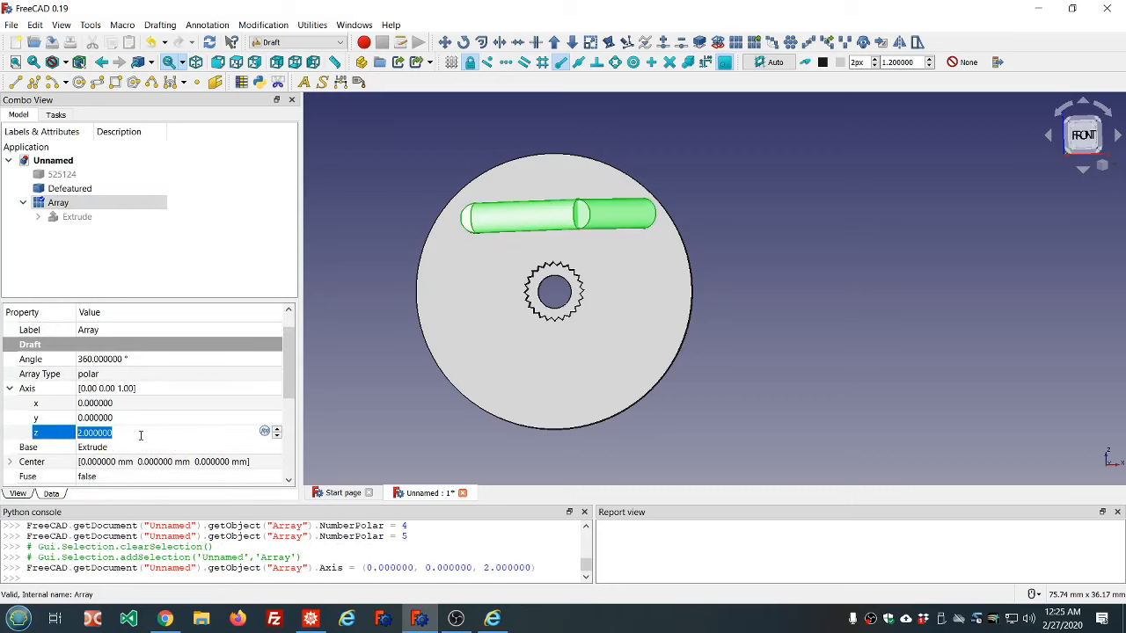
pyautogui.scroll(-2, 141, 433)
pyautogui.click(140, 418)
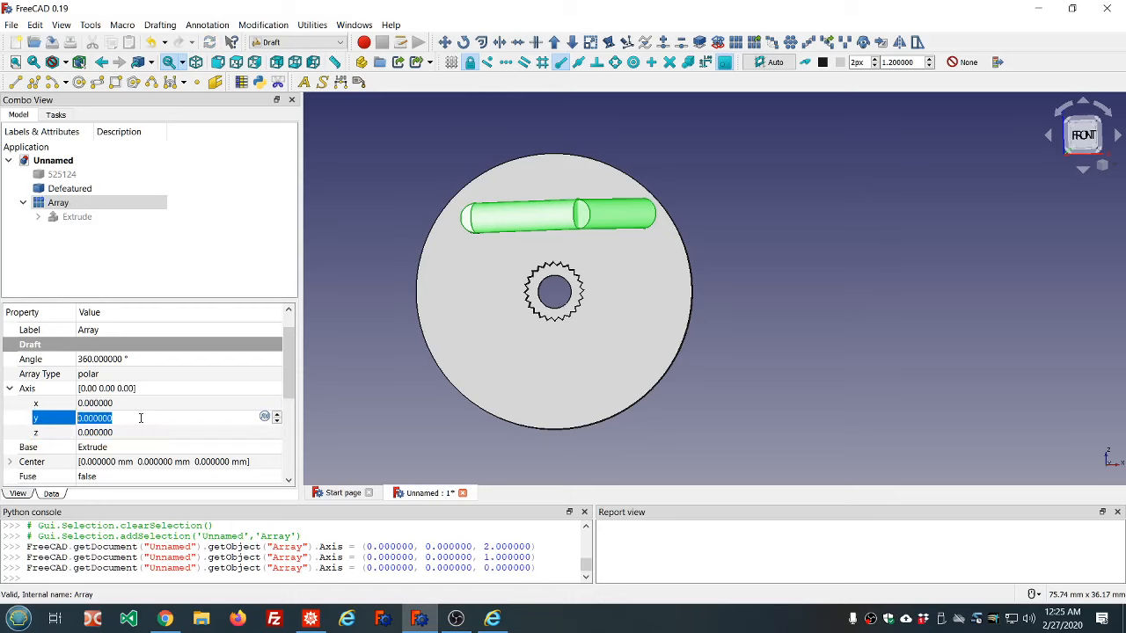
pyautogui.scroll(1, 141, 418)
pyautogui.click(209, 269)
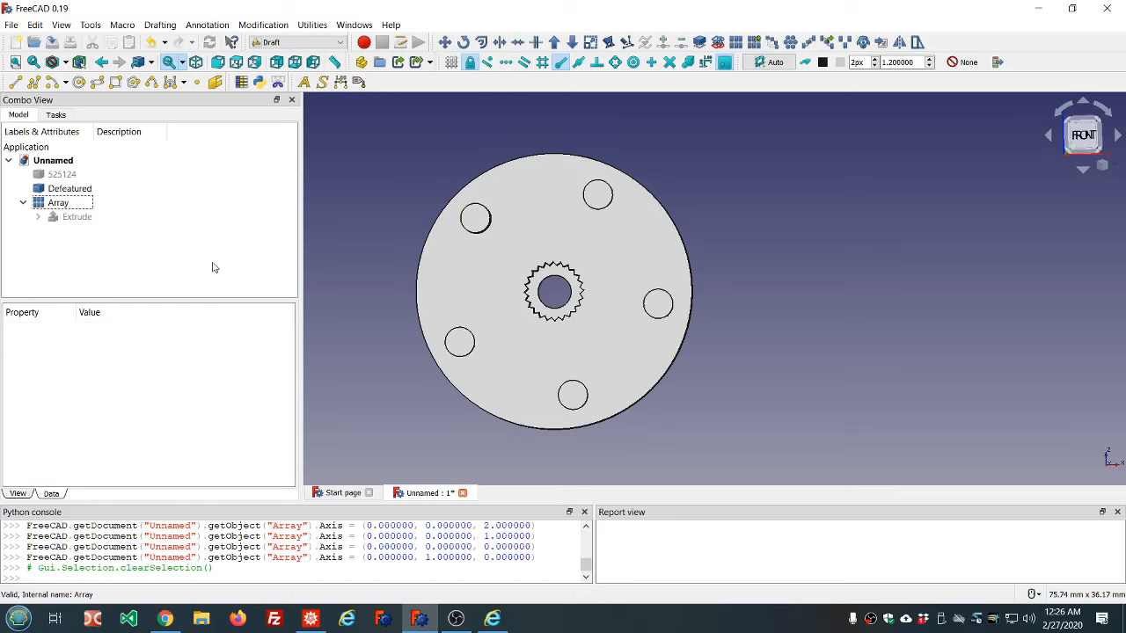
# Step: Cut the array of cylinders from the defeatured disc with a Part boolean, using the disc as the base
pyautogui.moveTo(346, 227); pyautogui.dragTo(418, 207, button='middle')
pyautogui.click(68, 190)
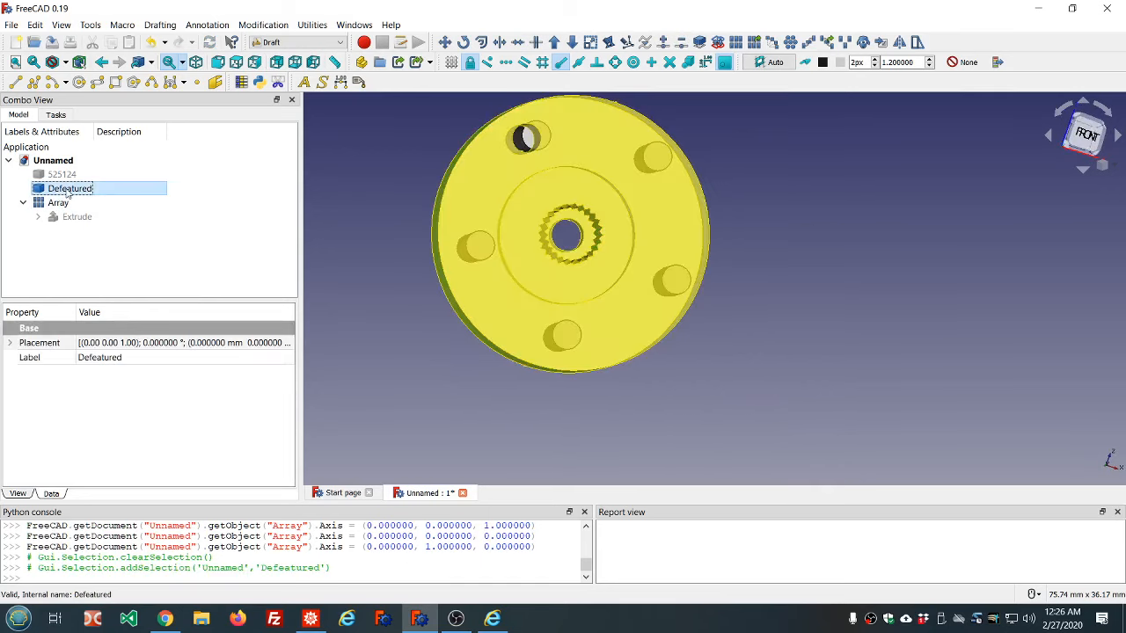
pyautogui.click(297, 42)
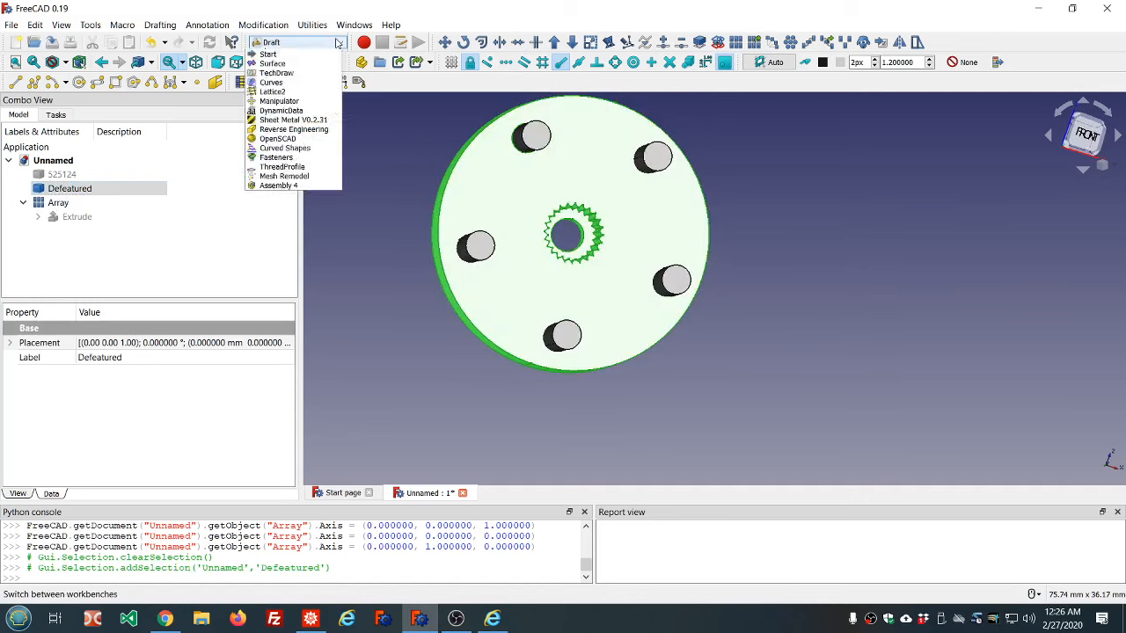
pyautogui.click(271, 118)
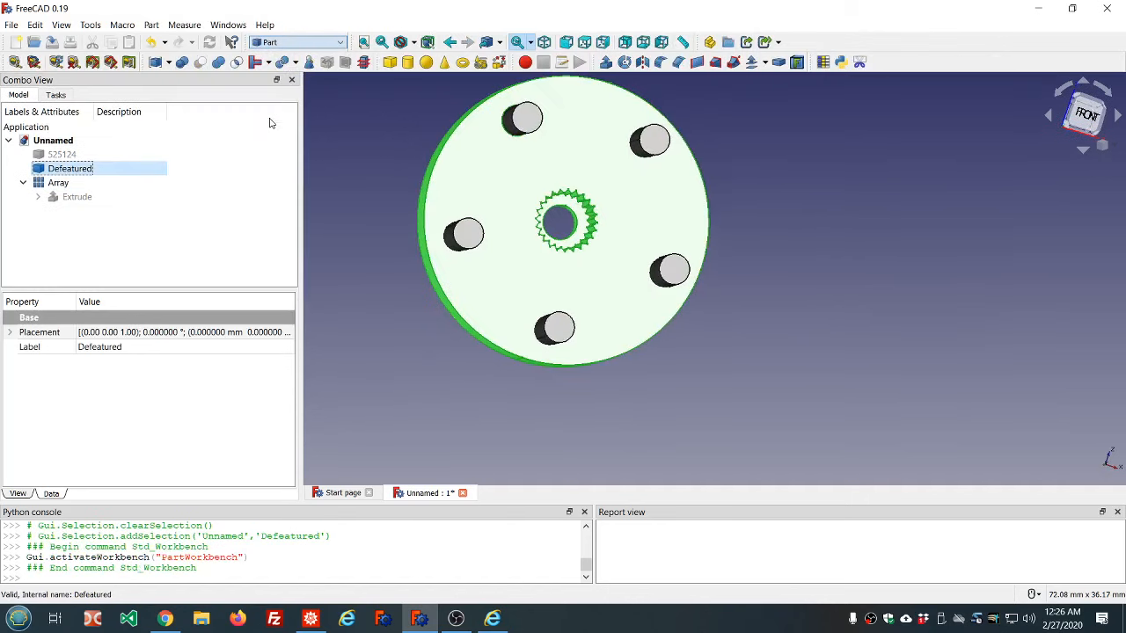
pyautogui.keyDown('ctrl'); pyautogui.click(63, 183); pyautogui.keyUp('ctrl')
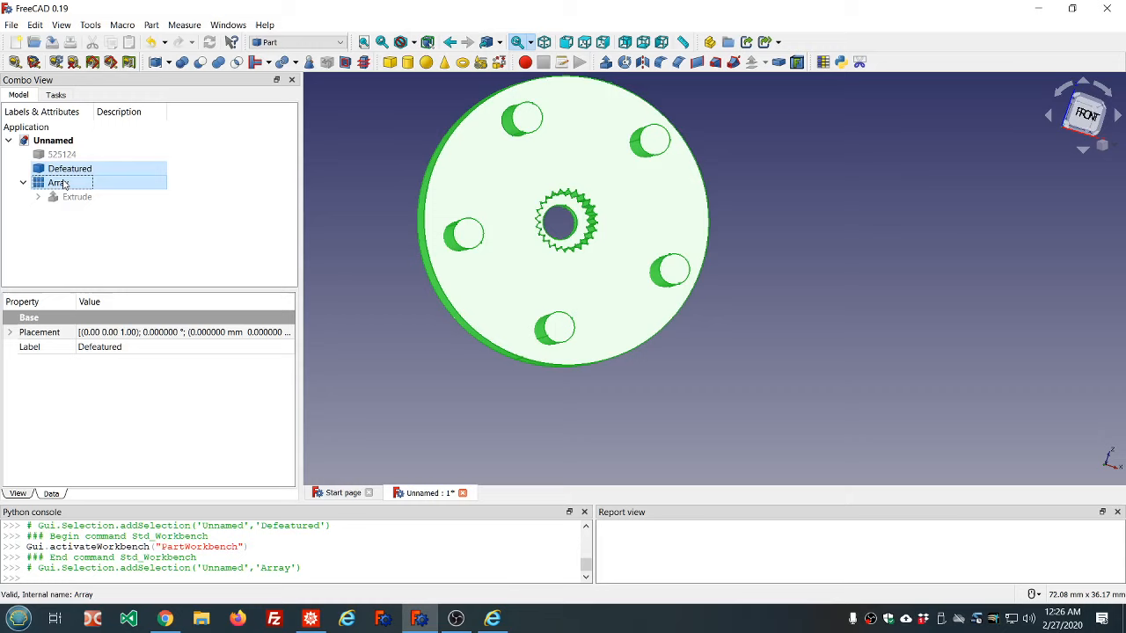
pyautogui.click(200, 61)
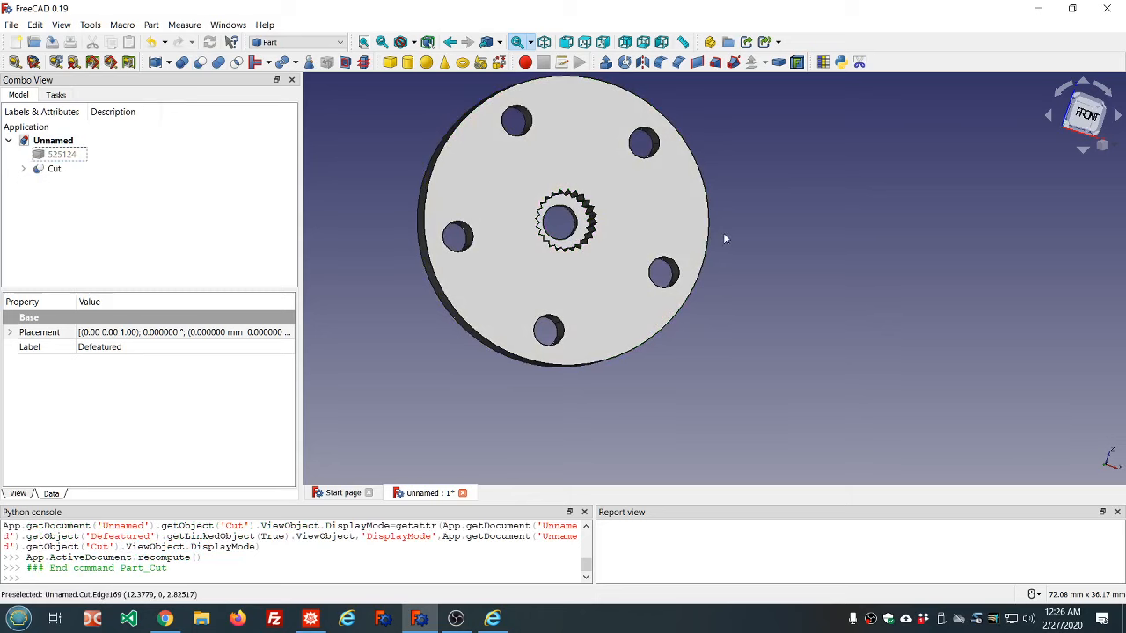
# Step: Run a geometry check on the cut disc and close the results
pyautogui.moveTo(723, 232); pyautogui.dragTo(659, 268, button='middle')
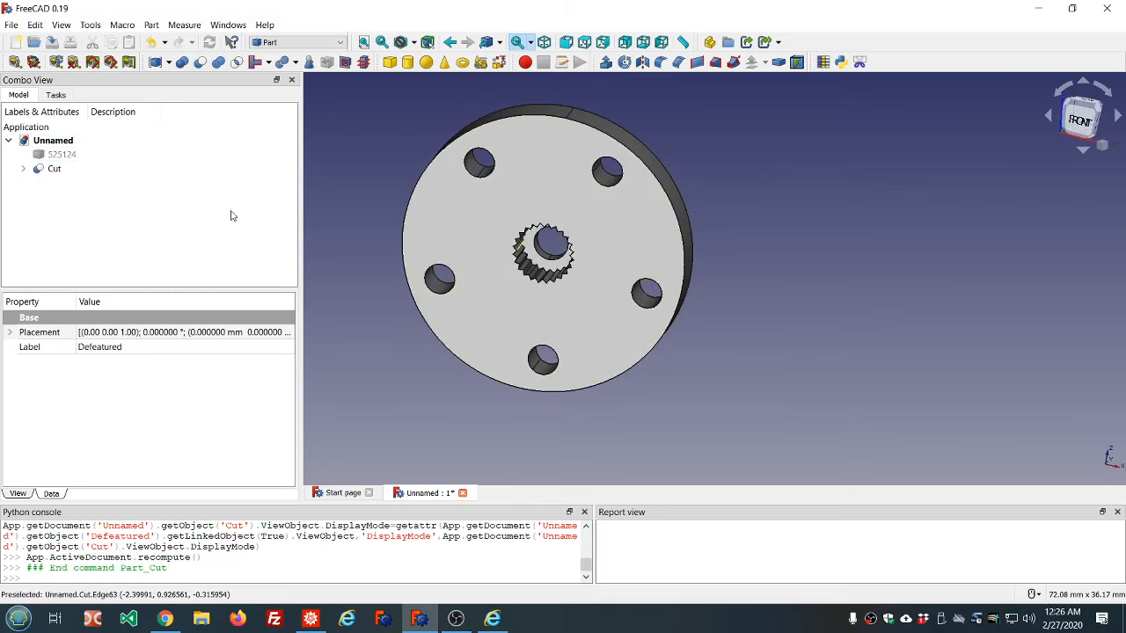
pyautogui.click(55, 168)
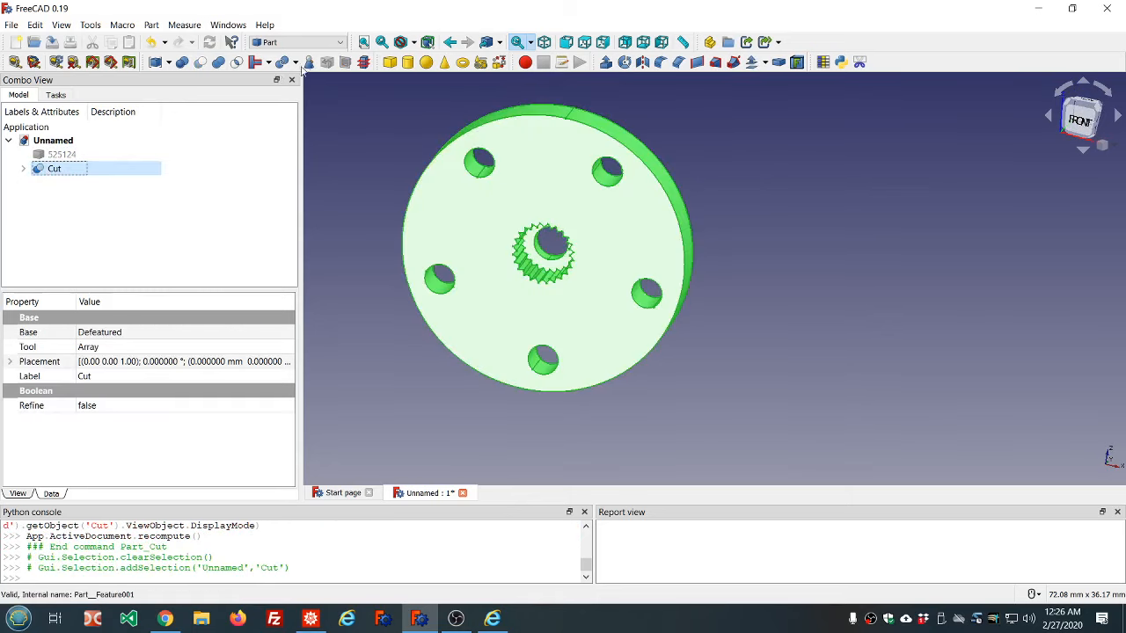
pyautogui.click(306, 62)
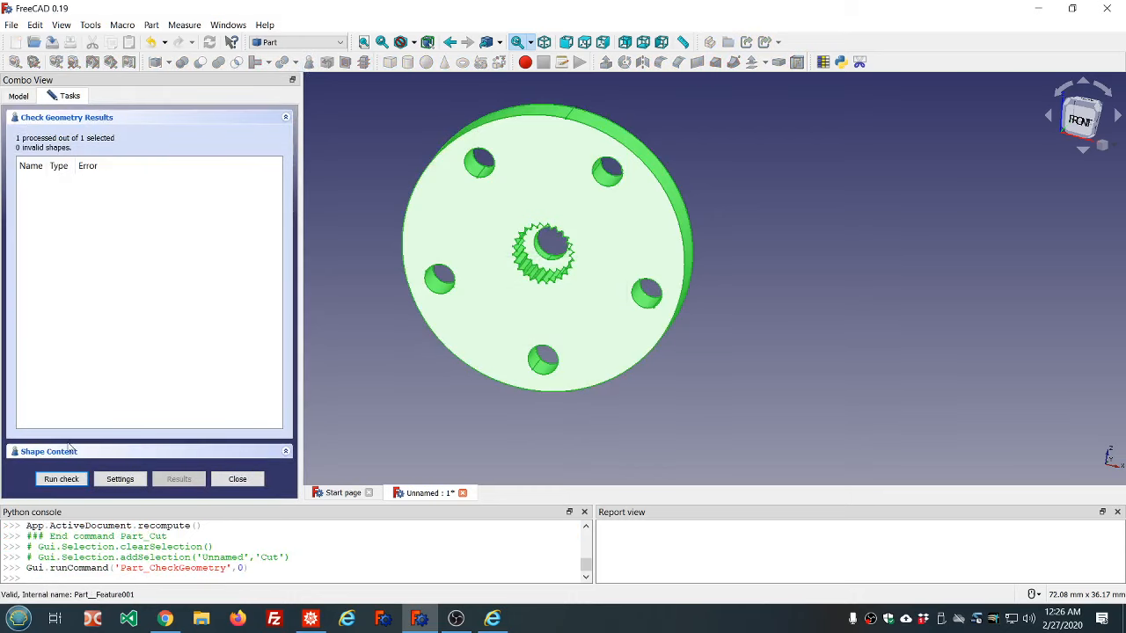
pyautogui.click(231, 481)
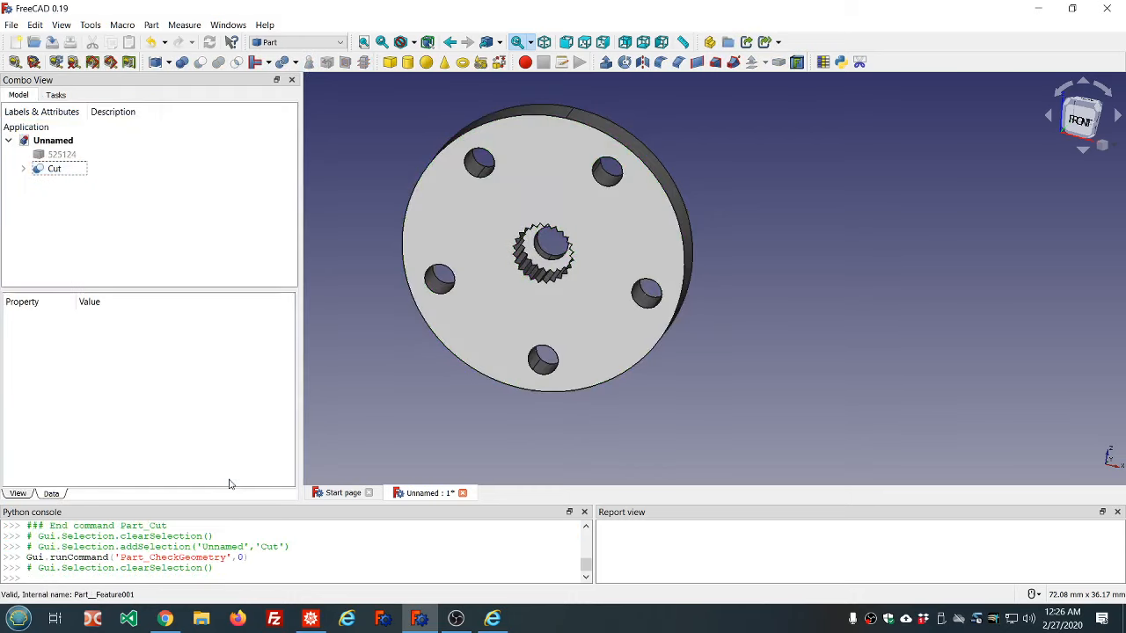
# Step: Expand the cut and its array in the tree to show their source objects, and open the document's dependency graph
pyautogui.moveTo(465, 460); pyautogui.dragTo(533, 394, button='middle')
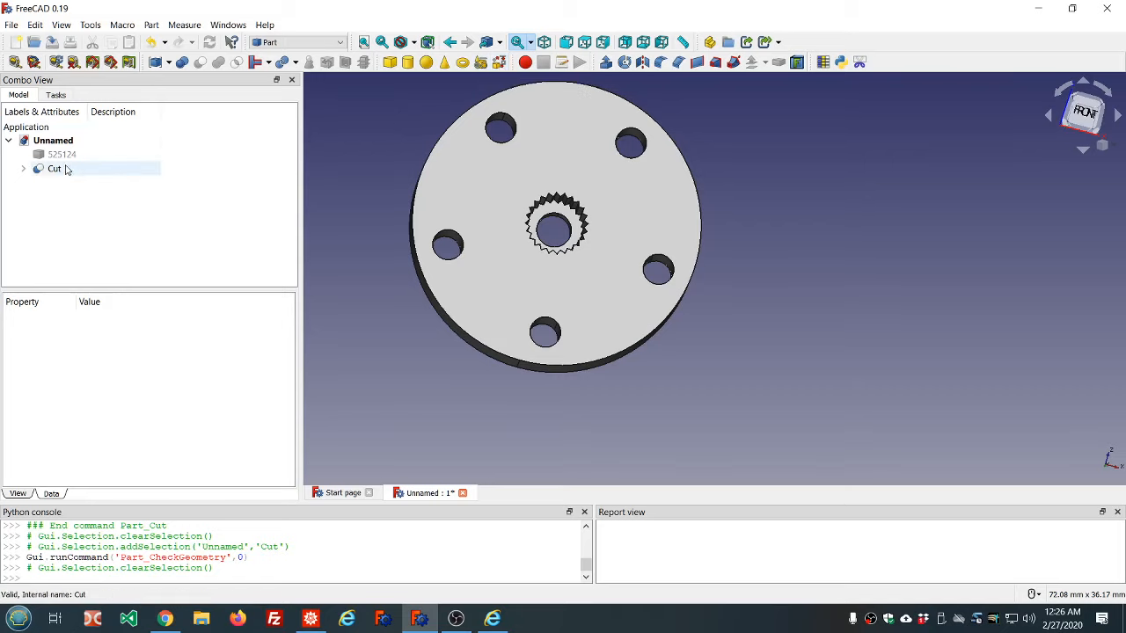
pyautogui.click(35, 169)
pyautogui.click(22, 169)
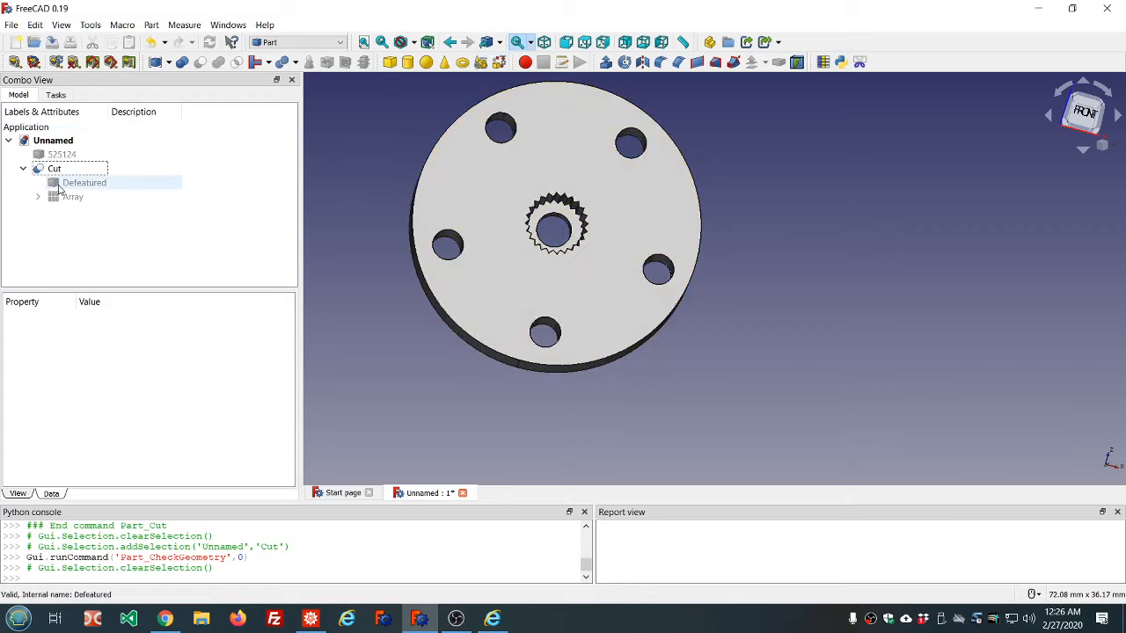
pyautogui.click(38, 197)
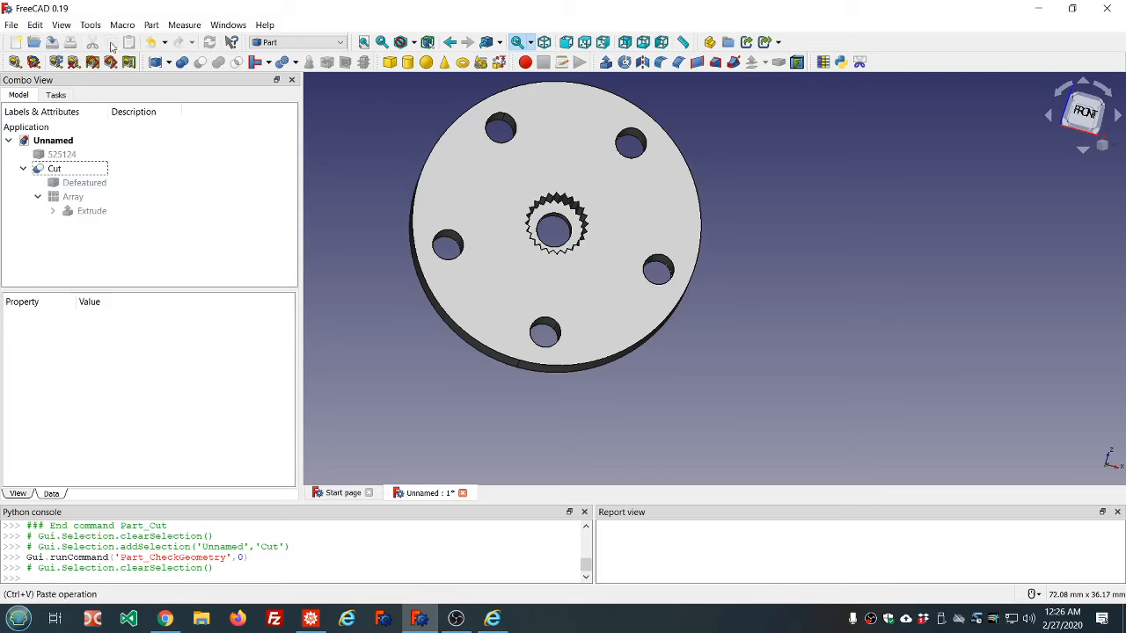
pyautogui.click(90, 25)
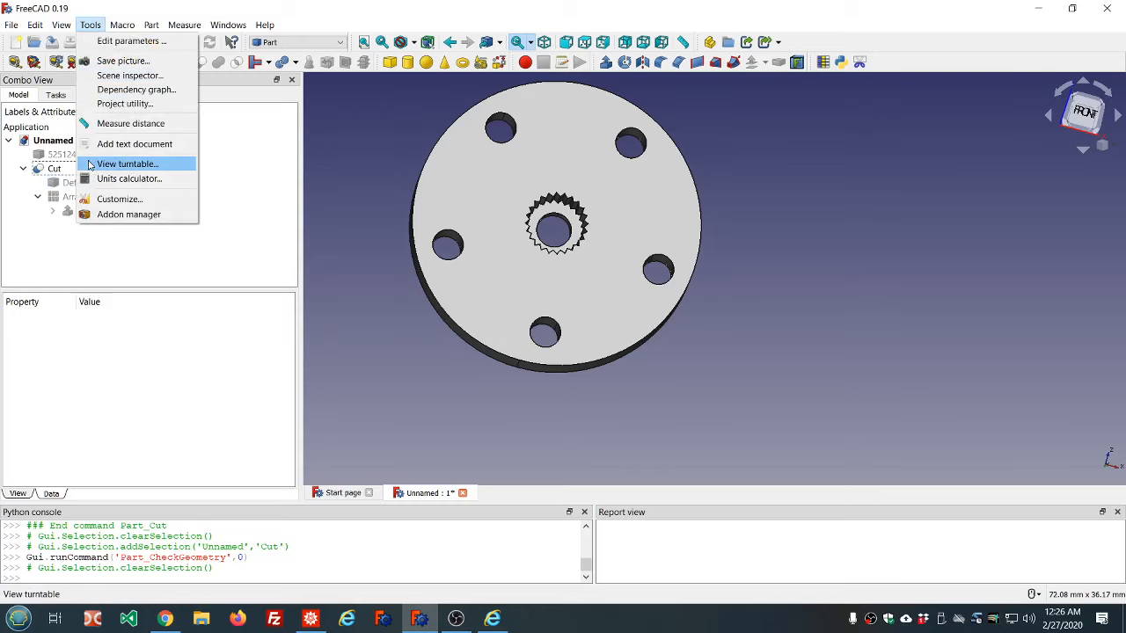
pyautogui.click(126, 90)
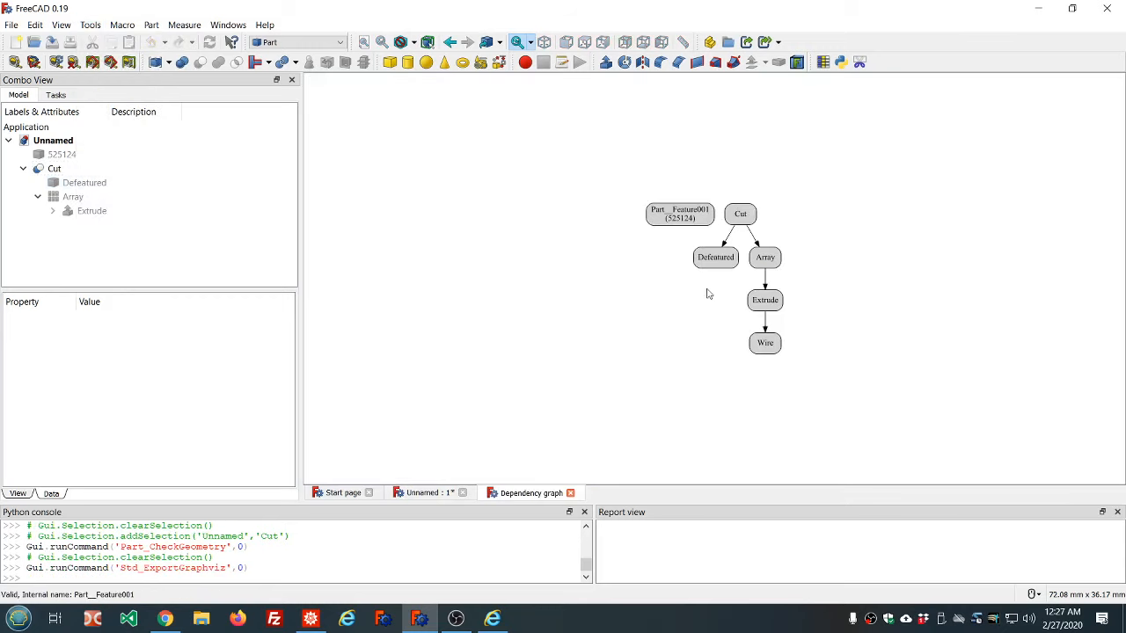
# Step: Compare the dependency graph with the original imported disc in the tree and close the graph
pyautogui.scroll(1, 811, 309)
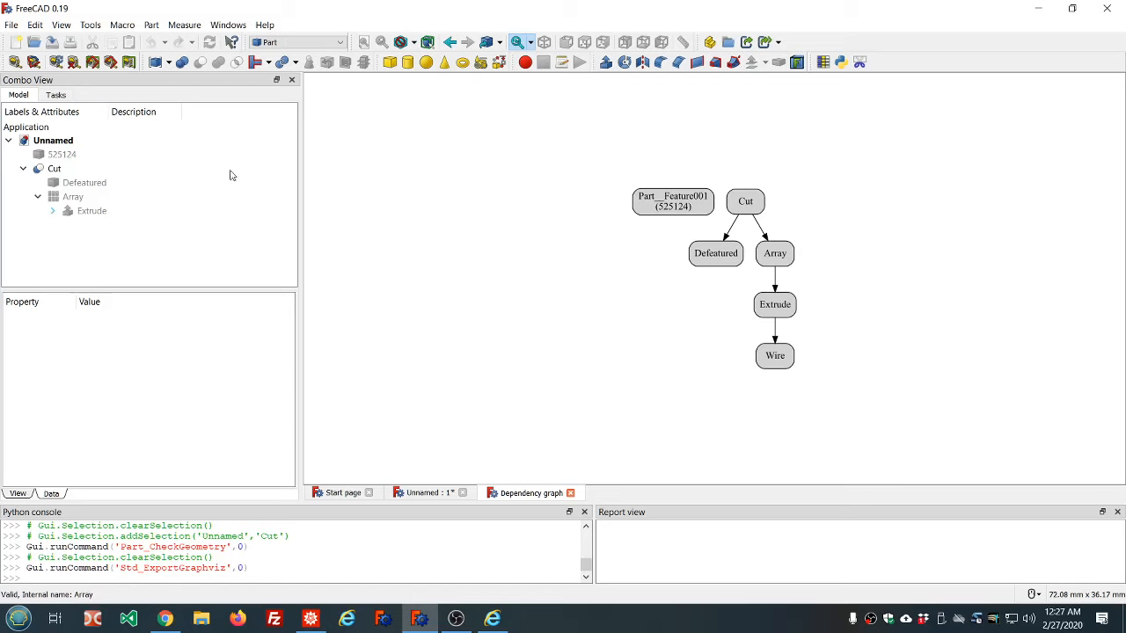
pyautogui.click(58, 154)
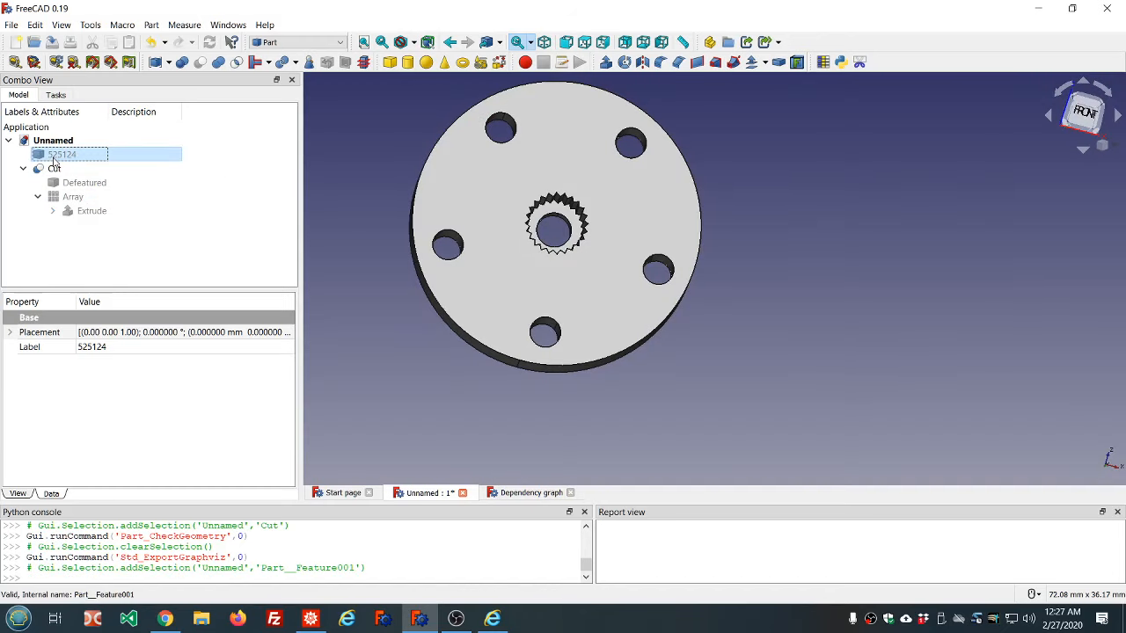
pyautogui.click(531, 493)
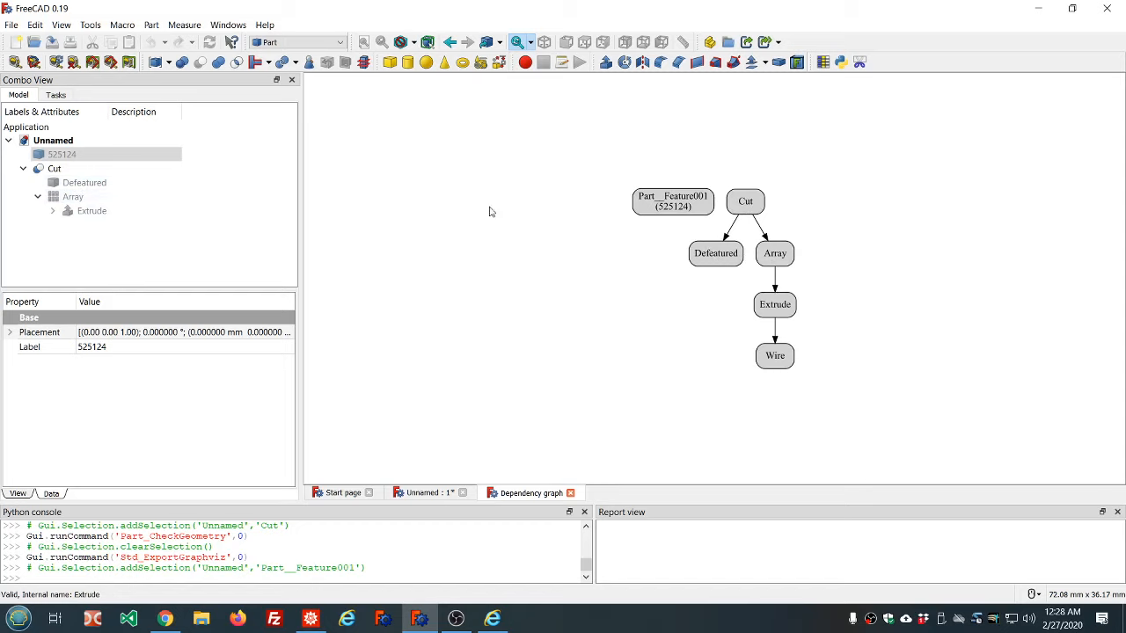
pyautogui.click(571, 493)
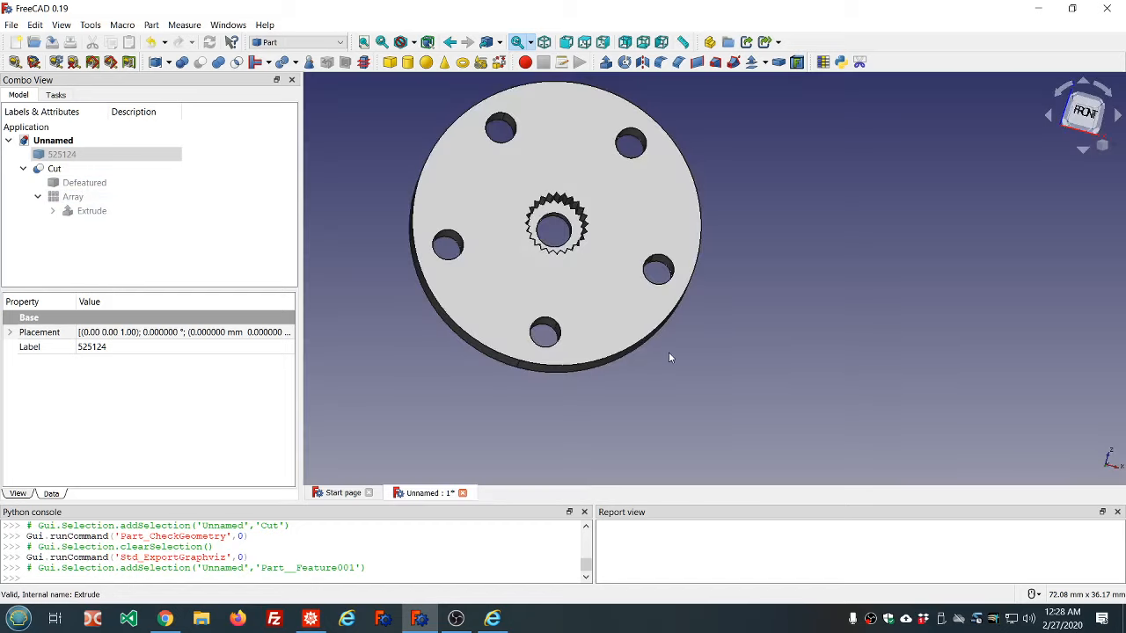
# Step: Inspect the cut disc's five new holes and front face up close and at an angle
pyautogui.scroll(4, 665, 351)
pyautogui.scroll(-8, 665, 352)
pyautogui.scroll(4, 634, 257)
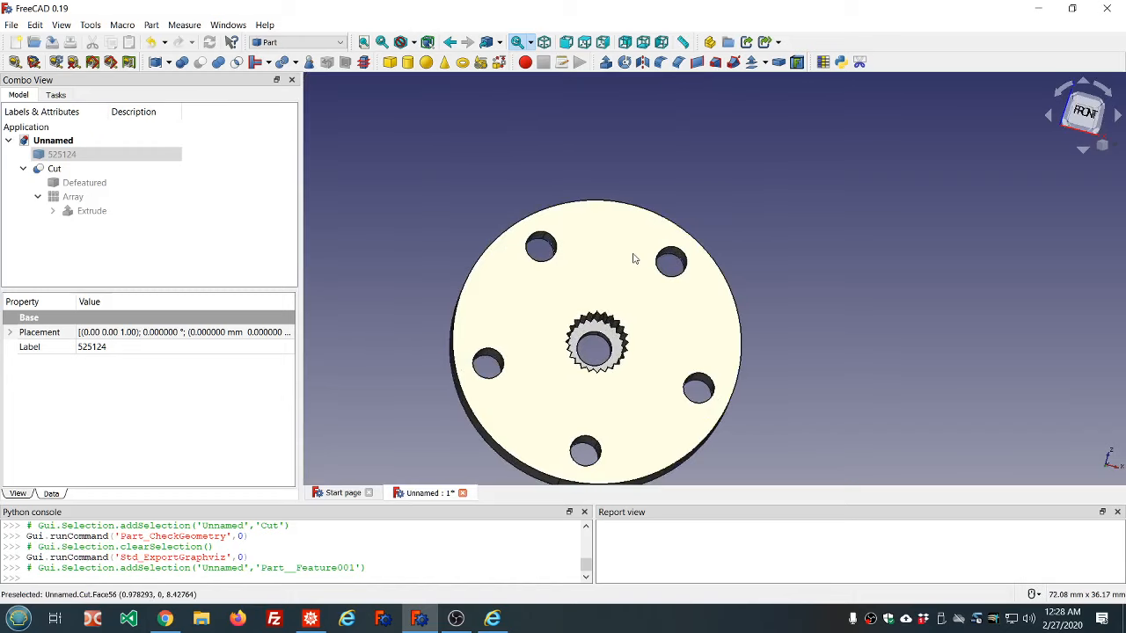
pyautogui.scroll(2, 745, 428)
pyautogui.scroll(-2, 746, 429)
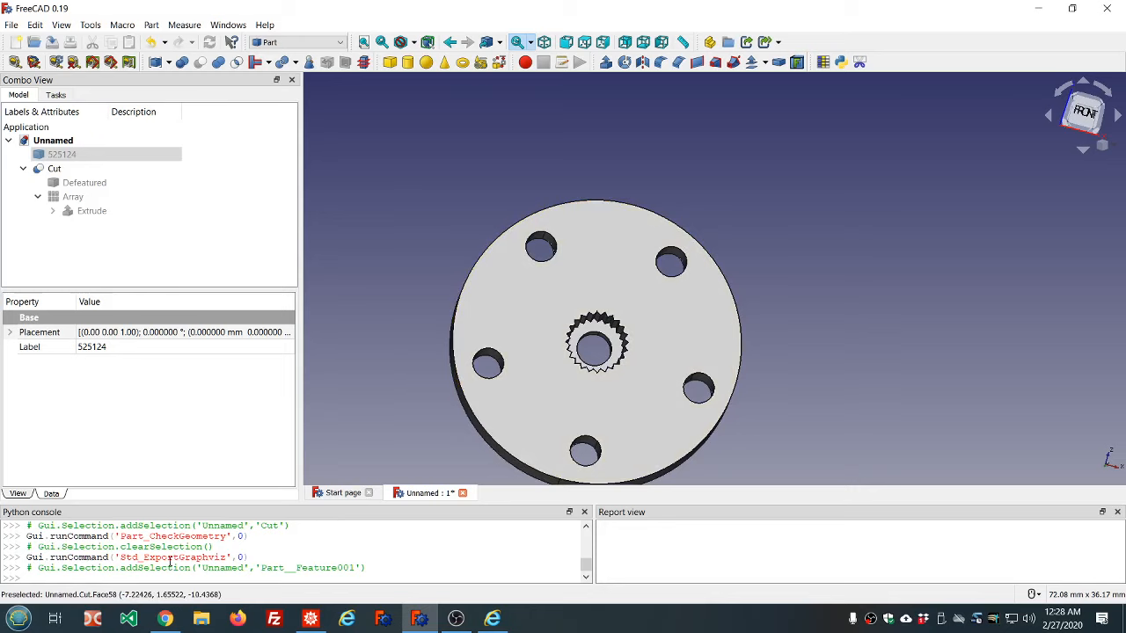
pyautogui.moveTo(181, 557); pyautogui.dragTo(224, 557)
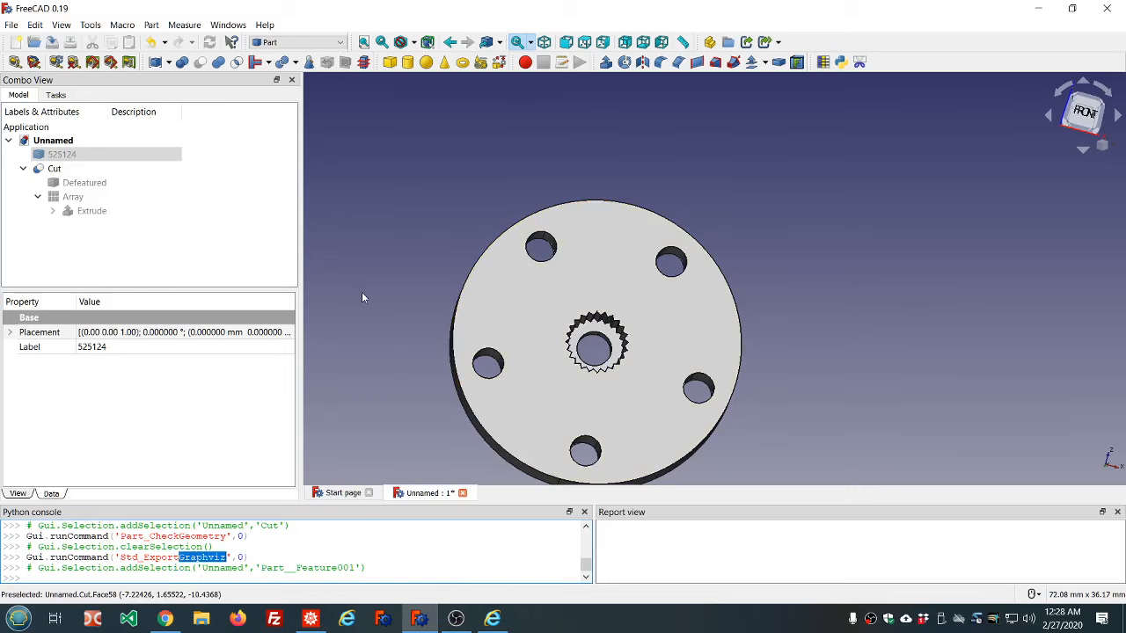
pyautogui.scroll(-2, 541, 387)
pyautogui.scroll(5, 543, 403)
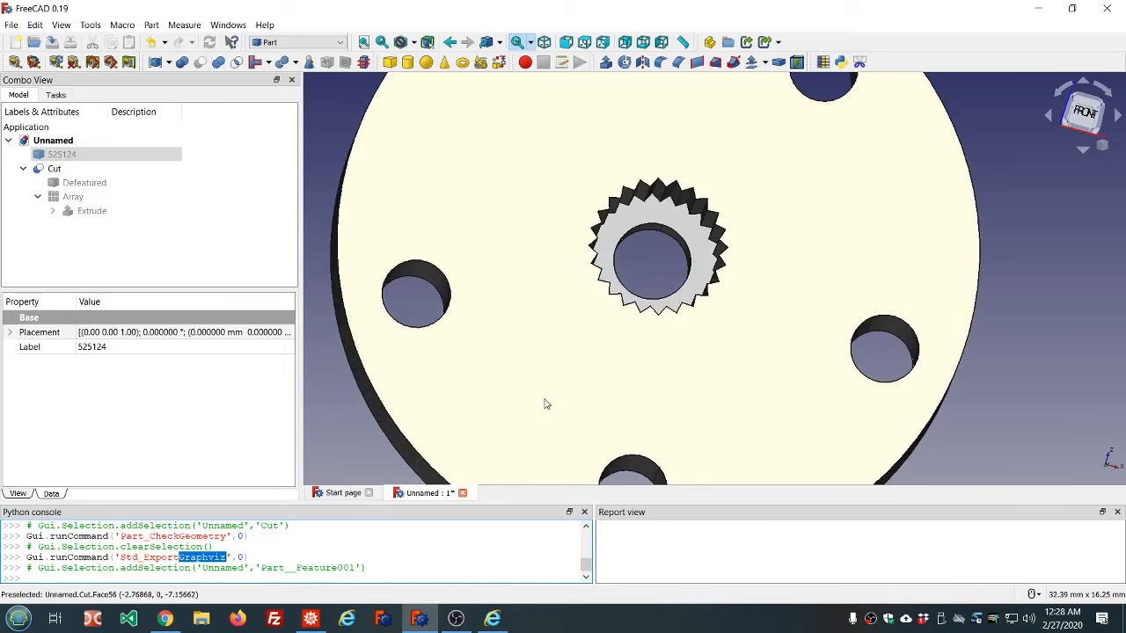
pyautogui.scroll(-5, 544, 404)
pyautogui.scroll(2, 835, 258)
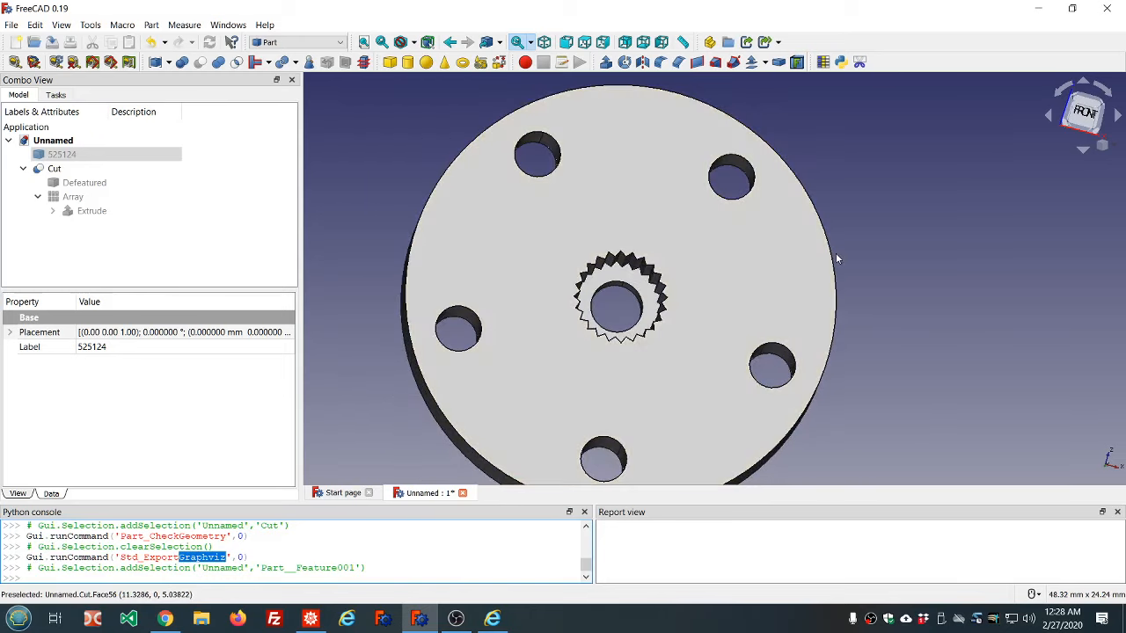
pyautogui.moveTo(856, 234); pyautogui.dragTo(834, 248, button='middle')
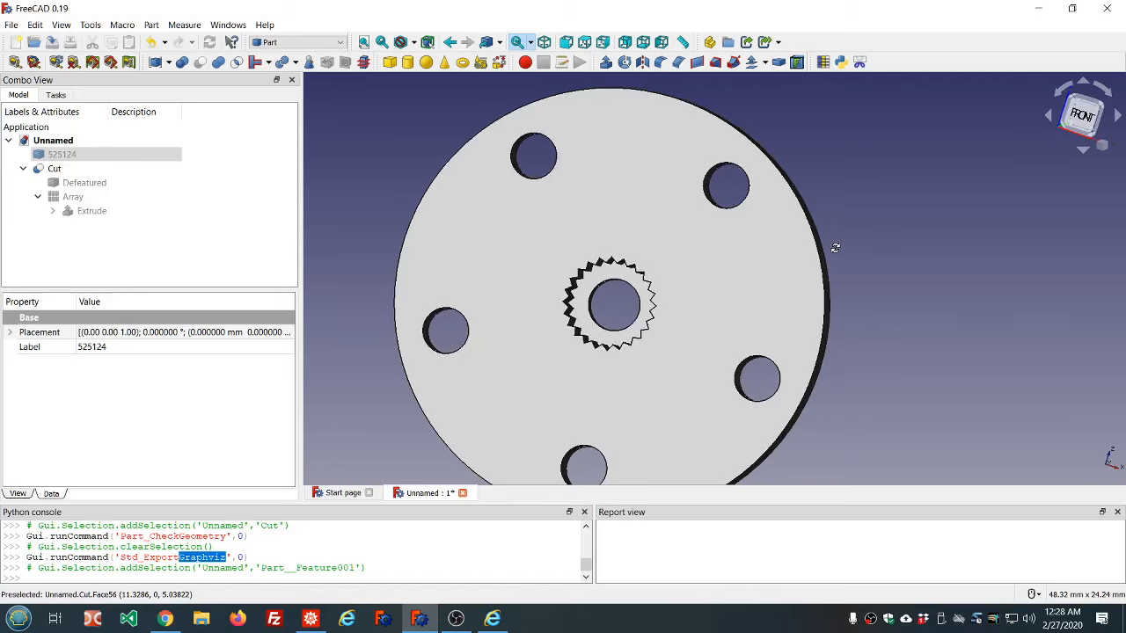
pyautogui.scroll(-2, 834, 248)
pyautogui.scroll(2, 852, 322)
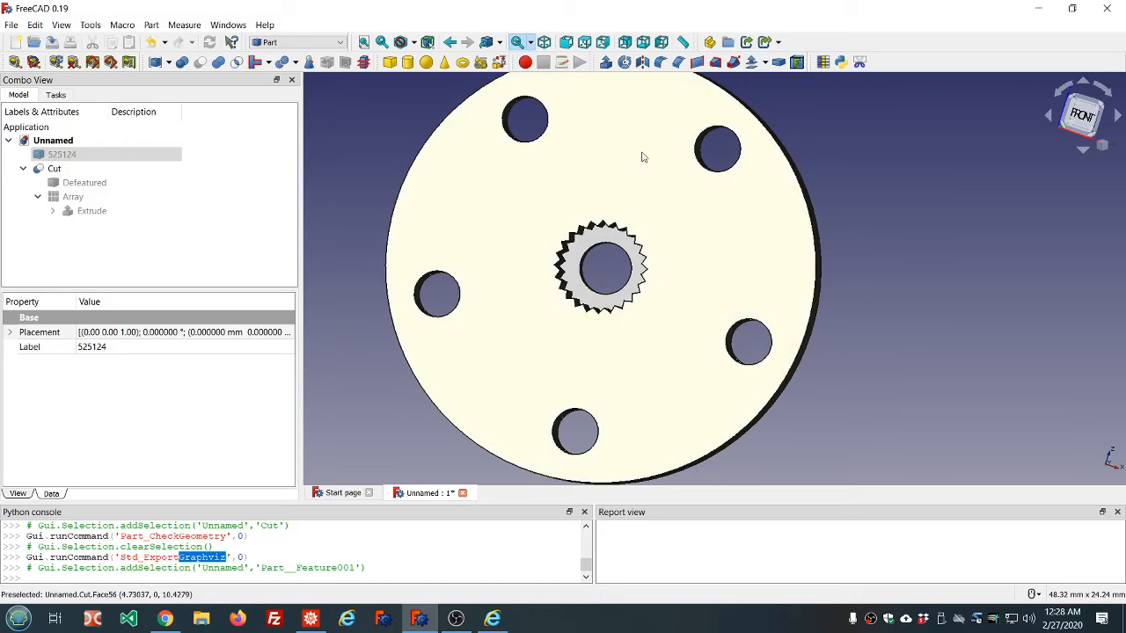
# Step: Collapse the cut in the tree, clear the selection and inspect the disc's toothed centre recess
pyautogui.click(23, 168)
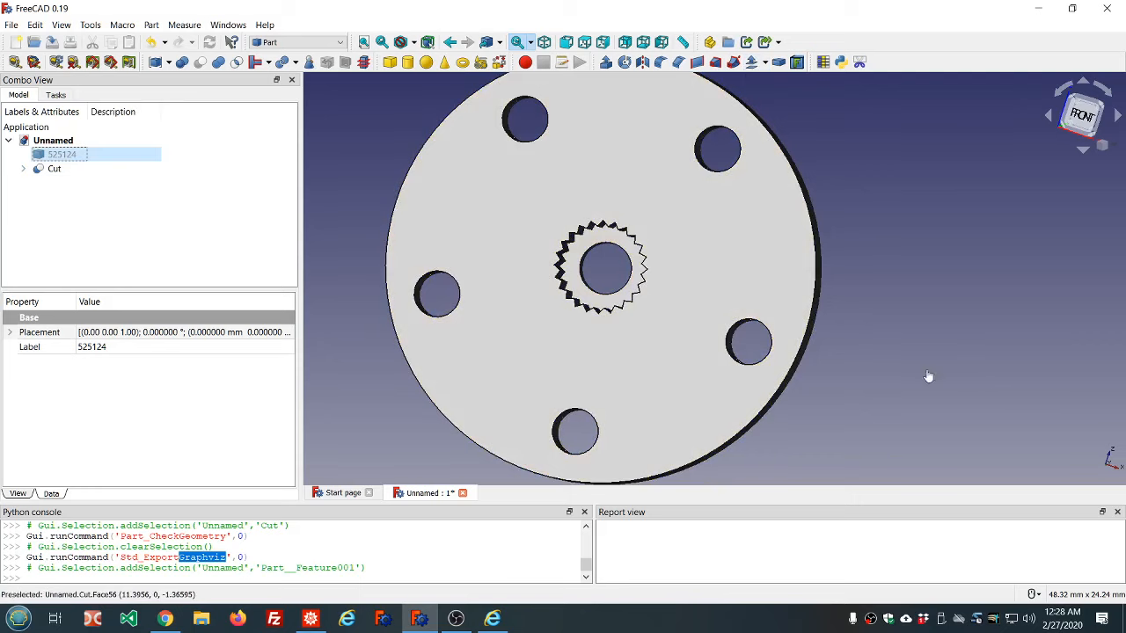
pyautogui.click(928, 376)
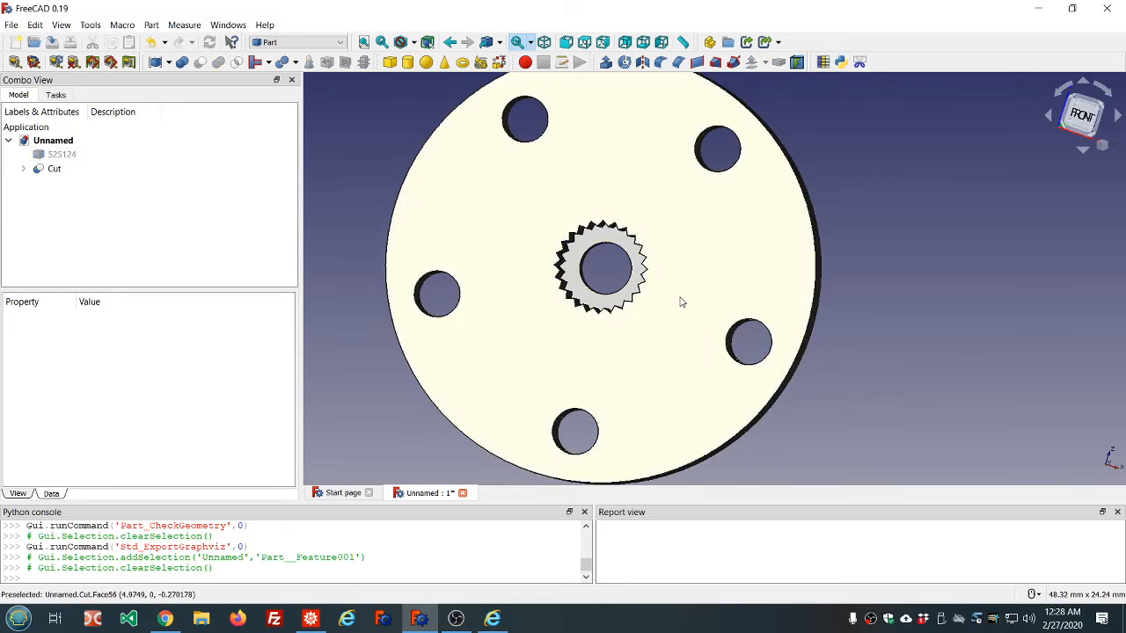
pyautogui.press('0')
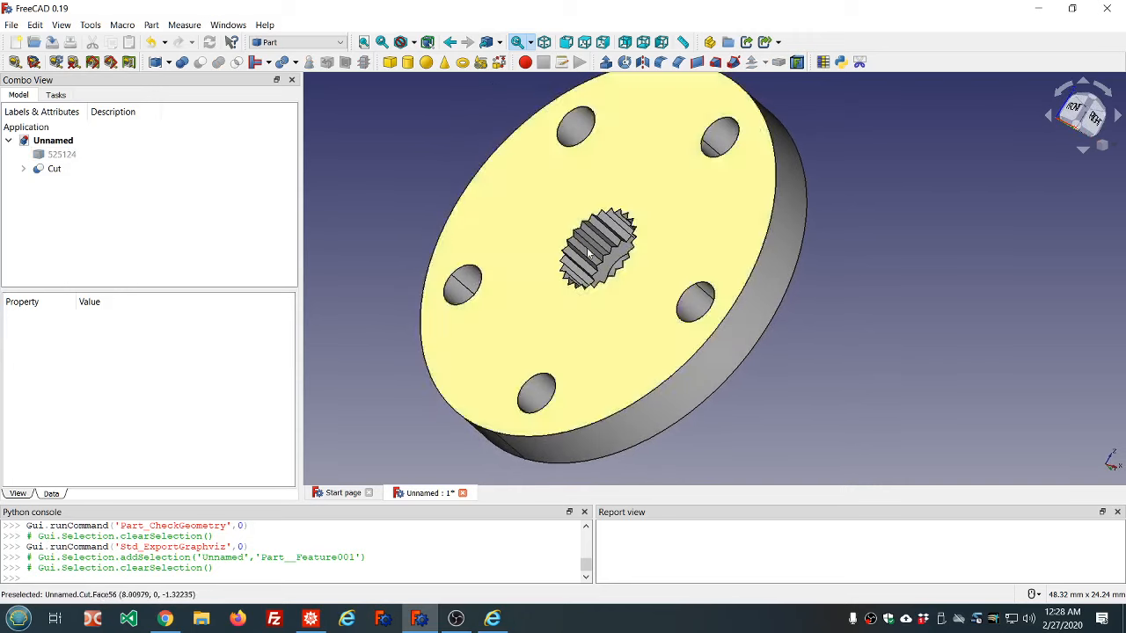
pyautogui.moveTo(591, 259); pyautogui.dragTo(674, 293, button='middle')
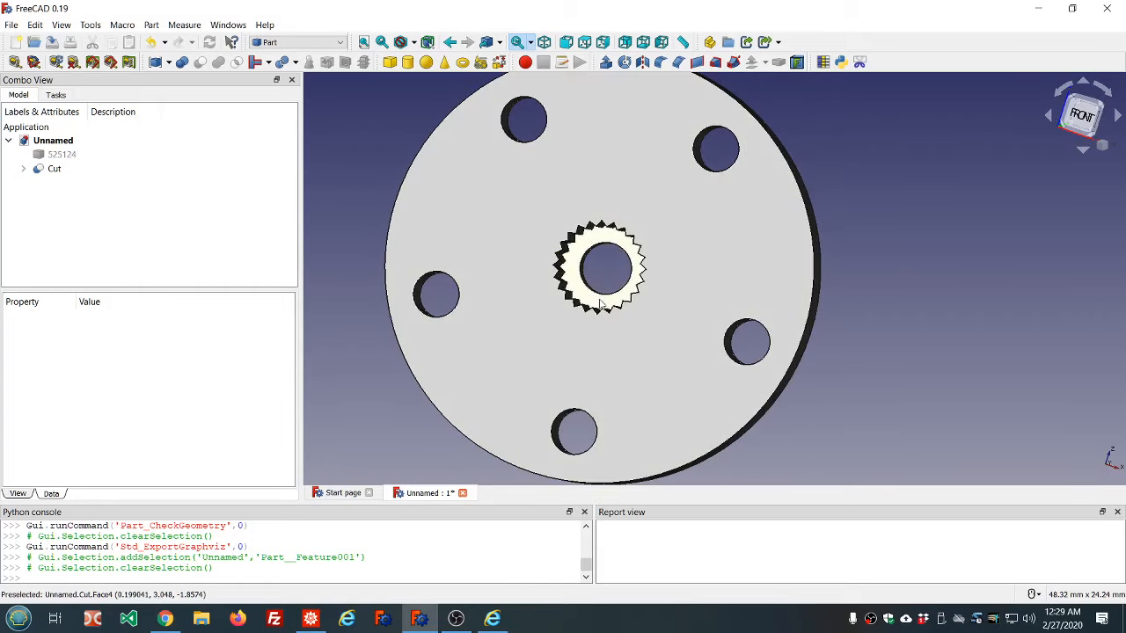
pyautogui.moveTo(616, 320); pyautogui.dragTo(646, 327, button='middle')
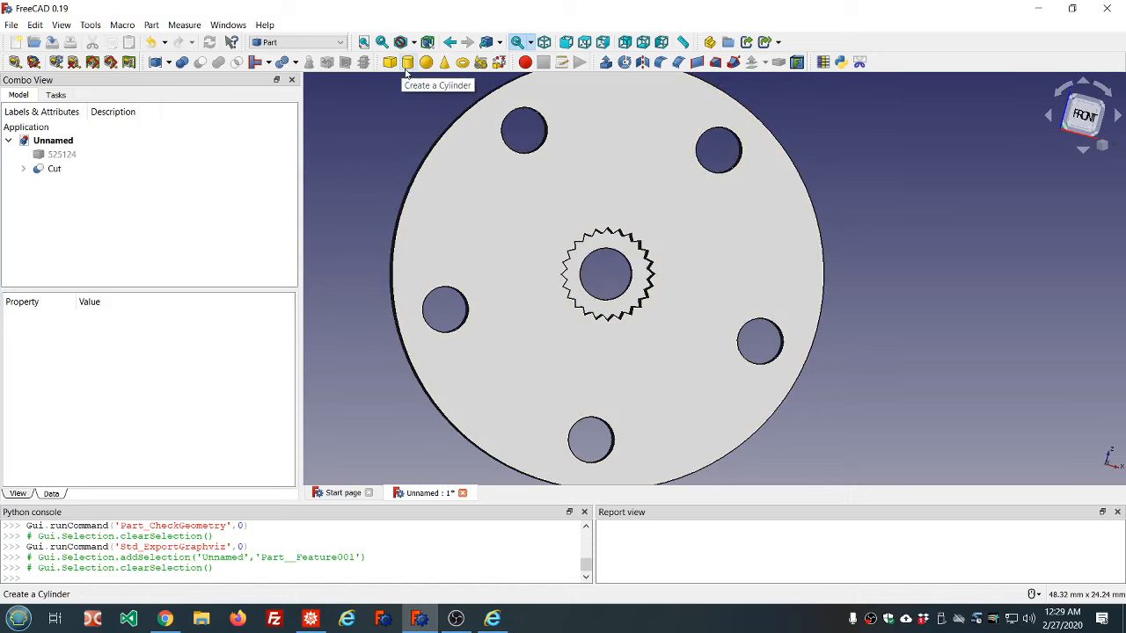
# Step: Create a Part cylinder at the origin and open its transform manipulator
pyautogui.click(406, 66)
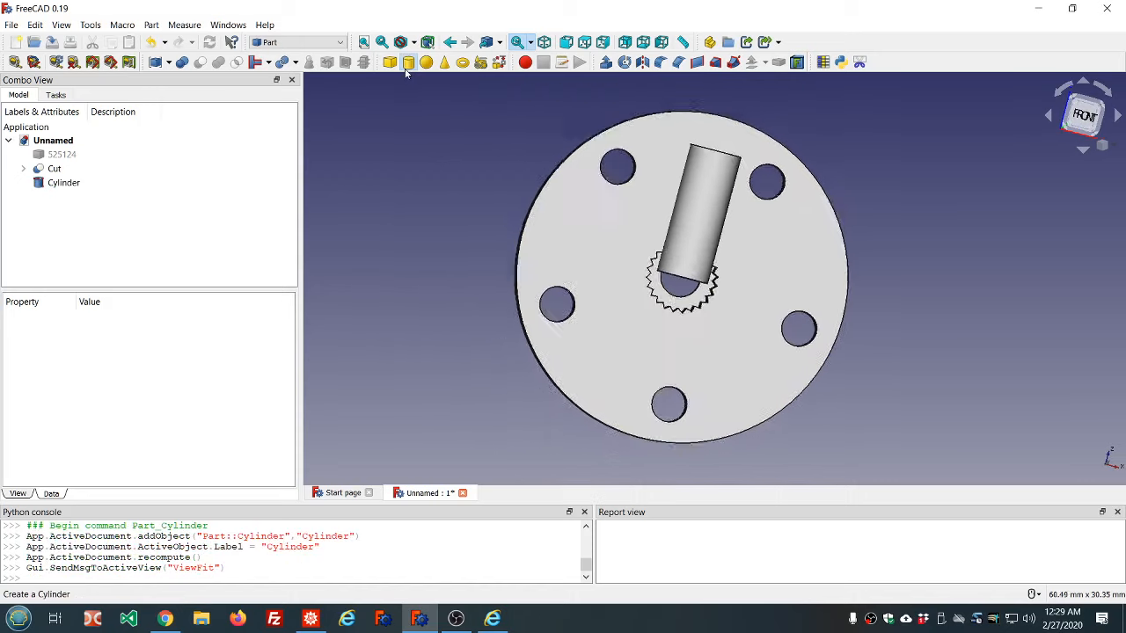
pyautogui.click(63, 183)
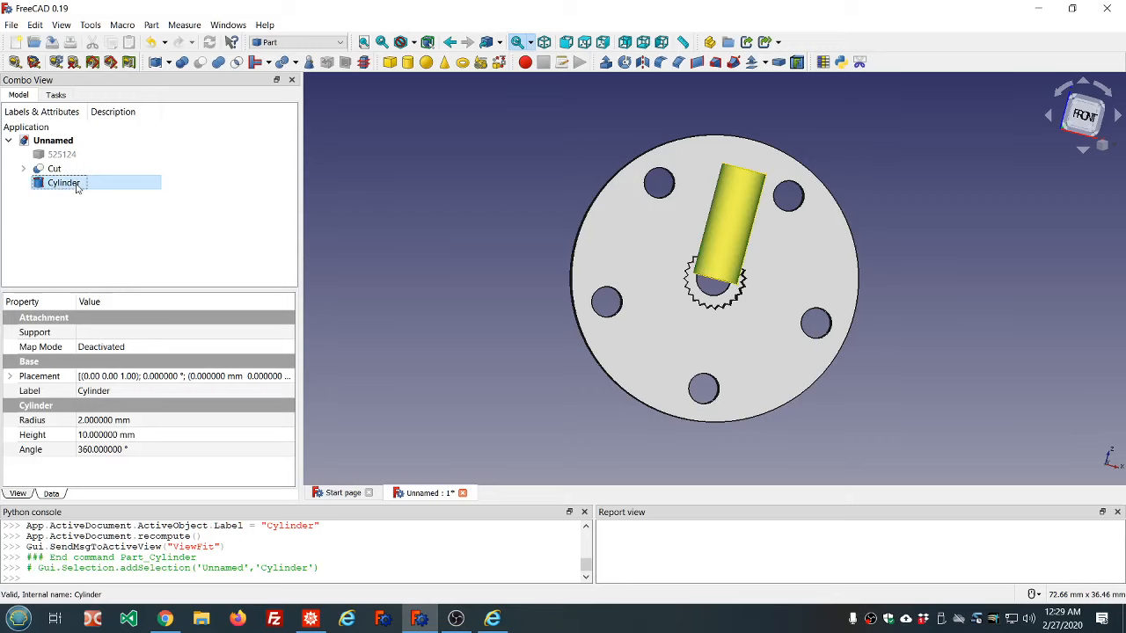
pyautogui.doubleClick(65, 185)
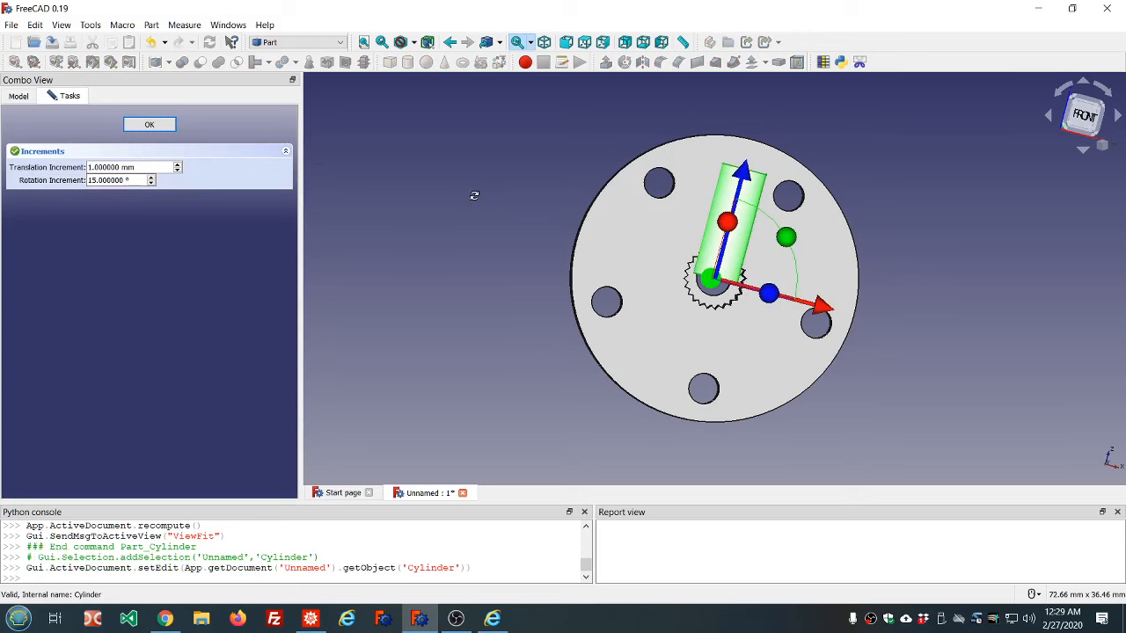
pyautogui.moveTo(475, 196); pyautogui.dragTo(379, 207, button='middle')
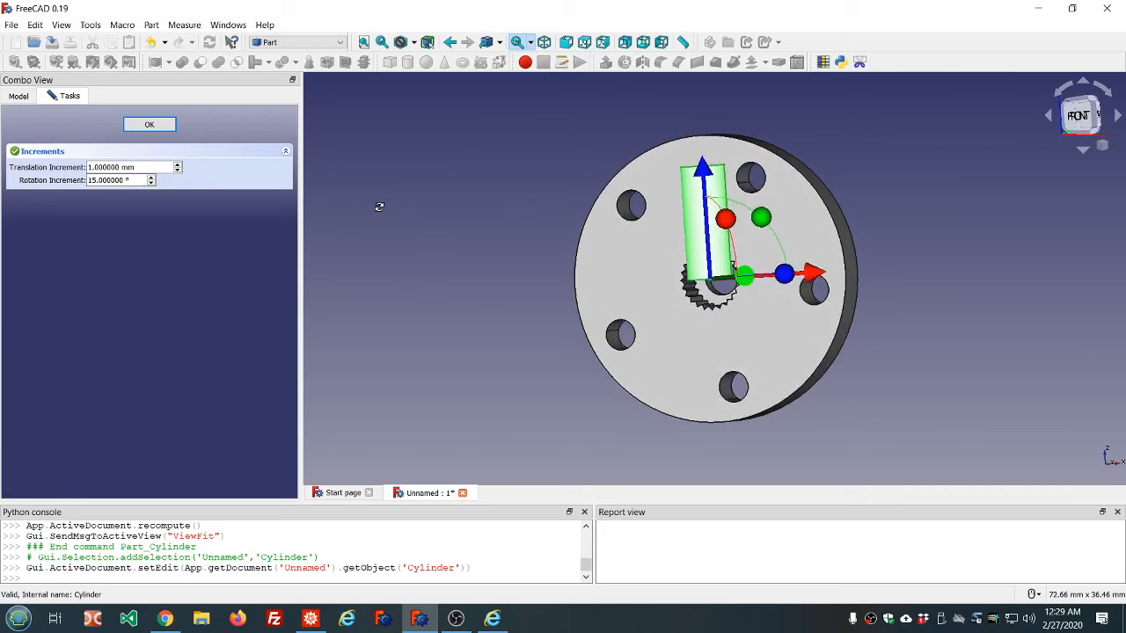
pyautogui.click(150, 124)
pyautogui.click(131, 234)
pyautogui.doubleClick(50, 186)
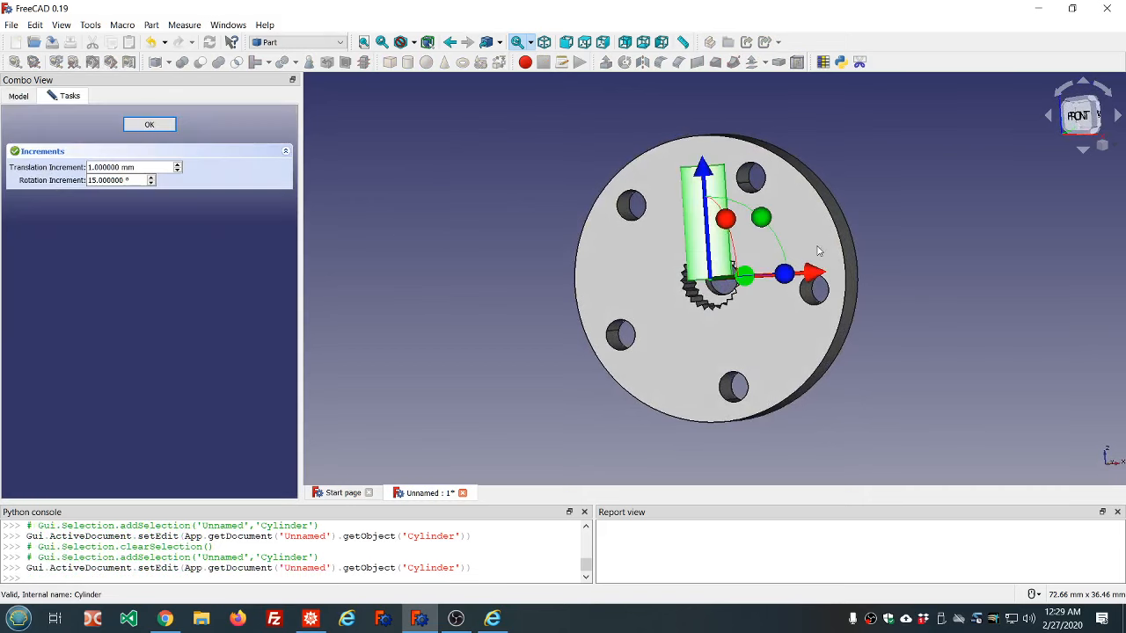
# Step: Rotate the cylinder 90° about the x axis so it runs along the disc's centre axis
pyautogui.scroll(2, 818, 252)
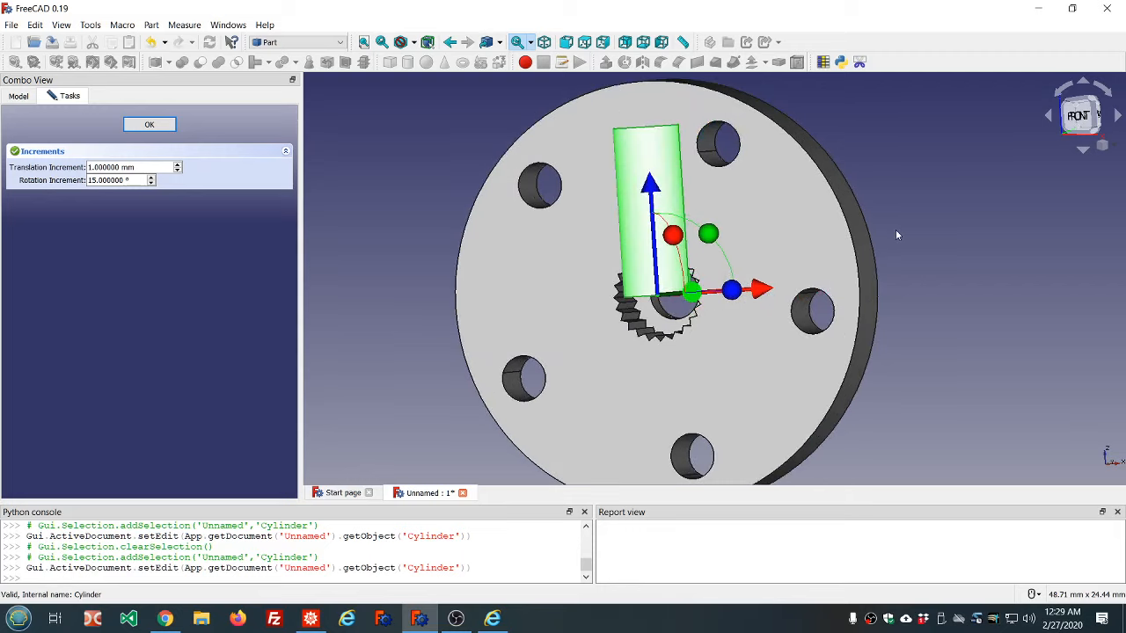
pyautogui.moveTo(908, 253); pyautogui.dragTo(713, 286, button='middle')
pyautogui.moveTo(726, 220); pyautogui.dragTo(615, 238)
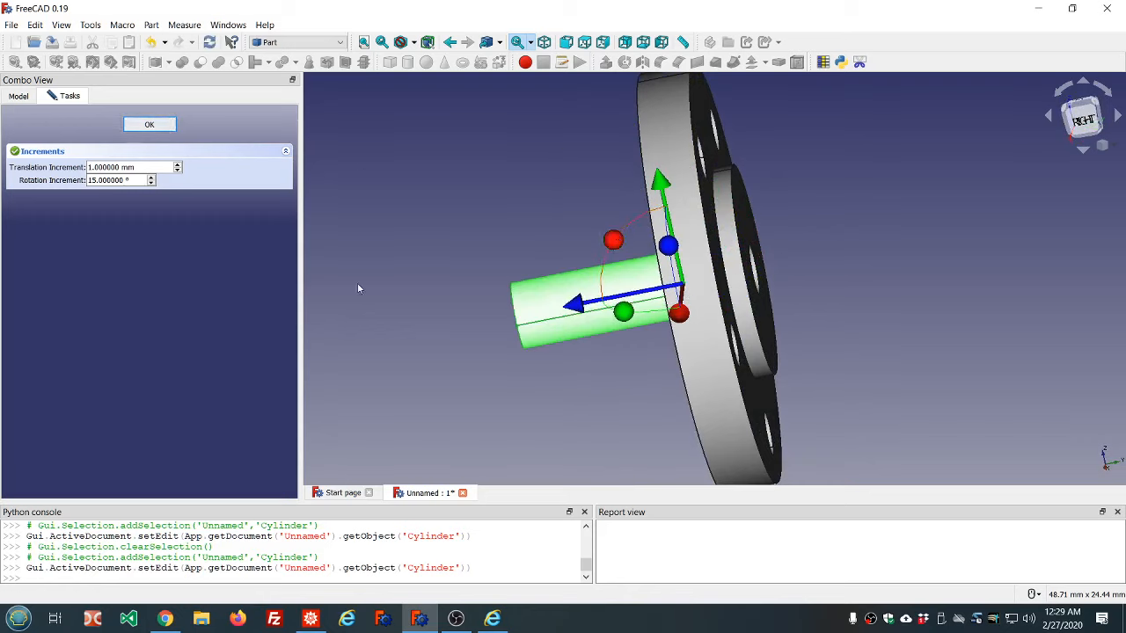
# Step: Move the cylinder 4 mm in y so its end sits just inside the disc's centre hole, and finish the transform
pyautogui.moveTo(576, 307); pyautogui.dragTo(622, 314)
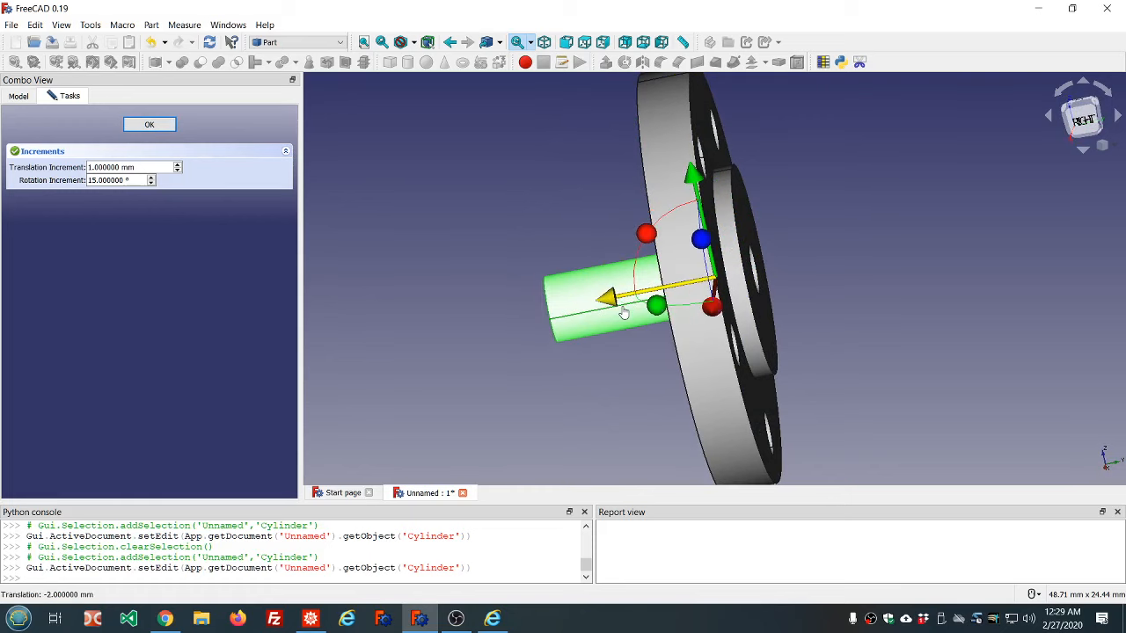
pyautogui.moveTo(846, 317); pyautogui.dragTo(789, 301, button='middle')
pyautogui.click(649, 331)
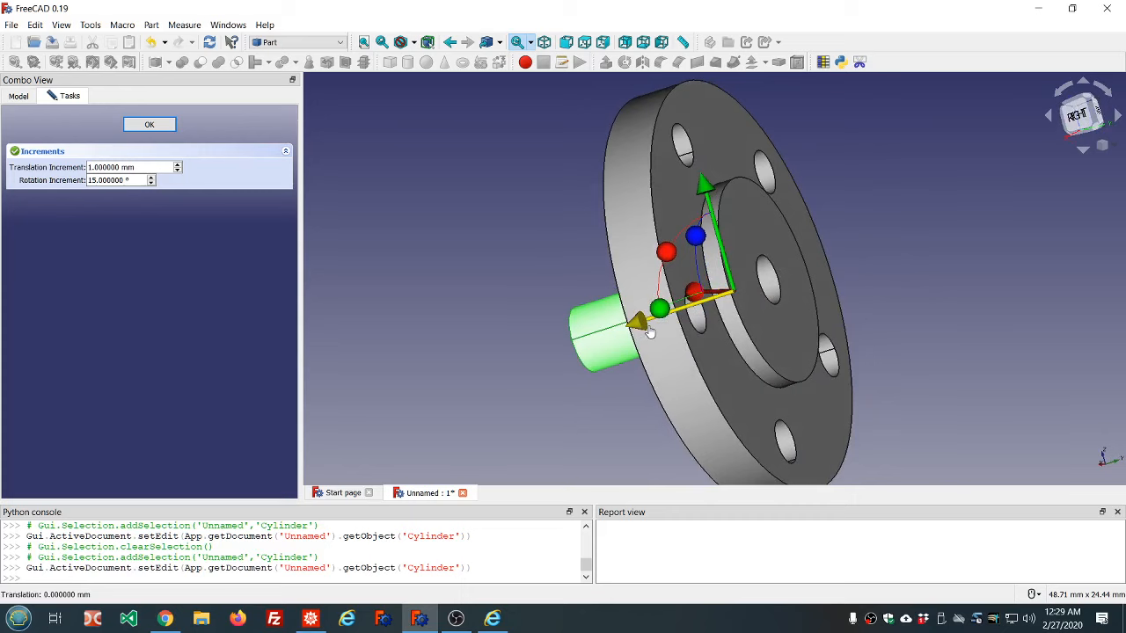
pyautogui.moveTo(652, 333); pyautogui.dragTo(668, 328)
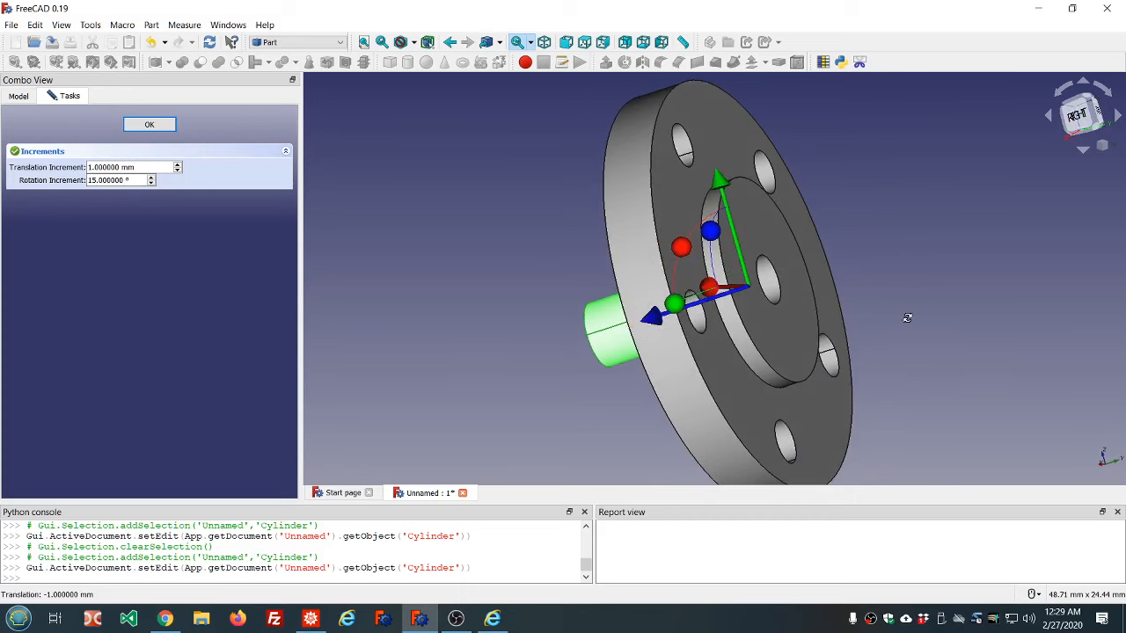
pyautogui.moveTo(906, 318); pyautogui.dragTo(831, 310, button='middle')
pyautogui.scroll(5, 814, 290)
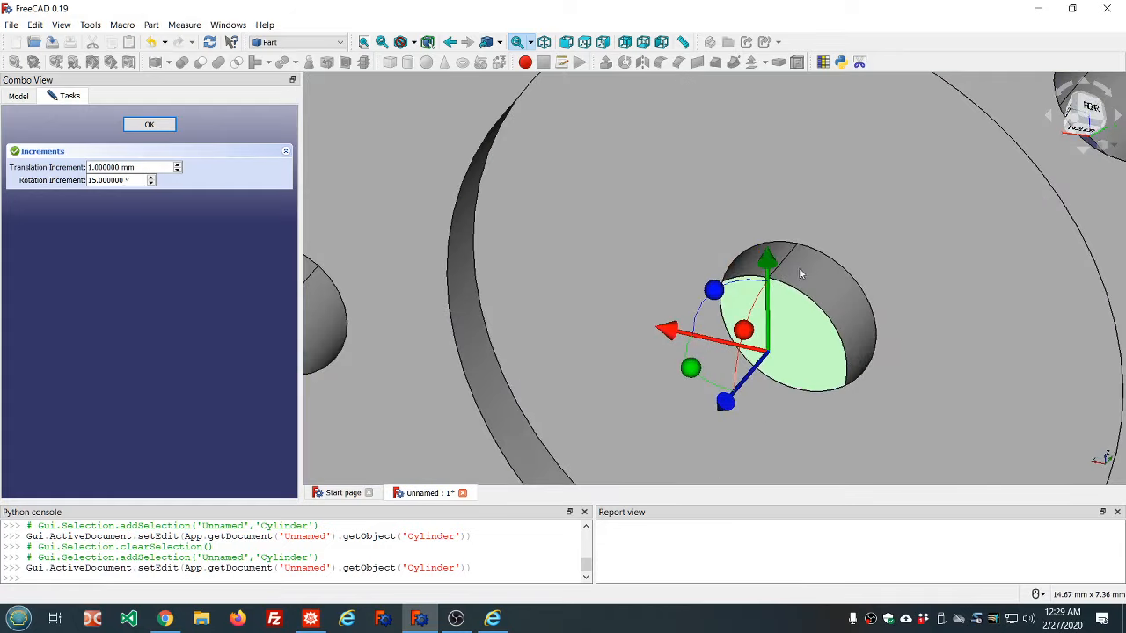
pyautogui.scroll(-5, 784, 328)
pyautogui.moveTo(779, 338); pyautogui.dragTo(749, 403, button='middle')
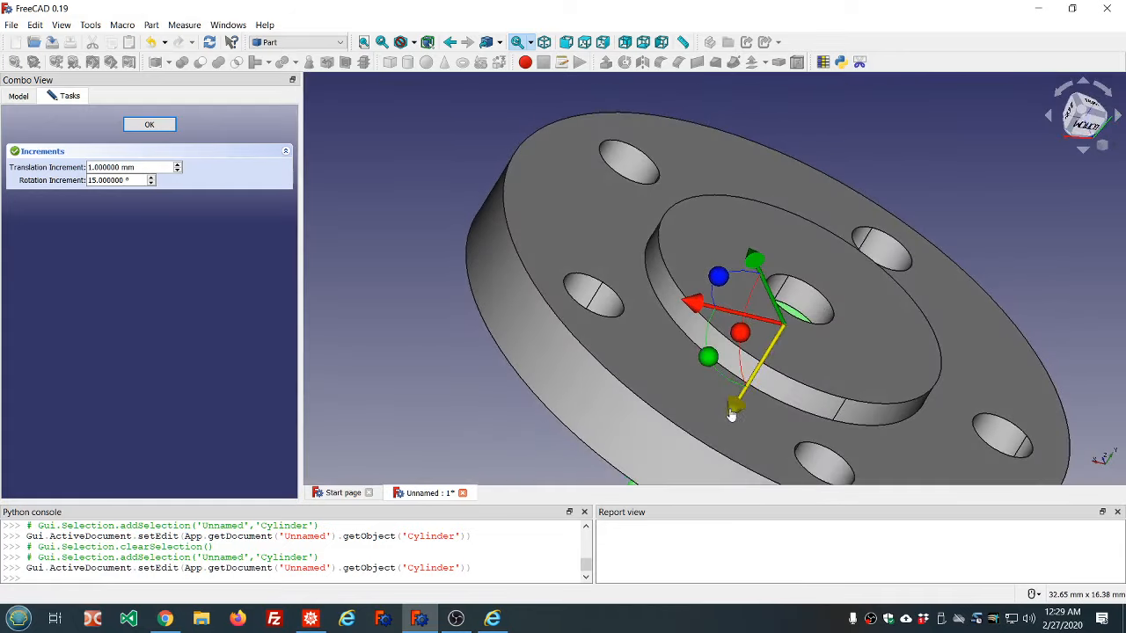
pyautogui.moveTo(730, 412); pyautogui.dragTo(744, 390)
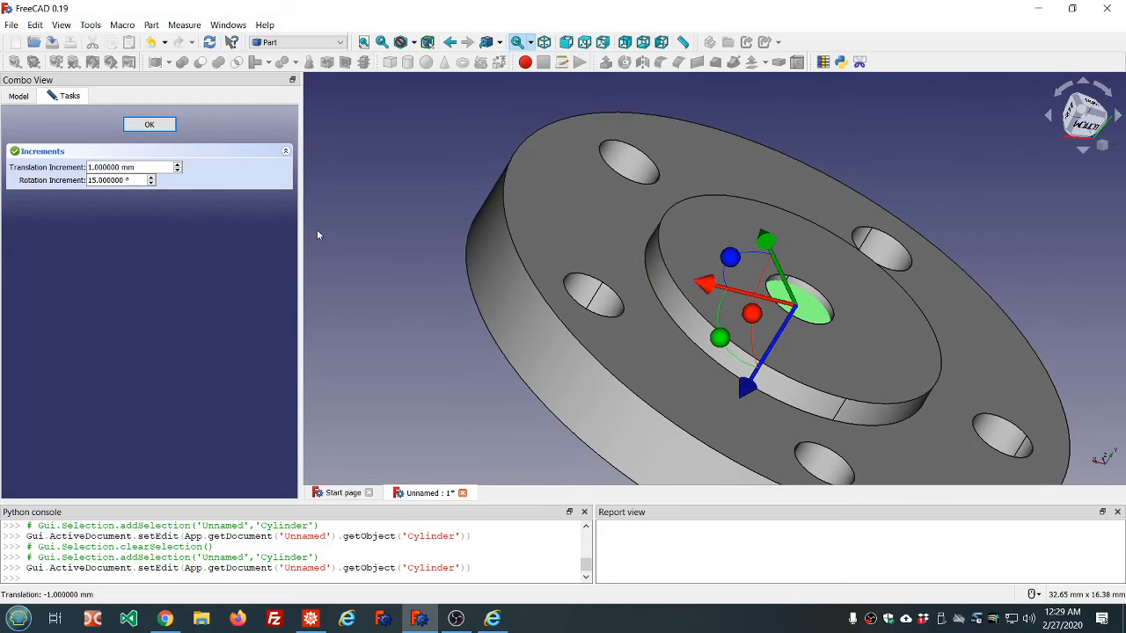
pyautogui.click(149, 125)
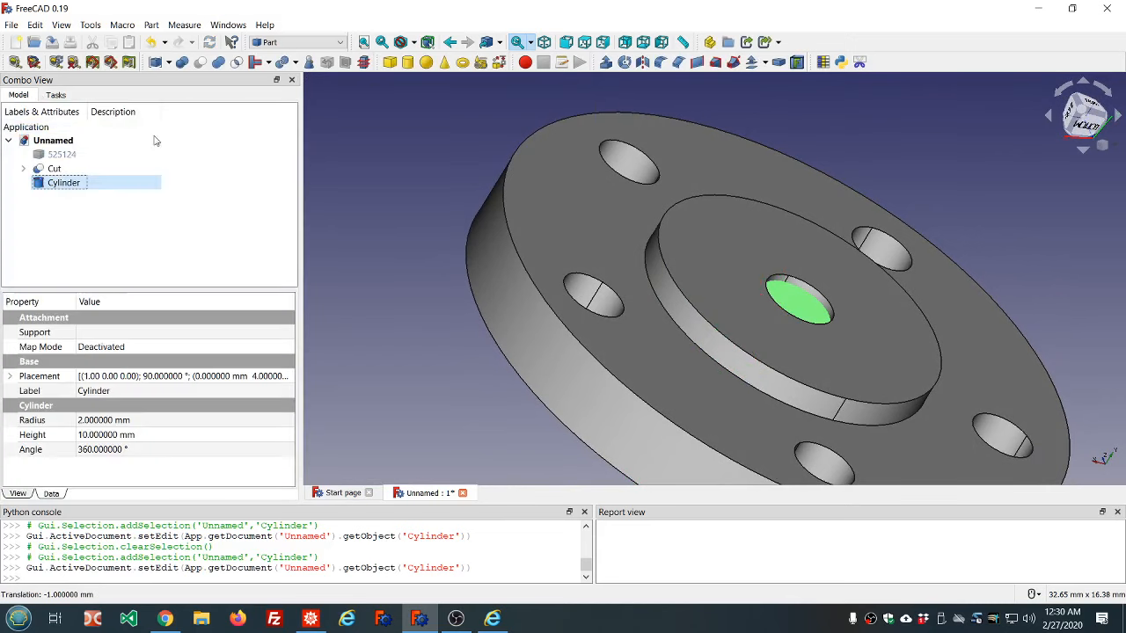
# Step: Set the cylinder's y position to 4.25 mm and check how its end face sits in the disc's centre hole
pyautogui.click(44, 378)
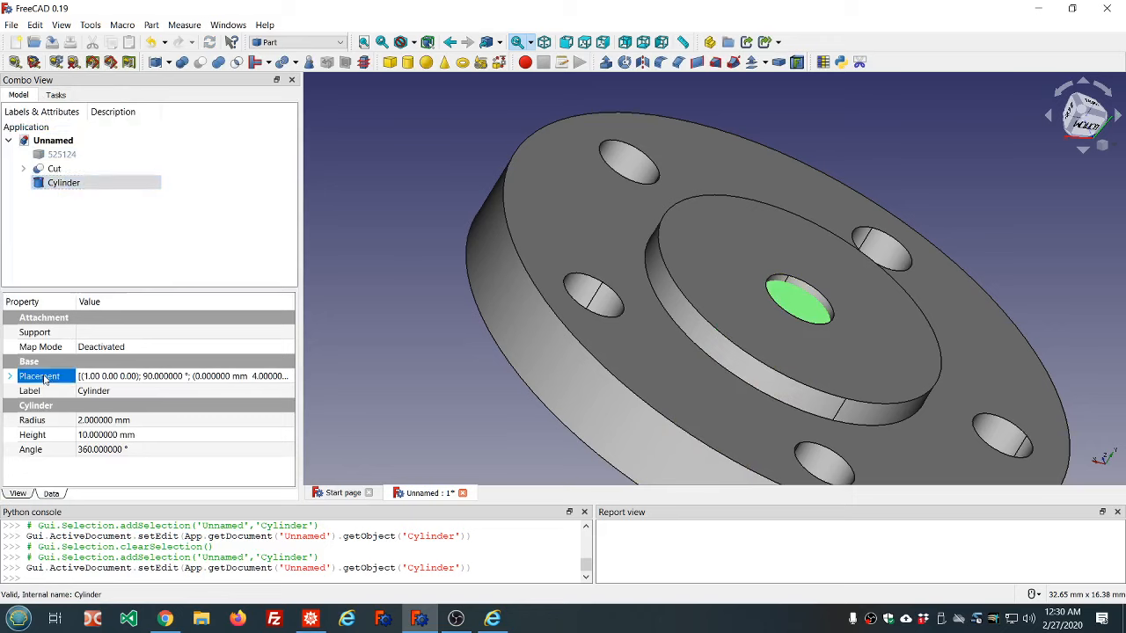
pyautogui.click(11, 377)
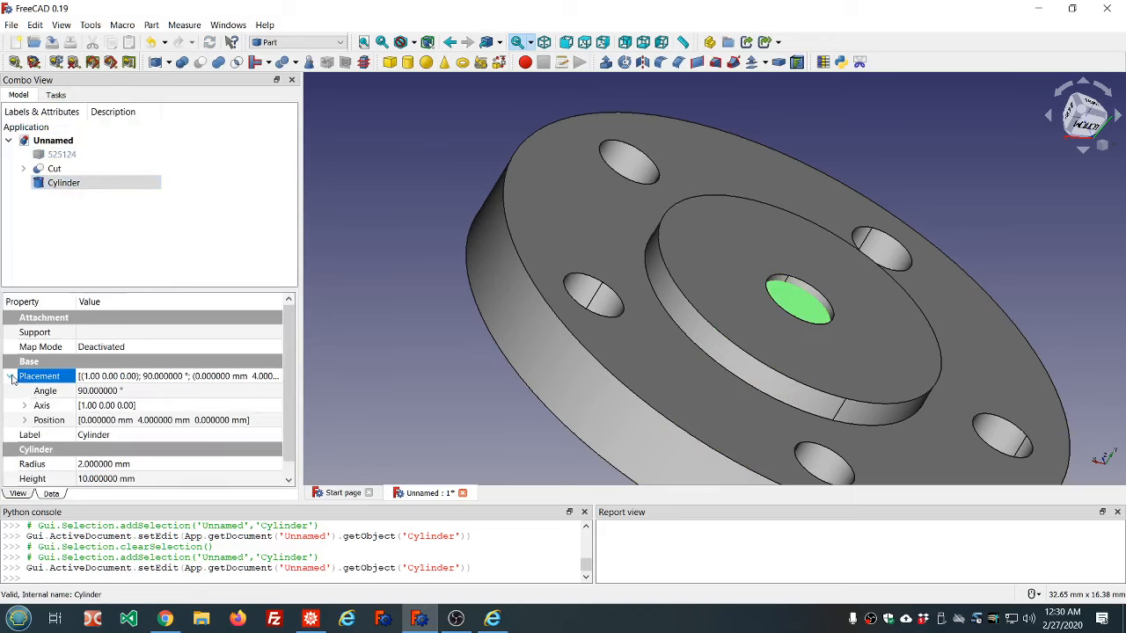
pyautogui.click(23, 420)
pyautogui.click(171, 452)
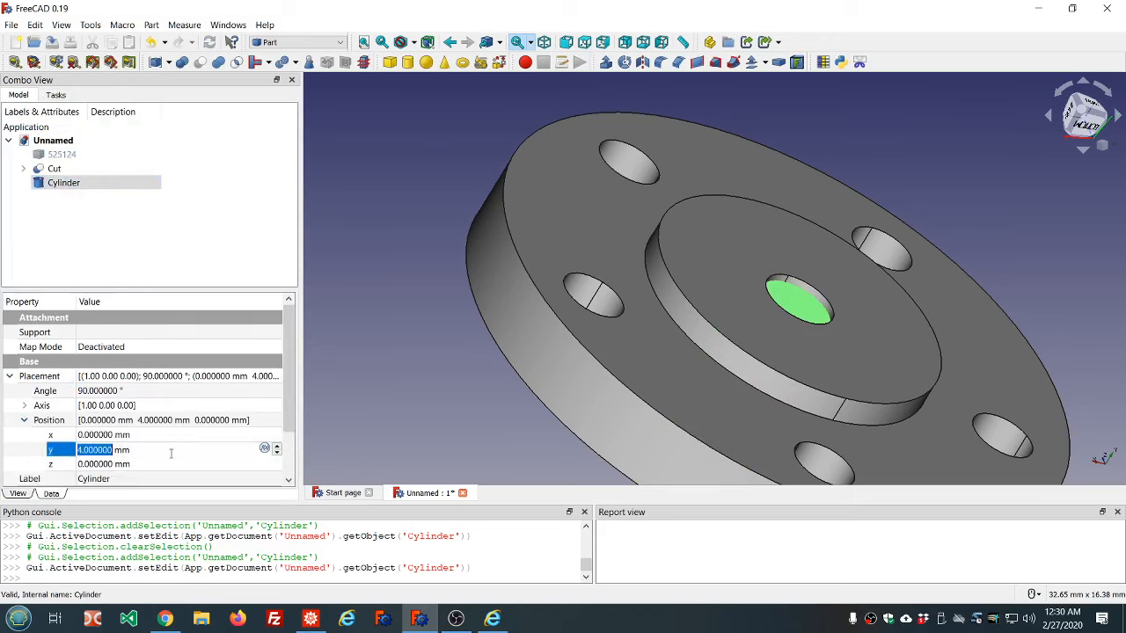
pyautogui.write('5')
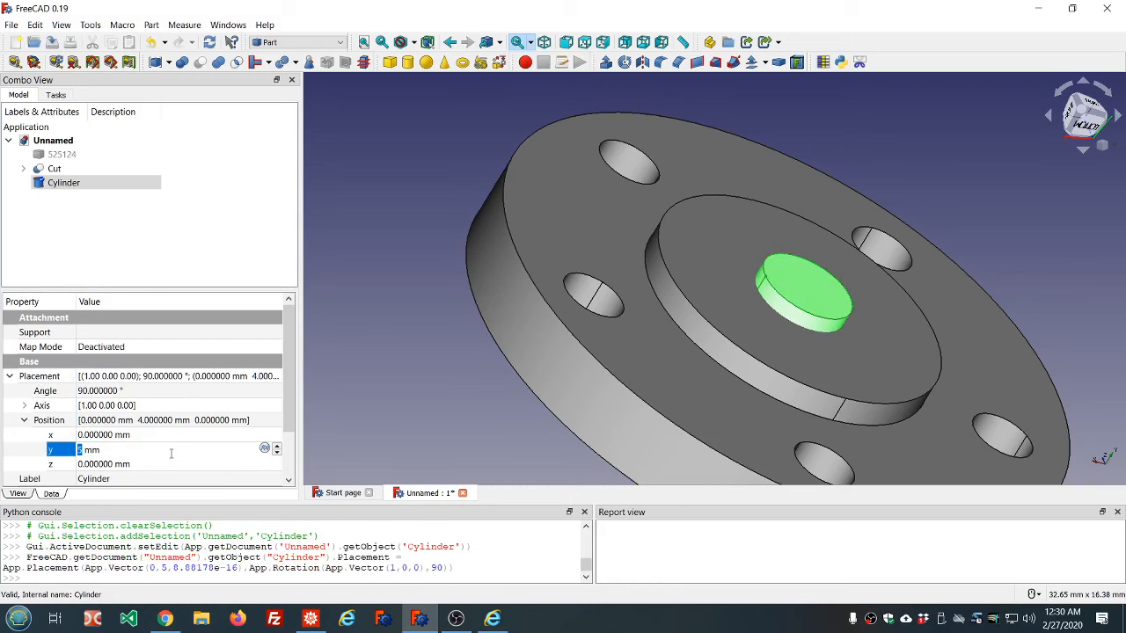
pyautogui.scroll(-1, 170, 453)
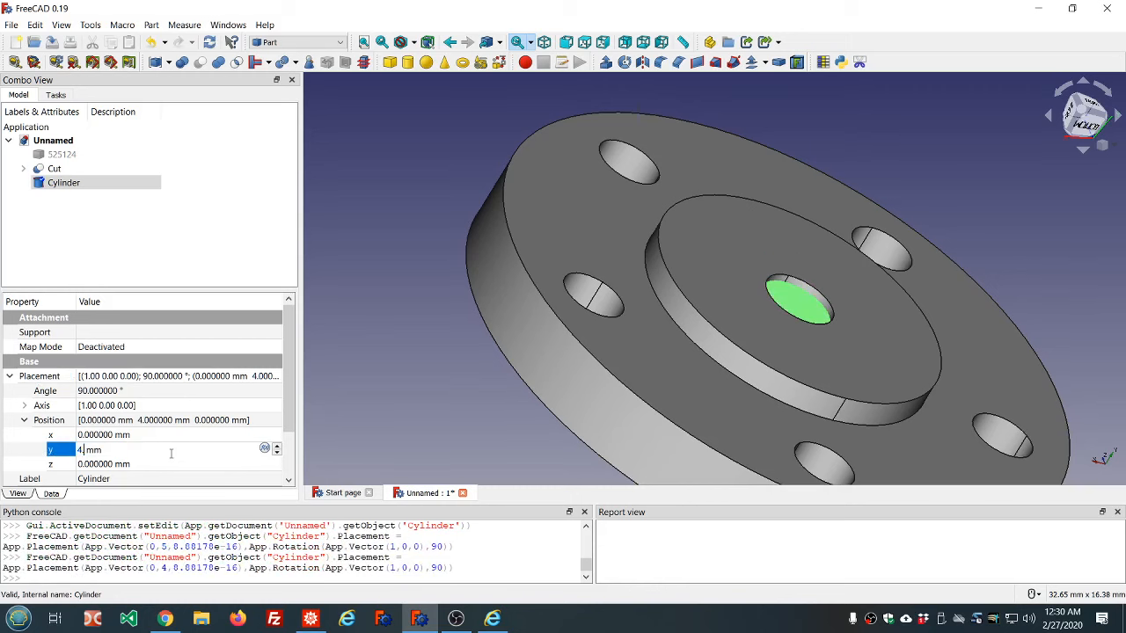
pyautogui.write('.25')
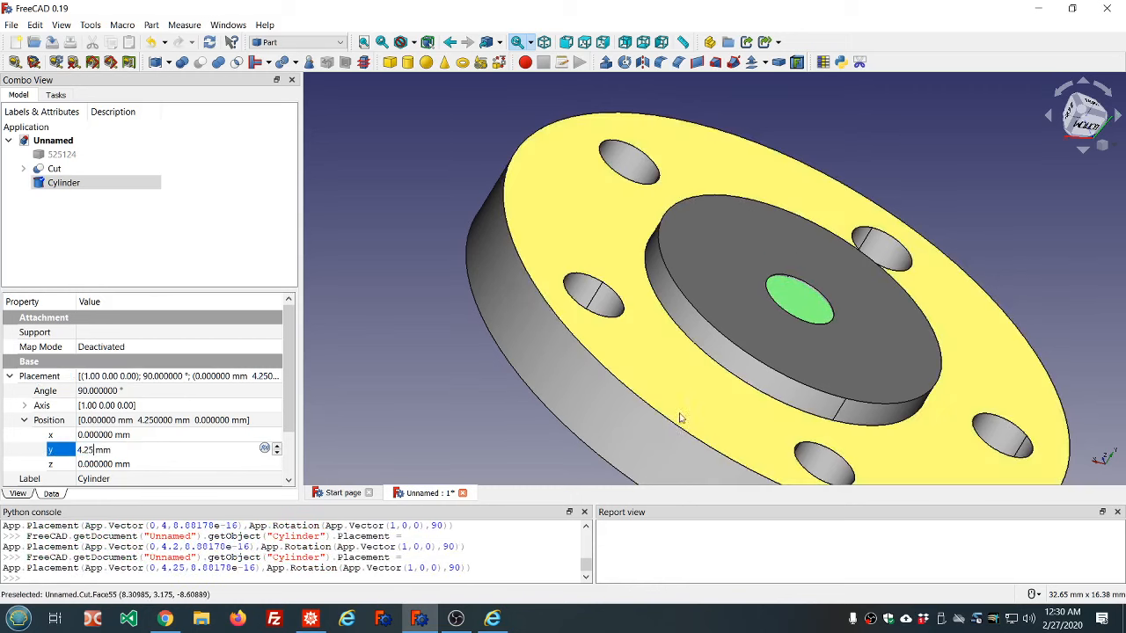
pyautogui.scroll(5, 800, 303)
pyautogui.click(800, 239)
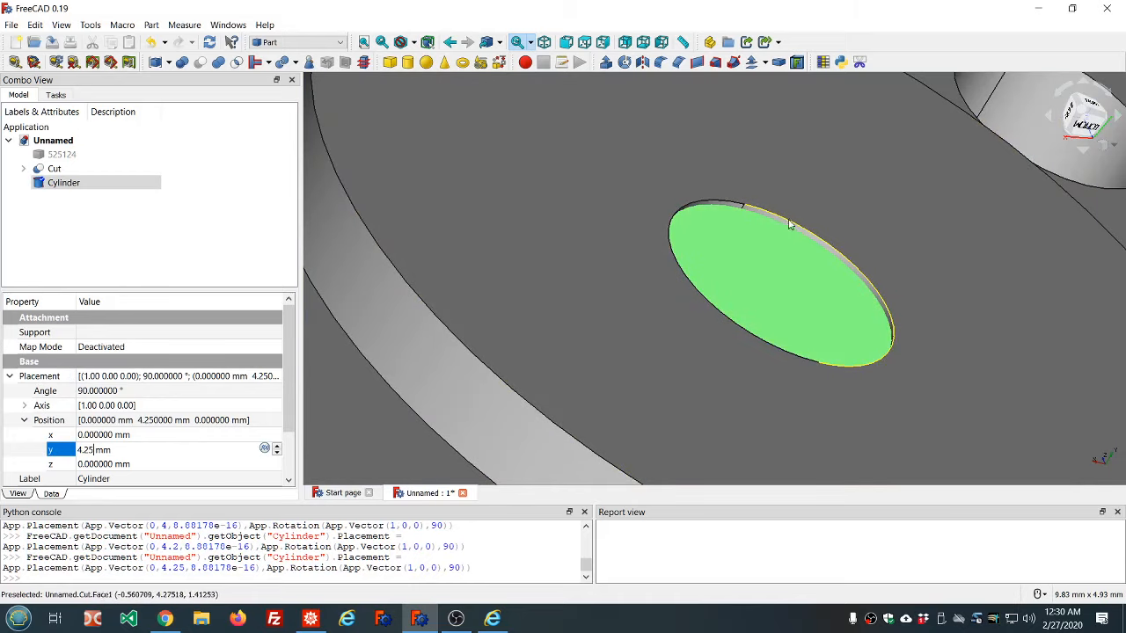
pyautogui.scroll(-5, 781, 223)
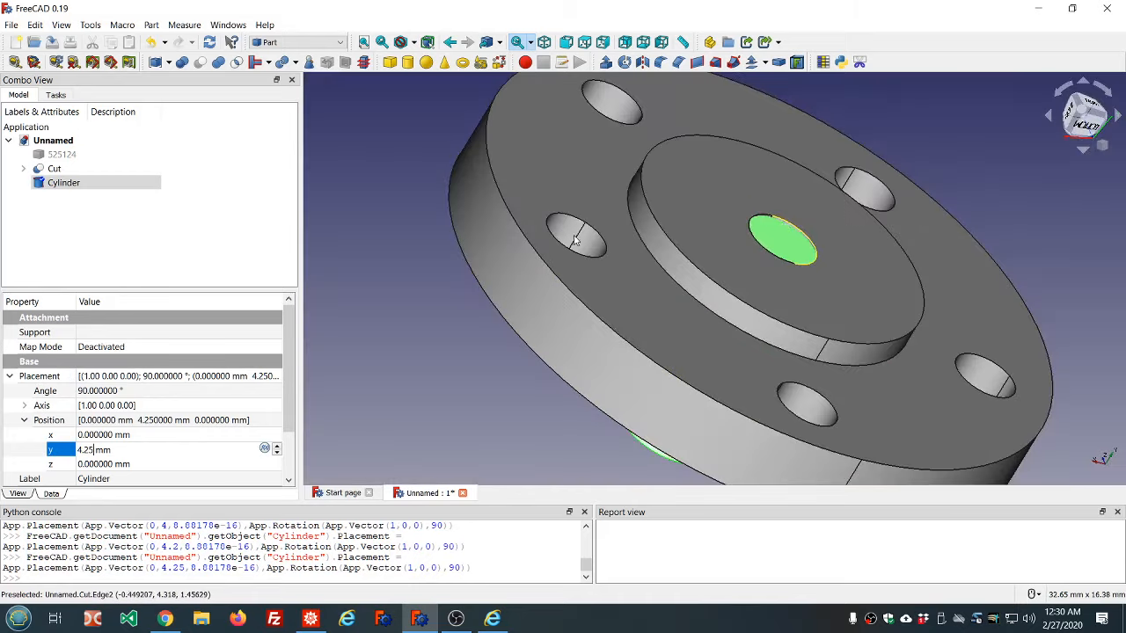
# Step: Set the cylinder's radius to 4 mm so it covers the toothed recess, and clear the selection
pyautogui.click(162, 246)
pyautogui.moveTo(397, 287); pyautogui.dragTo(706, 171, button='middle')
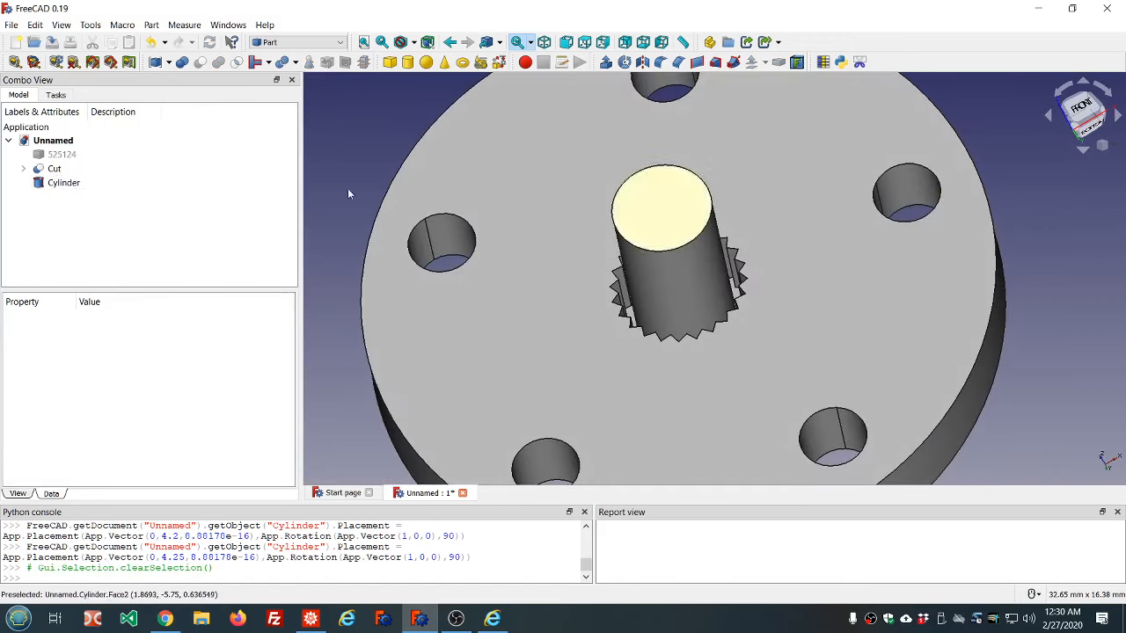
pyautogui.click(63, 183)
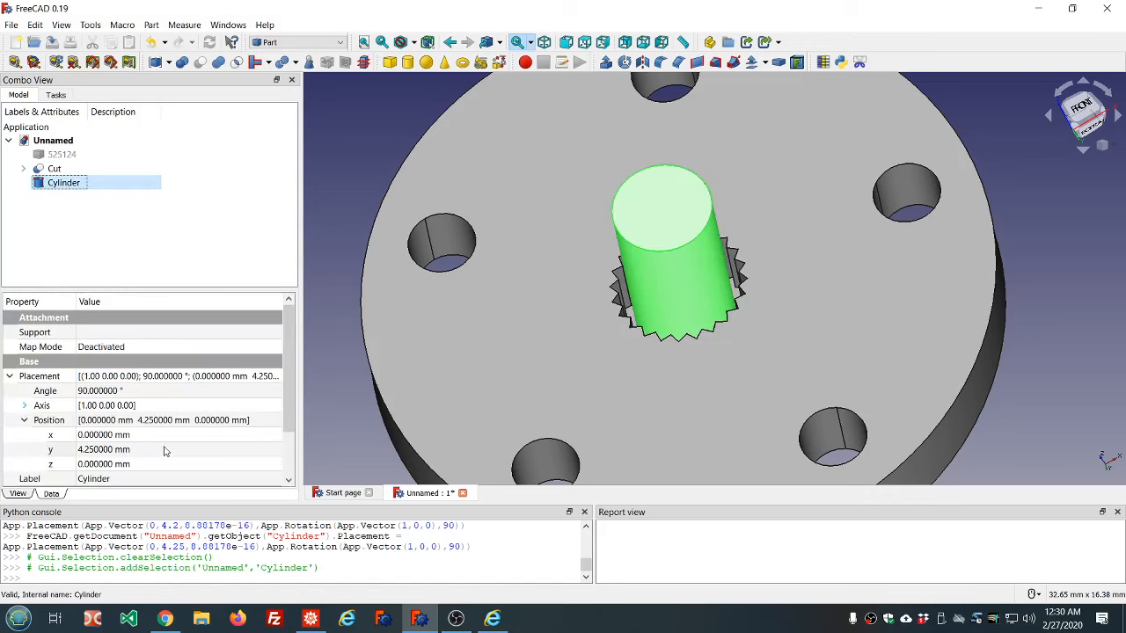
pyautogui.click(11, 377)
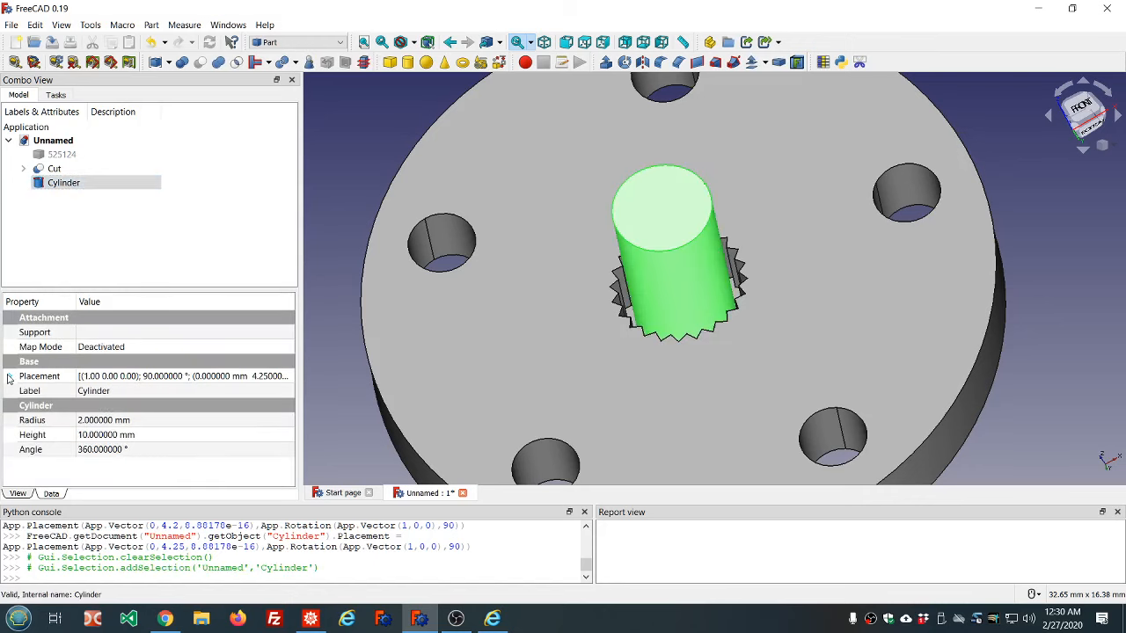
pyautogui.click(146, 422)
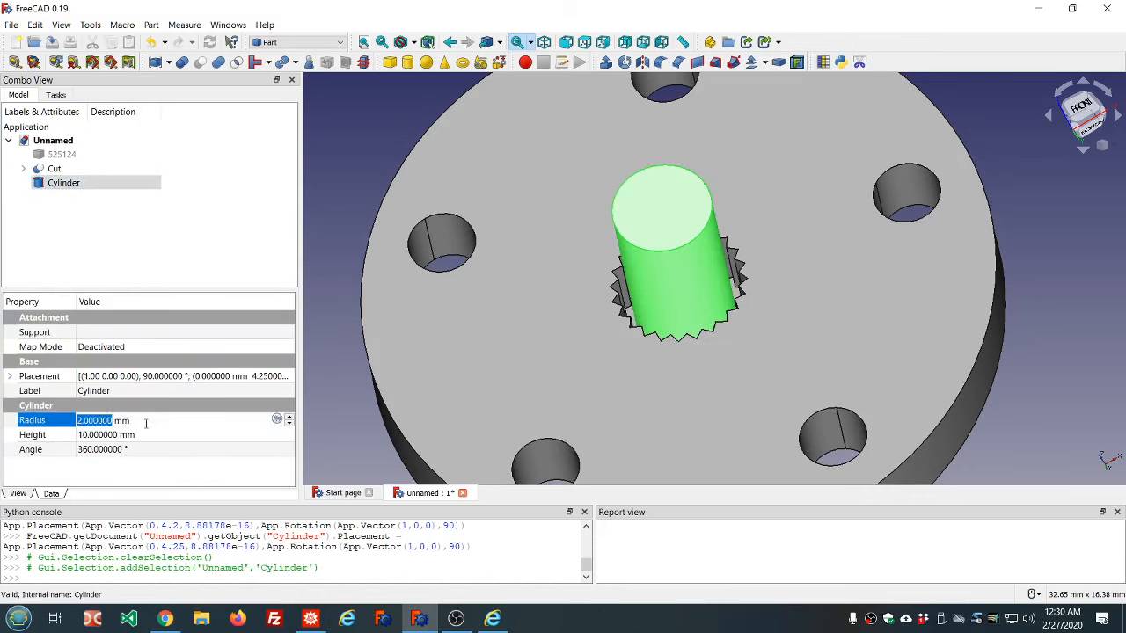
pyautogui.write('3')
pyautogui.scroll(1, 146, 423)
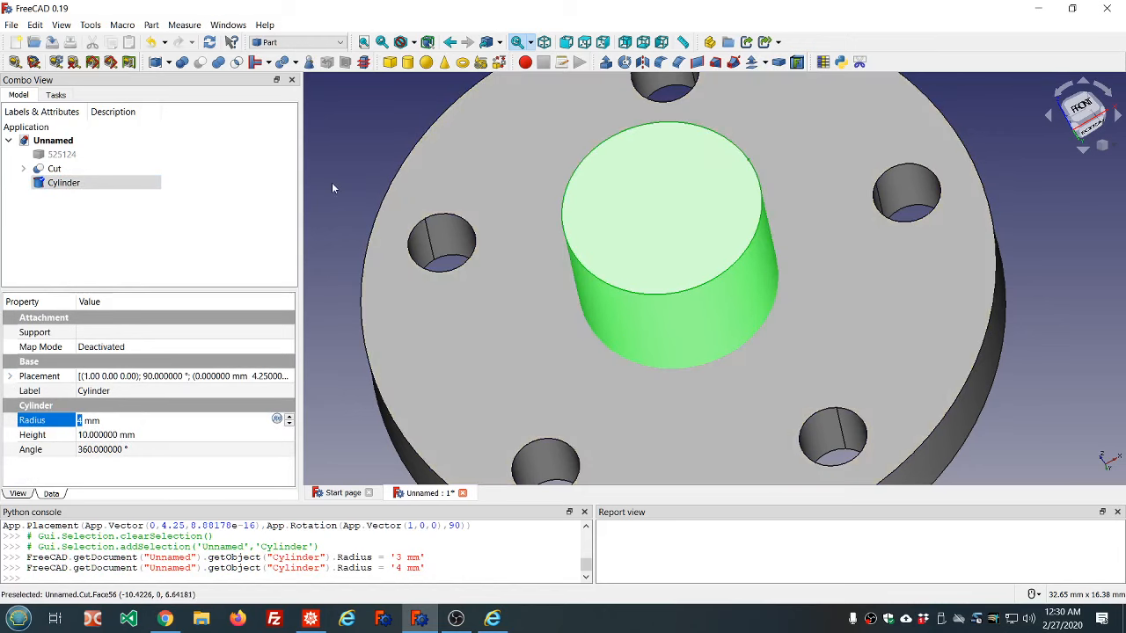
pyautogui.click(331, 182)
pyautogui.moveTo(528, 203); pyautogui.dragTo(659, 156, button='middle')
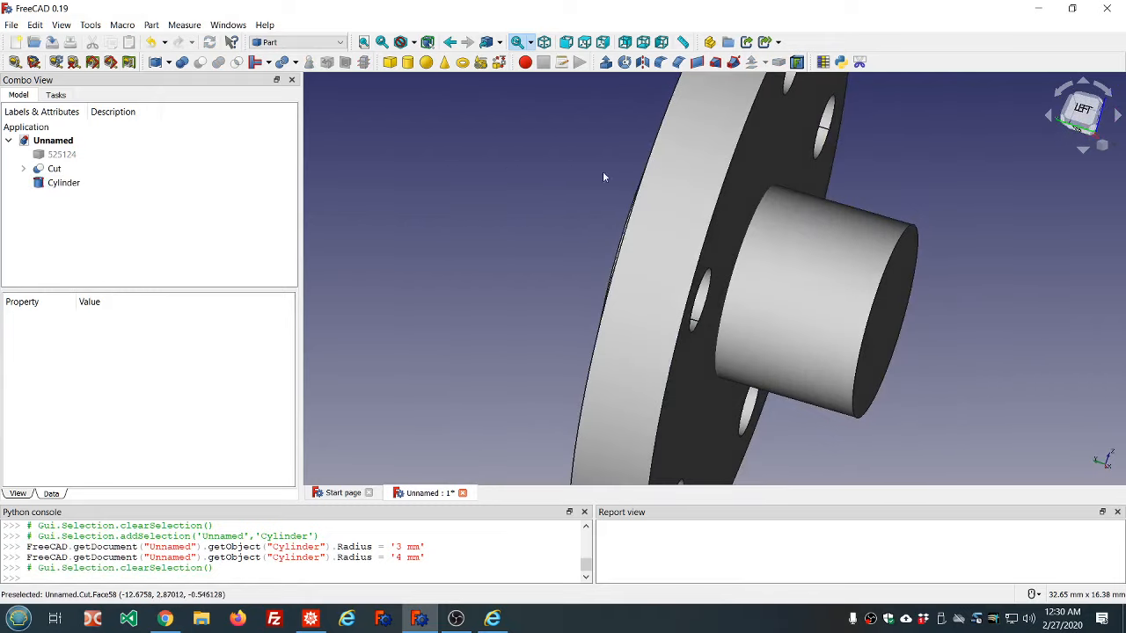
# Step: Subtract the holed disc from the cylinder with a Boolean cut, using the cylinder as the base
pyautogui.click(61, 182)
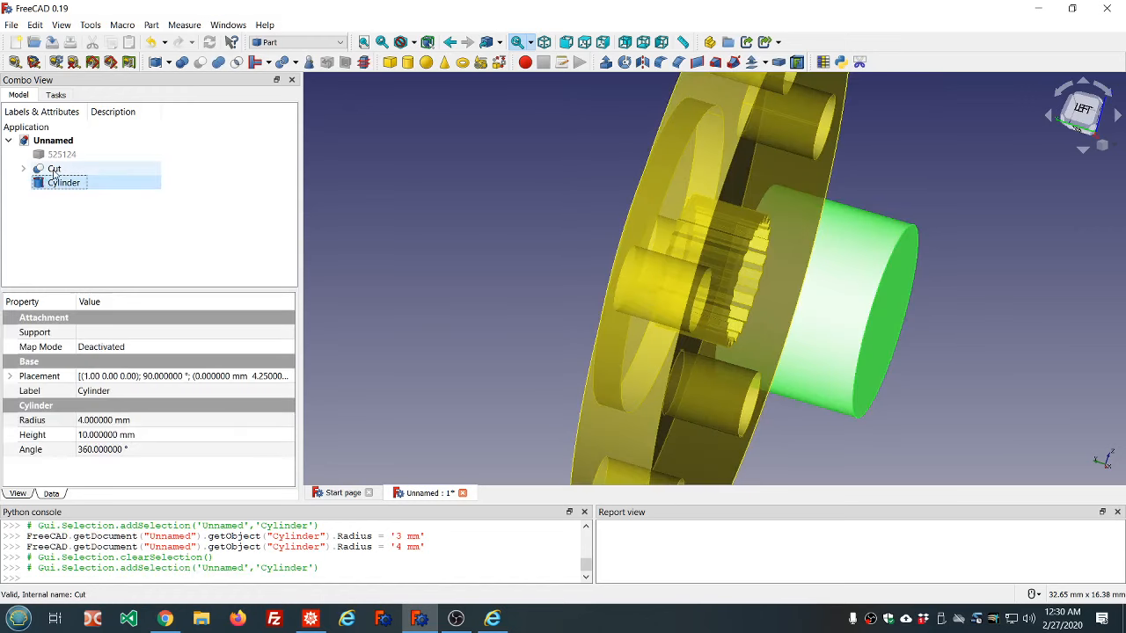
pyautogui.keyDown('ctrl'); pyautogui.click(54, 168); pyautogui.keyUp('ctrl')
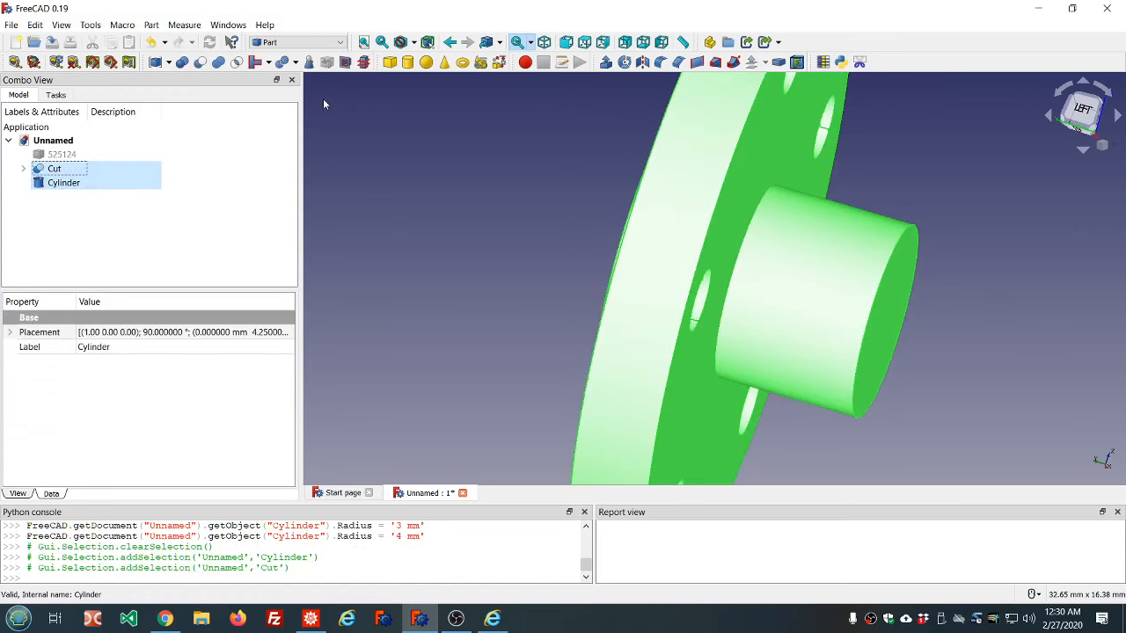
pyautogui.click(201, 63)
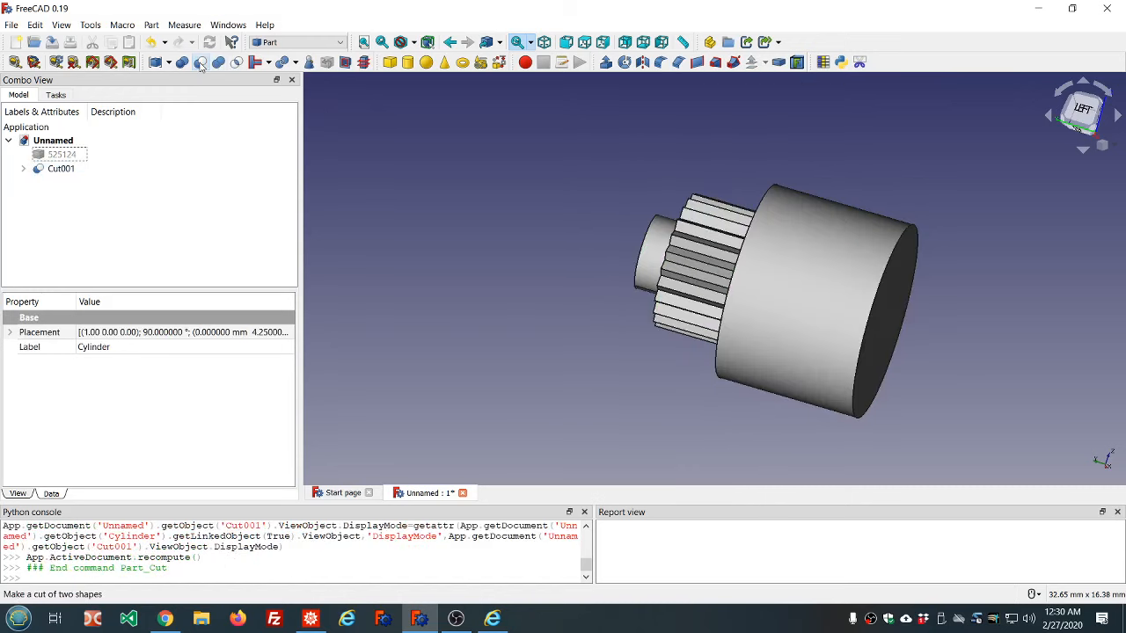
pyautogui.moveTo(406, 201); pyautogui.dragTo(502, 221, button='middle')
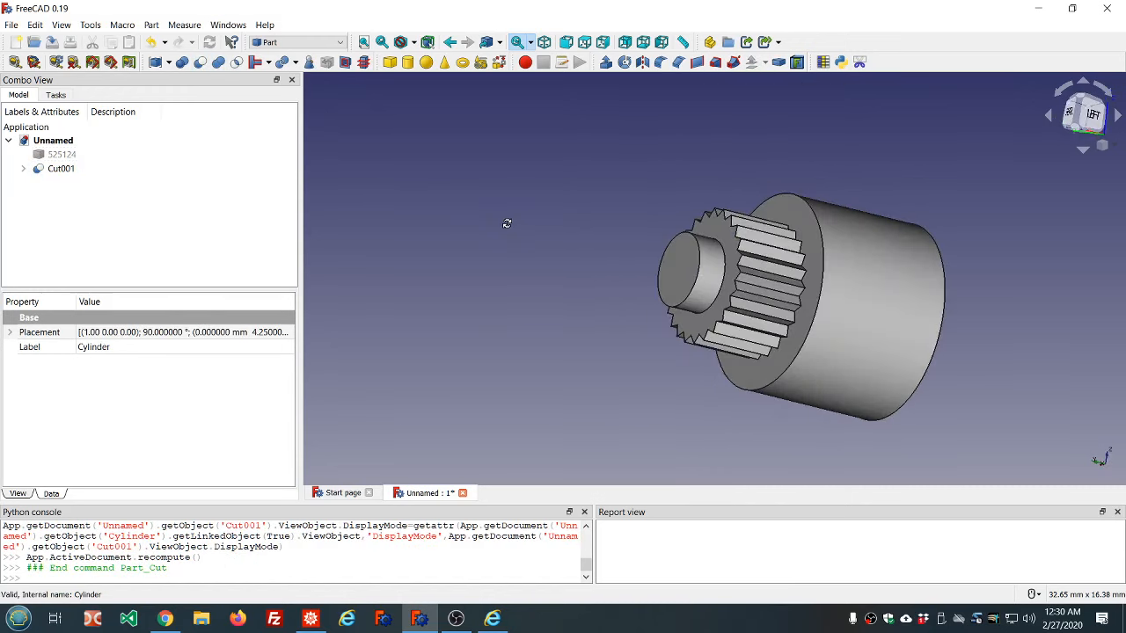
# Step: Show the hidden disc nested in the new cut and inspect how the trimmed cylinder fits it from both sides
pyautogui.click(23, 168)
pyautogui.click(68, 197)
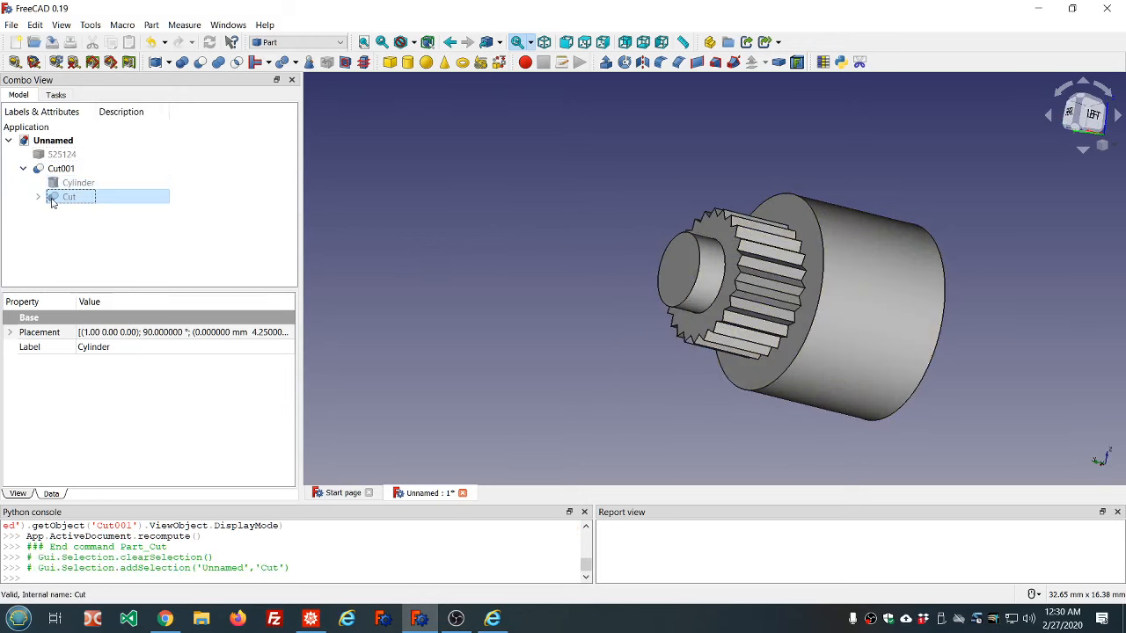
pyautogui.press('space')
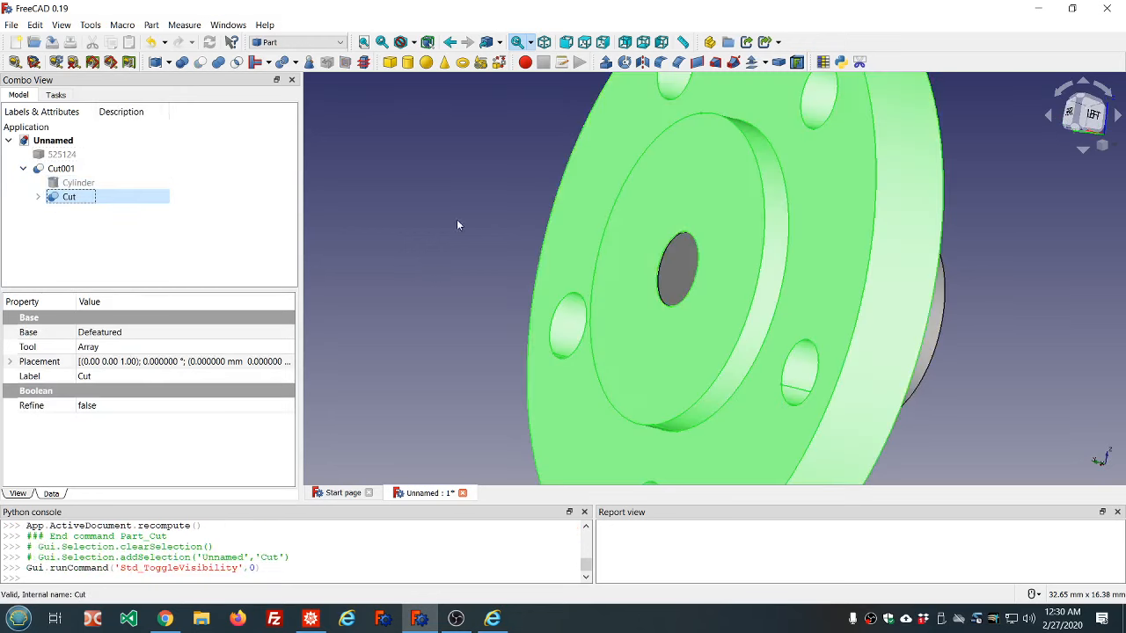
pyautogui.moveTo(993, 269); pyautogui.dragTo(915, 211, button='middle')
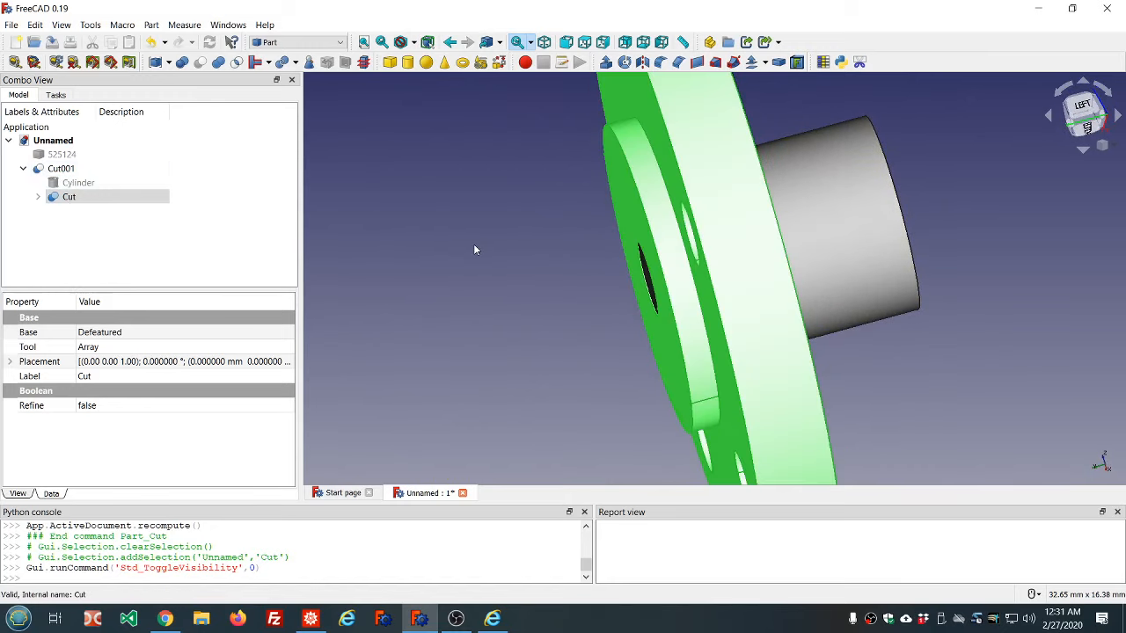
pyautogui.scroll(-2, 477, 246)
pyautogui.scroll(2, 611, 253)
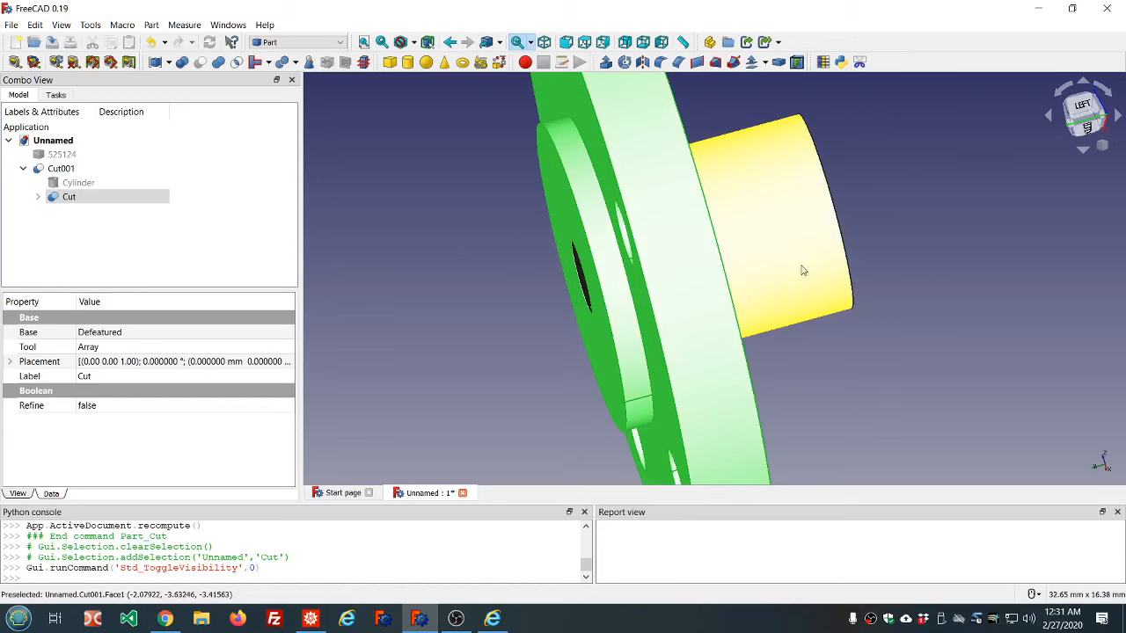
pyautogui.moveTo(900, 255); pyautogui.dragTo(753, 247, button='middle')
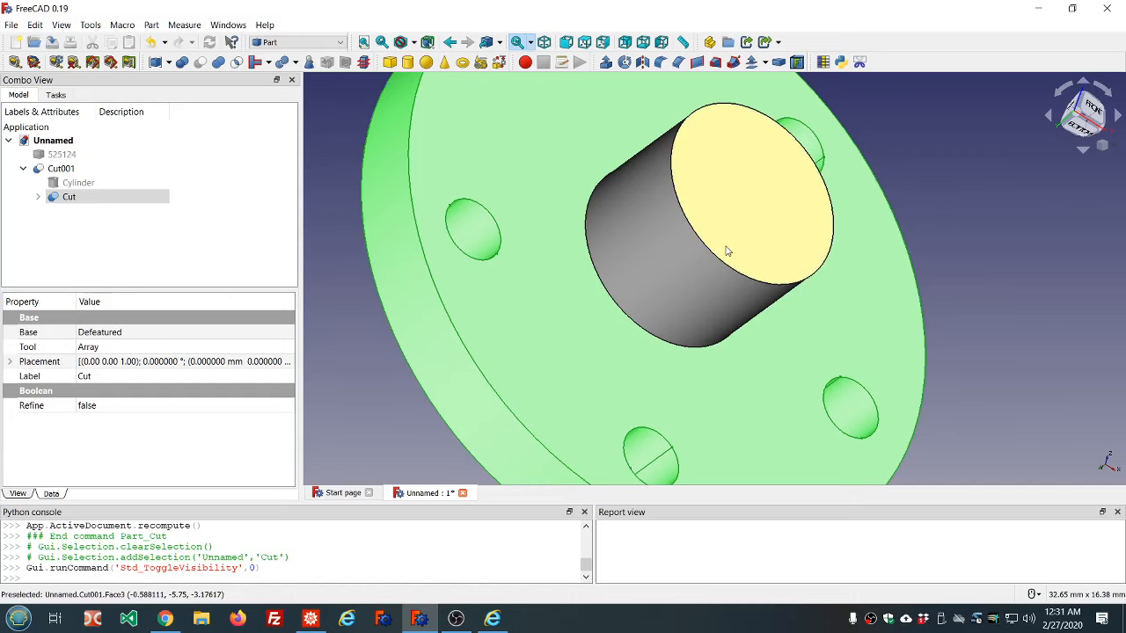
pyautogui.moveTo(623, 273); pyautogui.dragTo(639, 184, button='middle')
pyautogui.scroll(-3, 640, 185)
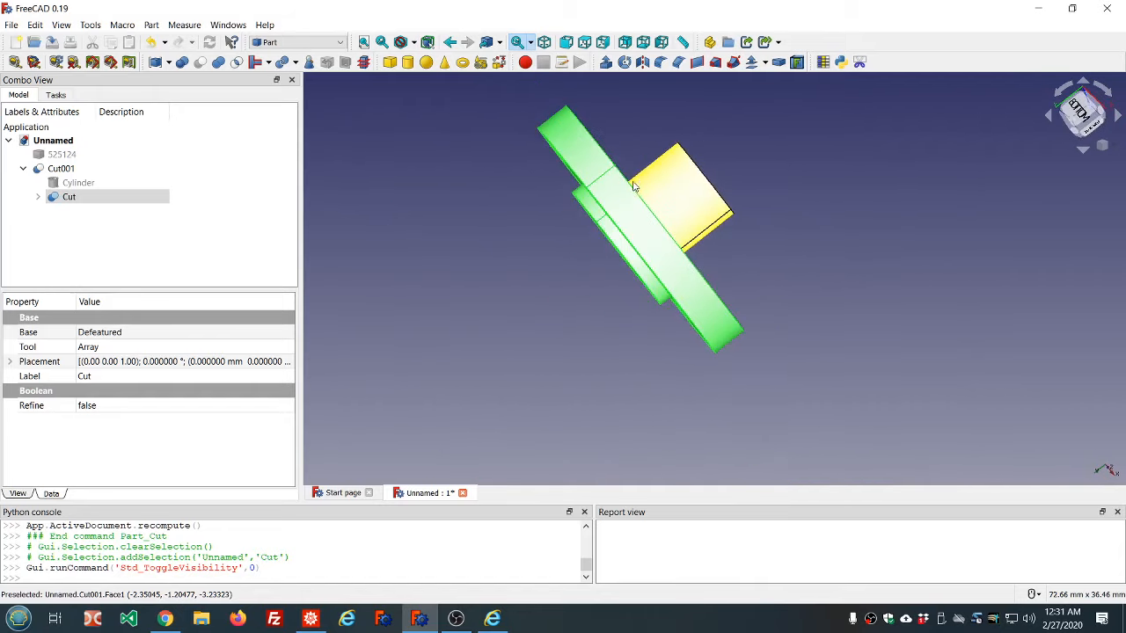
# Step: Fuse the trimmed cylinder and the holed disc into one solid with a Boolean union
pyautogui.click(62, 168)
pyautogui.click(68, 197)
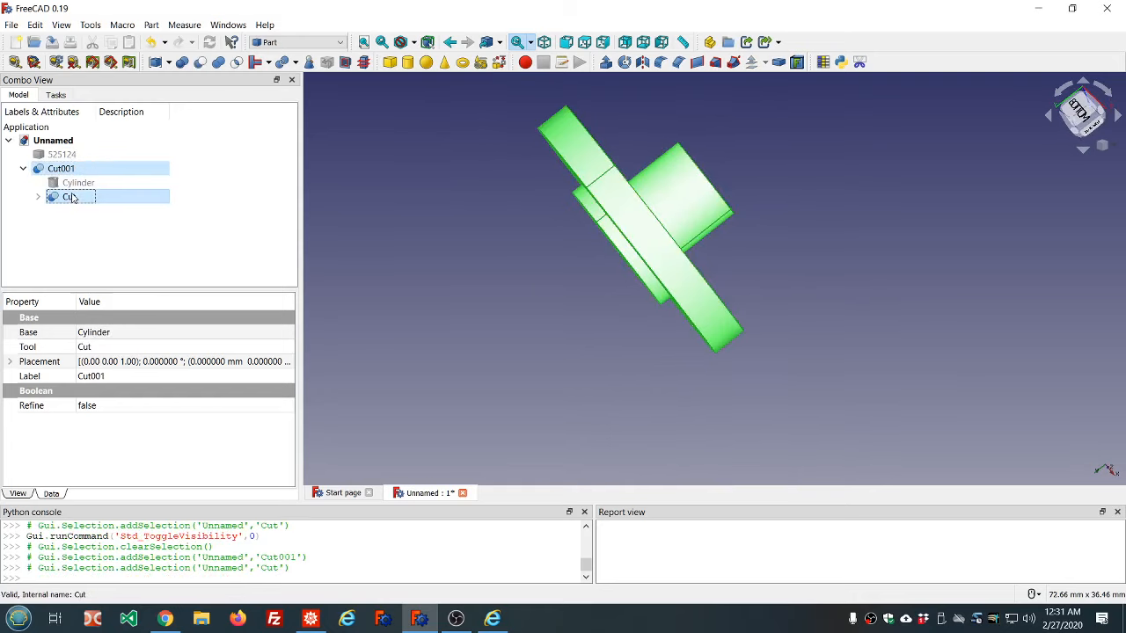
pyautogui.click(219, 63)
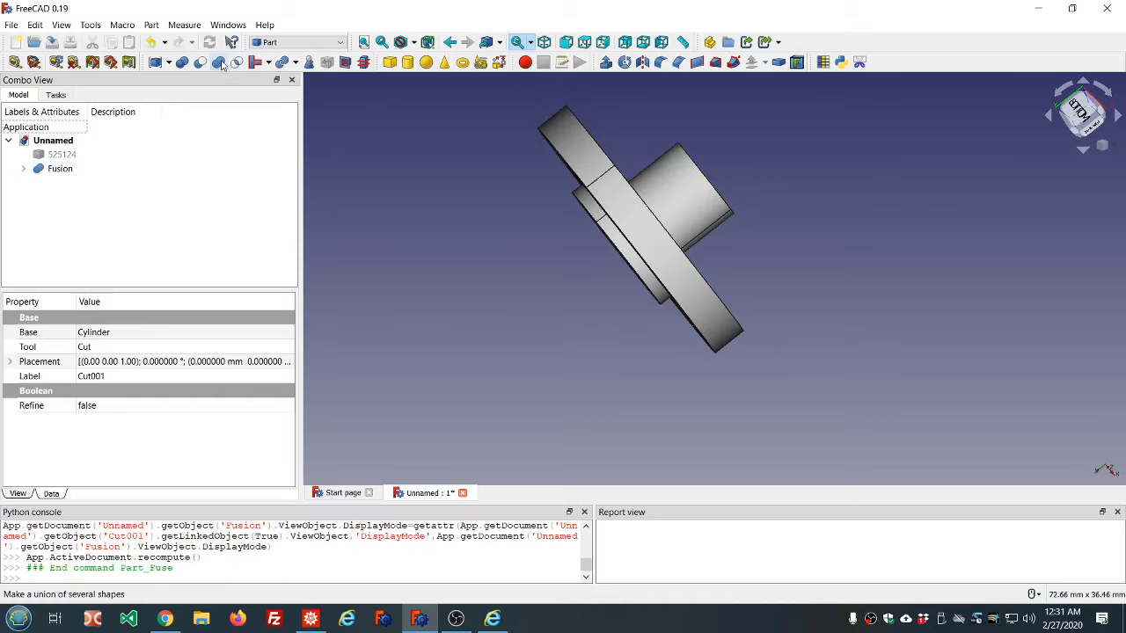
pyautogui.moveTo(446, 224); pyautogui.dragTo(623, 96, button='middle')
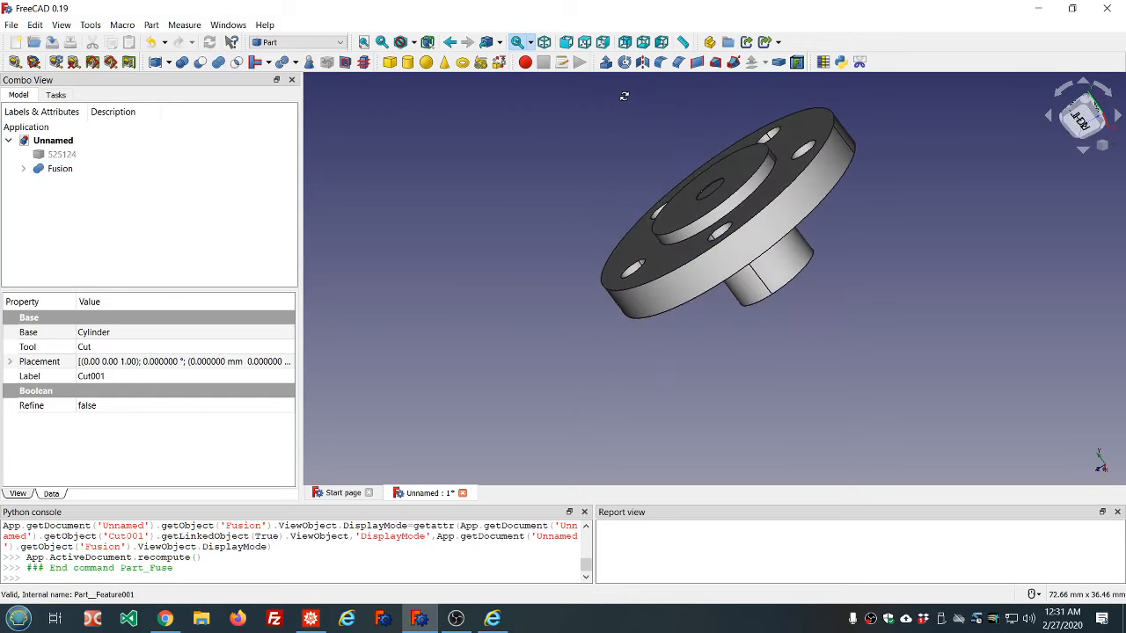
# Step: Turn on a clipping plane in Y with an offset of 3.28 to section the fused part
pyautogui.click(61, 25)
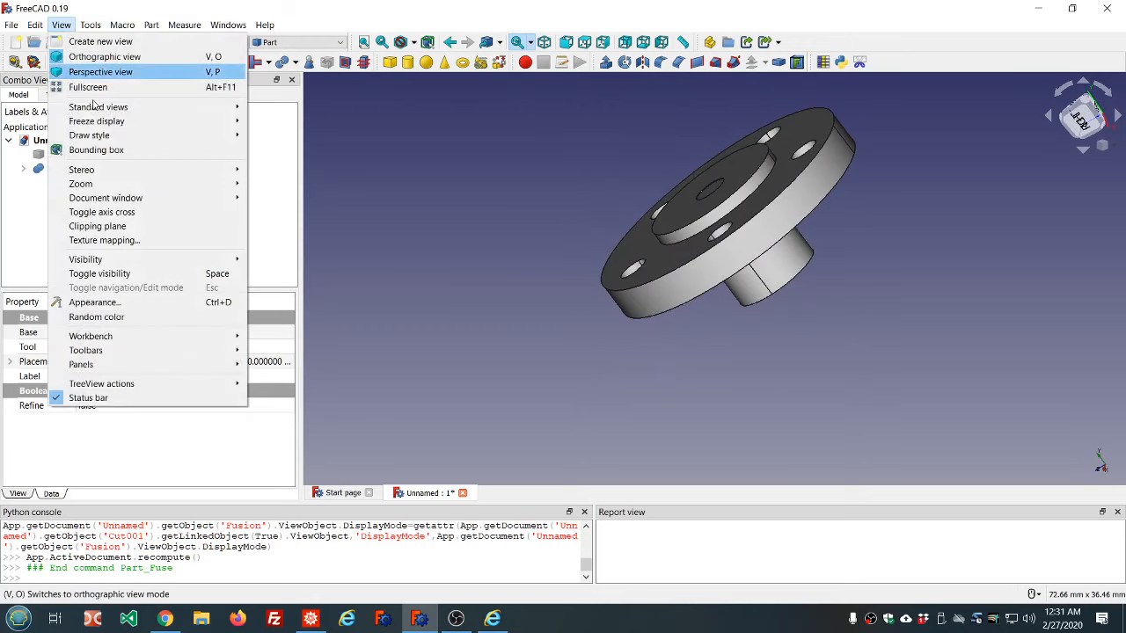
pyautogui.click(97, 226)
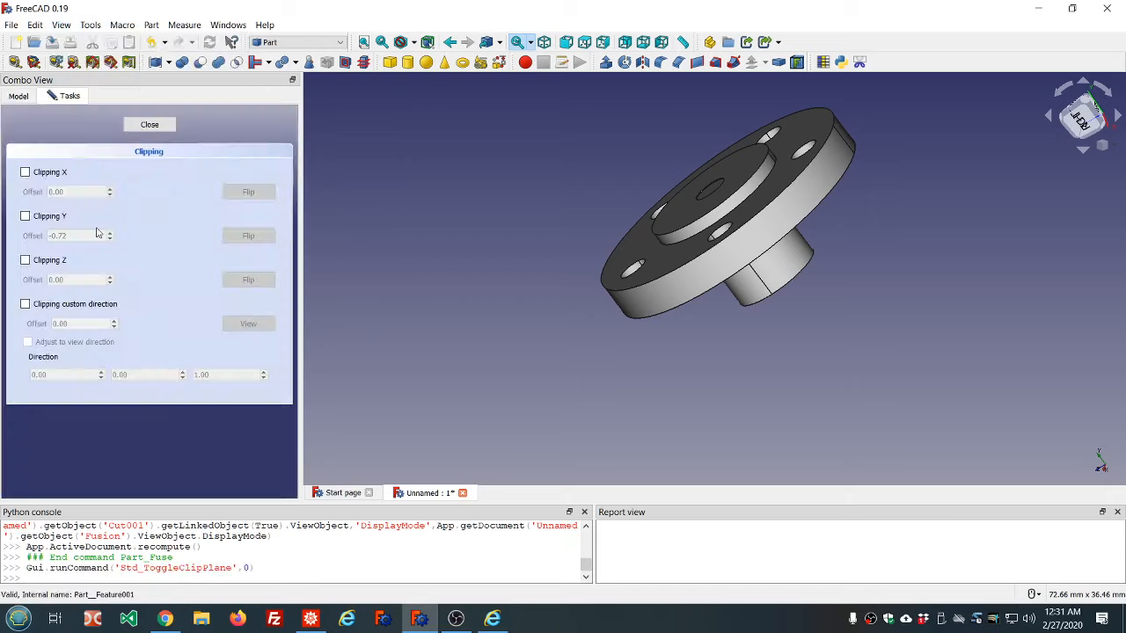
pyautogui.click(26, 216)
pyautogui.scroll(8, 75, 238)
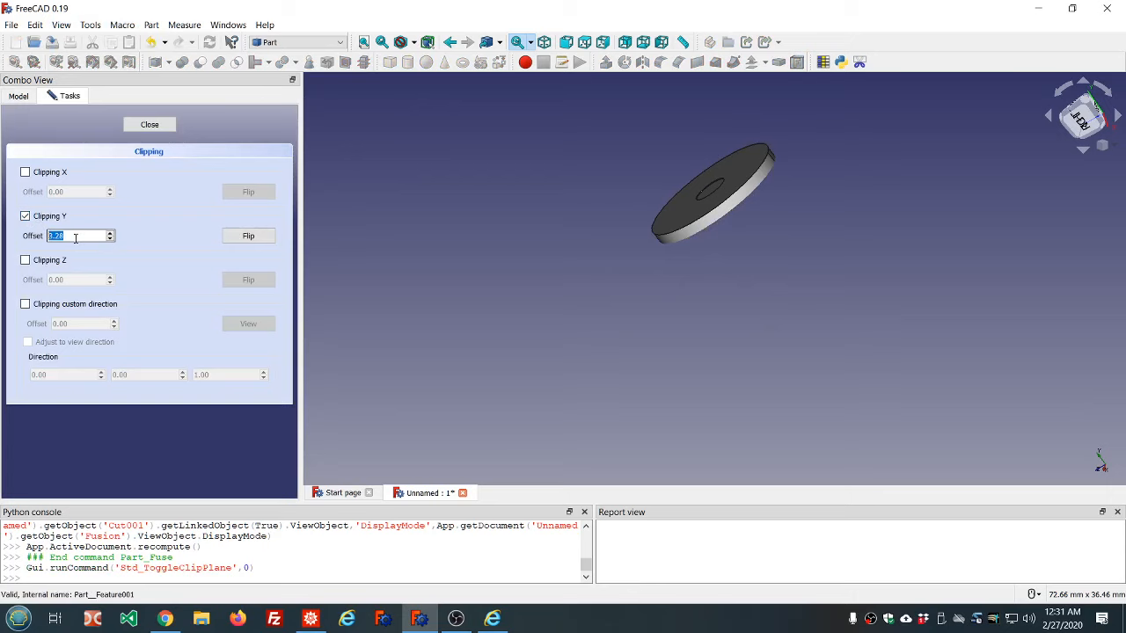
pyautogui.click(738, 285)
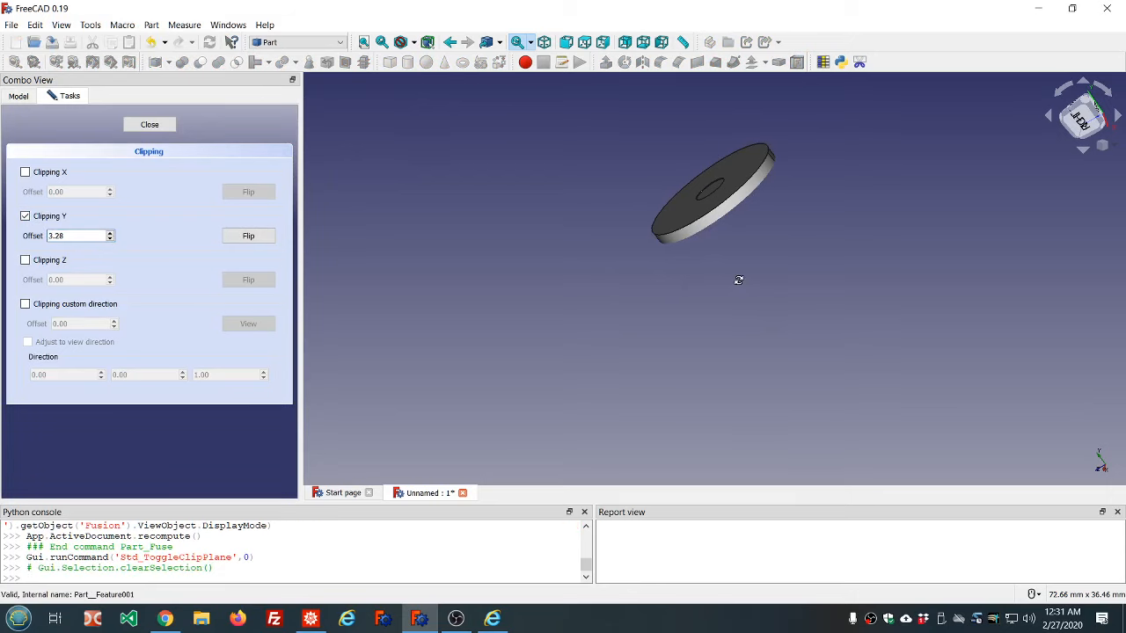
pyautogui.moveTo(739, 279); pyautogui.dragTo(606, 220, button='middle')
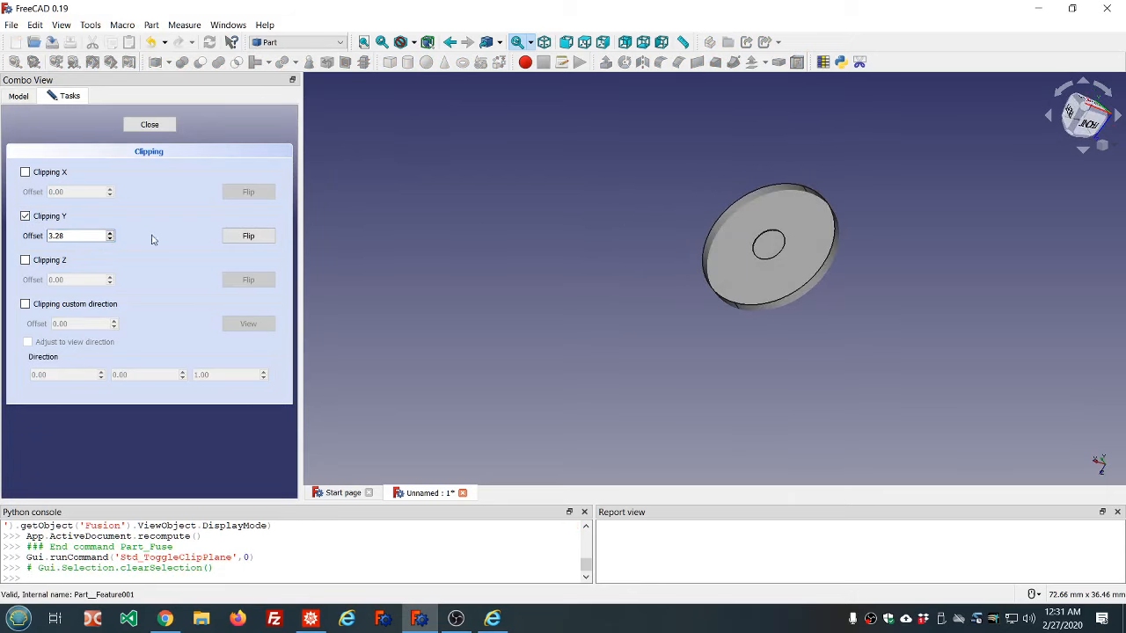
# Step: Sweep the Y clipping plane back and forth through the fused part to examine its internal sections, and end the clipping
pyautogui.scroll(-1, 95, 237)
pyautogui.scroll(-3, 95, 236)
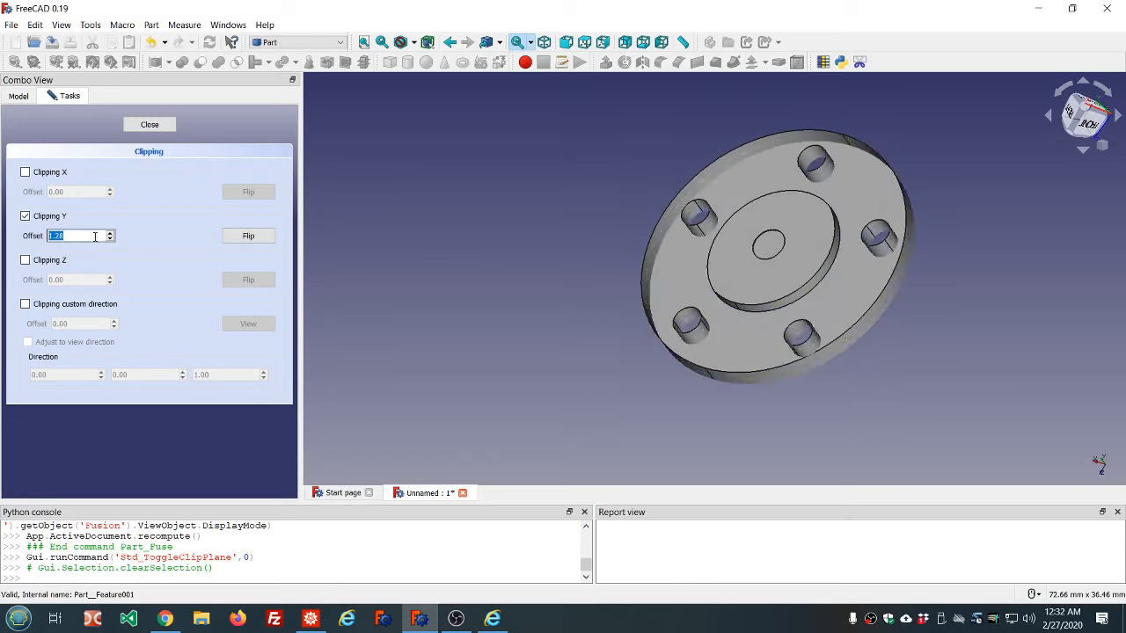
pyautogui.scroll(-5, 95, 236)
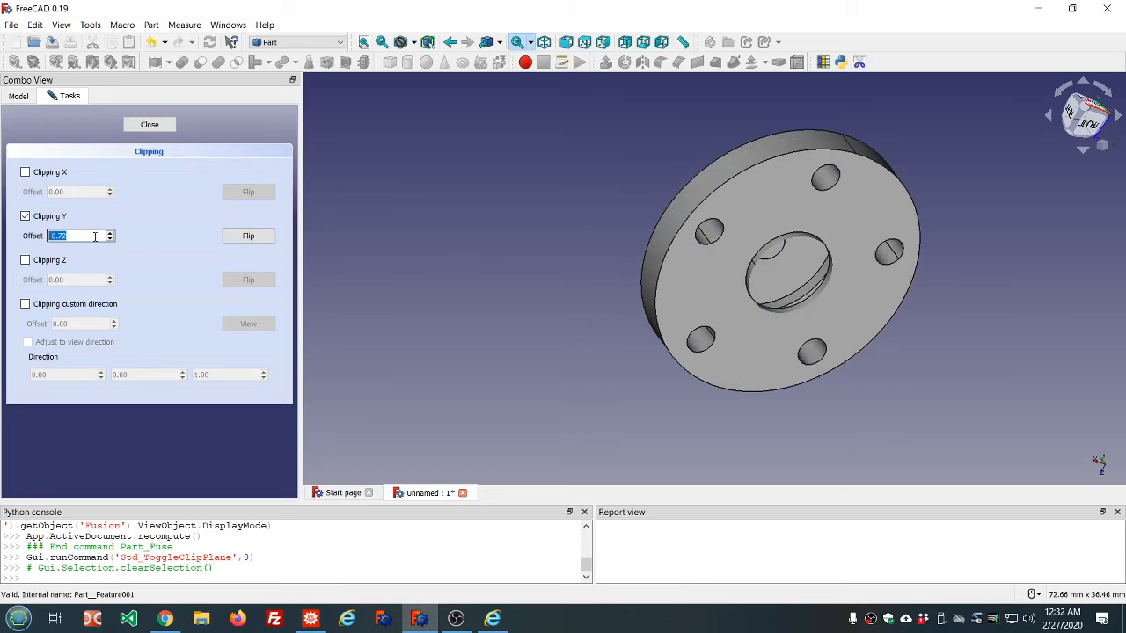
pyautogui.scroll(7, 95, 237)
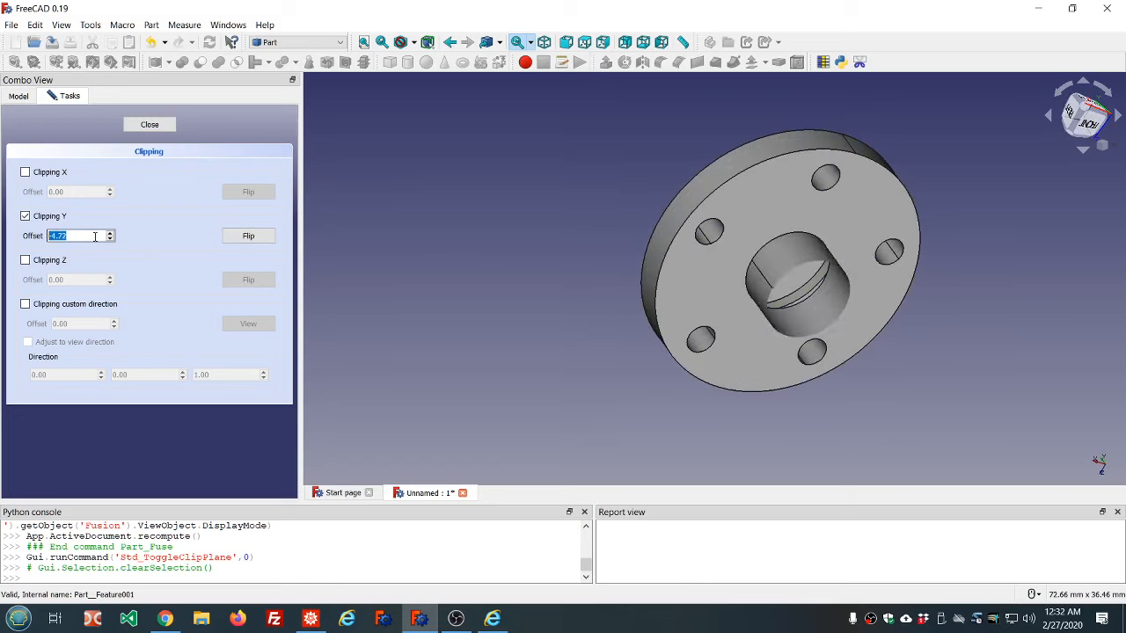
pyautogui.scroll(2, 95, 237)
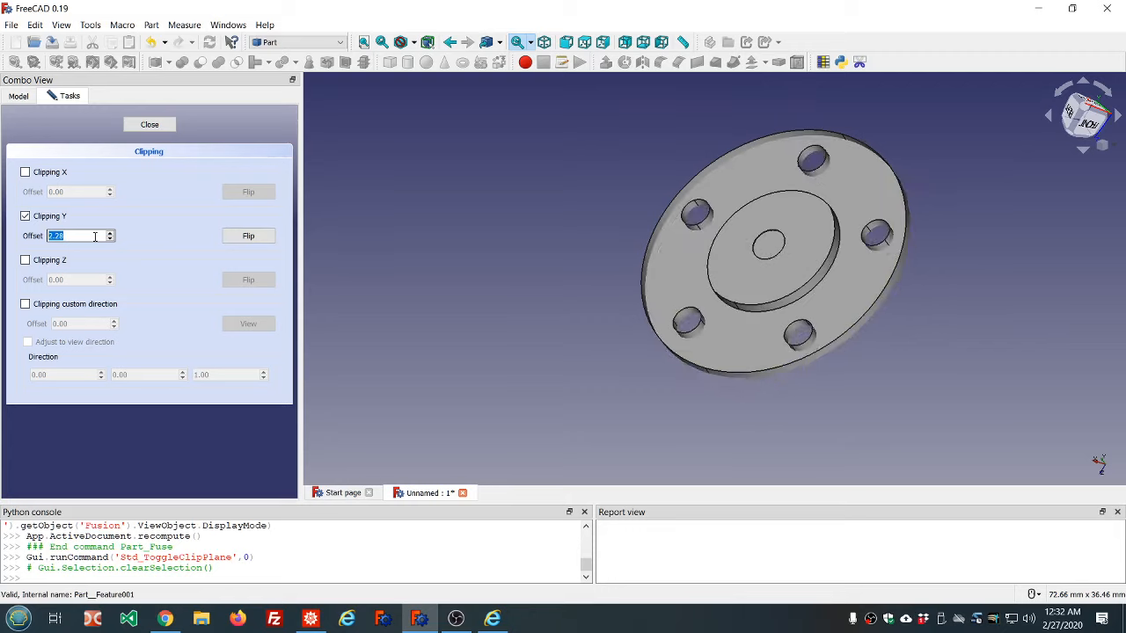
pyautogui.scroll(-4, 95, 236)
pyautogui.scroll(3, 95, 236)
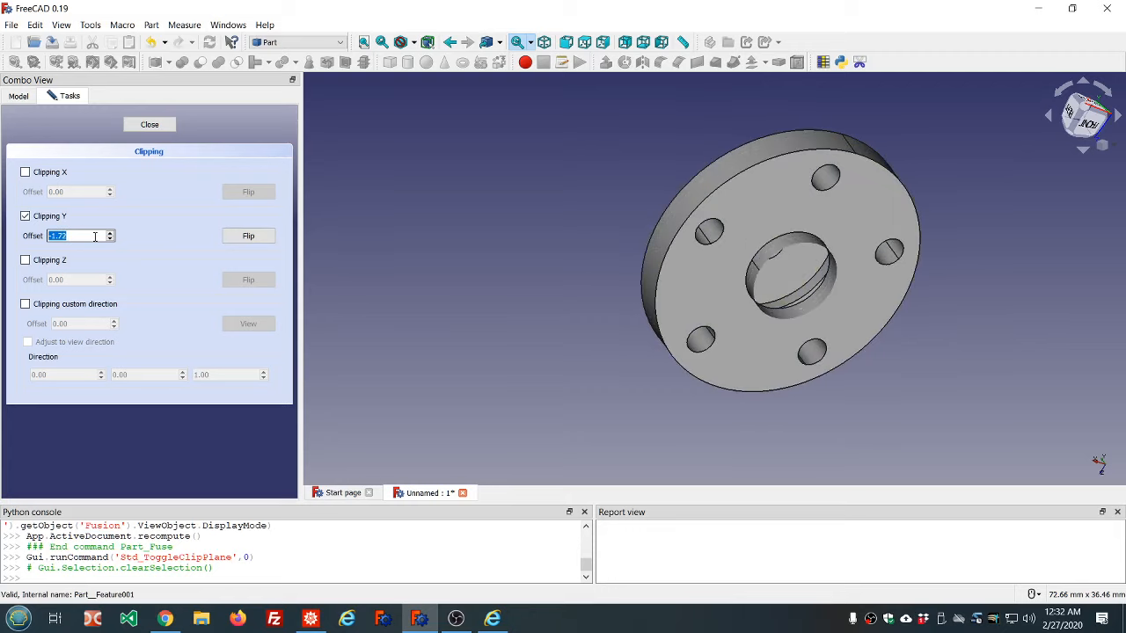
pyautogui.click(163, 124)
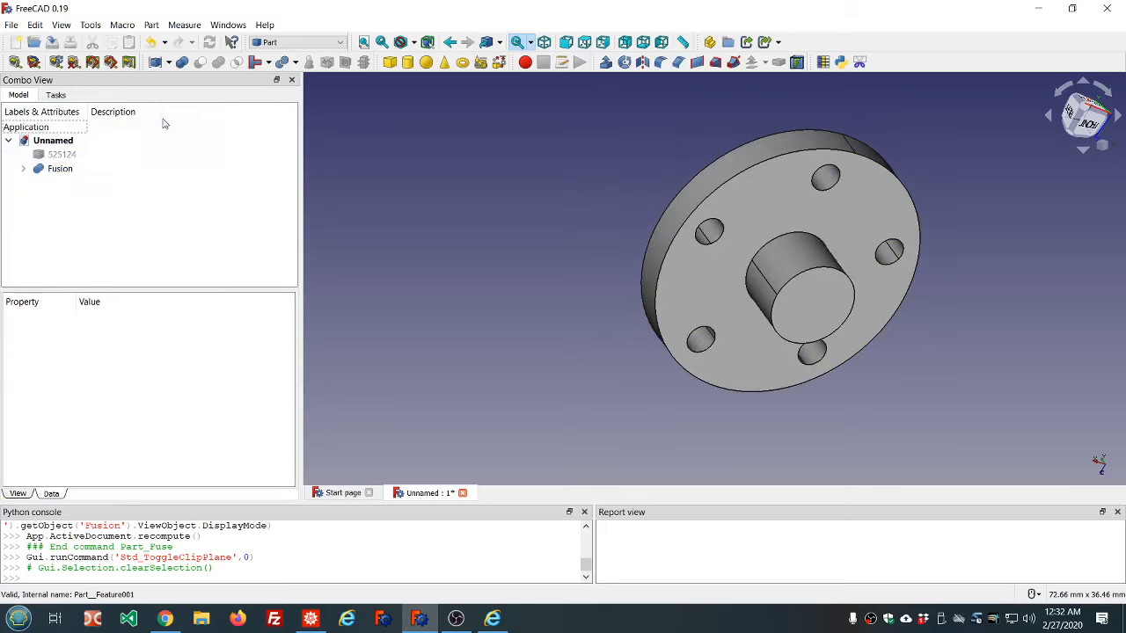
# Step: Expand the fusion's components, show the holed disc and hide the fused part to view the disc alone
pyautogui.click(23, 168)
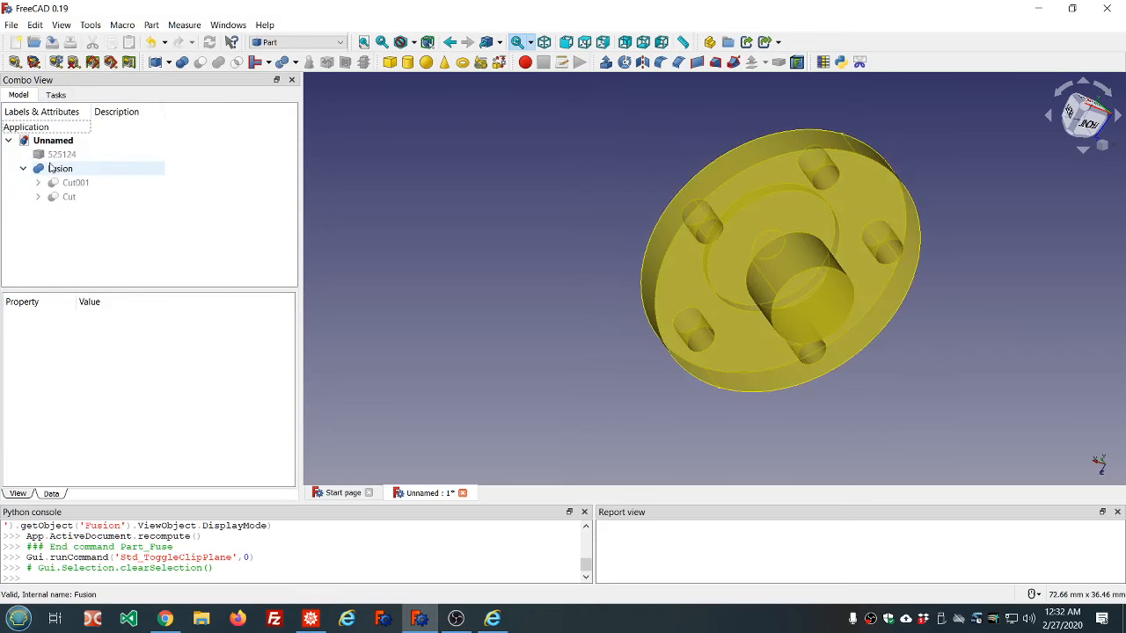
pyautogui.click(53, 183)
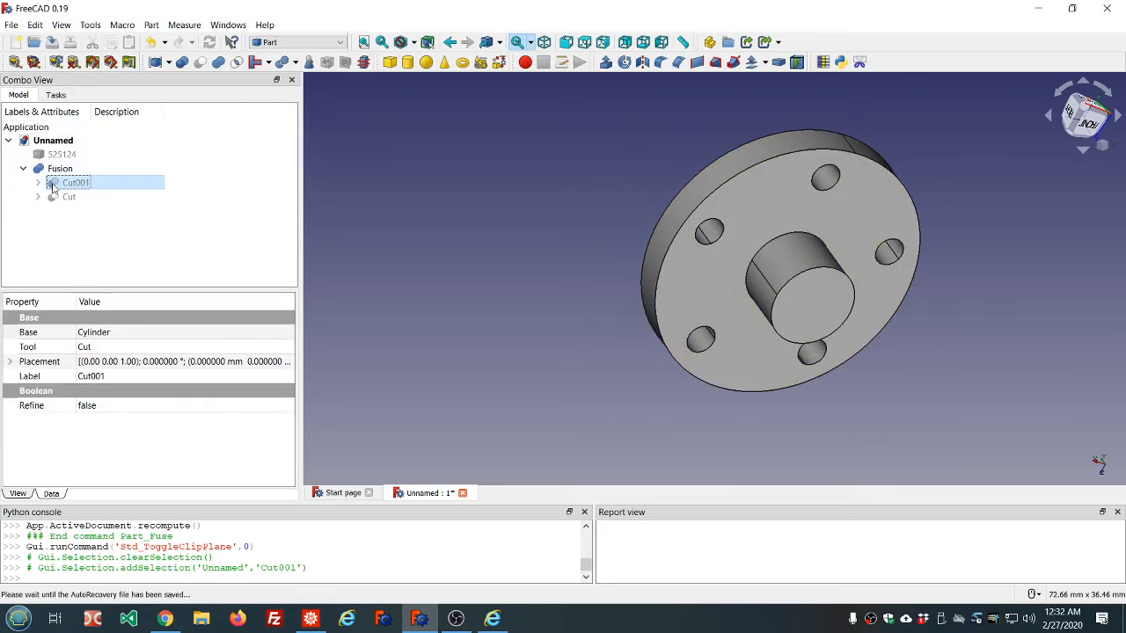
pyautogui.click(55, 195)
pyautogui.press('space')
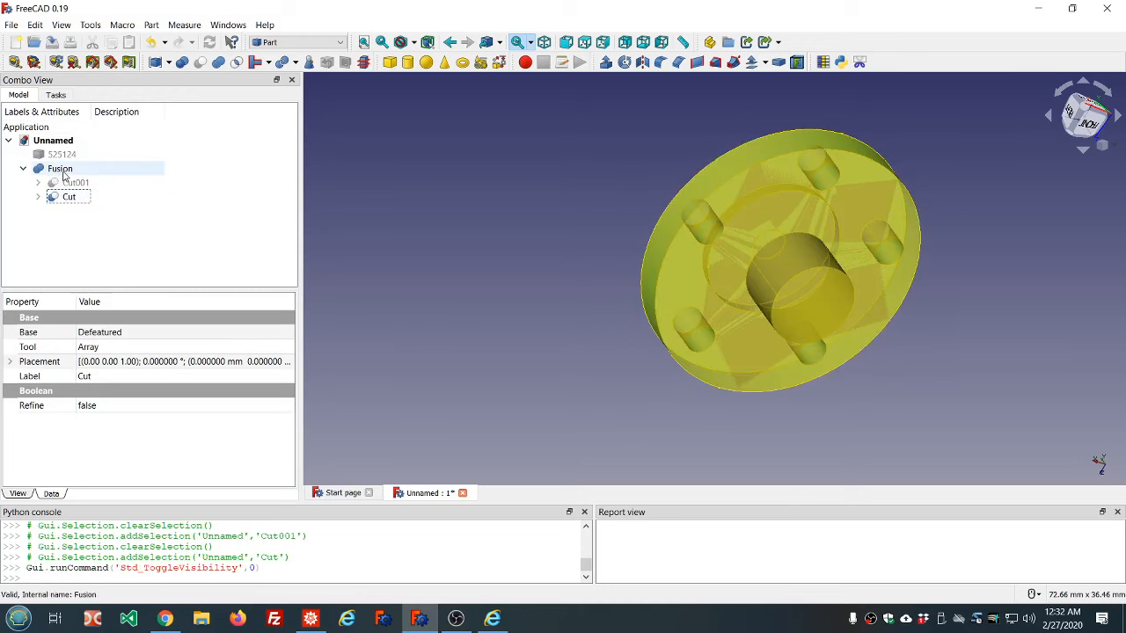
pyautogui.click(60, 168)
pyautogui.press('space')
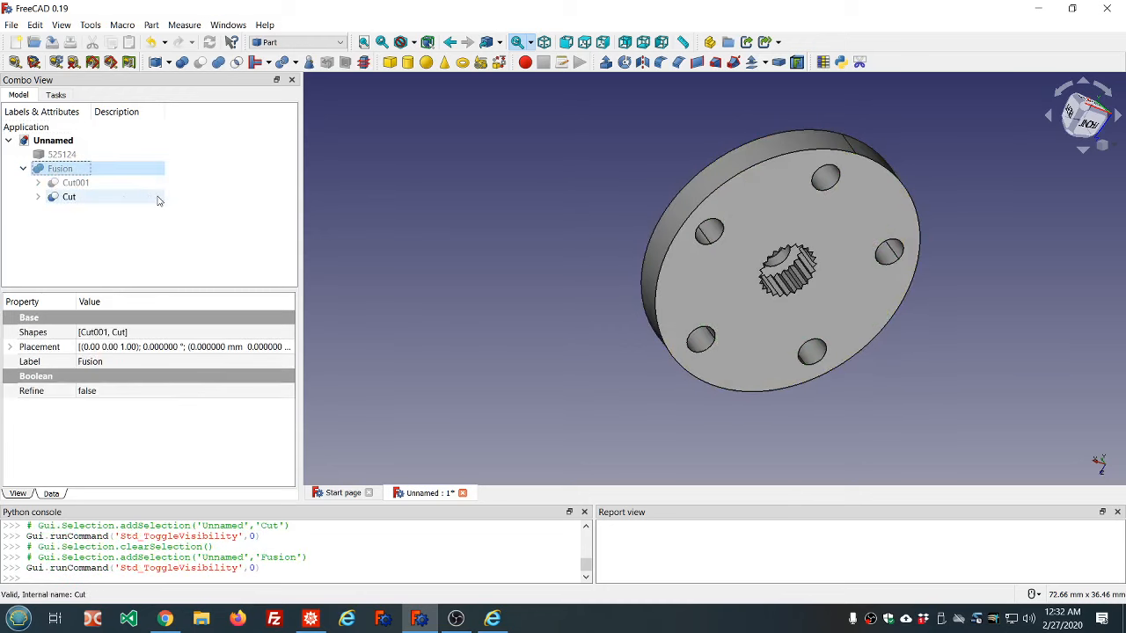
# Step: Show the trimmed cylinder, hide the holed disc, and inspect the cylinder's teeth and stepped end up close
pyautogui.click(88, 183)
pyautogui.press('space')
pyautogui.click(70, 196)
pyautogui.press('space')
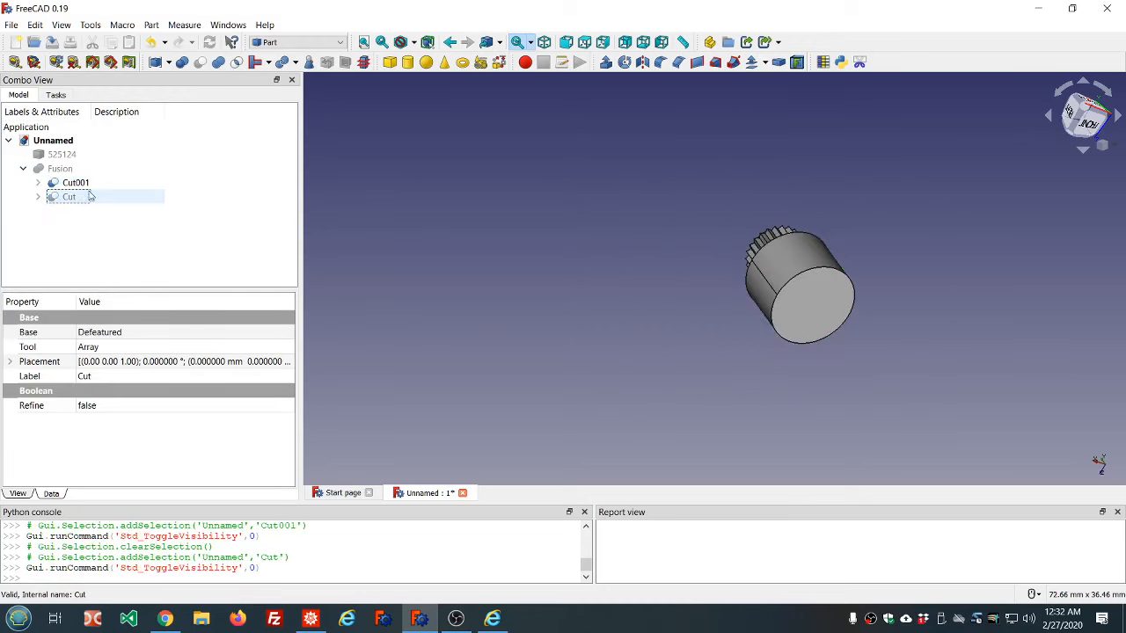
pyautogui.moveTo(367, 230); pyautogui.dragTo(534, 291, button='middle')
pyautogui.scroll(3, 606, 222)
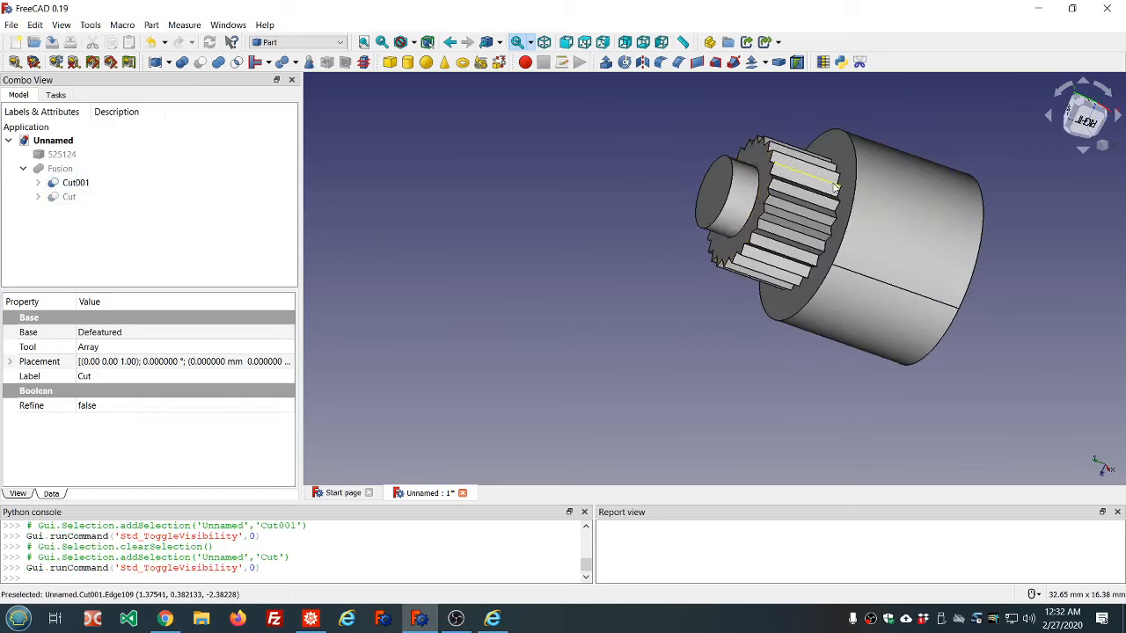
pyautogui.scroll(2, 791, 203)
pyautogui.scroll(2, 809, 184)
pyautogui.scroll(-6, 843, 215)
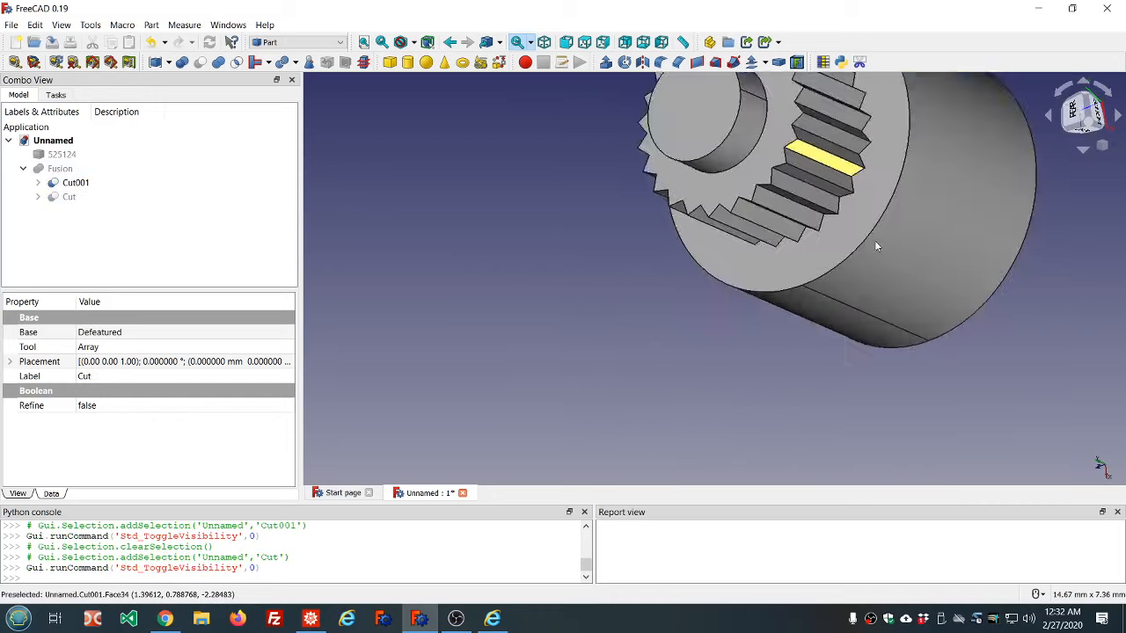
pyautogui.moveTo(933, 220); pyautogui.dragTo(947, 246, button='middle')
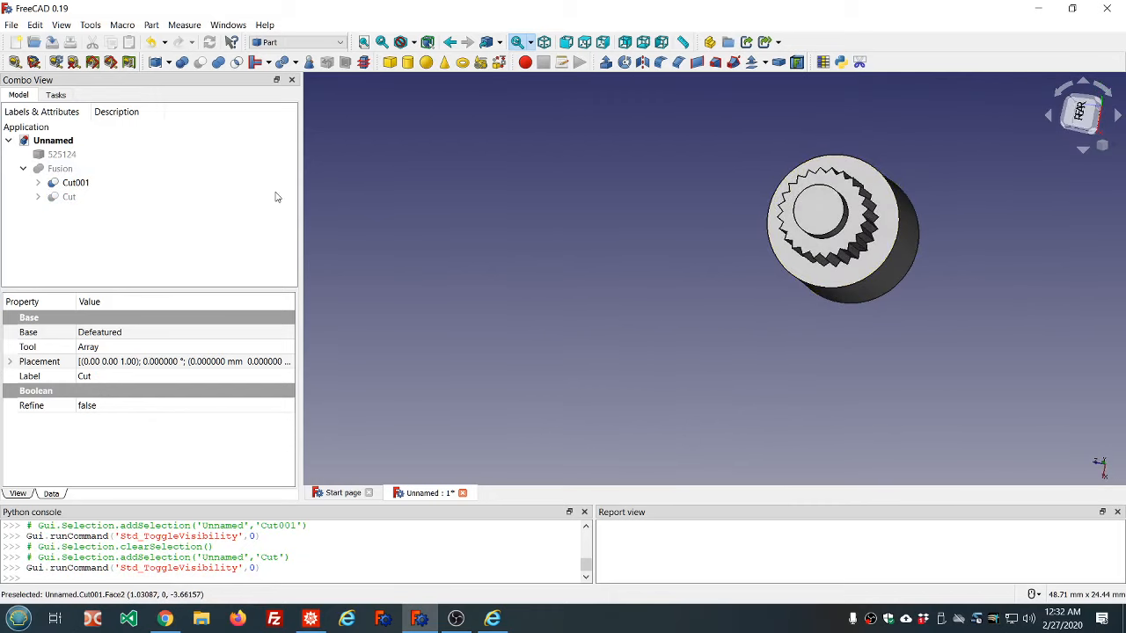
# Step: Examine the trimmed cylinder's toothed end nearly face-on to check the tooth profile around its centre boss
pyautogui.click(60, 169)
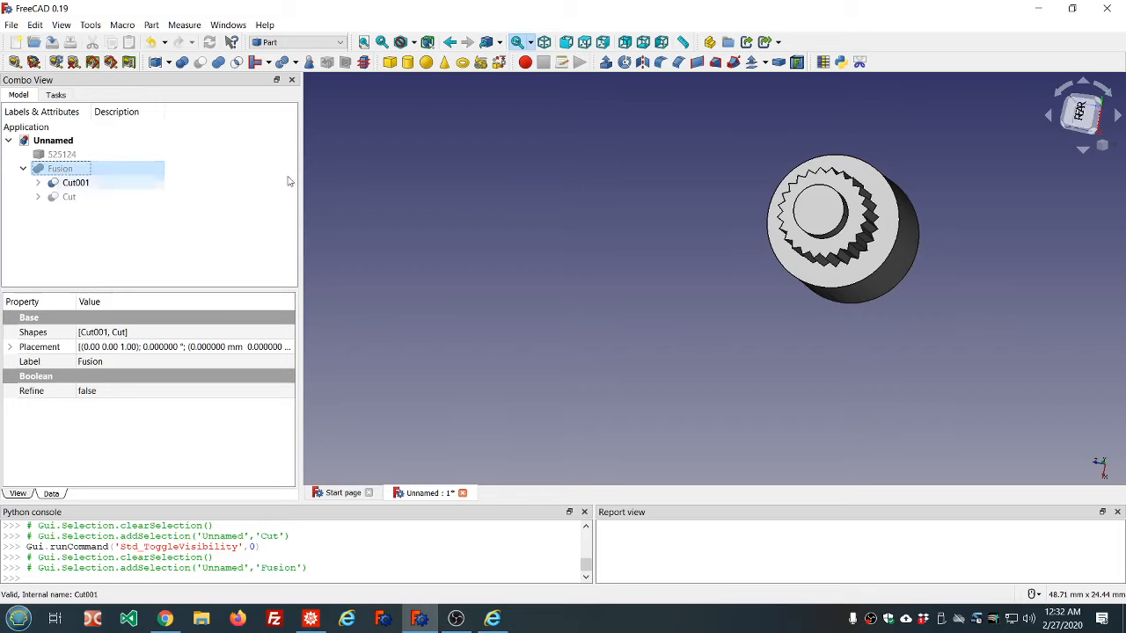
pyautogui.scroll(3, 955, 181)
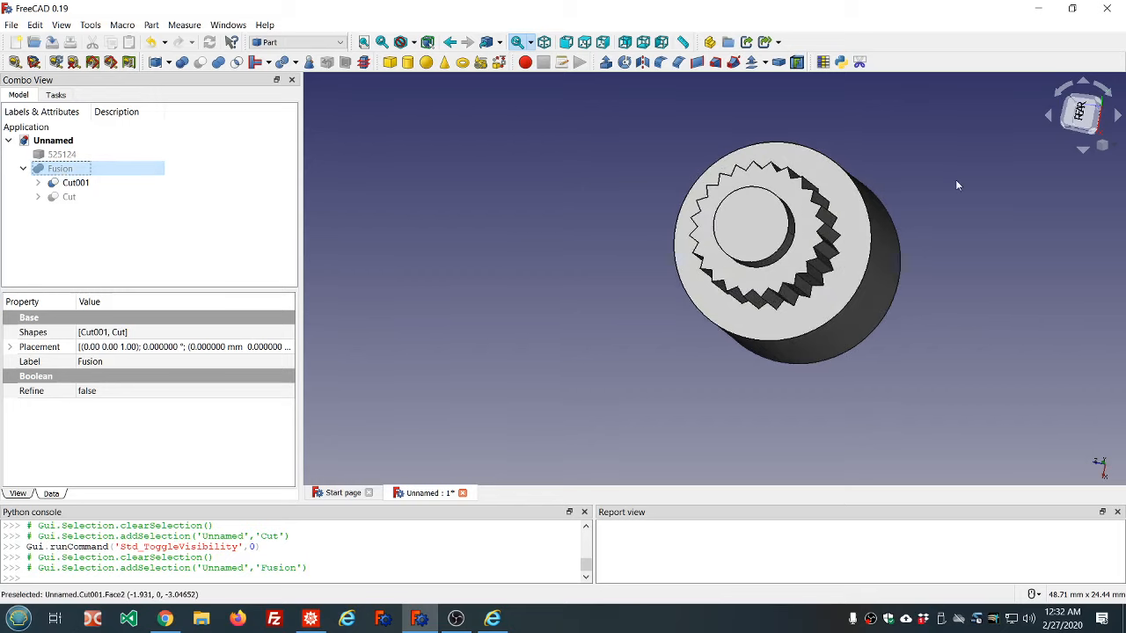
pyautogui.click(170, 231)
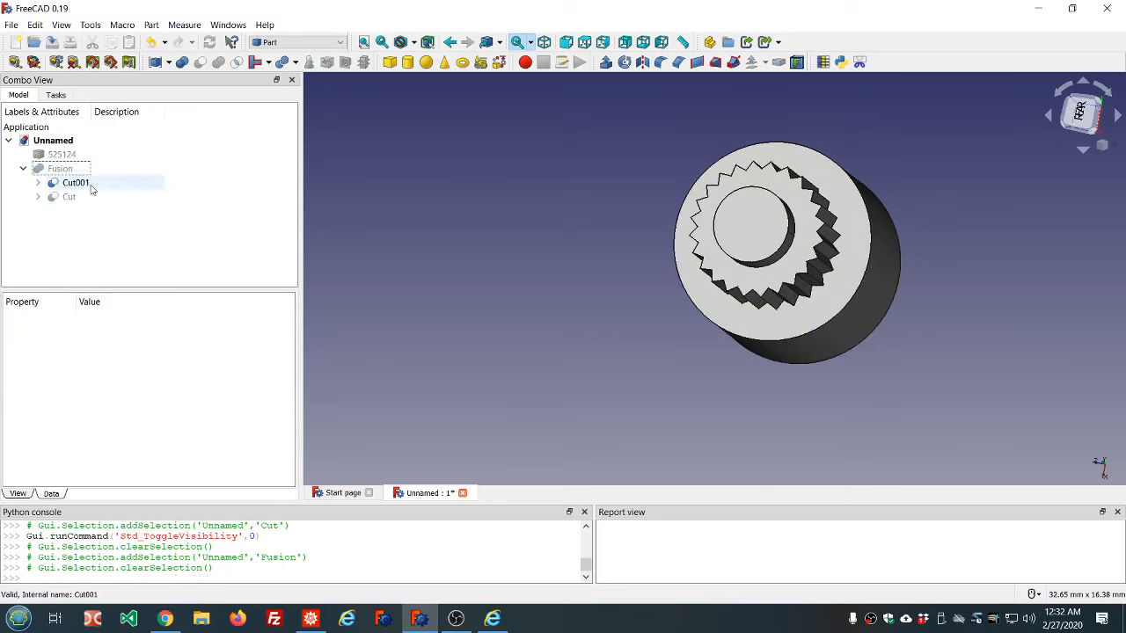
pyautogui.click(75, 182)
pyautogui.click(404, 238)
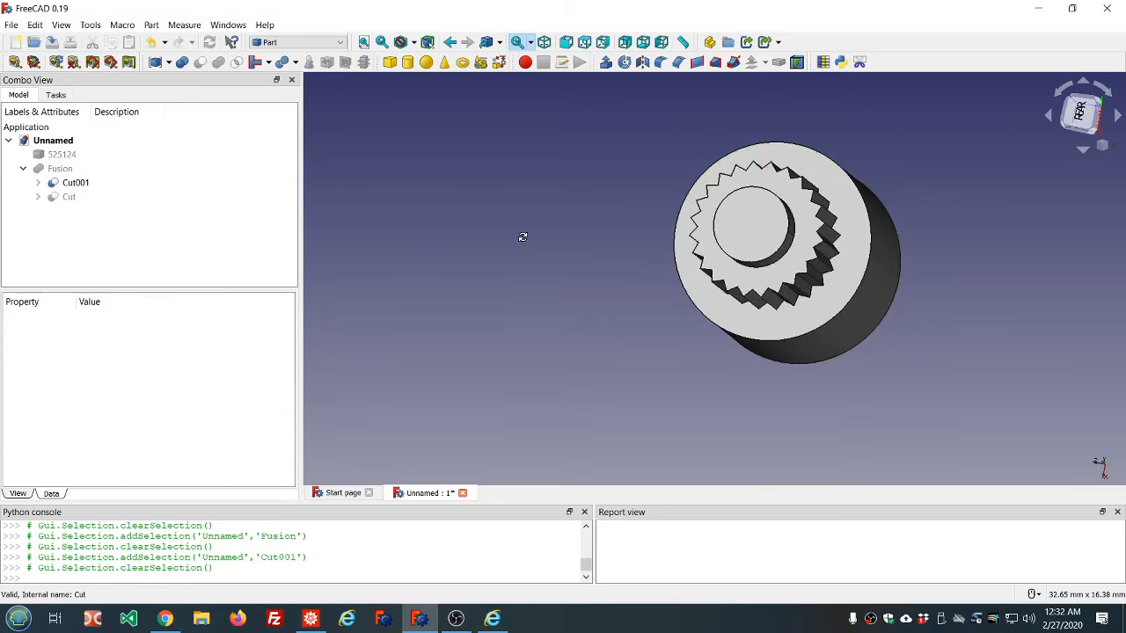
pyautogui.moveTo(522, 236)
pyautogui.mouseDown(button='middle')
pyautogui.moveTo(573, 276)
pyautogui.moveTo(540, 245)
pyautogui.mouseUp(button='middle')
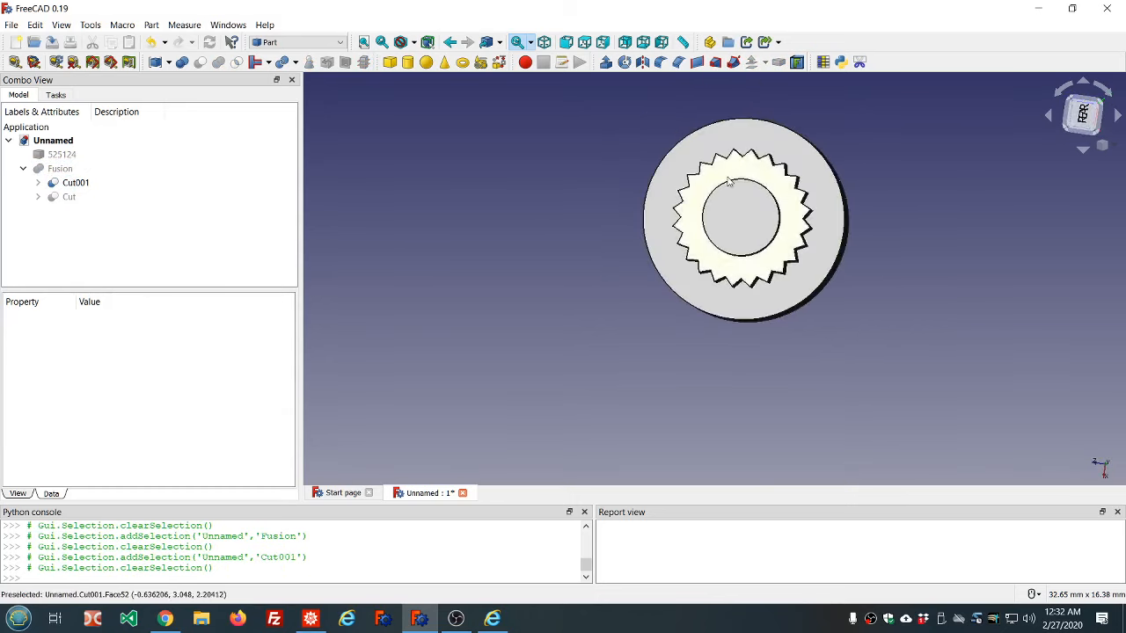
pyautogui.scroll(3, 829, 116)
pyautogui.moveTo(825, 128); pyautogui.dragTo(833, 134, button='middle')
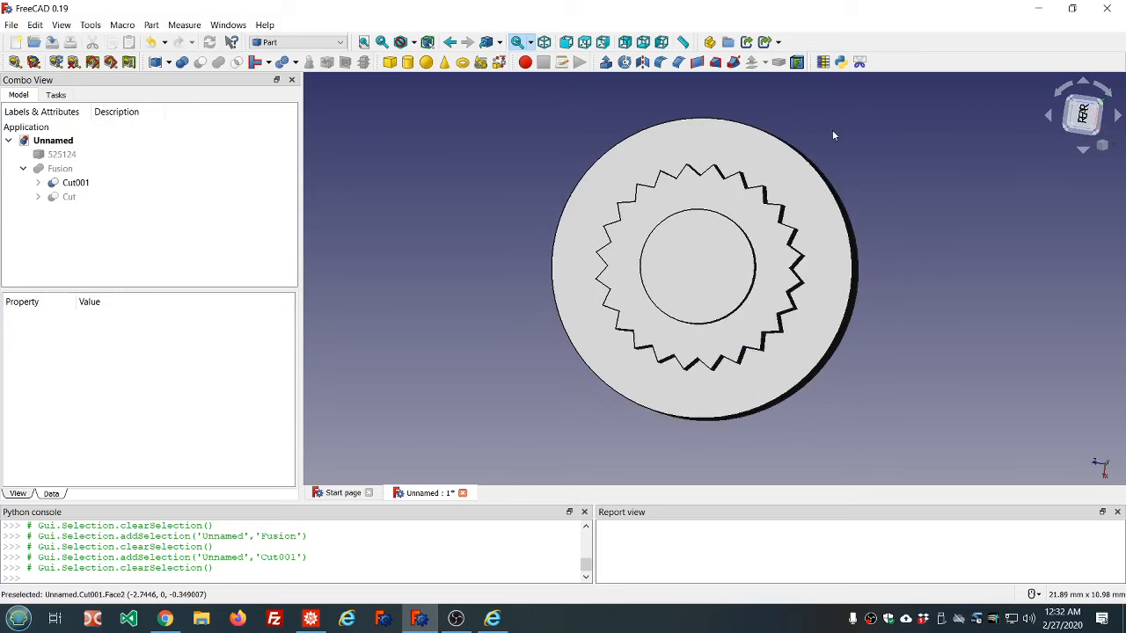
# Step: Delete the fusion of the trimmed cylinder and holed disc, and expand both remaining cuts to reveal their components
pyautogui.click(95, 169)
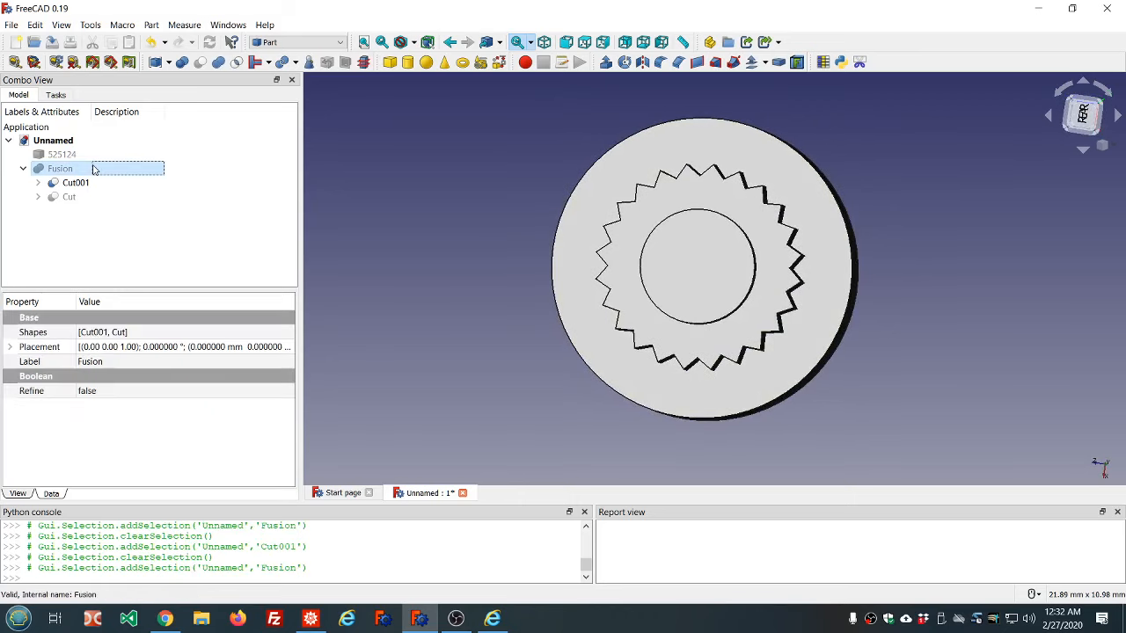
pyautogui.press('Delete')
pyautogui.click(23, 168)
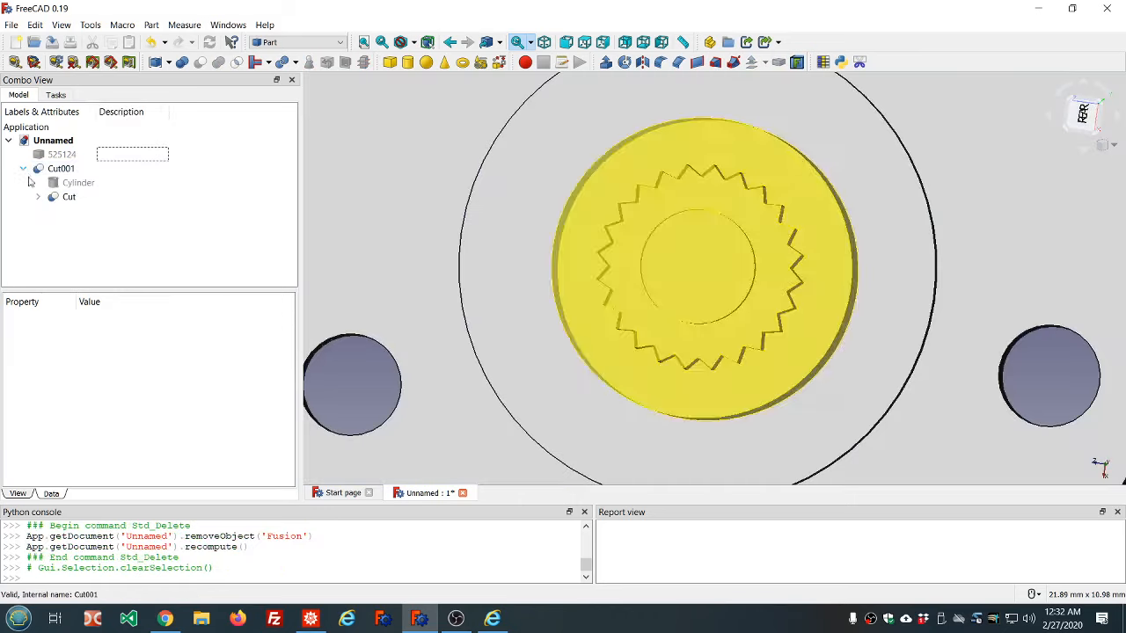
pyautogui.click(39, 197)
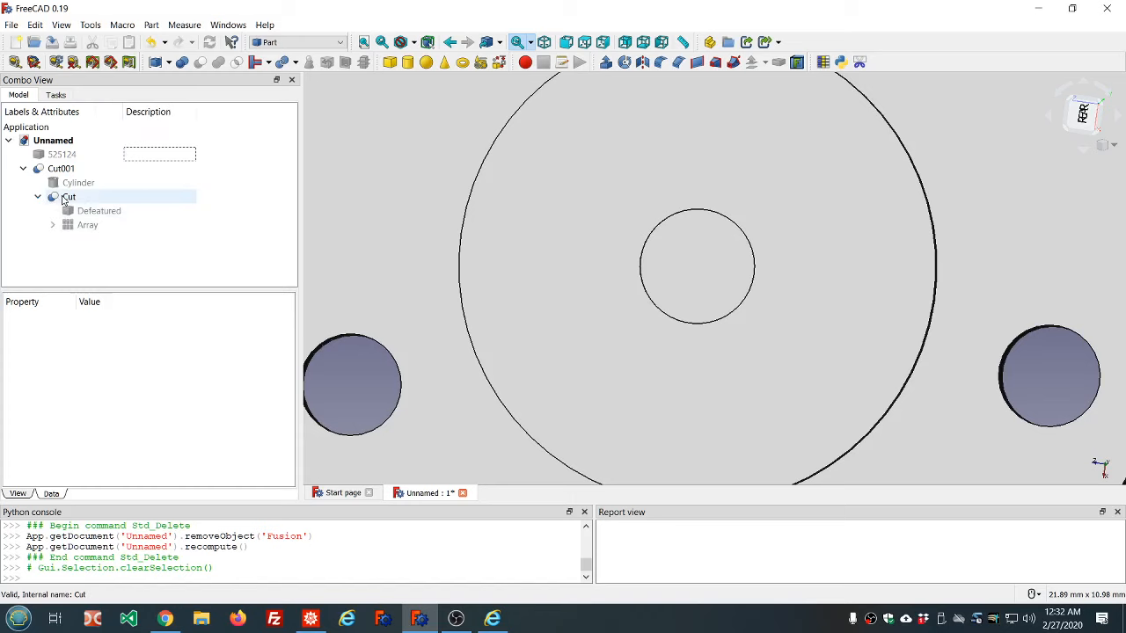
pyautogui.scroll(-4, 481, 212)
pyautogui.moveTo(888, 308); pyautogui.dragTo(807, 255, button='middle')
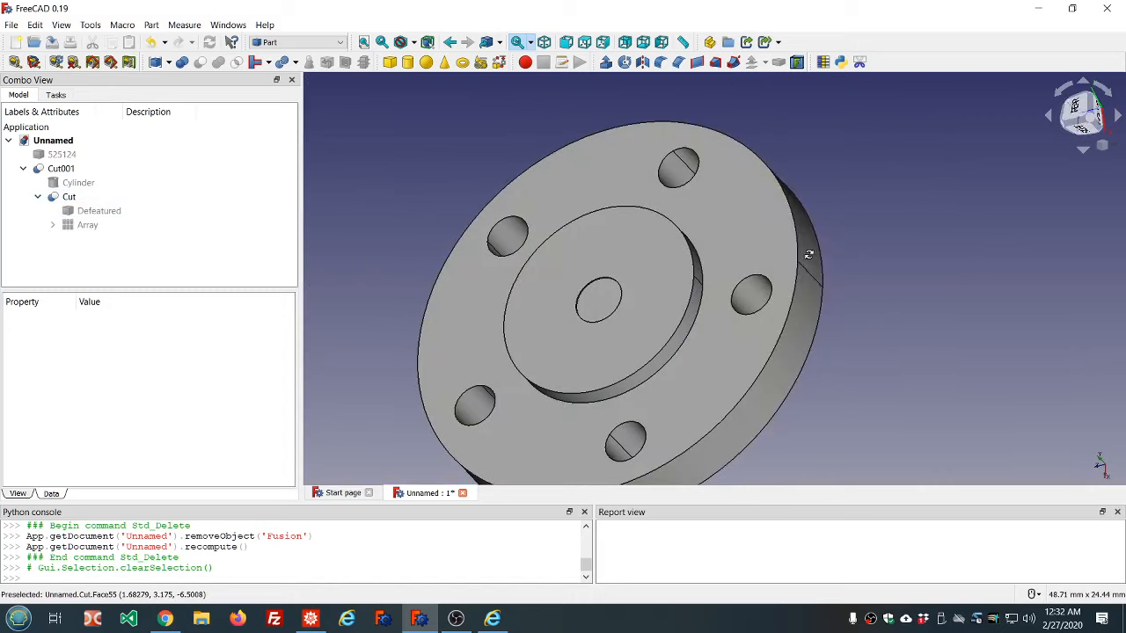
# Step: Hide the holed disc so only the trimmed cylinder remains in view with its toothed end facing forward
pyautogui.click(62, 169)
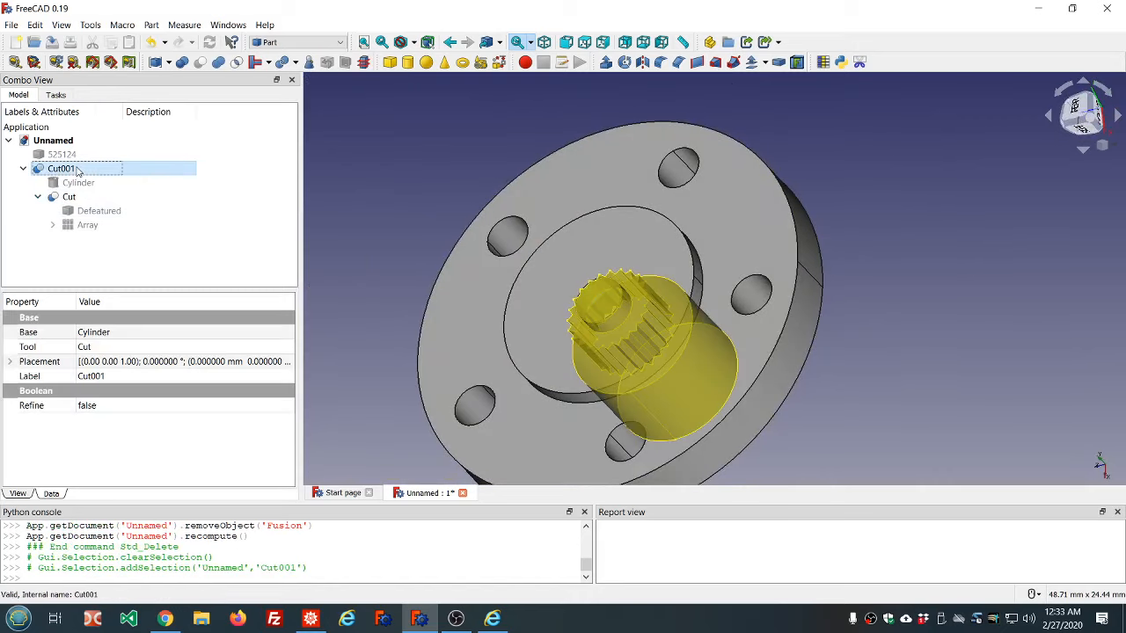
pyautogui.click(69, 197)
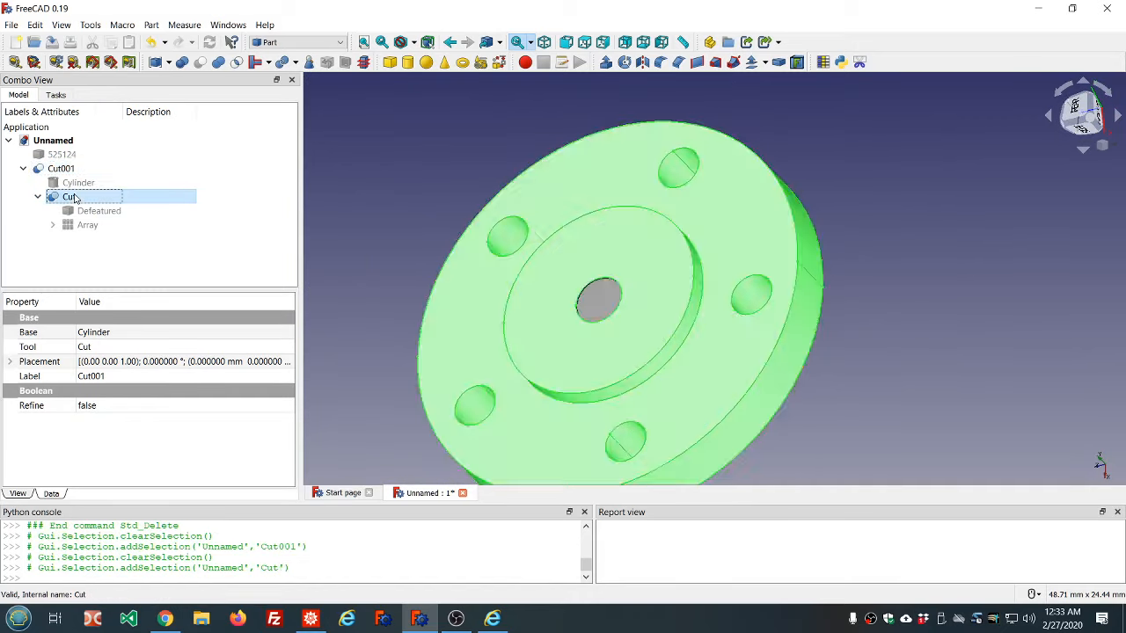
pyautogui.press('space')
pyautogui.scroll(-2, 452, 229)
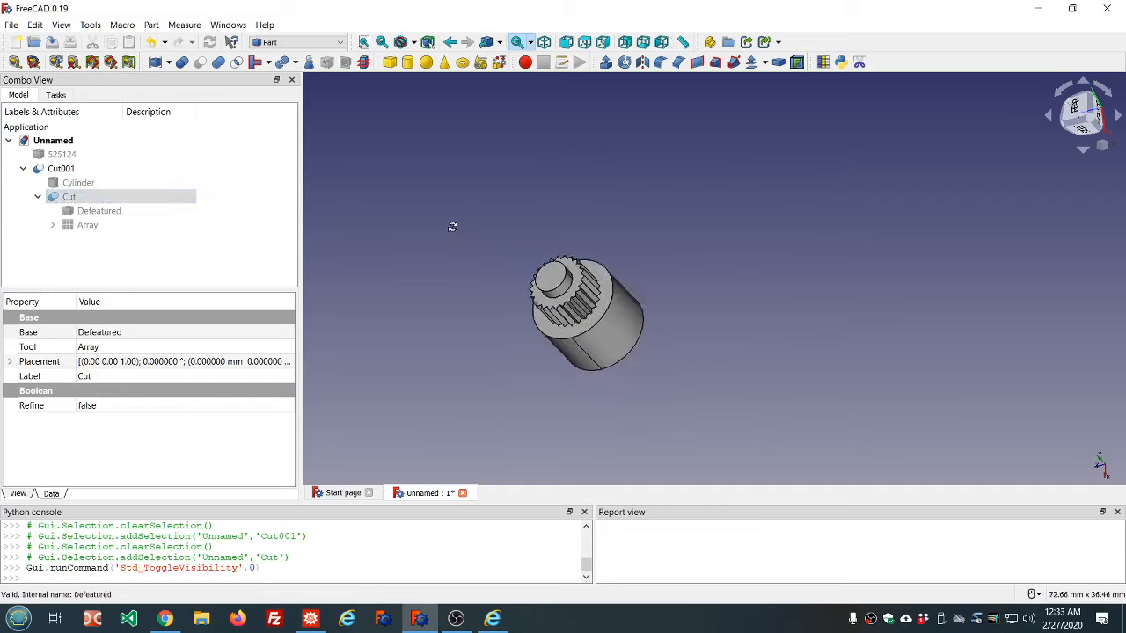
pyautogui.moveTo(452, 229); pyautogui.dragTo(480, 271, button='middle')
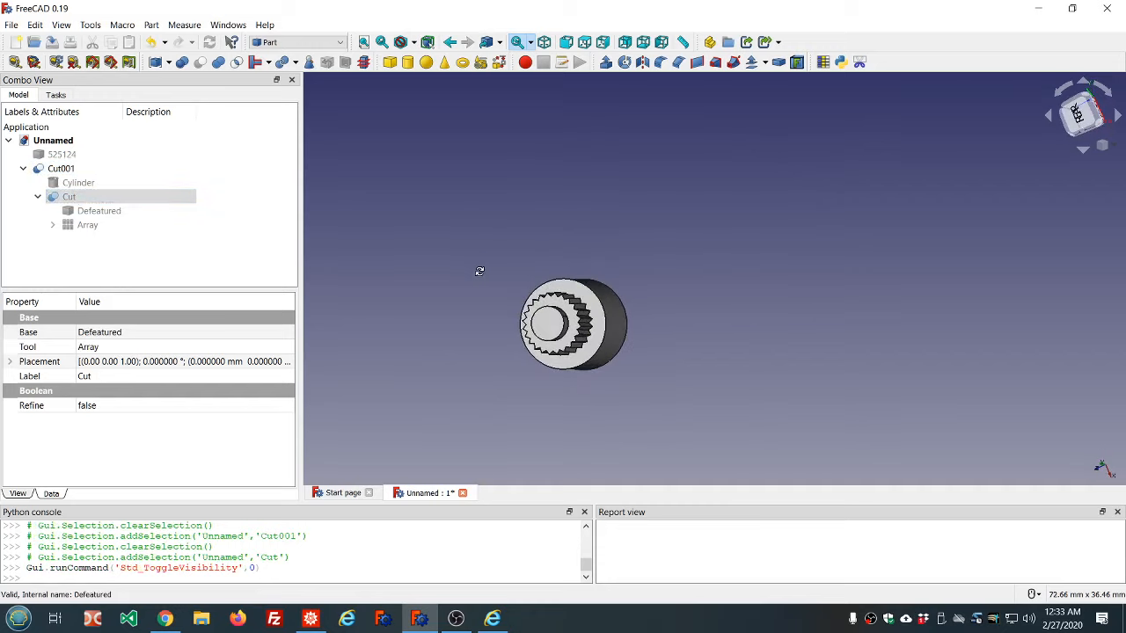
pyautogui.scroll(2, 479, 350)
pyautogui.moveTo(479, 350); pyautogui.dragTo(532, 365, button='middle')
pyautogui.scroll(2, 639, 393)
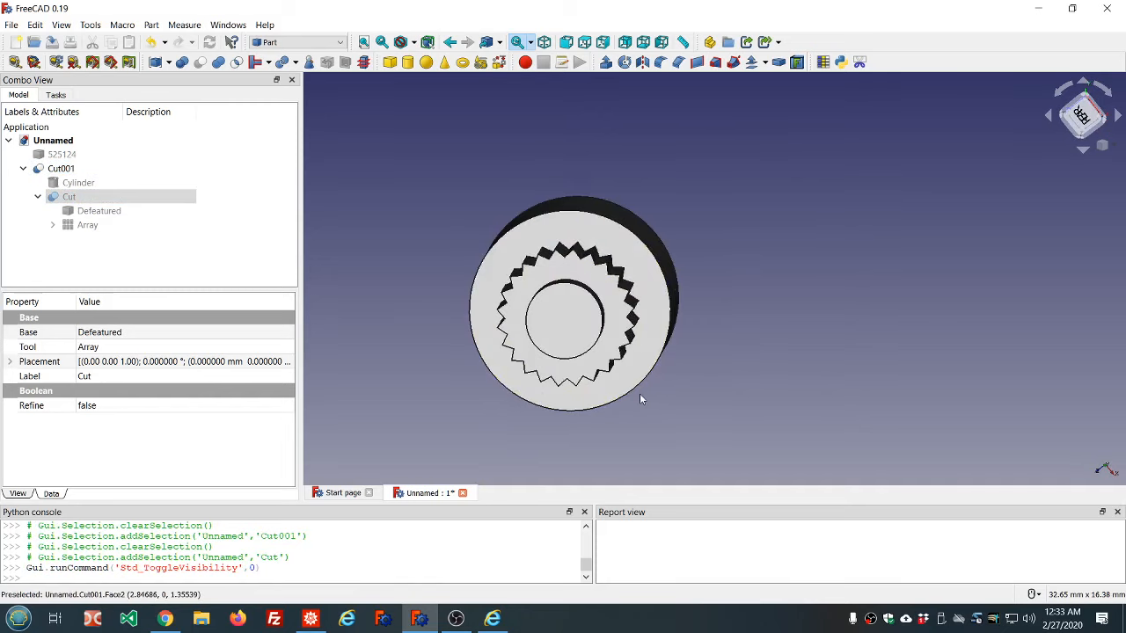
# Step: Create a 3D offset of the trimmed cylinder with a slightly negative distance, Skin mode, Intersection join type and the Intersection option enabled
pyautogui.click(99, 167)
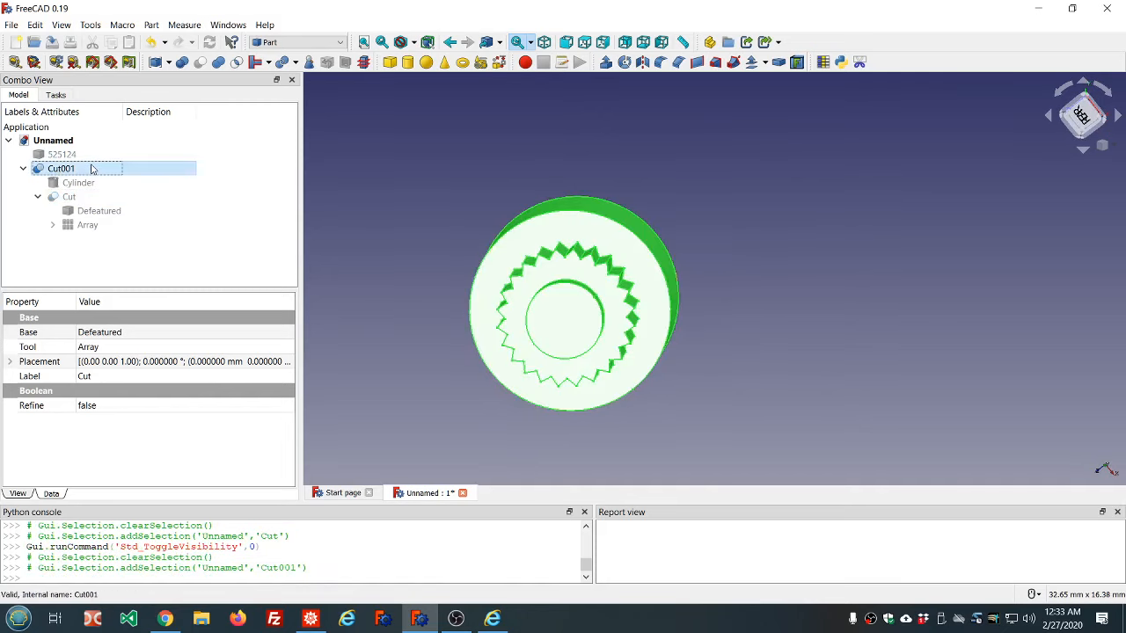
pyautogui.click(765, 62)
pyautogui.click(766, 83)
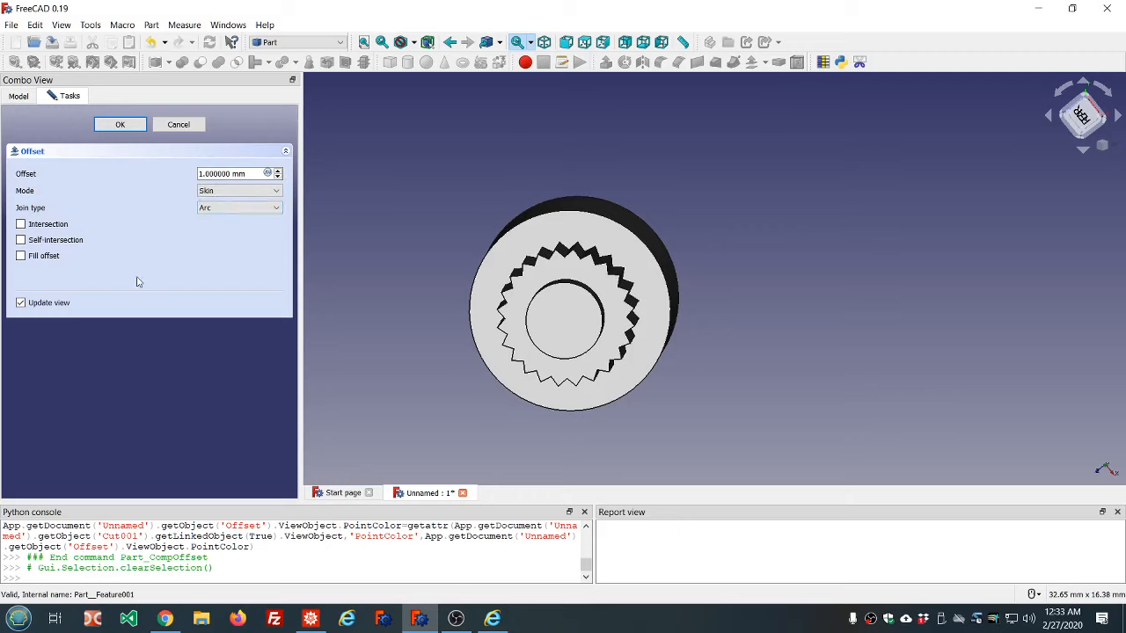
pyautogui.click(259, 208)
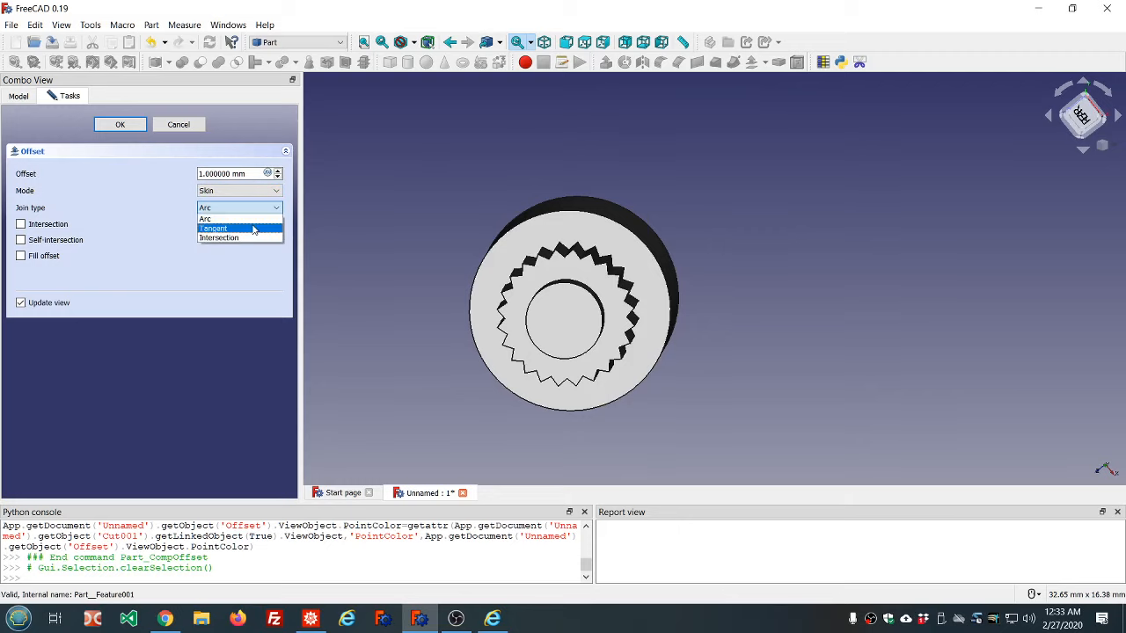
pyautogui.click(249, 237)
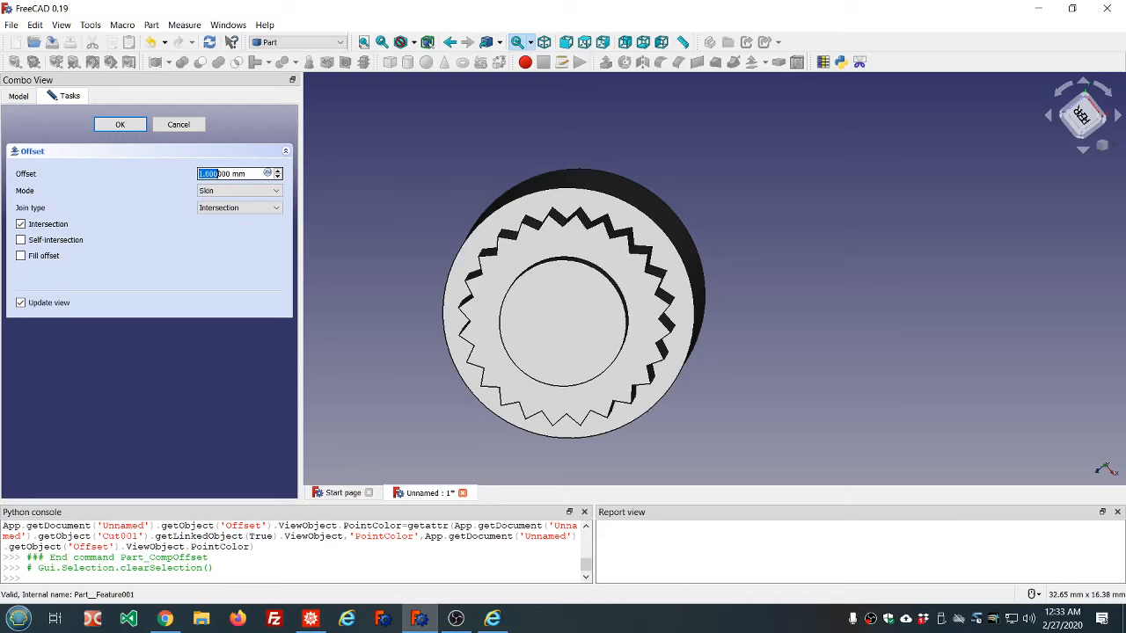
pyautogui.press('BackSpace')
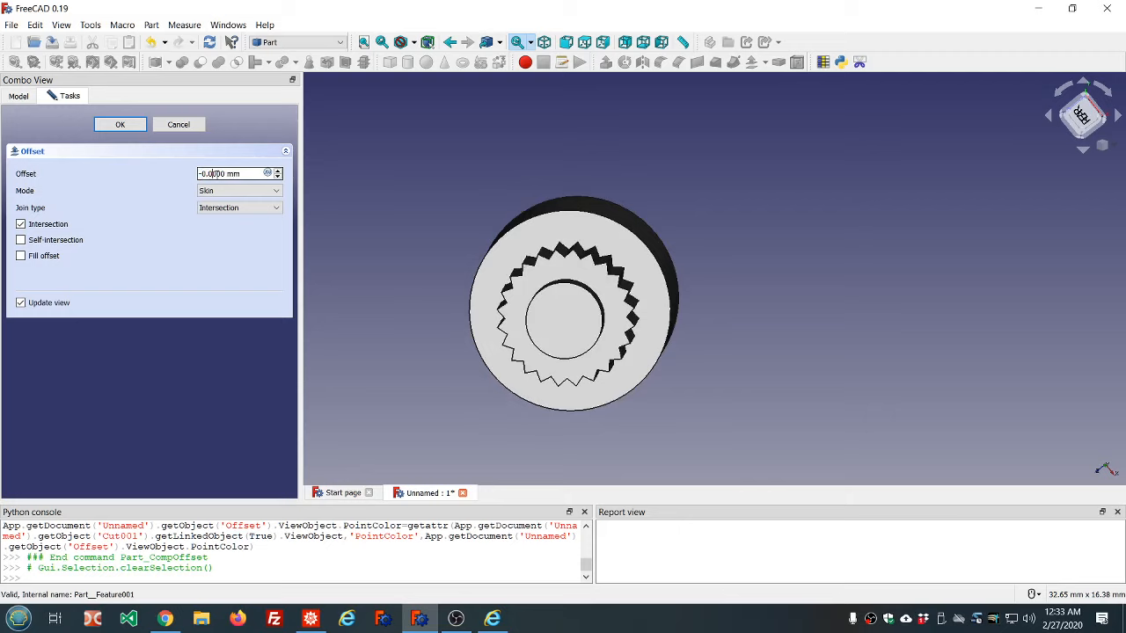
pyautogui.write('5')
pyautogui.click(122, 125)
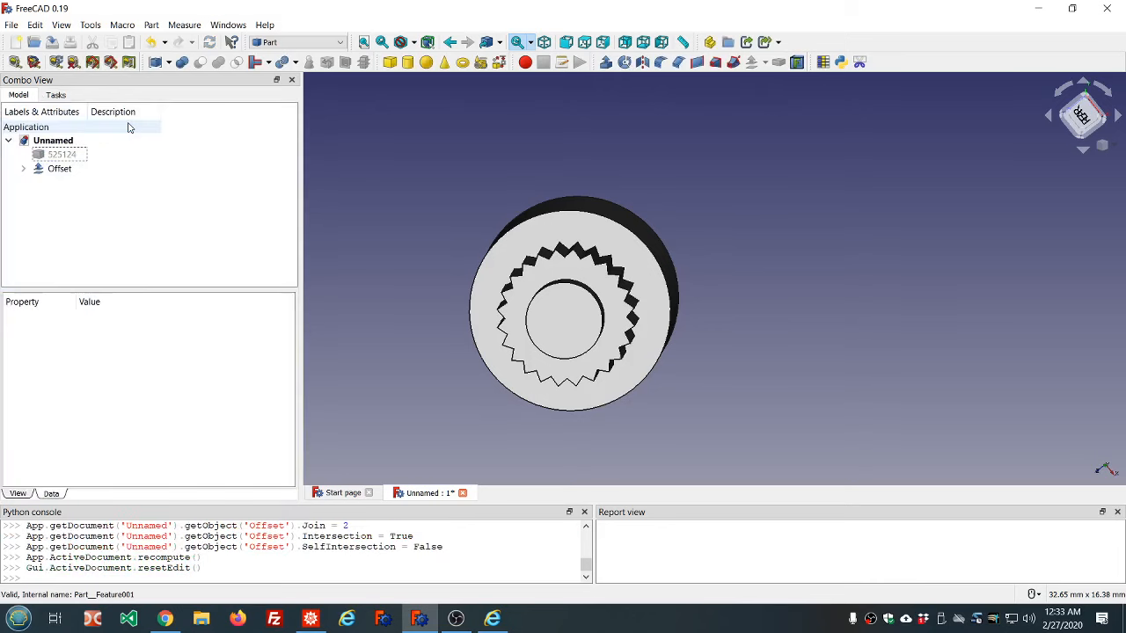
# Step: Hide the source trimmed cylinder nested under the offset and show the holed disc around the offset plug
pyautogui.click(23, 168)
pyautogui.click(65, 185)
pyautogui.press('space')
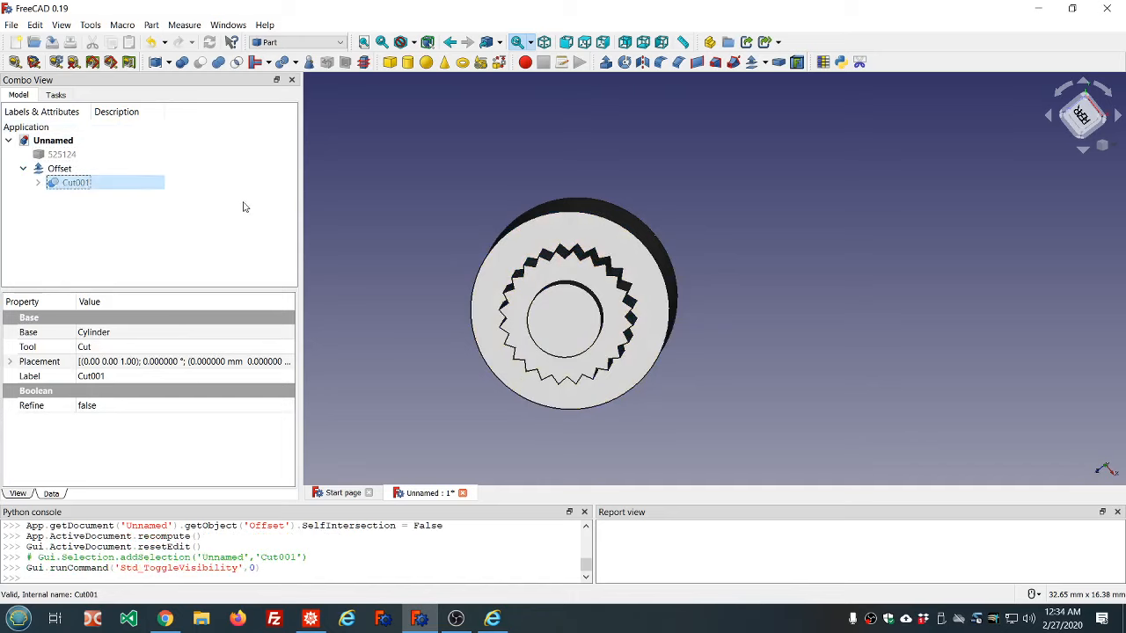
pyautogui.click(376, 223)
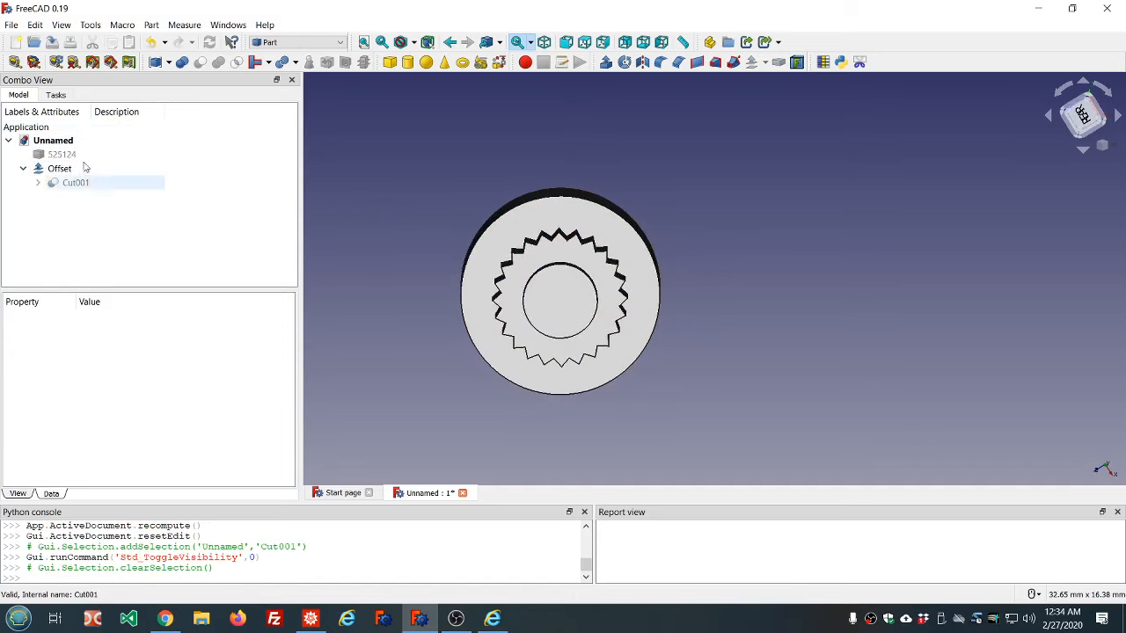
pyautogui.click(38, 184)
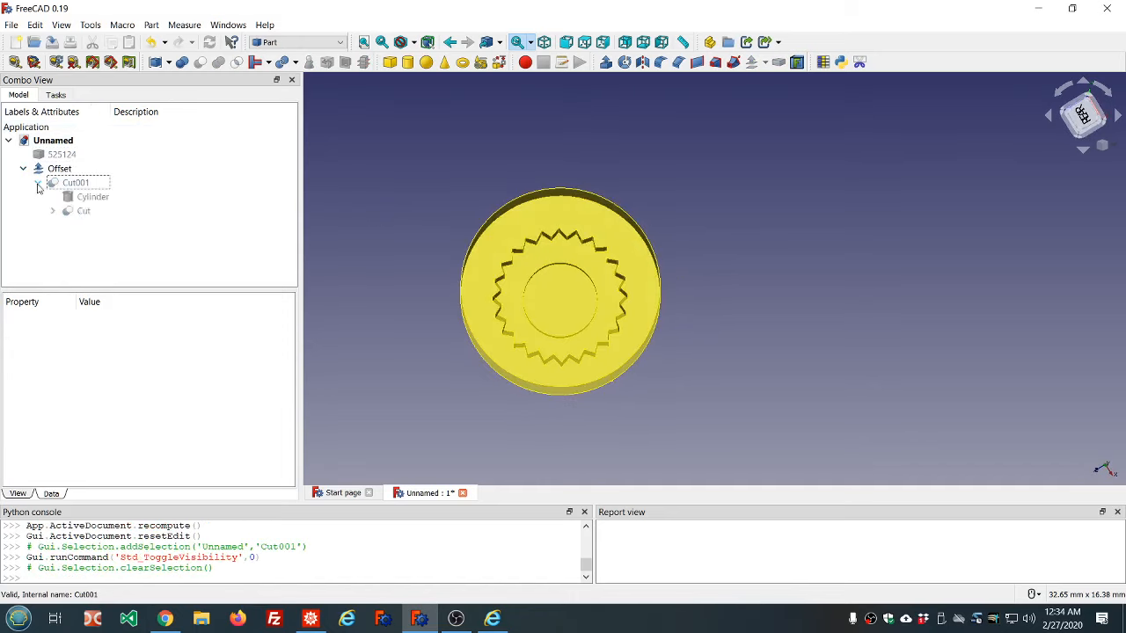
pyautogui.click(67, 211)
pyautogui.press('space')
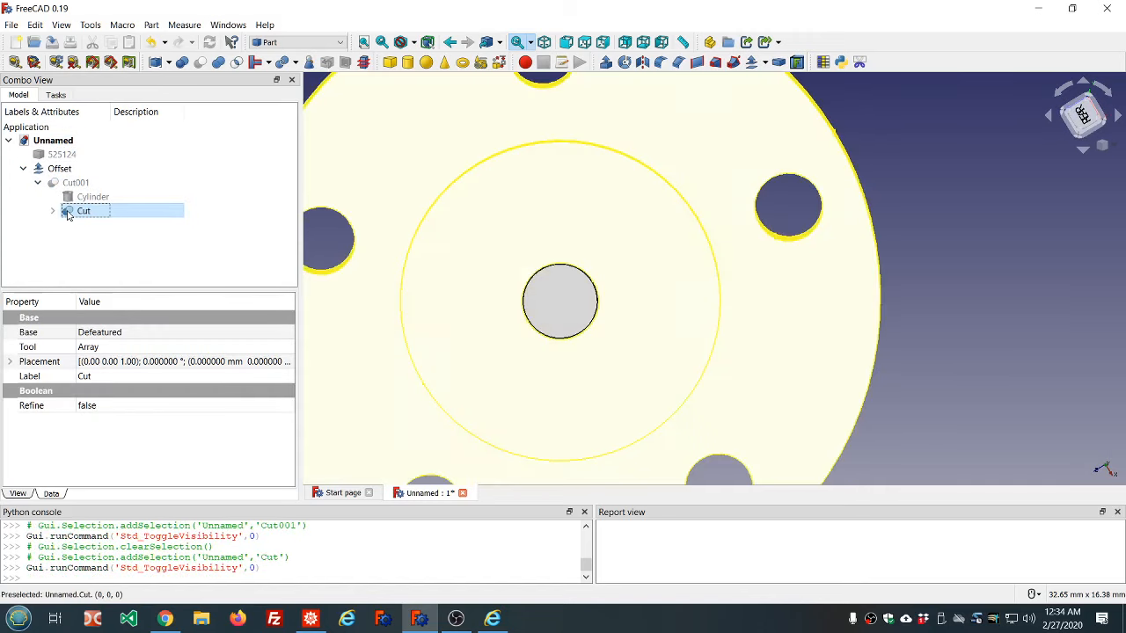
# Step: Fuse the offset plug and the holed disc into one body
pyautogui.click(59, 168)
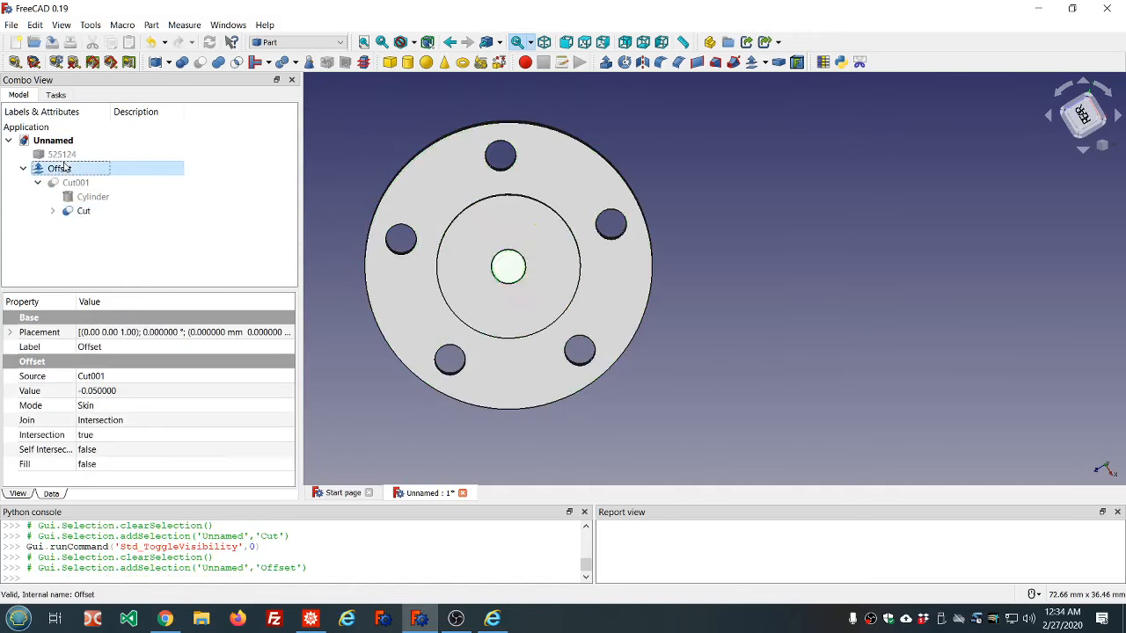
pyautogui.keyDown('ctrl'); pyautogui.click(83, 211); pyautogui.keyUp('ctrl')
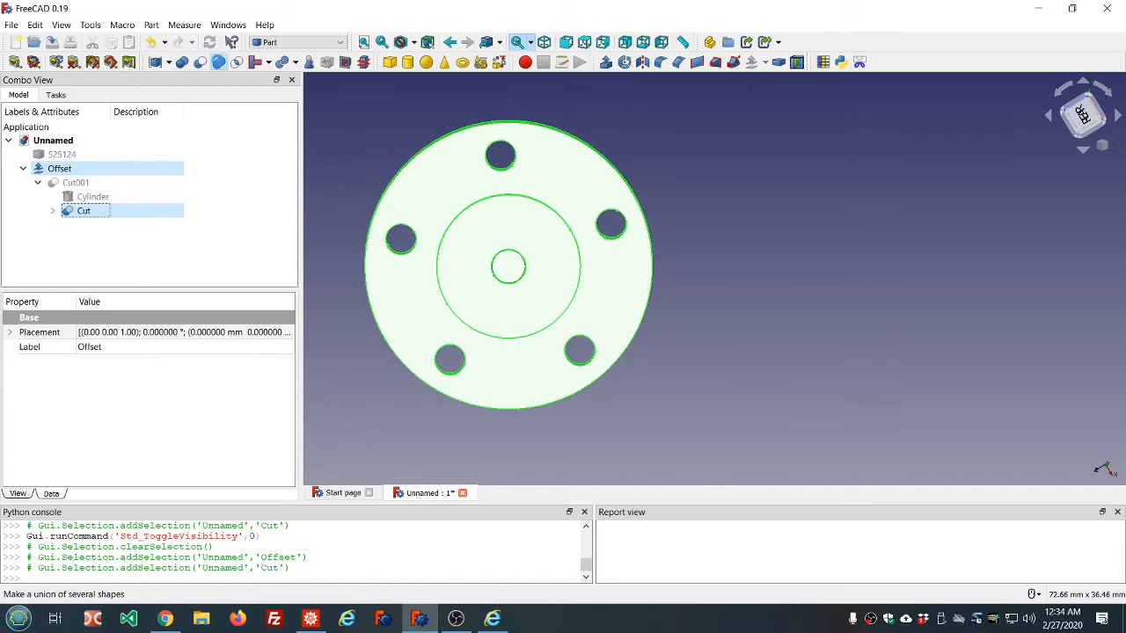
pyautogui.click(219, 64)
pyautogui.moveTo(422, 114); pyautogui.dragTo(609, 203, button='middle')
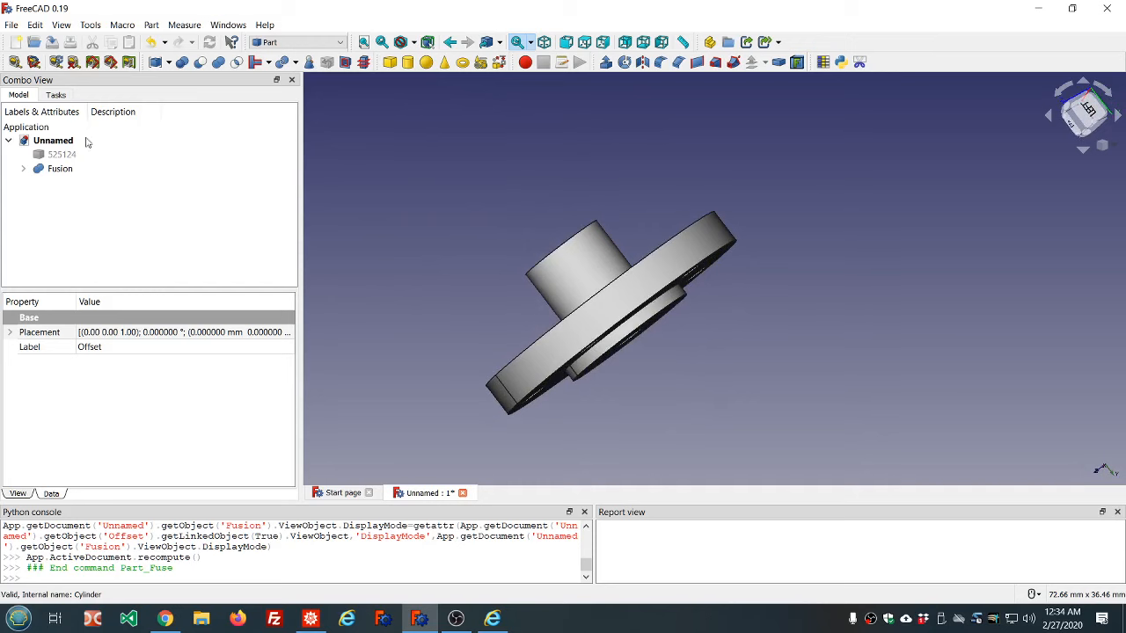
# Step: Create a cross section of the fused body on the XZ guiding plane at position 2.309 mm
pyautogui.click(59, 168)
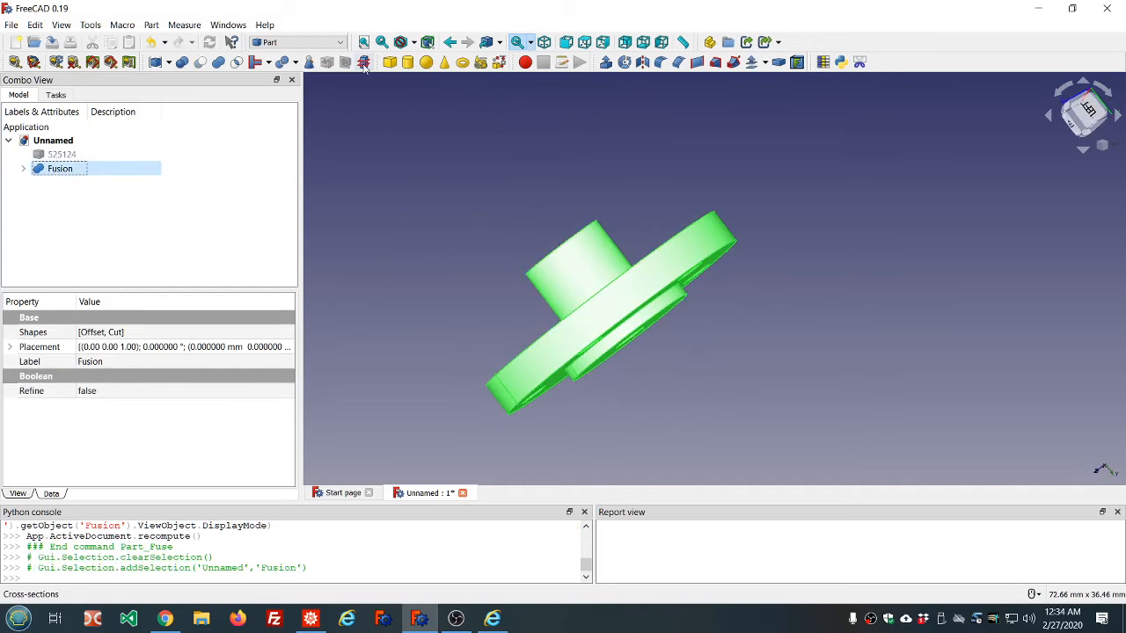
pyautogui.click(364, 62)
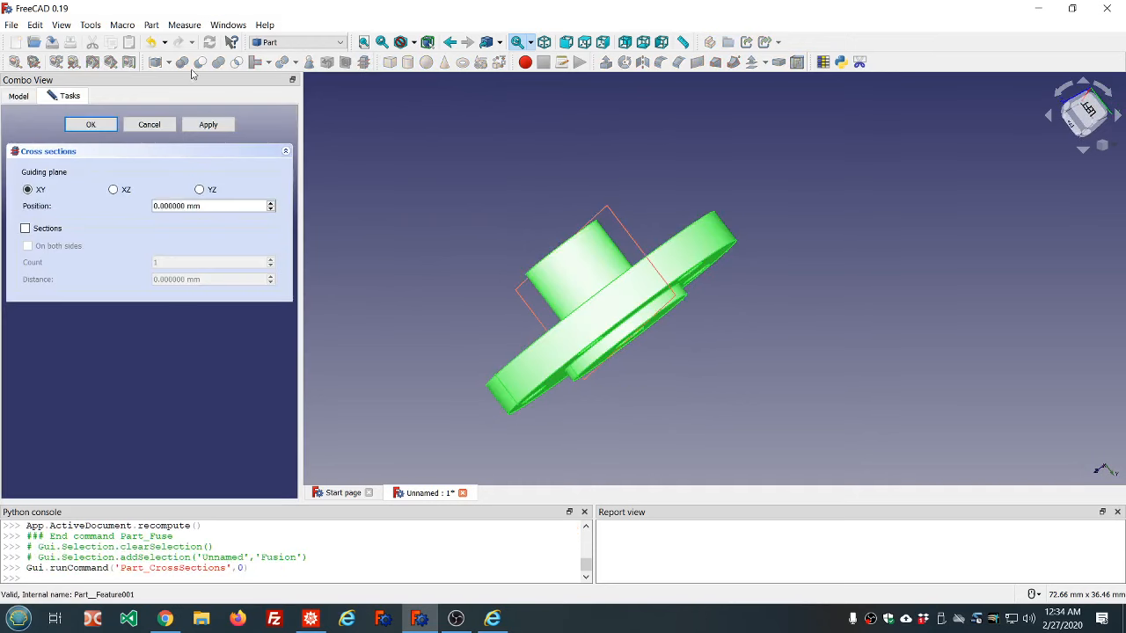
pyautogui.click(145, 125)
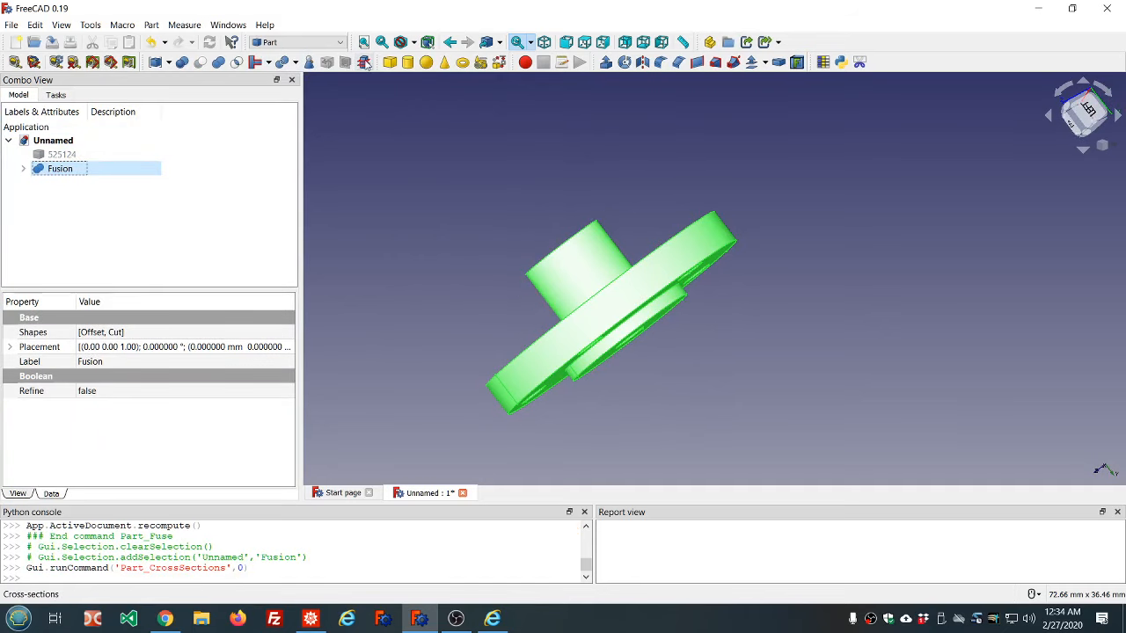
pyautogui.click(364, 62)
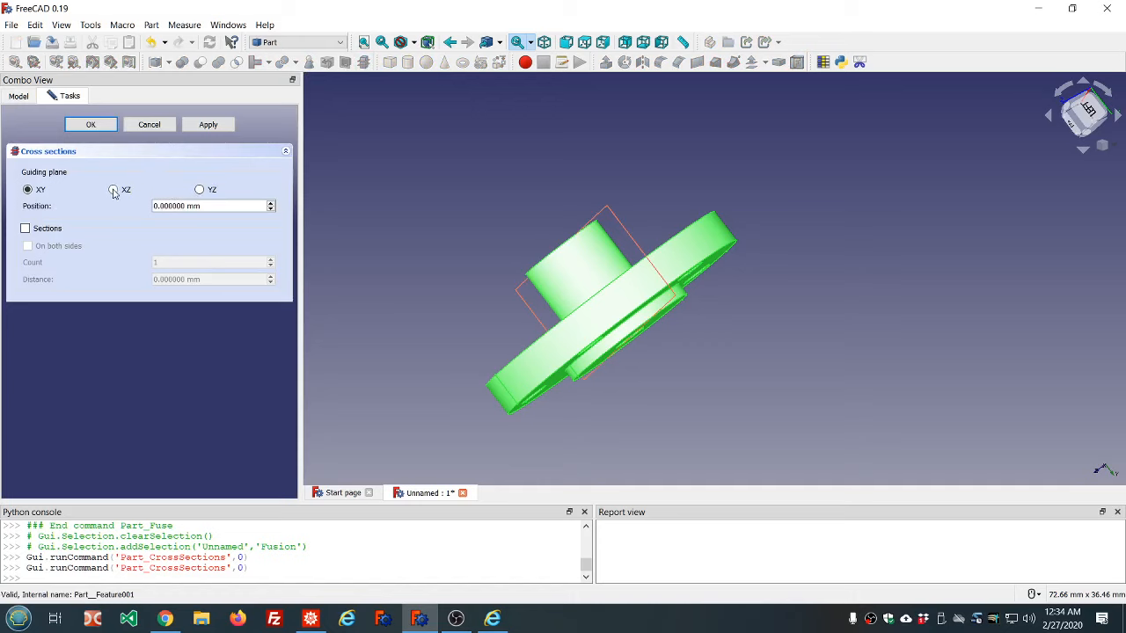
pyautogui.click(113, 190)
pyautogui.scroll(3, 214, 206)
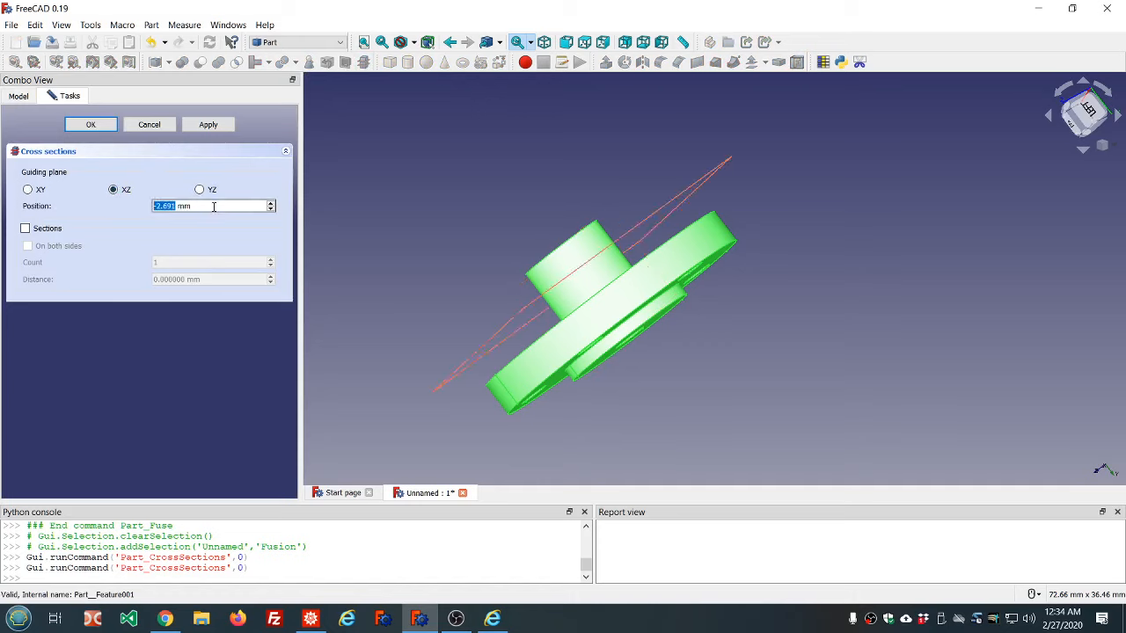
pyautogui.moveTo(474, 245); pyautogui.dragTo(503, 233, button='middle')
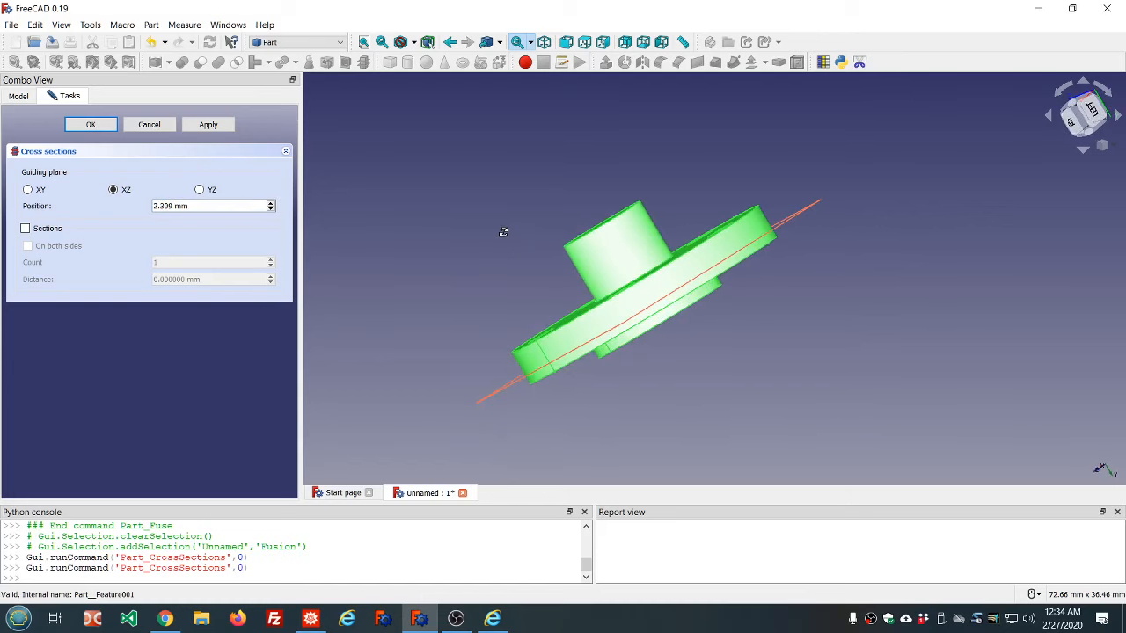
pyautogui.click(101, 125)
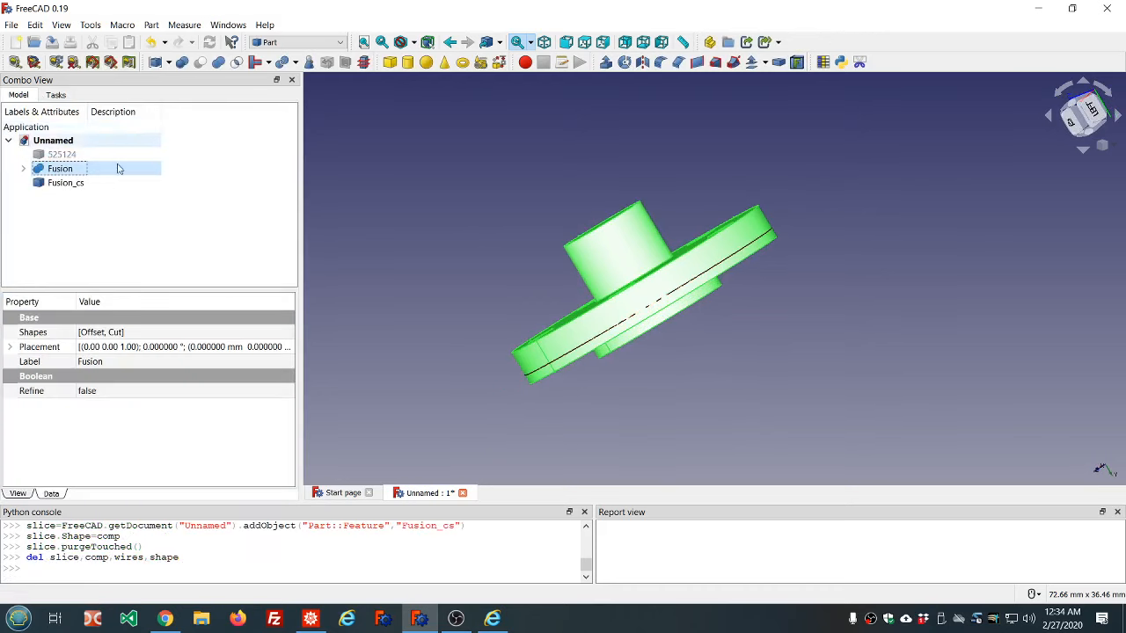
# Step: Hide the fused body and examine the gap between its cross section's toothed outlines up close in front view
pyautogui.press('space')
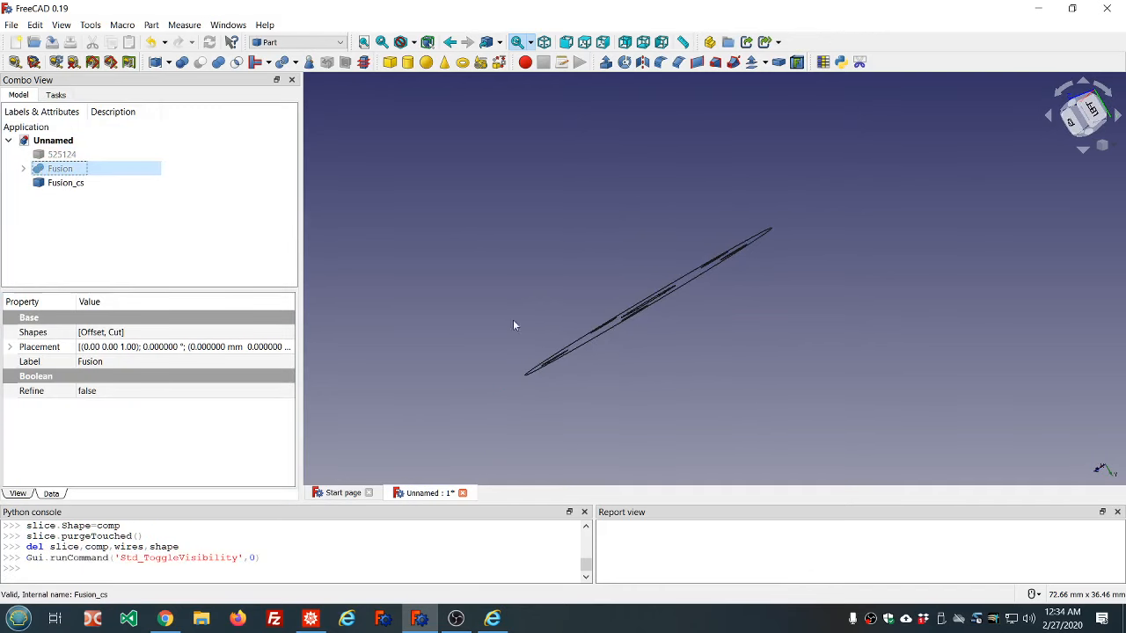
pyautogui.moveTo(623, 369); pyautogui.dragTo(554, 243, button='middle')
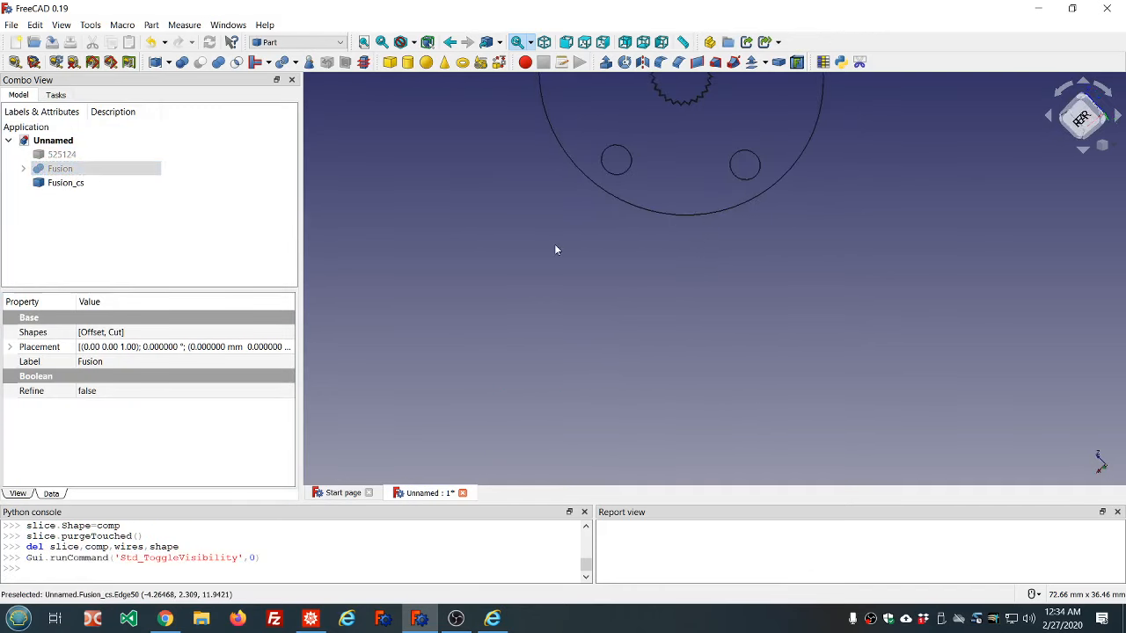
pyautogui.scroll(-5, 554, 244)
pyautogui.scroll(4, 599, 195)
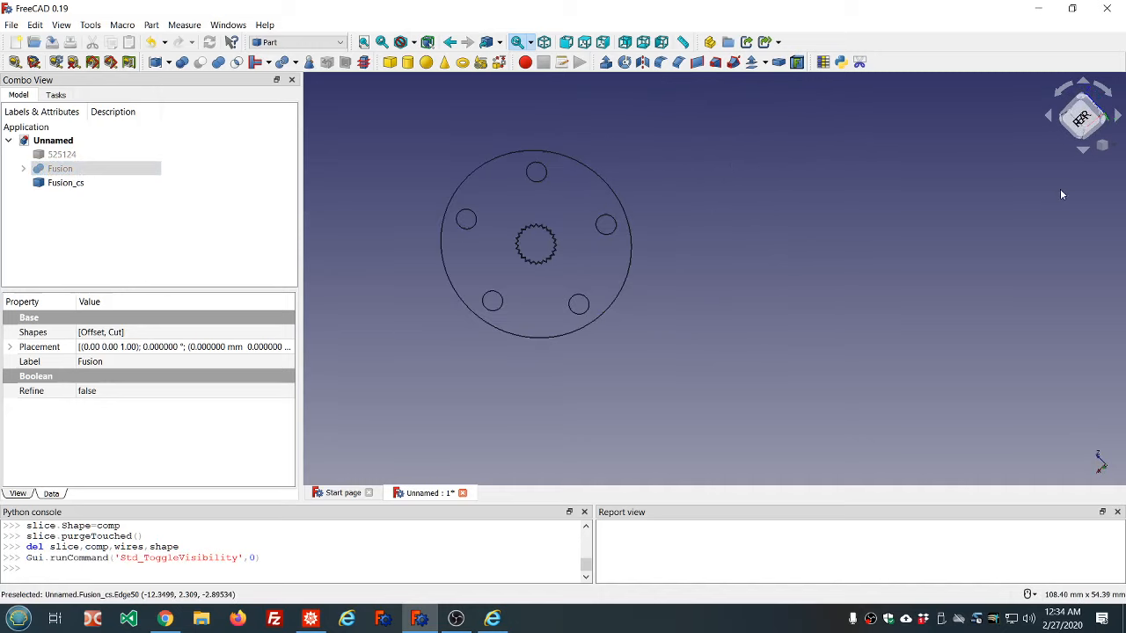
pyautogui.click(566, 42)
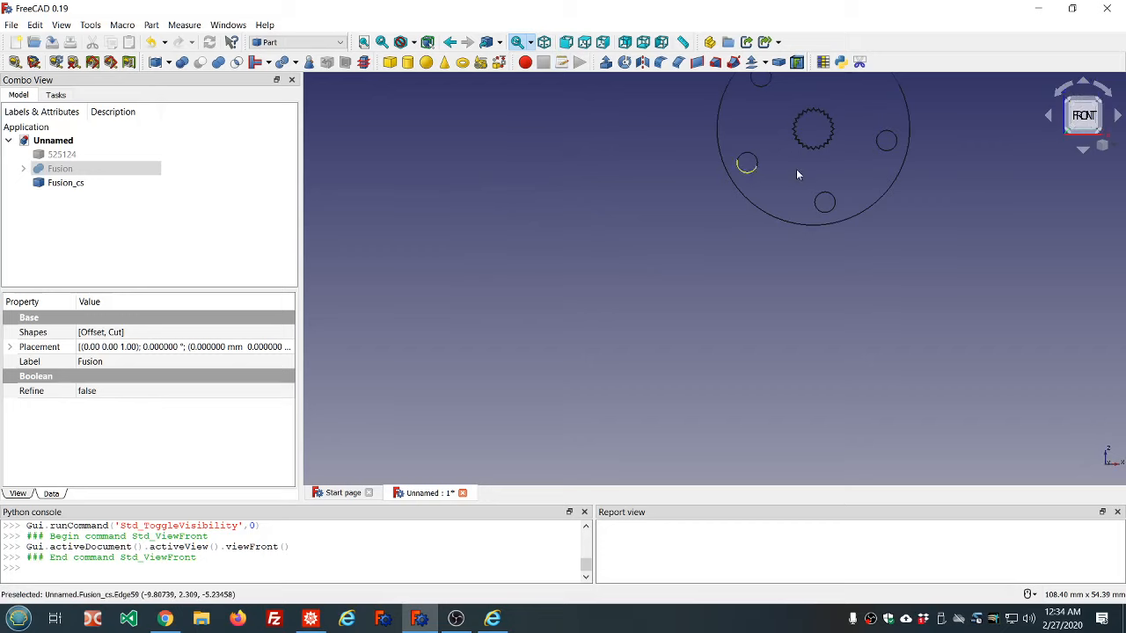
pyautogui.scroll(-5, 796, 169)
pyautogui.scroll(-2, 940, 134)
pyautogui.scroll(5, 897, 157)
pyautogui.scroll(-1, 897, 157)
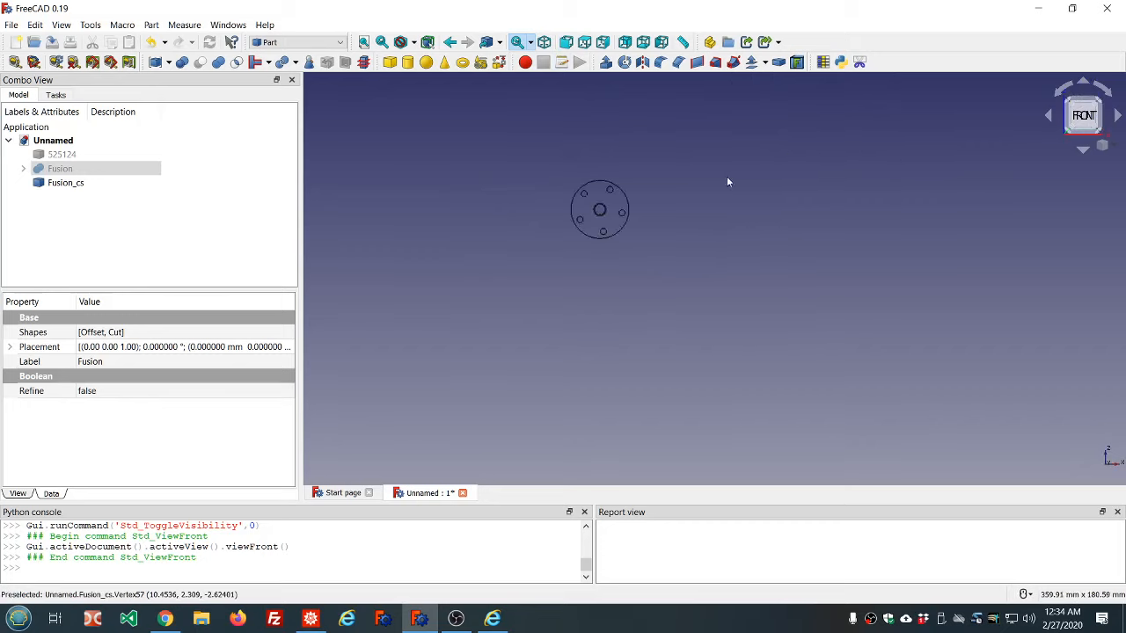
pyautogui.scroll(6, 609, 203)
pyautogui.scroll(5, 533, 215)
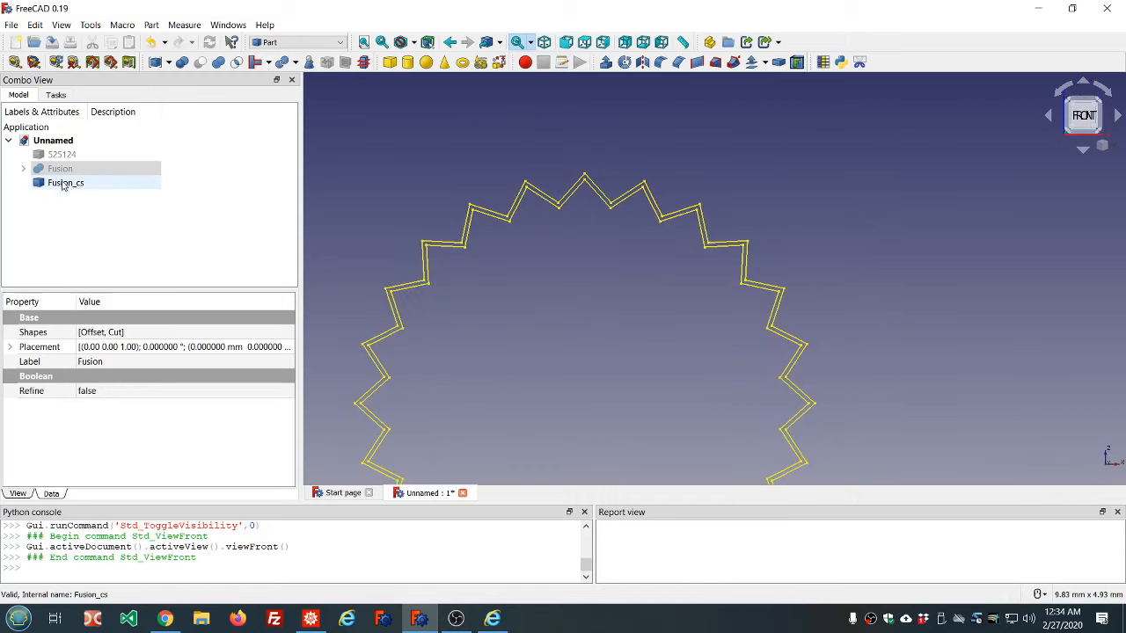
# Step: Expand the fusion and its holed disc in the model tree, and show the disc together with the cross section
pyautogui.click(24, 169)
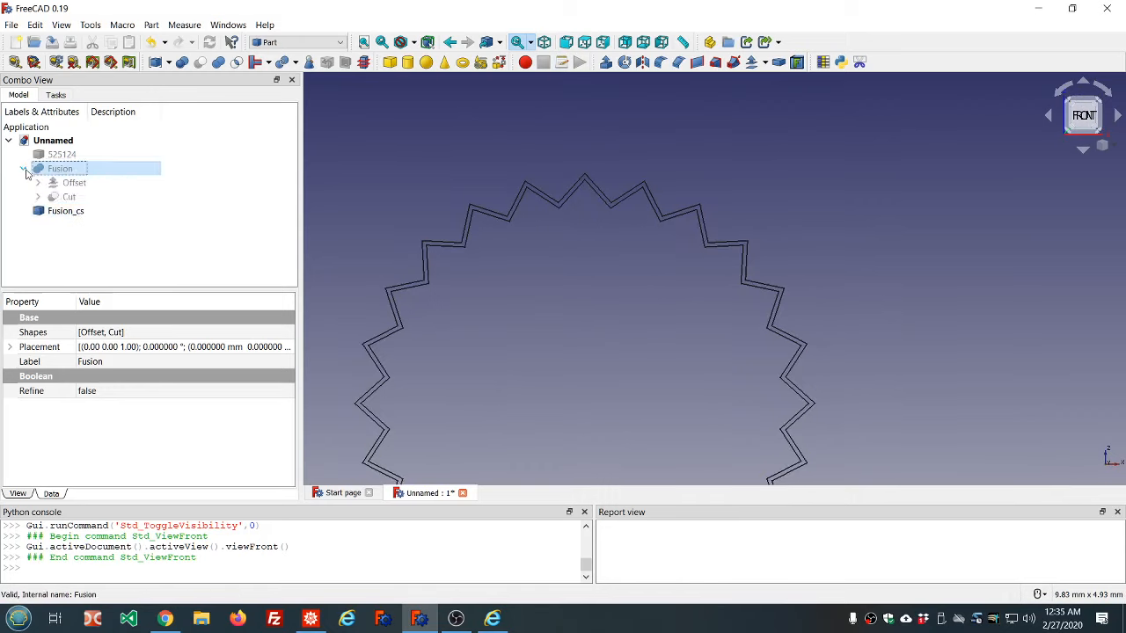
pyautogui.click(58, 197)
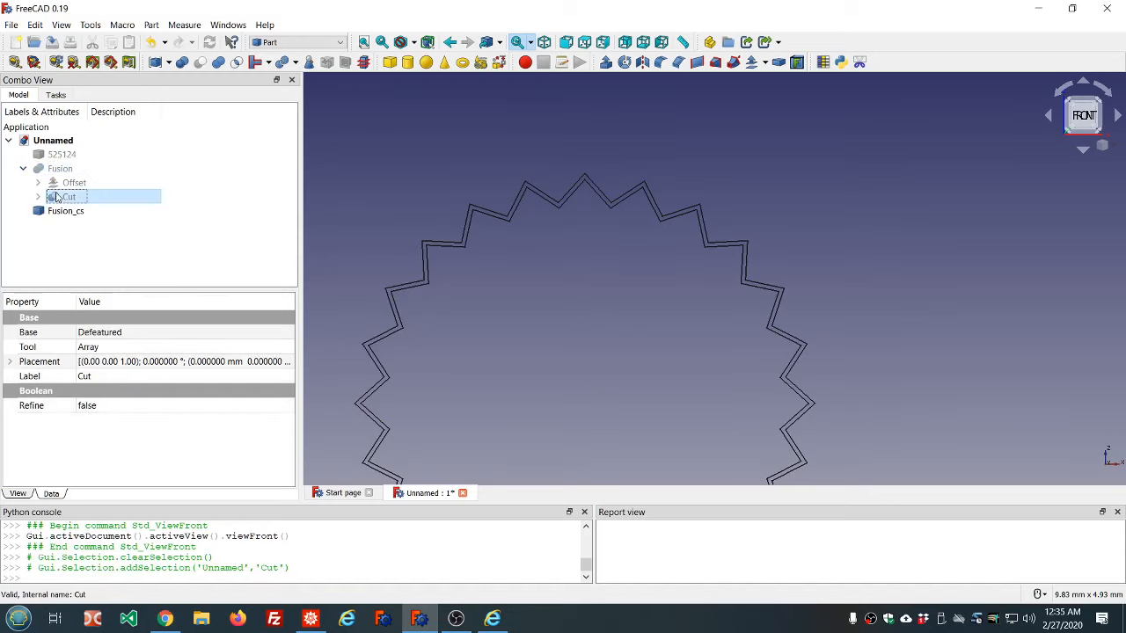
pyautogui.click(38, 197)
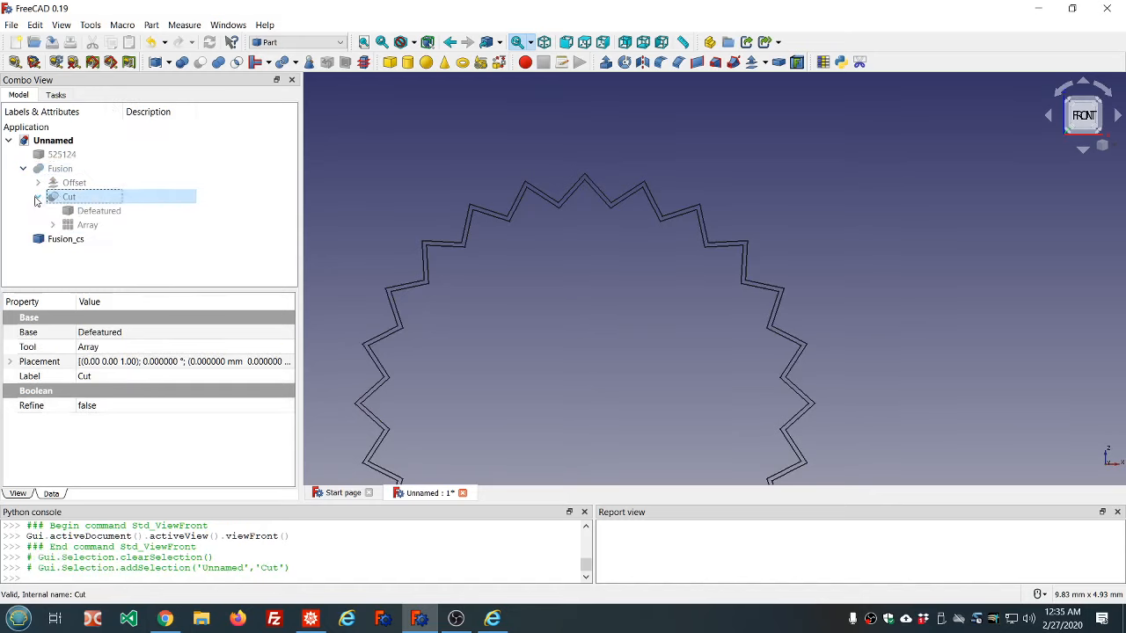
pyautogui.click(62, 198)
pyautogui.press('space')
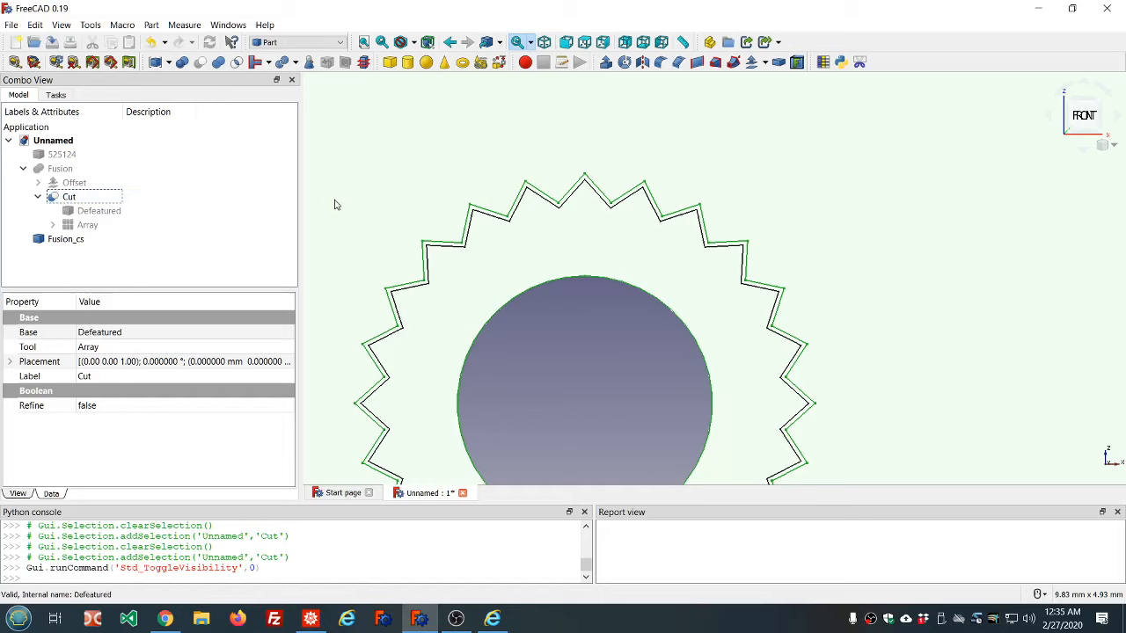
pyautogui.scroll(-6, 335, 202)
pyautogui.scroll(-4, 370, 216)
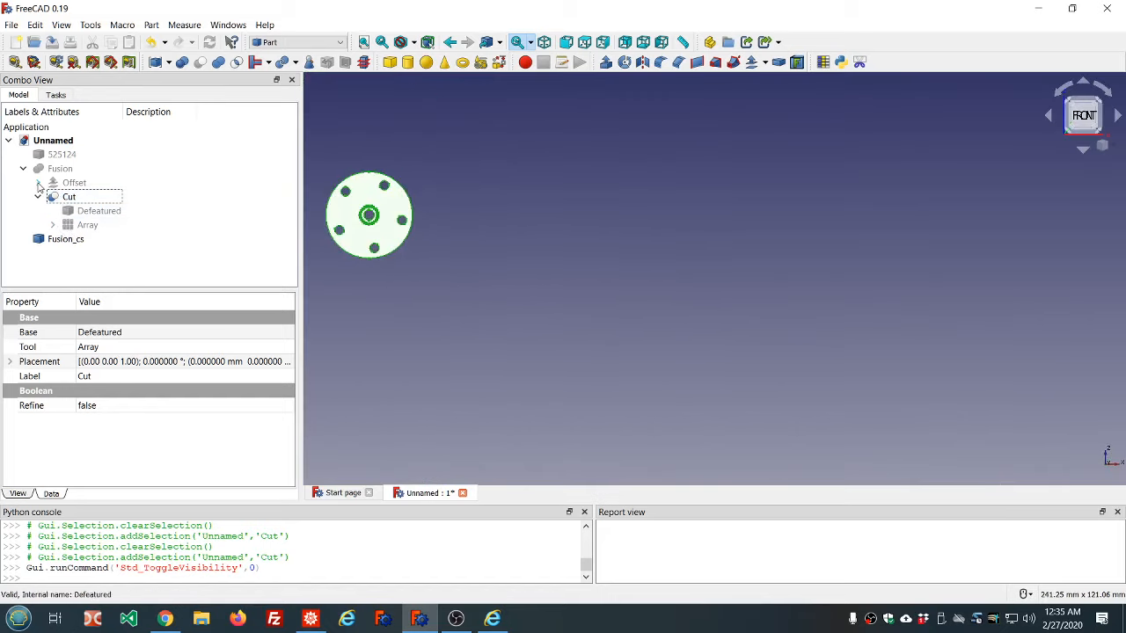
# Step: Hide the holed disc and show the original trimmed cylinder nested under the offset
pyautogui.click(37, 183)
pyautogui.click(69, 211)
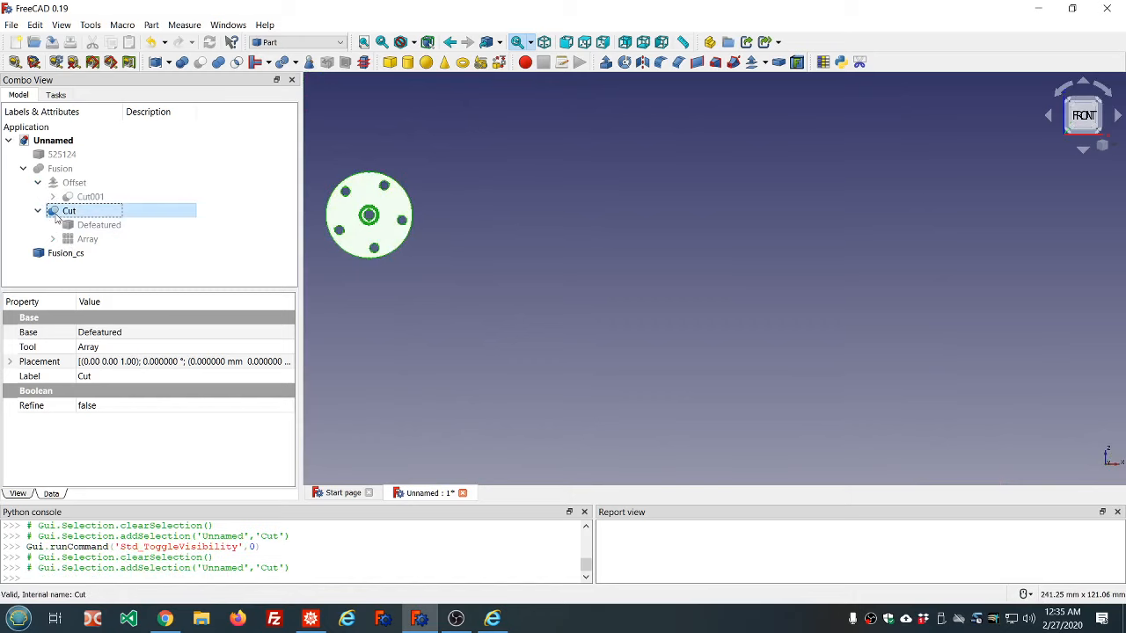
pyautogui.press('space')
pyautogui.click(88, 197)
pyautogui.press('space')
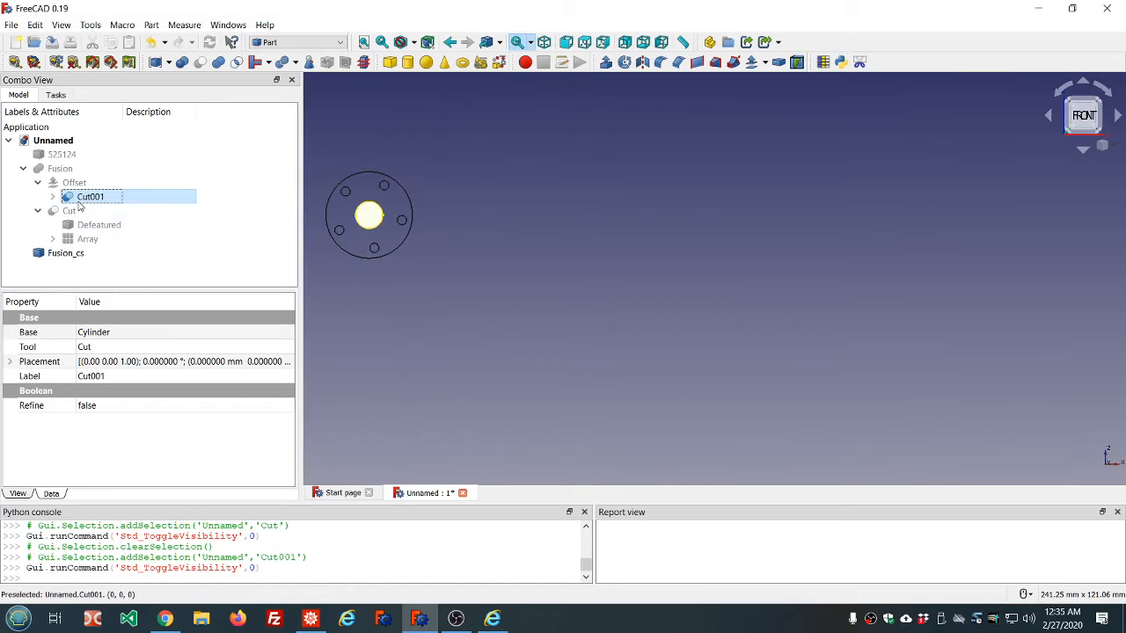
# Step: Examine the trimmed cylinder's toothed end face-on and at an angle against the cross-section outline
pyautogui.scroll(5, 351, 220)
pyautogui.scroll(-5, 512, 246)
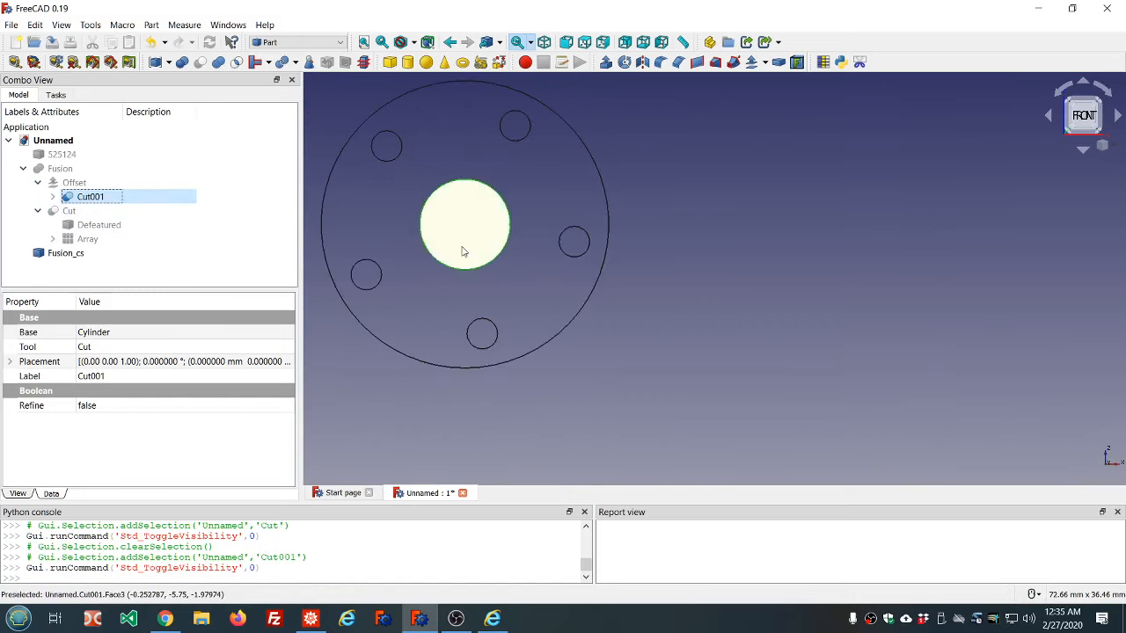
pyautogui.moveTo(463, 252); pyautogui.dragTo(923, 292, button='middle')
pyautogui.scroll(4, 995, 314)
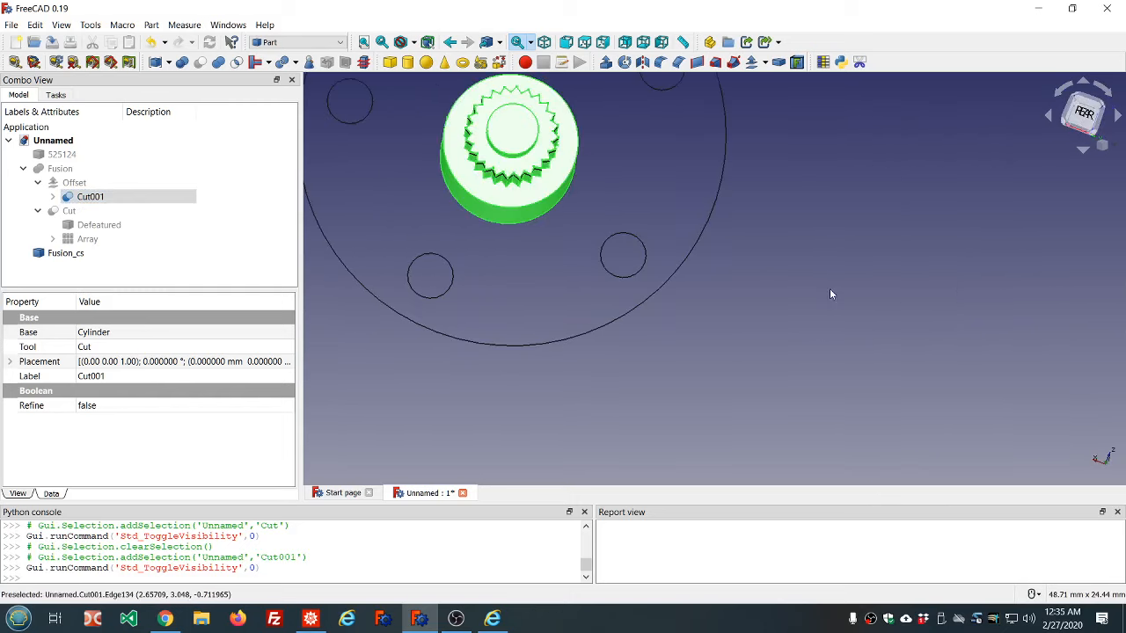
pyautogui.moveTo(655, 224); pyautogui.dragTo(641, 225, button='middle')
pyautogui.scroll(4, 494, 128)
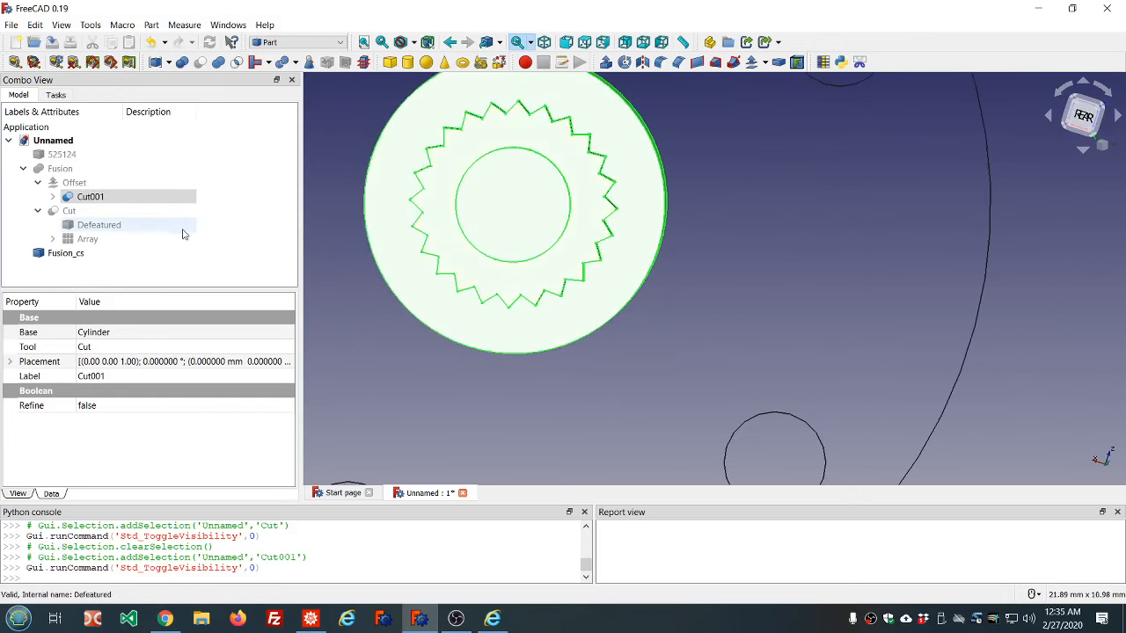
pyautogui.click(214, 264)
pyautogui.moveTo(519, 374); pyautogui.dragTo(469, 261, button='middle')
pyautogui.scroll(-5, 549, 204)
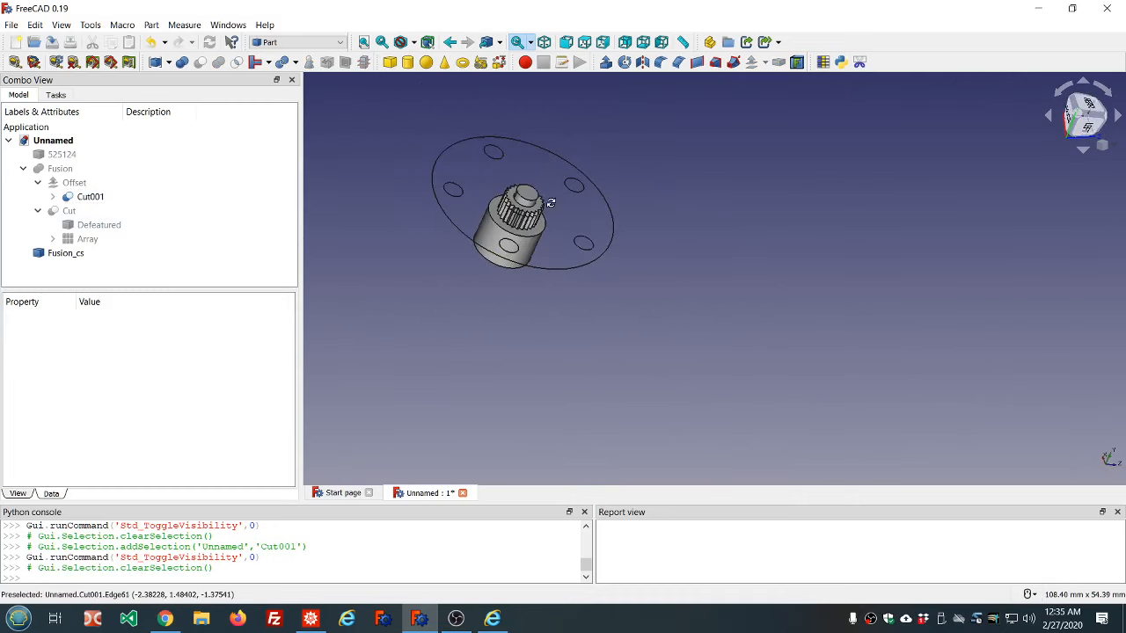
pyautogui.moveTo(549, 204); pyautogui.dragTo(532, 193, button='middle')
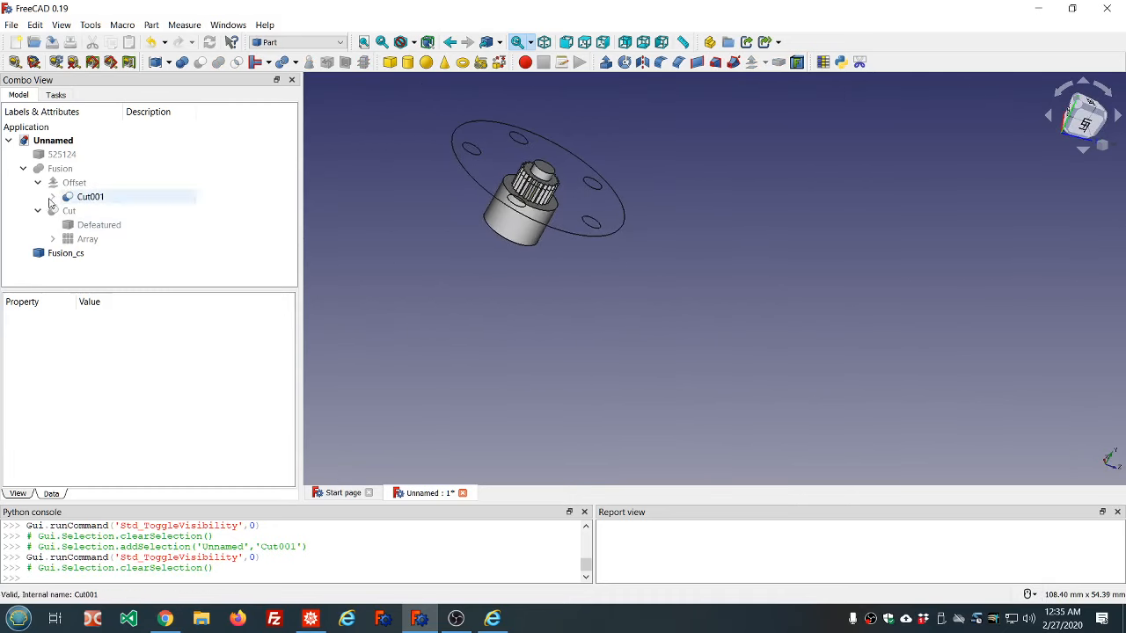
# Step: Create a cross section of the trimmed cylinder on the XZ plane at position 1.25 mm
pyautogui.click(92, 197)
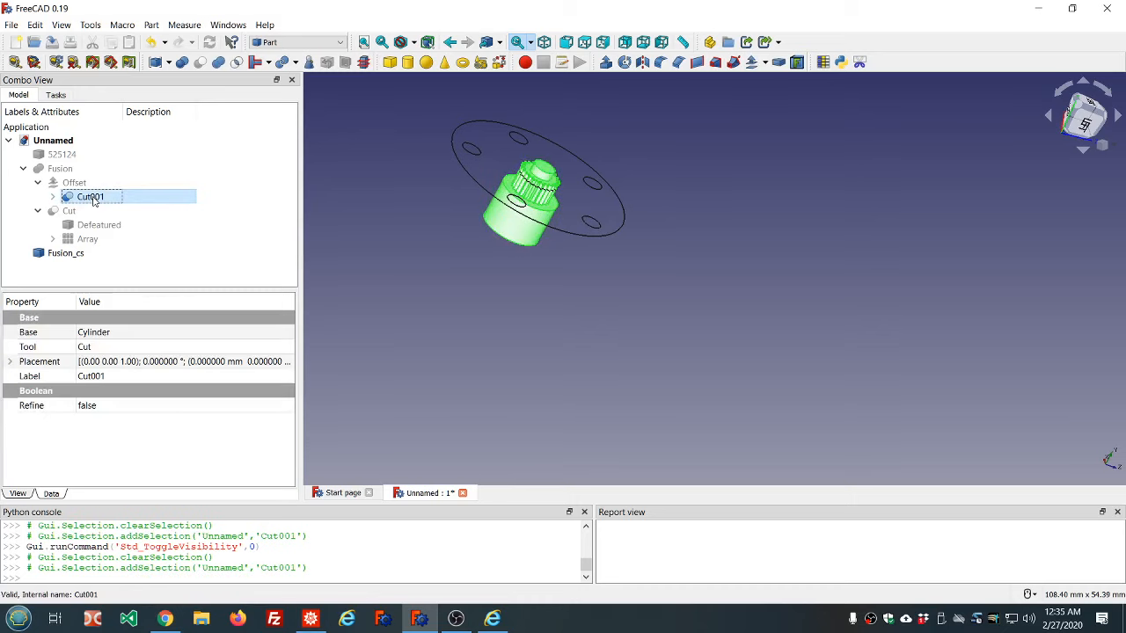
pyautogui.click(363, 61)
pyautogui.click(113, 190)
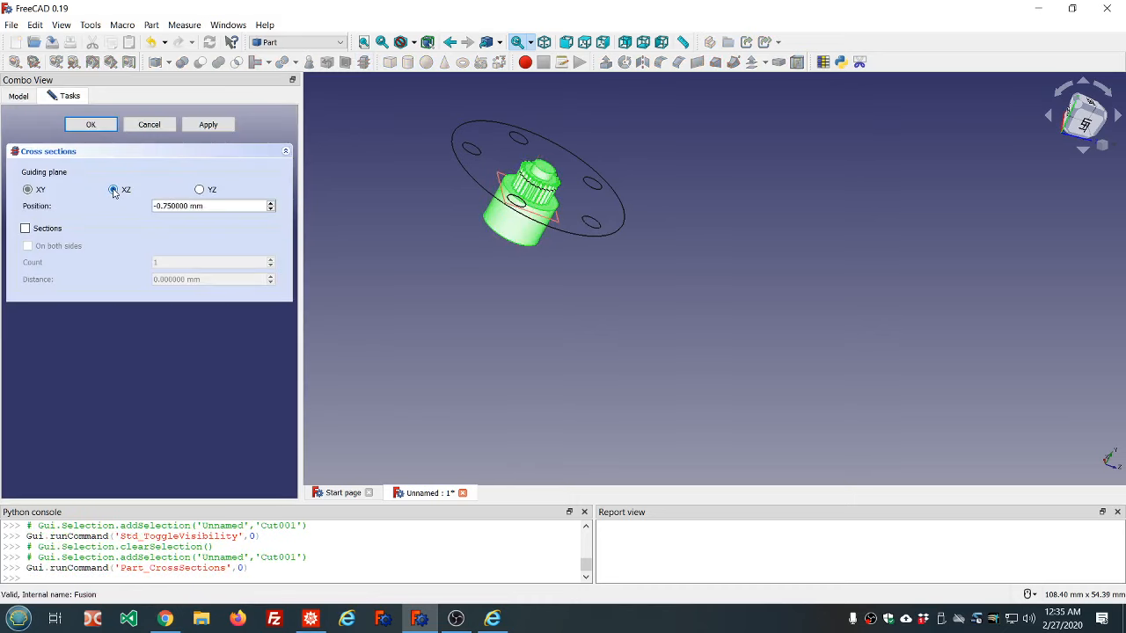
pyautogui.moveTo(444, 299); pyautogui.dragTo(455, 276, button='middle')
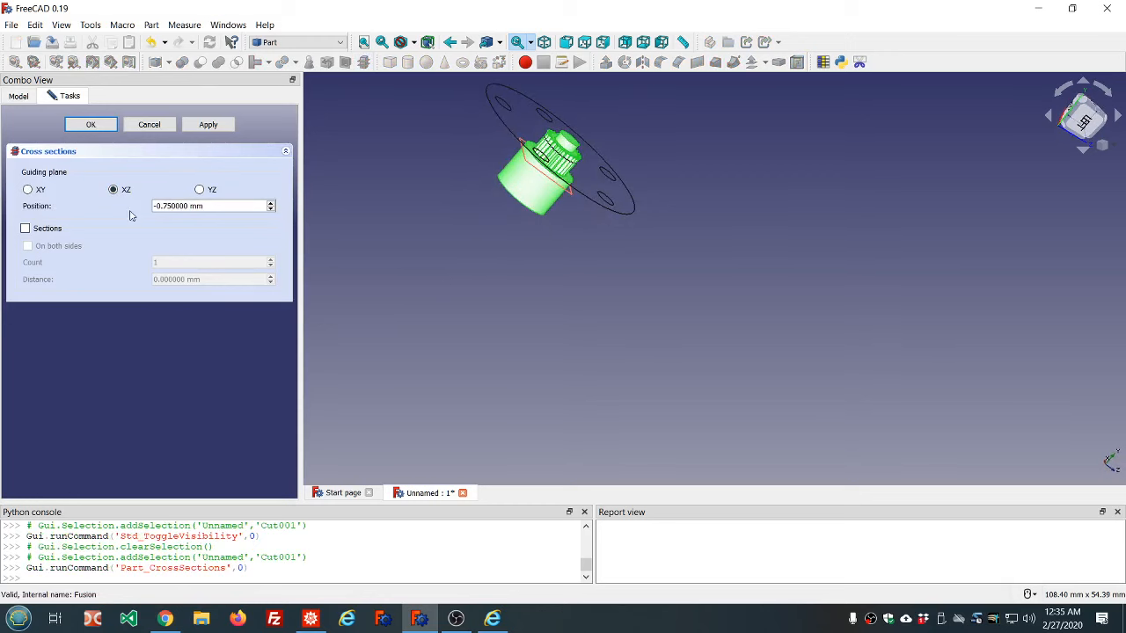
pyautogui.scroll(1, 205, 211)
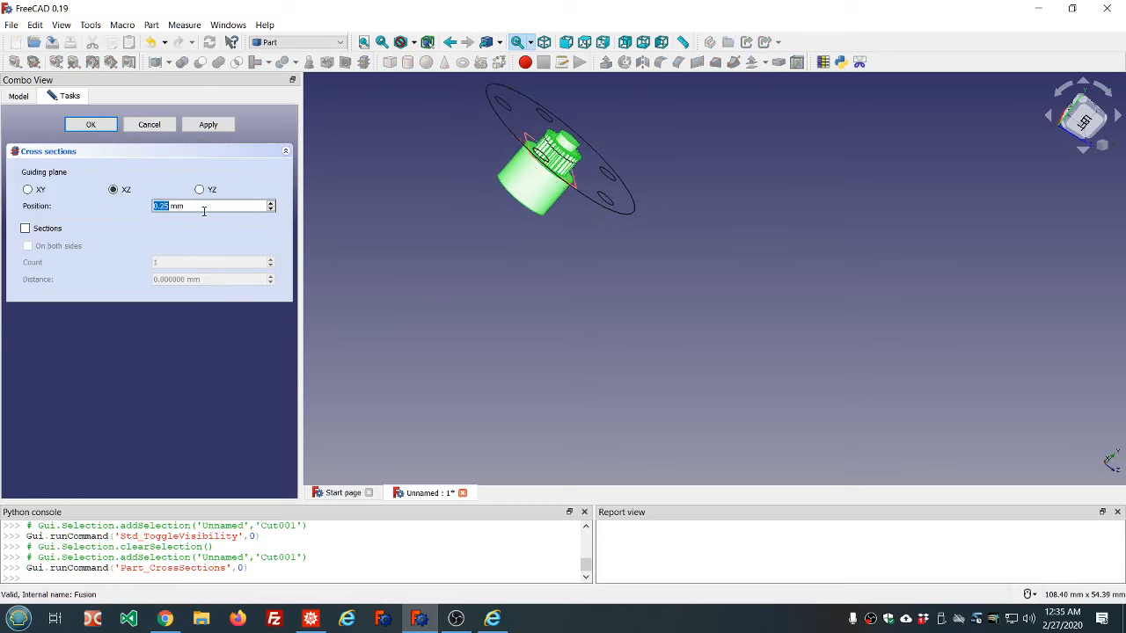
pyautogui.scroll(1, 204, 211)
pyautogui.moveTo(427, 245); pyautogui.dragTo(431, 215, button='middle')
pyautogui.scroll(-2, 430, 216)
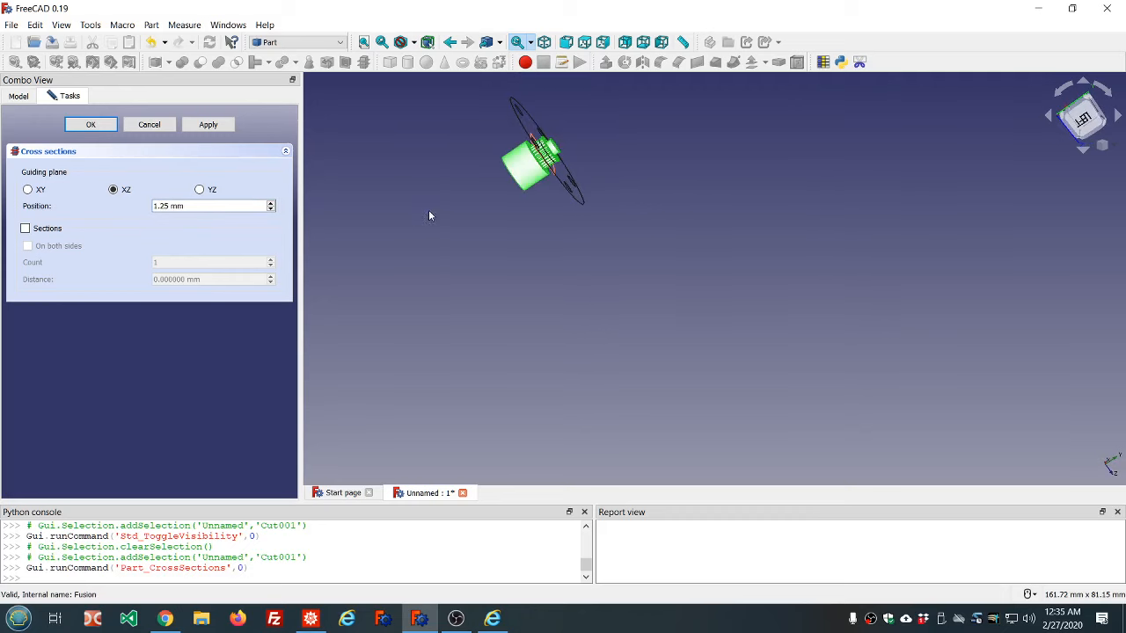
pyautogui.click(90, 124)
# Step: Hide the trimmed cylinder and show the two cross sections' toothed outlines up close in rear view
pyautogui.click(126, 252)
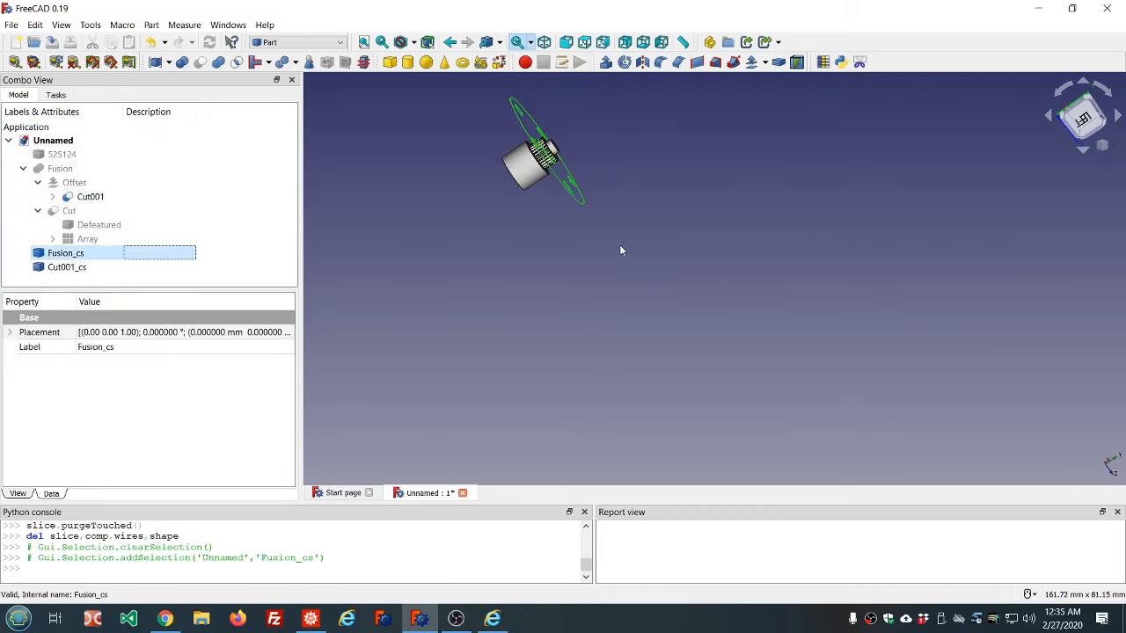
pyautogui.moveTo(628, 234); pyautogui.dragTo(549, 283, button='middle')
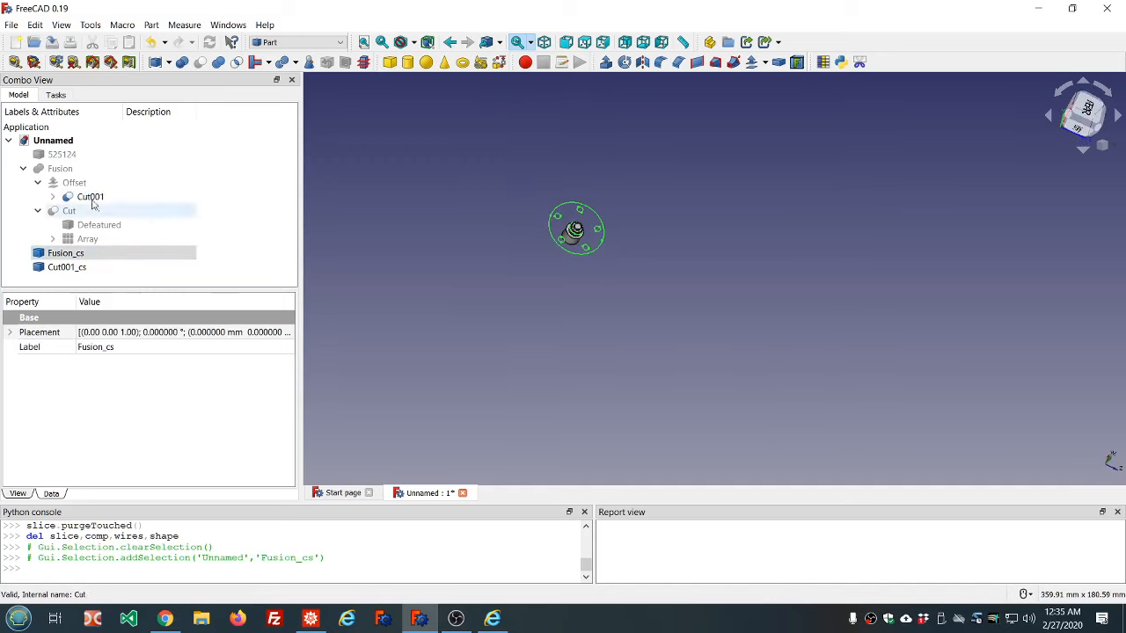
pyautogui.click(90, 196)
pyautogui.press('space')
pyautogui.moveTo(645, 247); pyautogui.dragTo(603, 272, button='middle')
pyautogui.scroll(8, 599, 219)
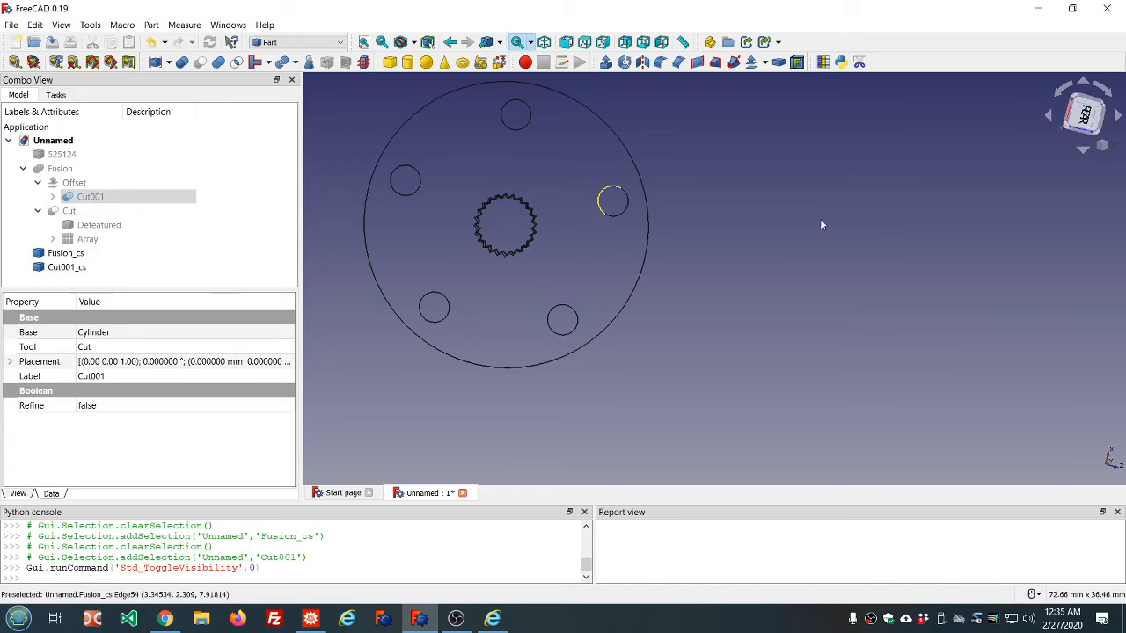
pyautogui.click(1080, 128)
pyautogui.scroll(-8, 629, 287)
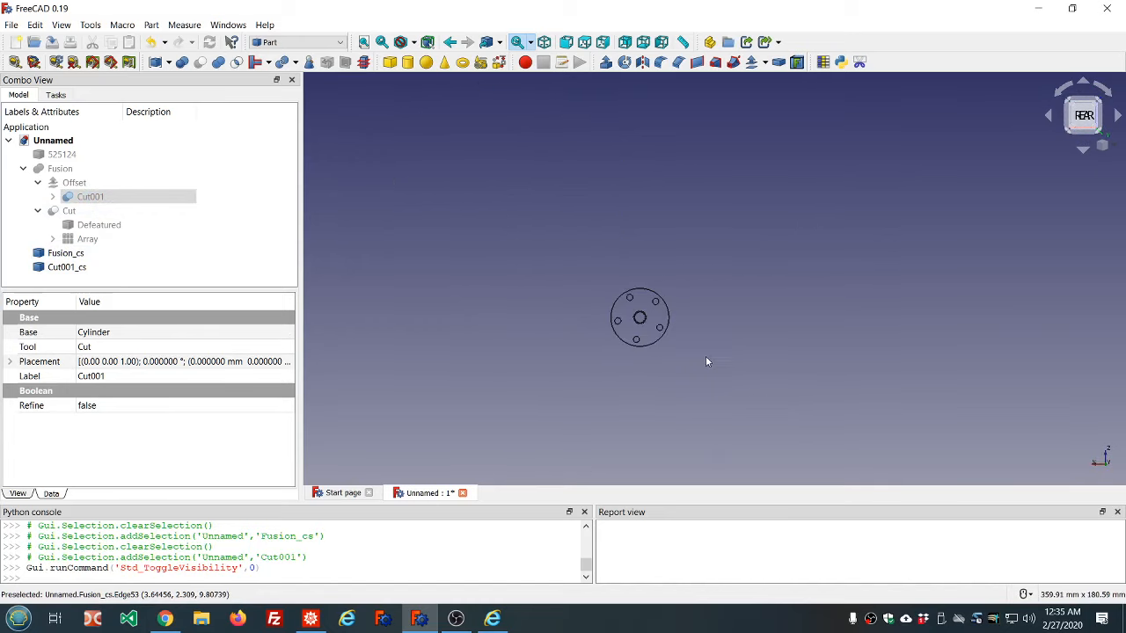
pyautogui.scroll(8, 706, 356)
pyautogui.scroll(8, 332, 144)
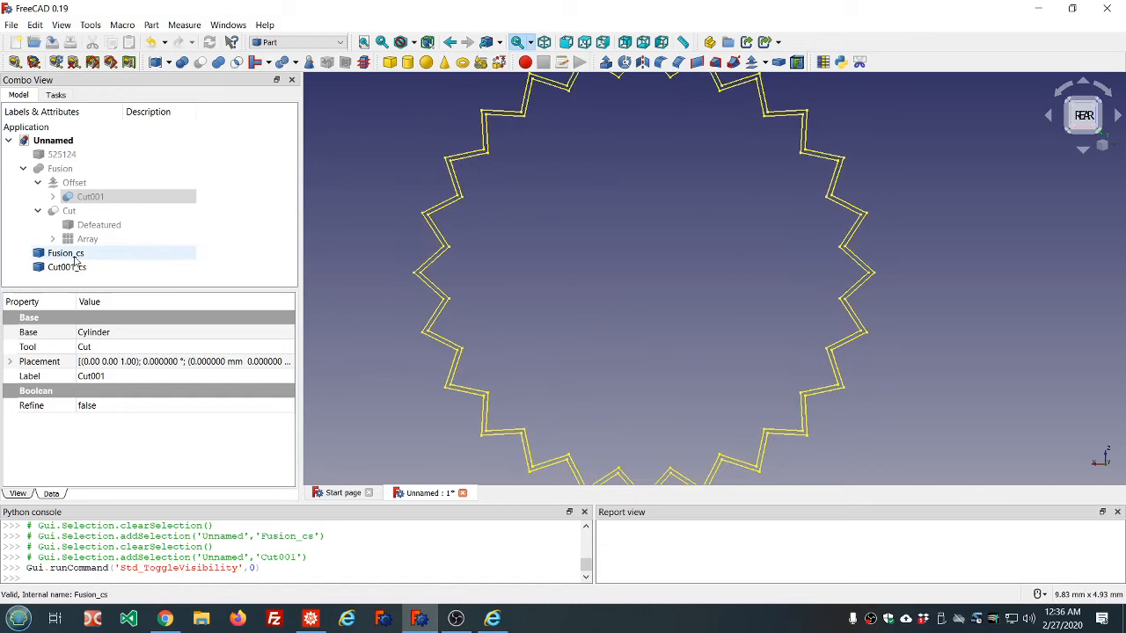
# Step: Compare the toothed outlines by highlighting the fusion's cross section and the trimmed cylinder's cross section in turn
pyautogui.click(75, 255)
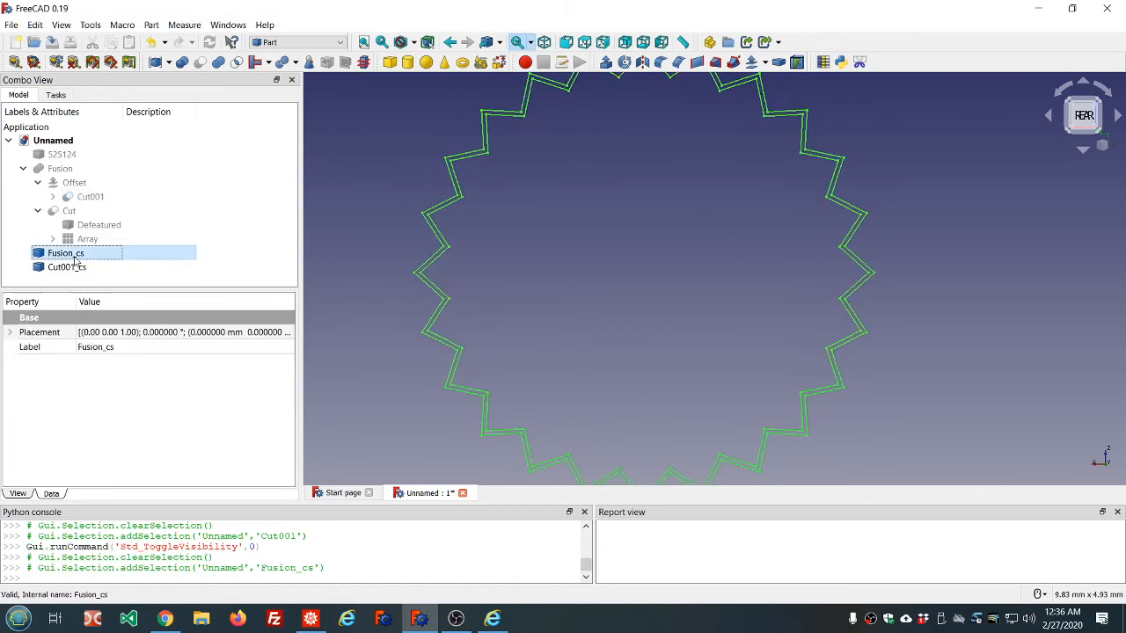
pyautogui.click(74, 269)
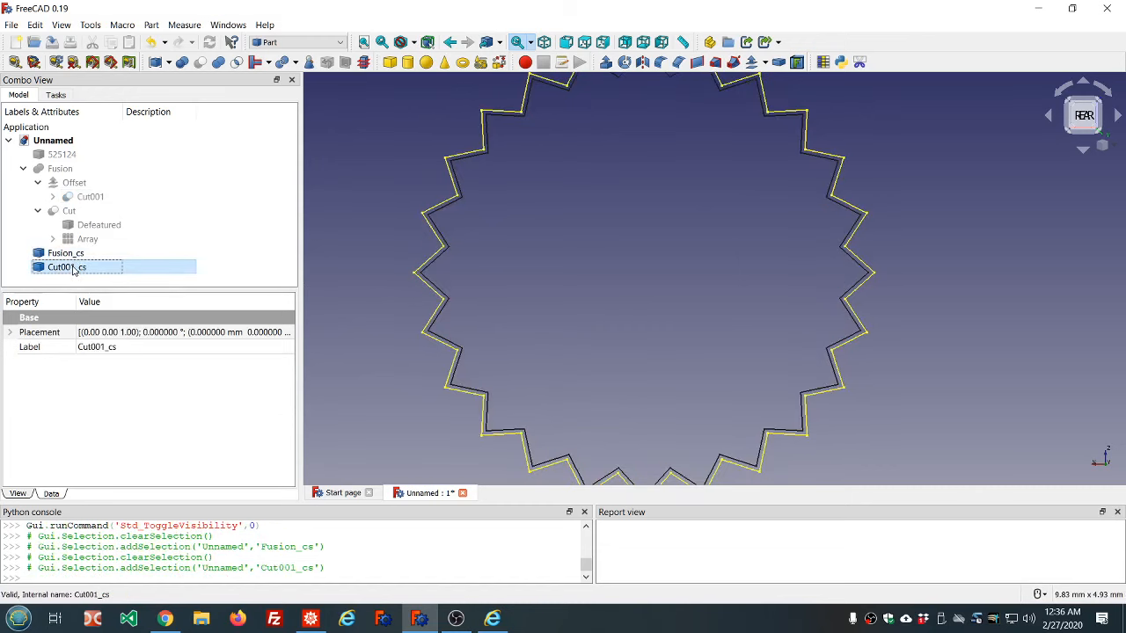
pyautogui.scroll(-2, 356, 273)
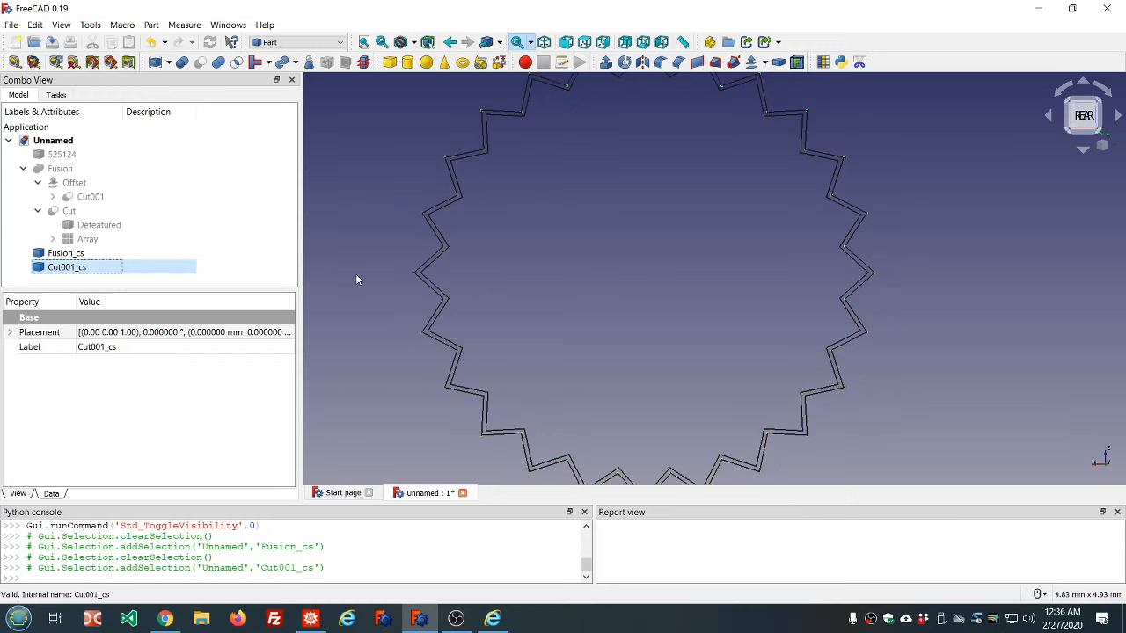
pyautogui.click(68, 255)
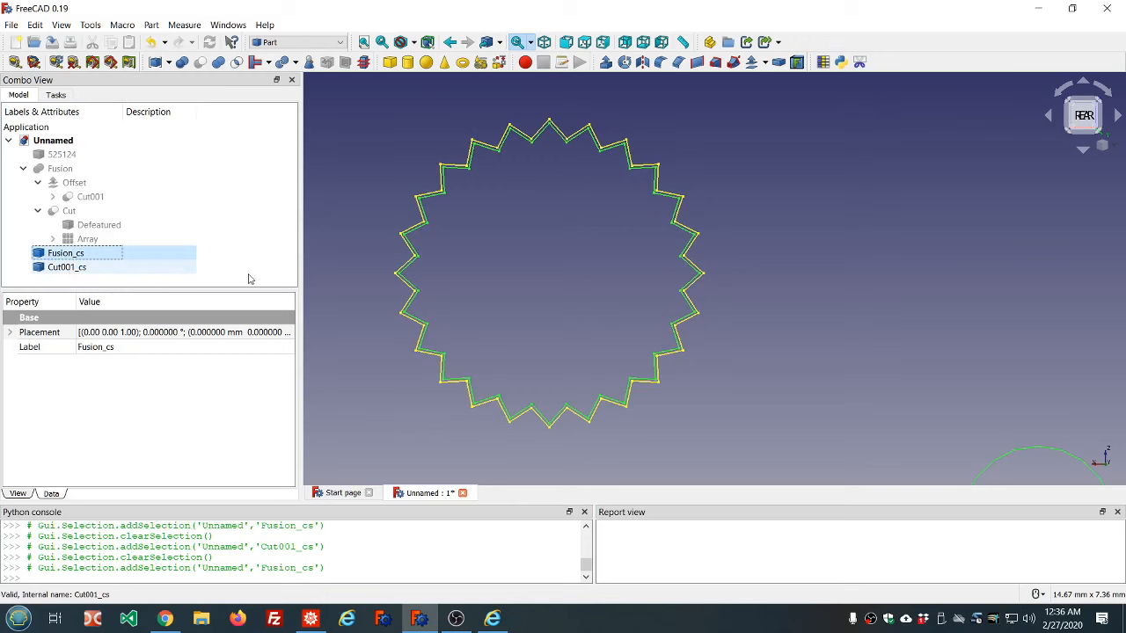
pyautogui.scroll(2, 452, 244)
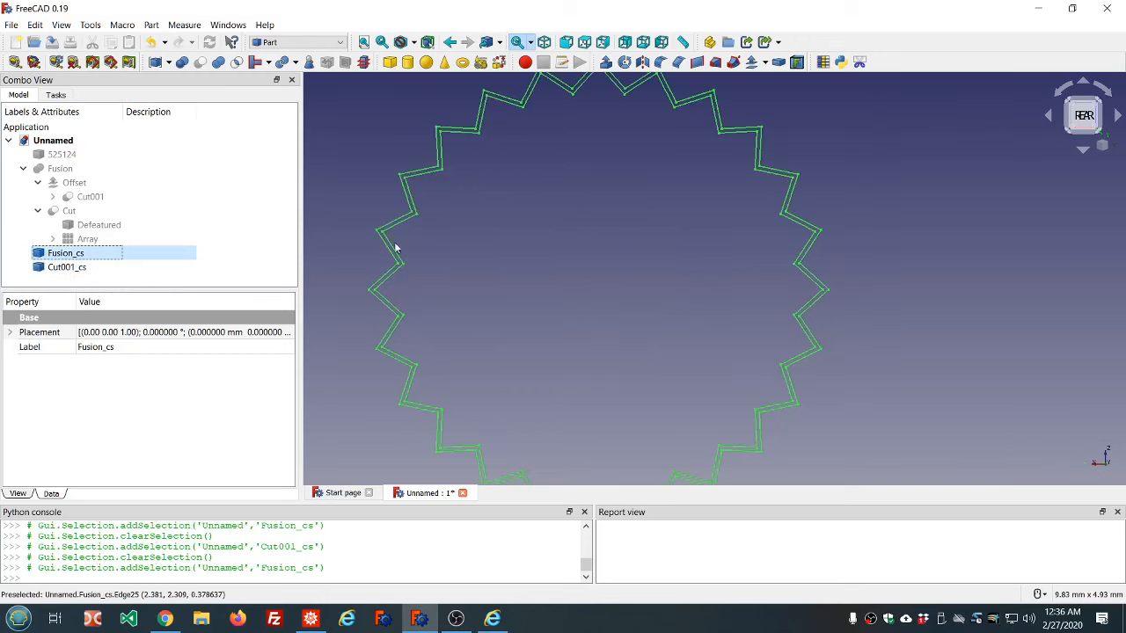
pyautogui.click(84, 273)
pyautogui.click(440, 239)
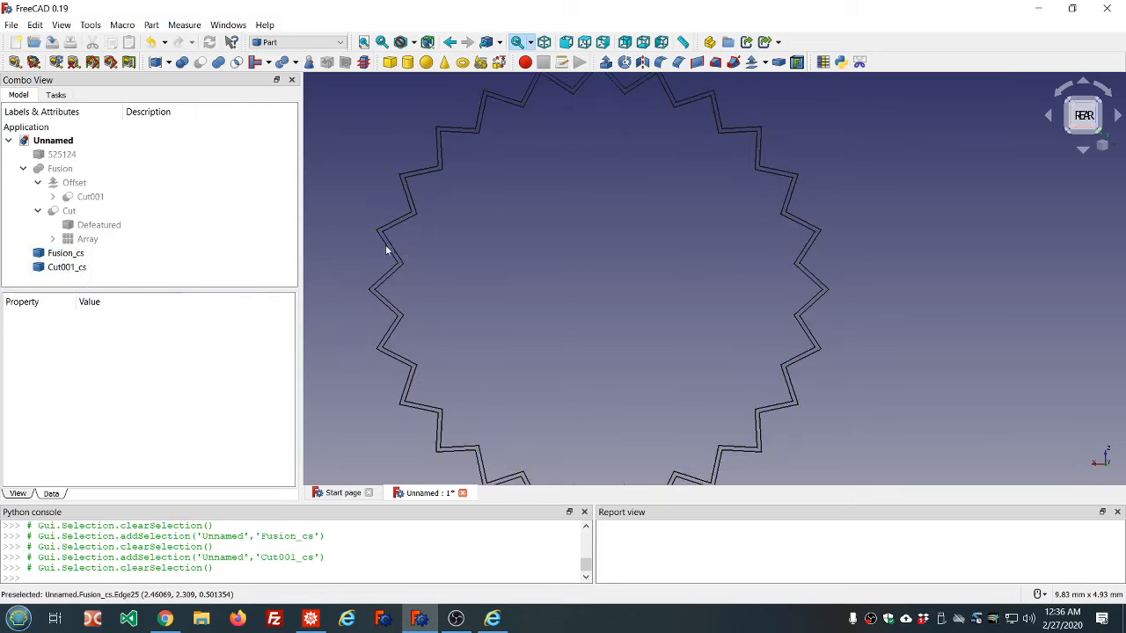
# Step: Measure the linear distance between matching inner-corner vertices of the two toothed outlines and read the point coordinates in the report
pyautogui.scroll(4, 380, 215)
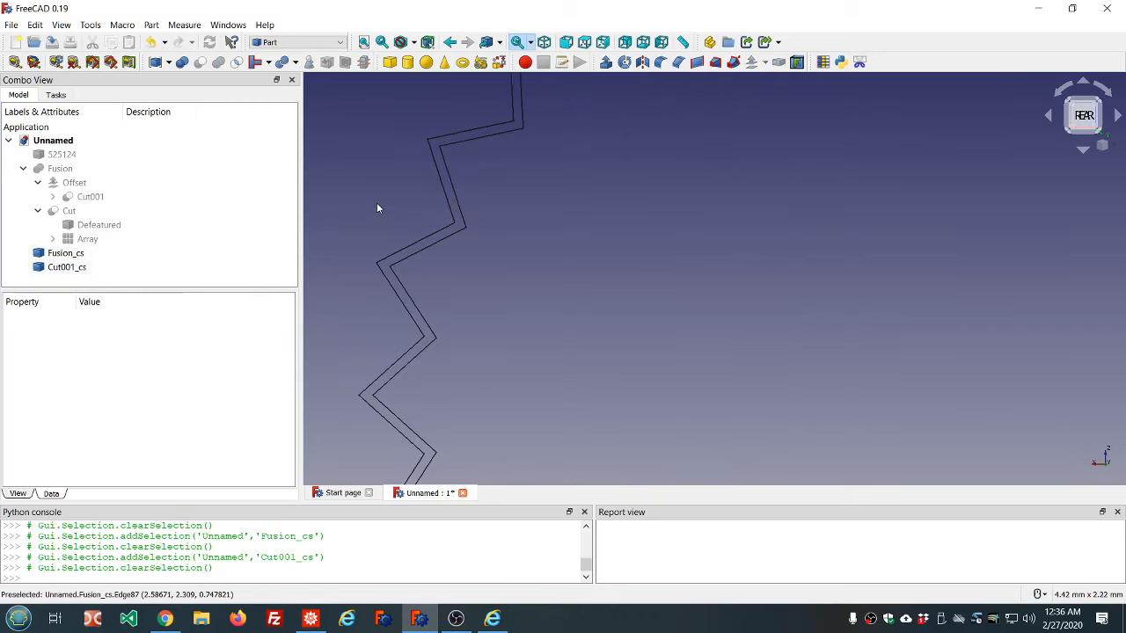
pyautogui.click(14, 63)
pyautogui.scroll(4, 457, 222)
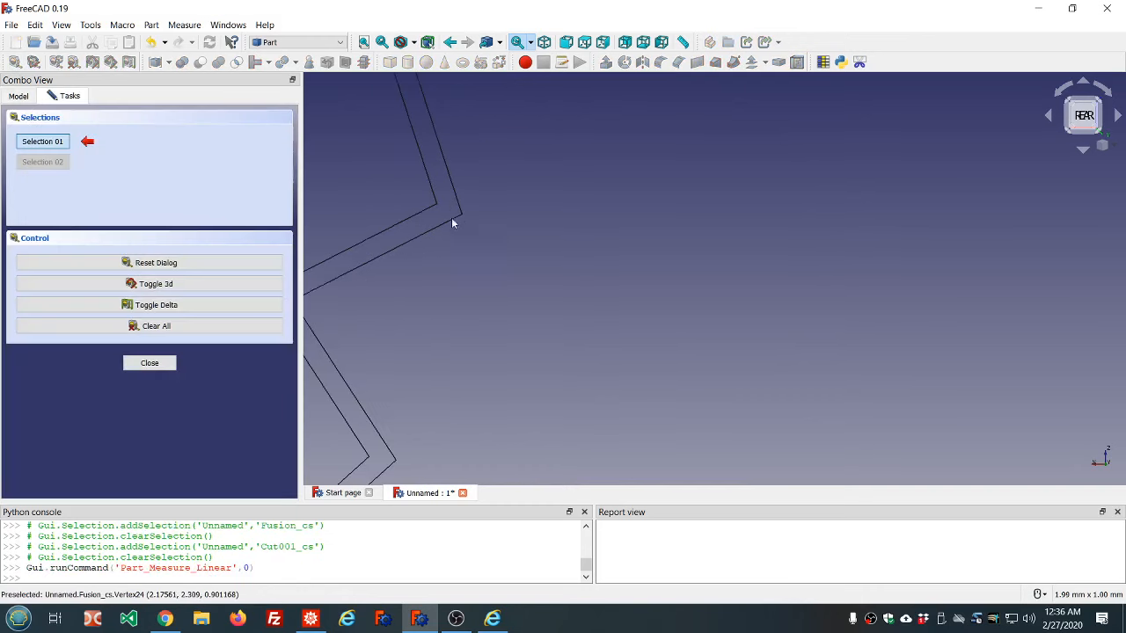
pyautogui.click(439, 207)
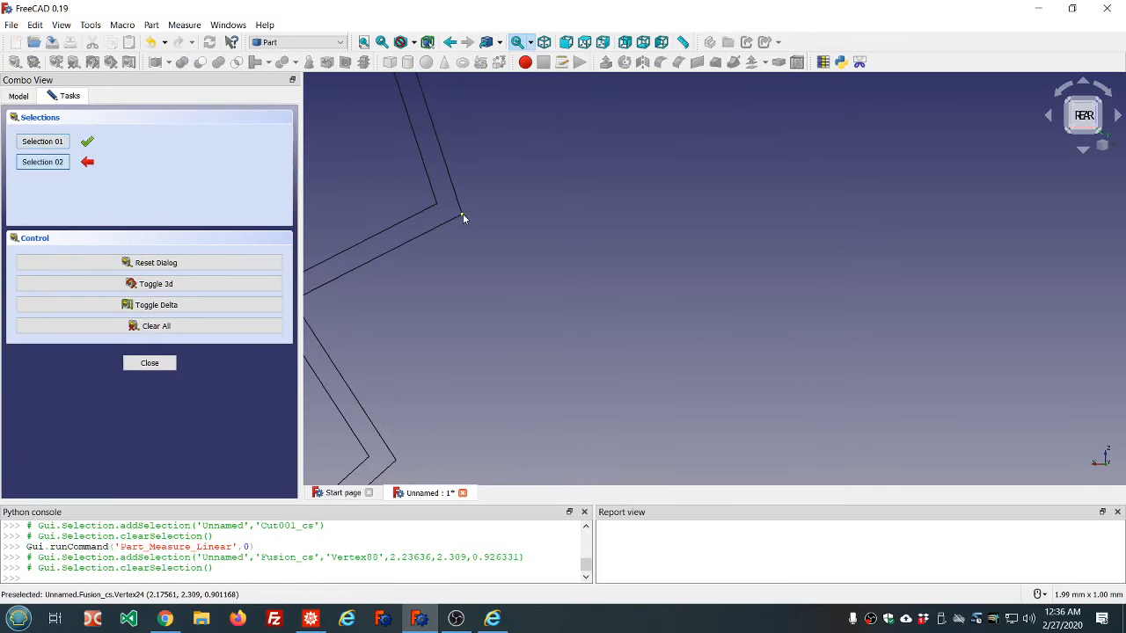
pyautogui.click(462, 213)
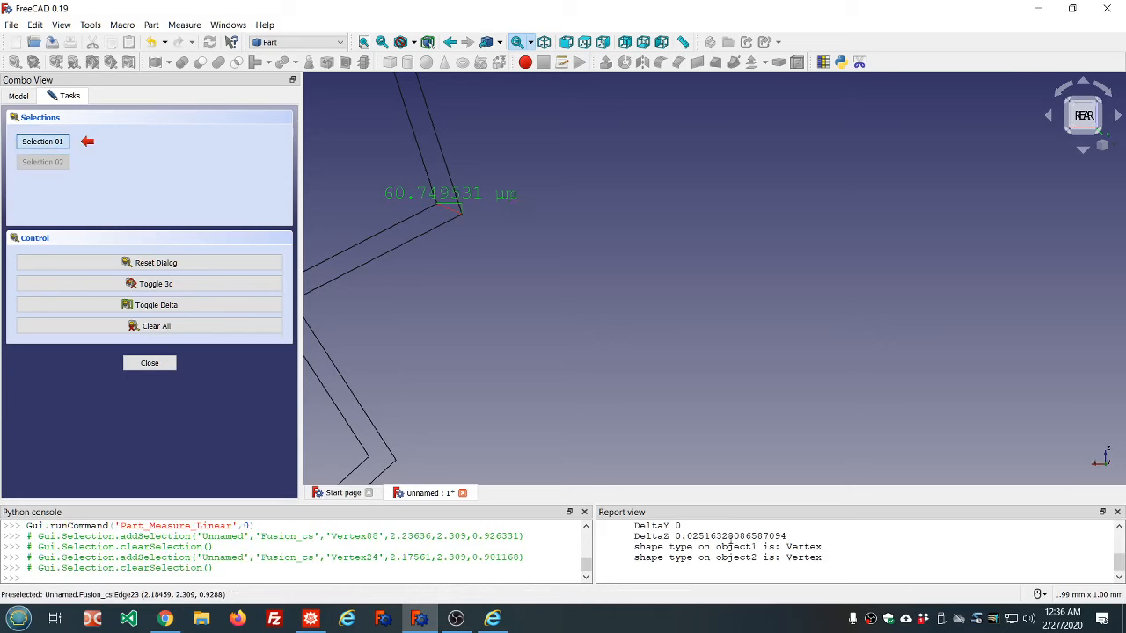
pyautogui.scroll(1, 729, 546)
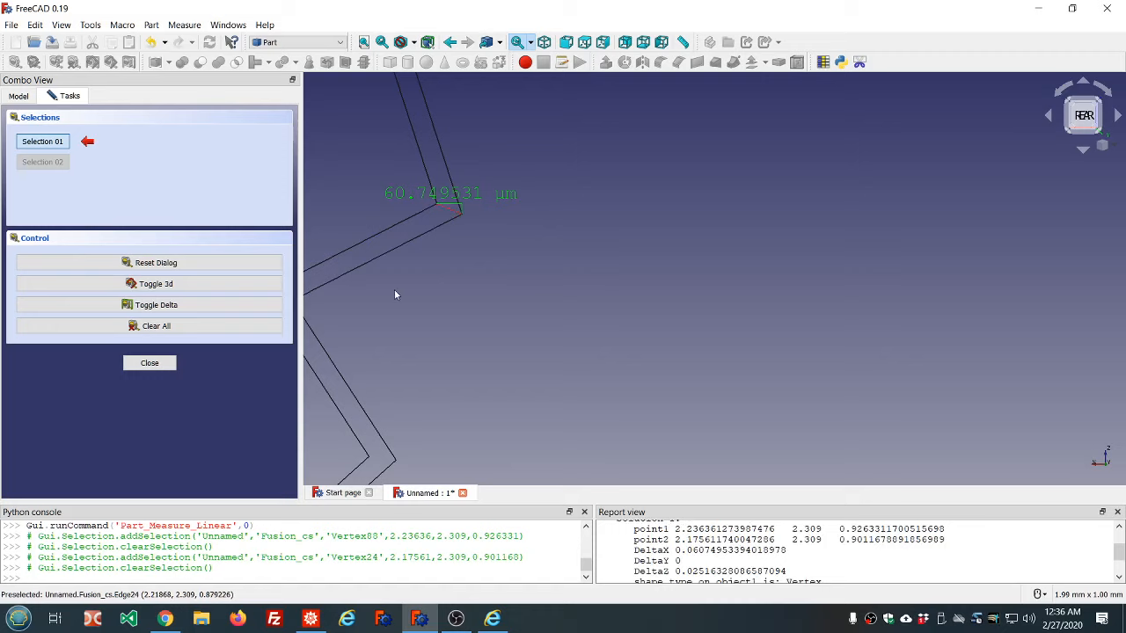
# Step: Hide the measurement's delta dimensions, read its direct distance on the toothed outline, and hide the 3D dimension too
pyautogui.click(230, 305)
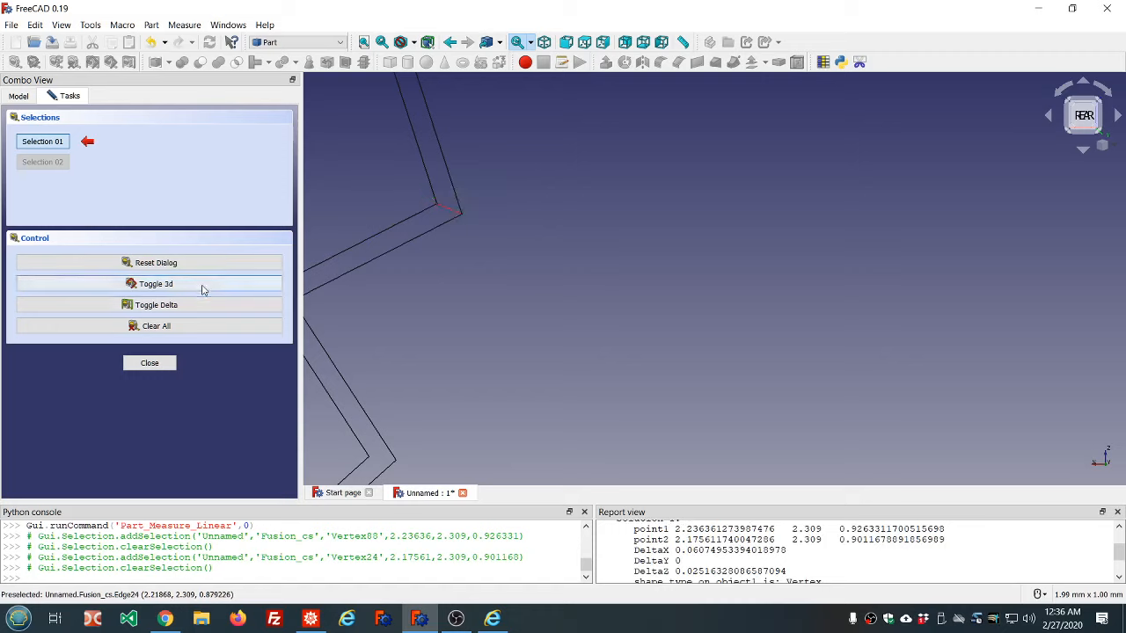
pyautogui.scroll(-6, 557, 279)
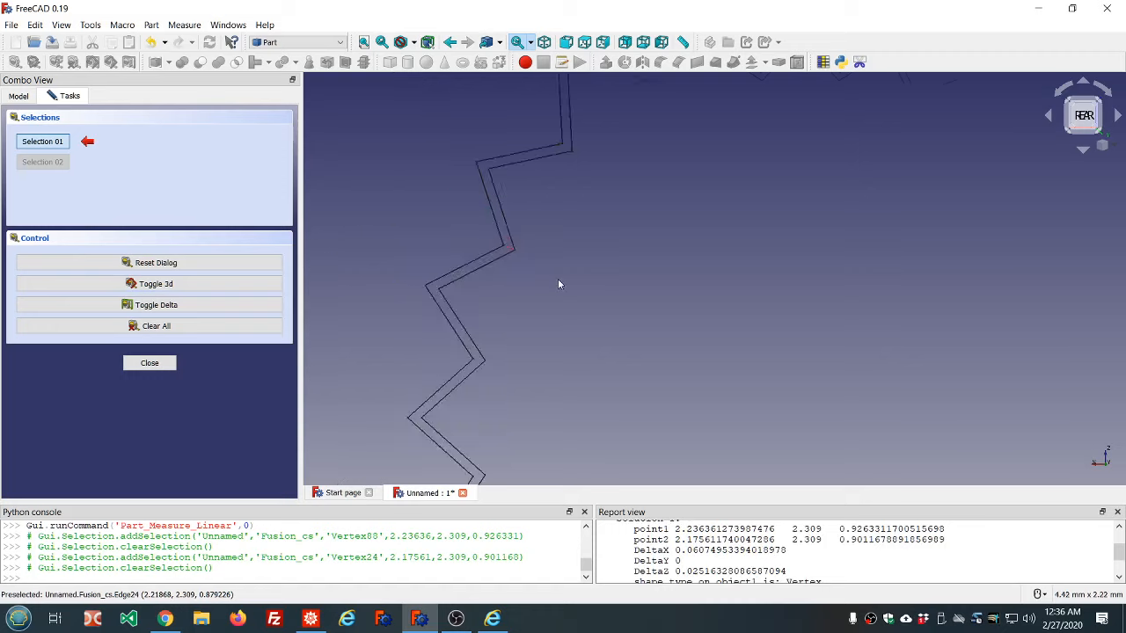
pyautogui.moveTo(559, 275); pyautogui.dragTo(519, 253, button='middle')
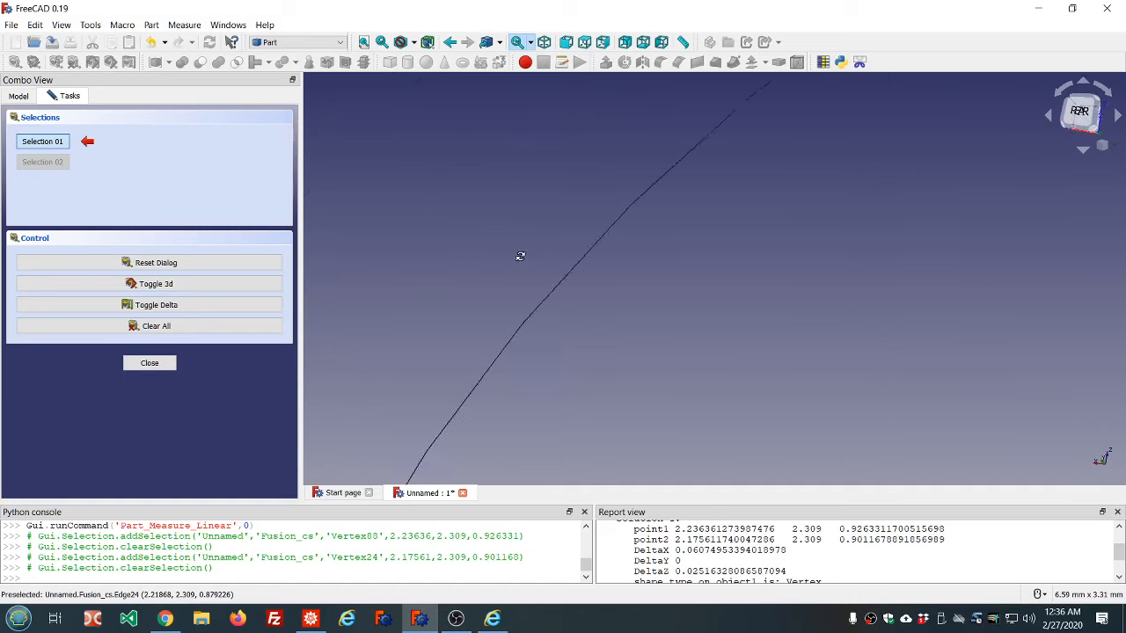
pyautogui.scroll(-8, 515, 255)
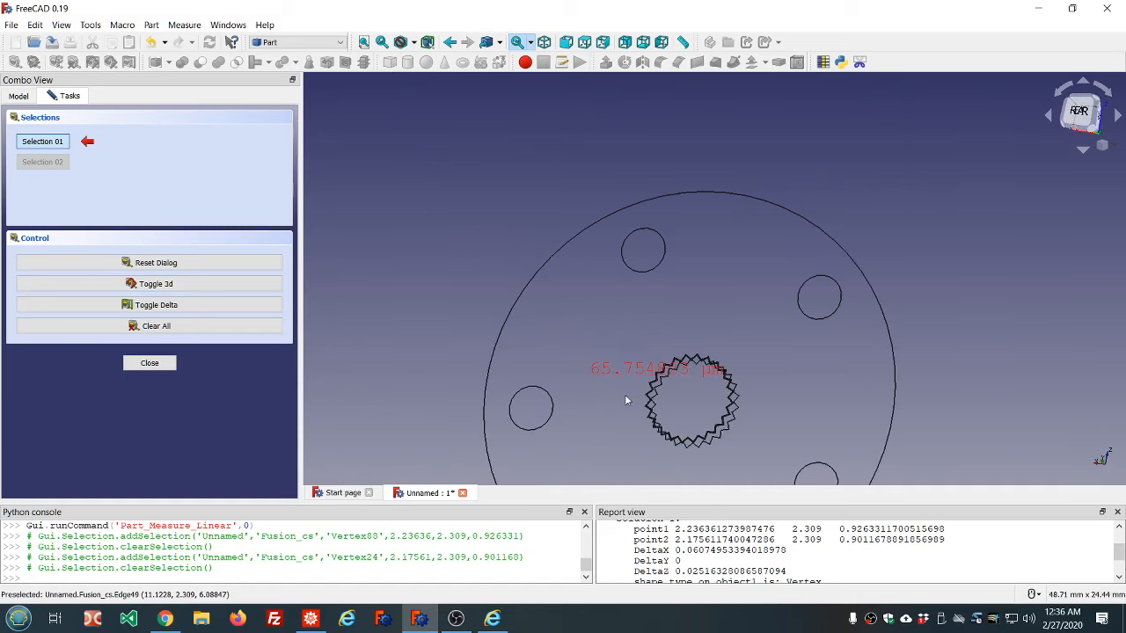
pyautogui.scroll(2, 625, 394)
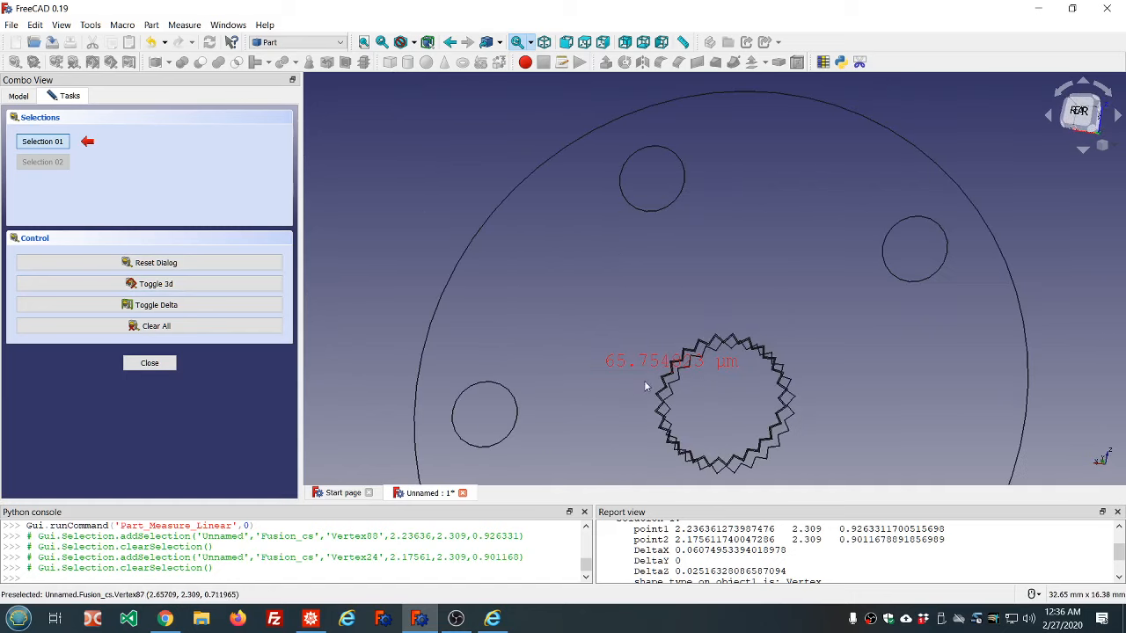
pyautogui.moveTo(645, 387); pyautogui.dragTo(705, 402, button='middle')
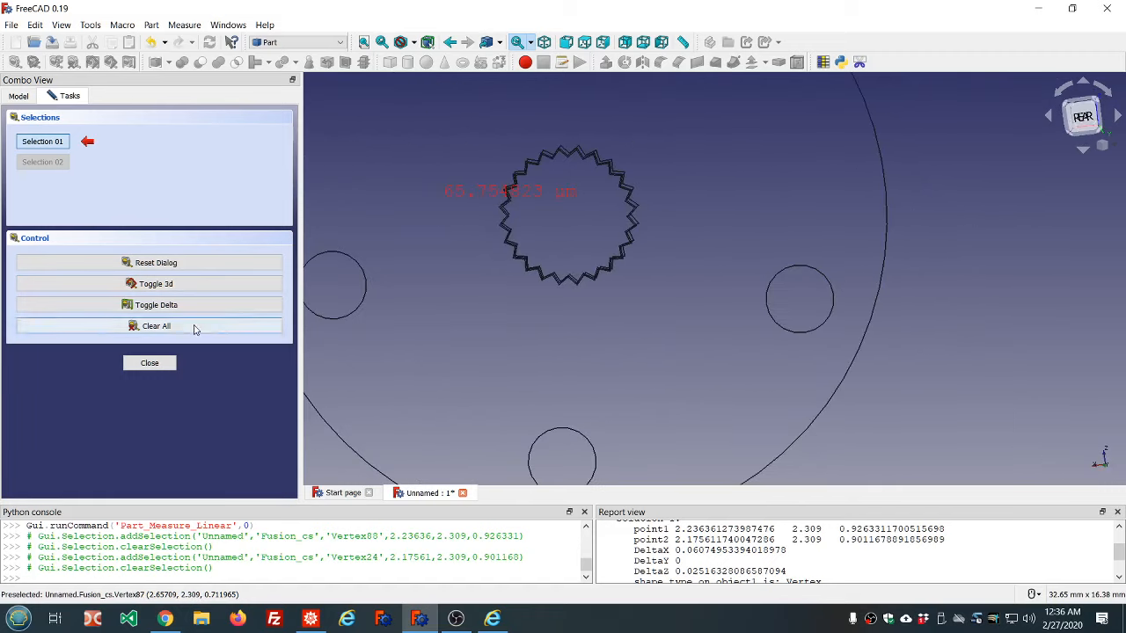
pyautogui.click(201, 290)
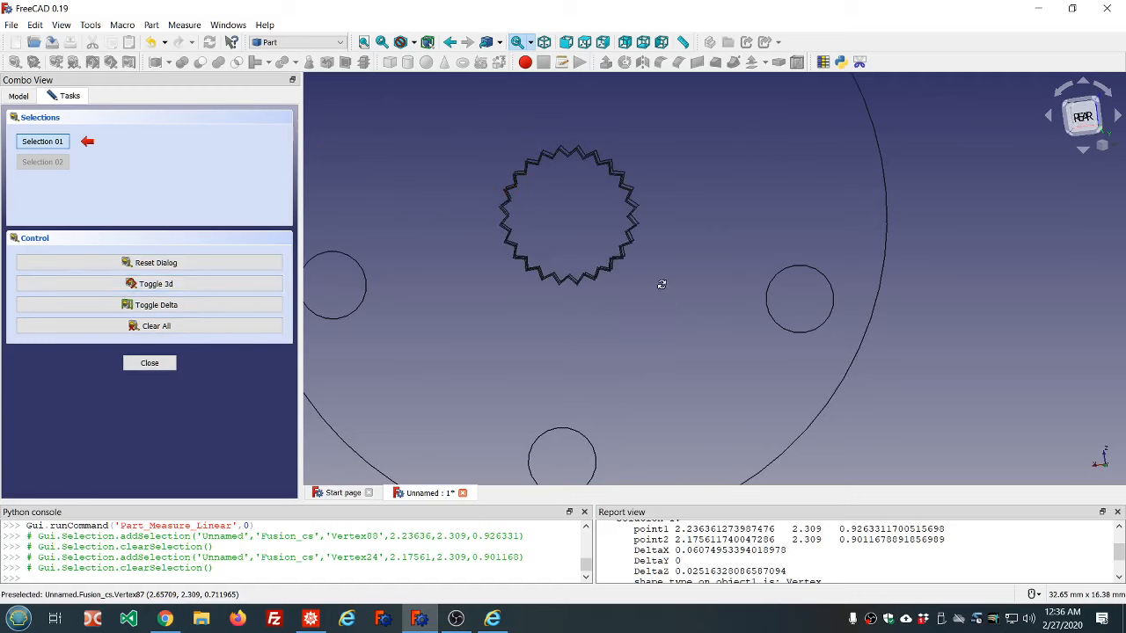
# Step: Examine the spacing between the two cross sections' toothed outlines from tilted angles, close up and from a distance
pyautogui.moveTo(663, 283)
pyautogui.mouseDown(button='middle')
pyautogui.moveTo(651, 253)
pyautogui.moveTo(664, 279)
pyautogui.mouseUp(button='middle')
pyautogui.scroll(-5, 651, 251)
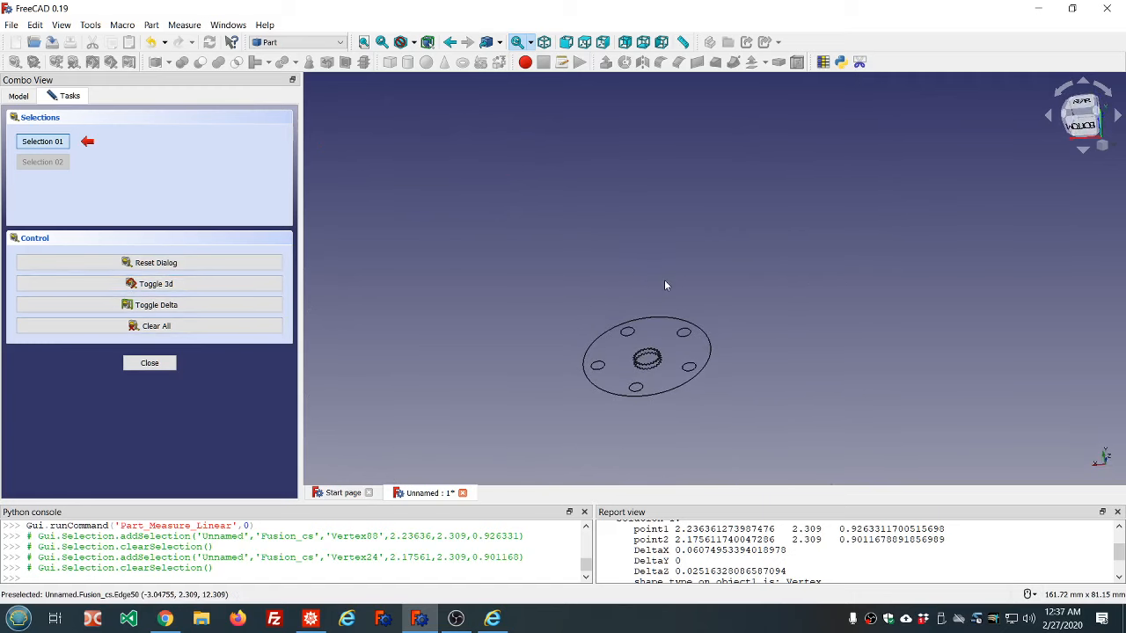
pyautogui.scroll(4, 647, 373)
pyautogui.moveTo(648, 372); pyautogui.dragTo(729, 389, button='middle')
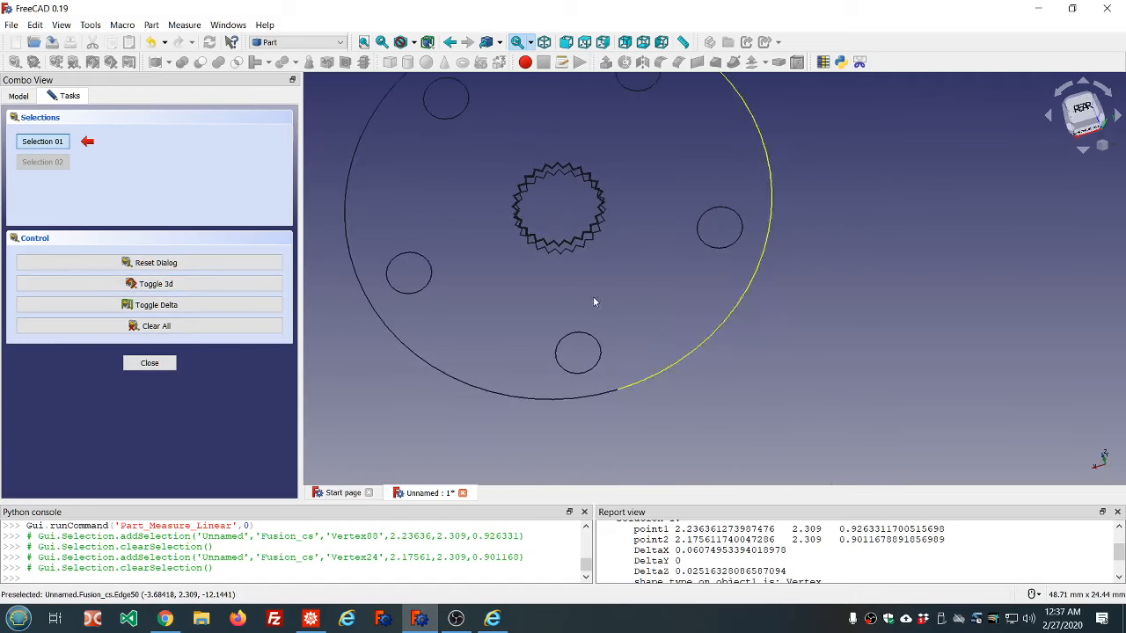
pyautogui.scroll(6, 600, 273)
pyautogui.moveTo(591, 210); pyautogui.dragTo(597, 228, button='middle')
pyautogui.scroll(-10, 596, 227)
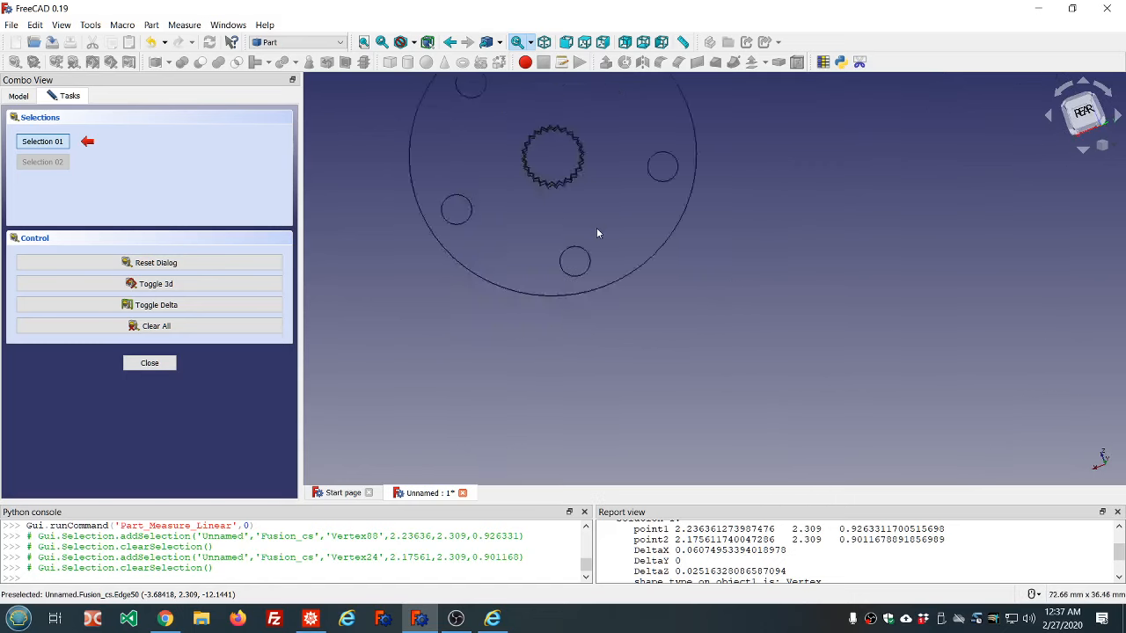
pyautogui.scroll(4, 544, 178)
pyautogui.scroll(5, 543, 182)
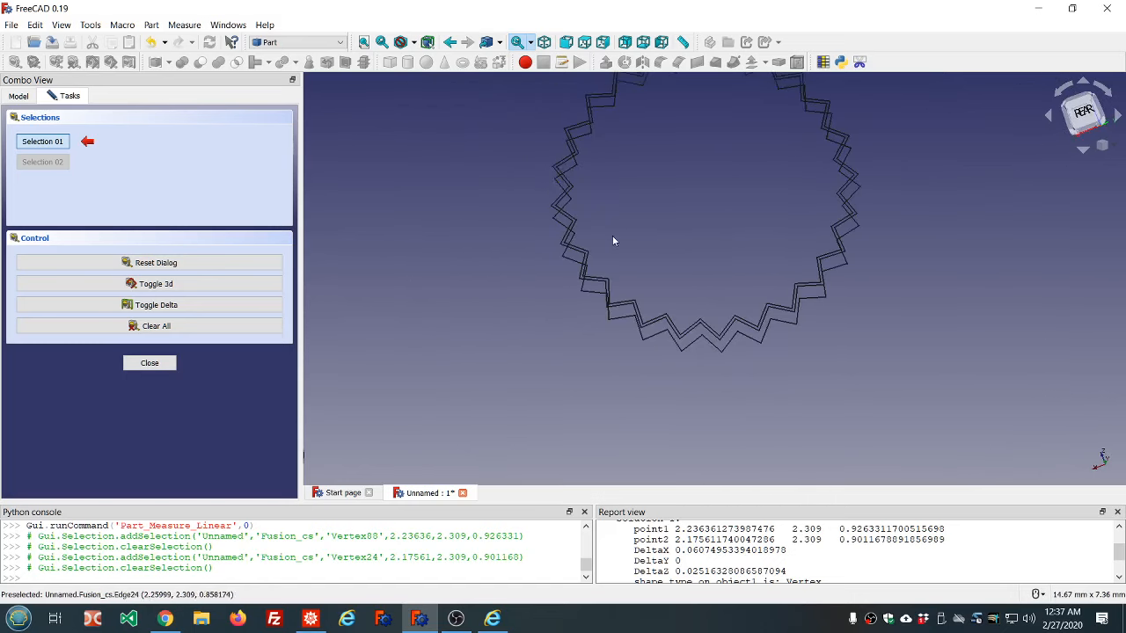
pyautogui.scroll(-2, 612, 235)
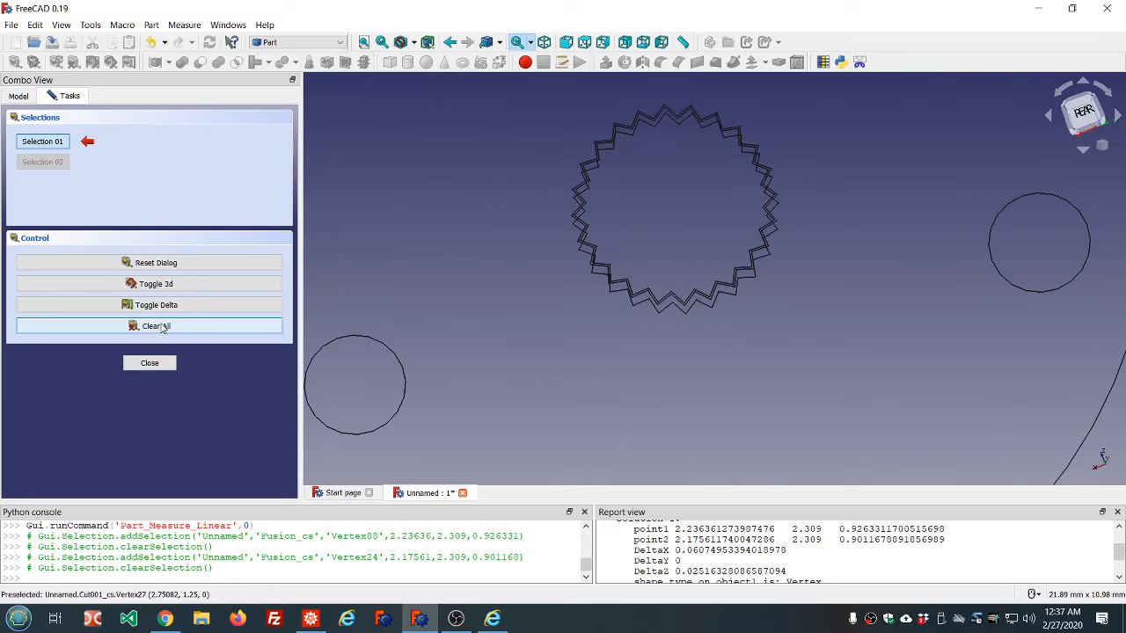
# Step: Close the linear measurement and hide the cross sections of both the fusion and the trimmed cylinder
pyautogui.click(150, 362)
pyautogui.click(66, 252)
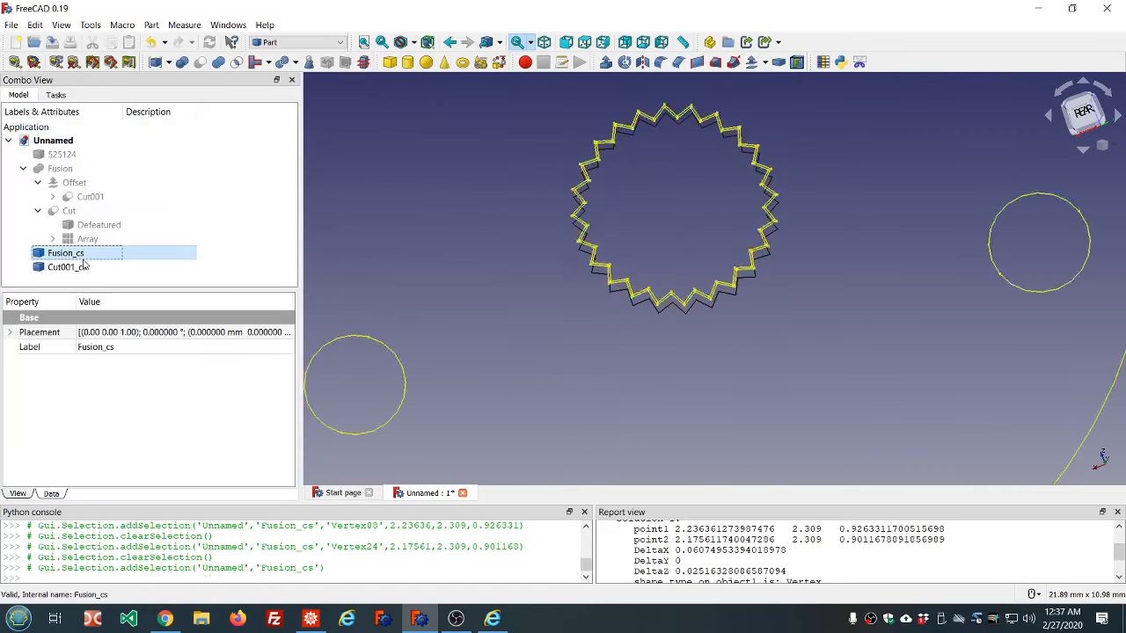
pyautogui.press('space')
pyautogui.click(66, 267)
pyautogui.press('space')
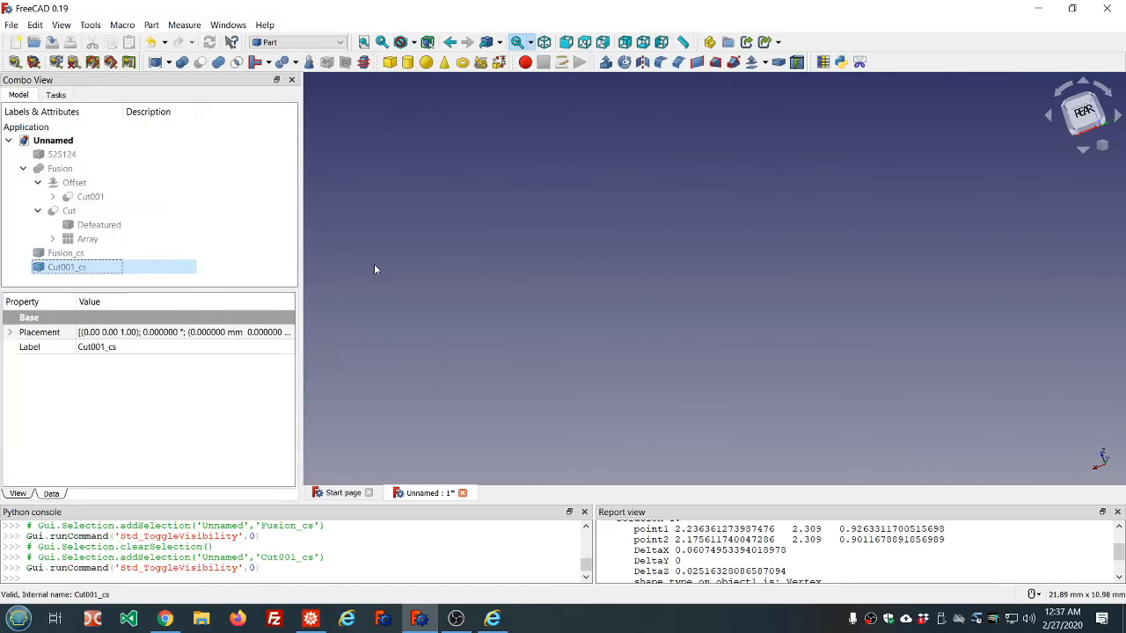
# Step: Show the Offset plug and the Cut disc together and view the assembled parts from the plug side
pyautogui.click(74, 183)
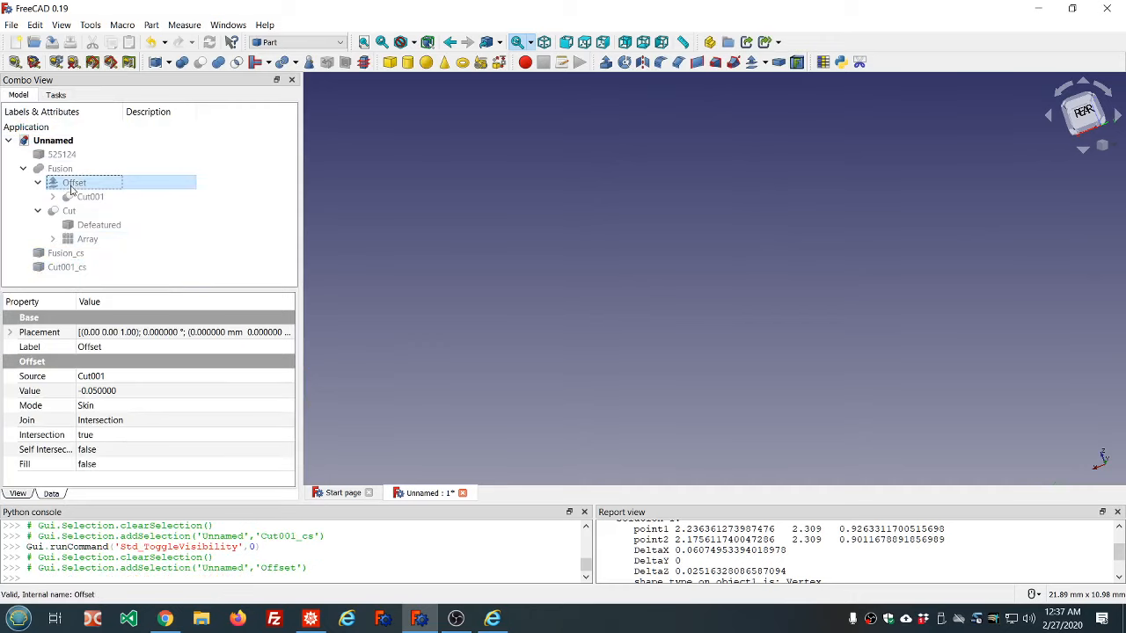
pyautogui.press('space')
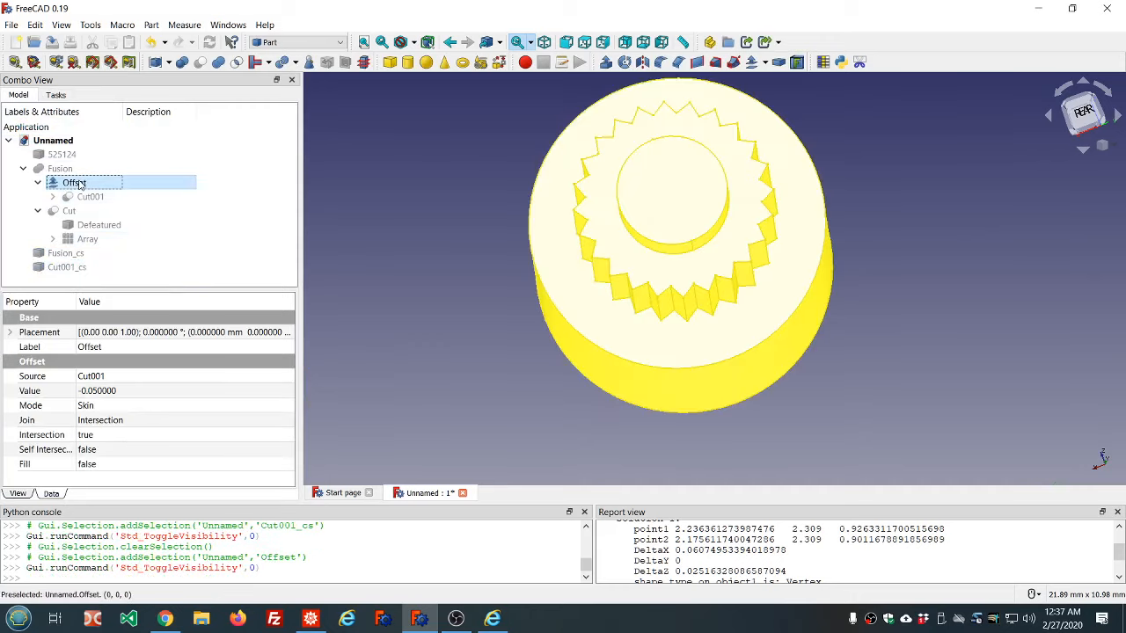
pyautogui.click(337, 190)
pyautogui.moveTo(408, 195); pyautogui.dragTo(417, 215, button='middle')
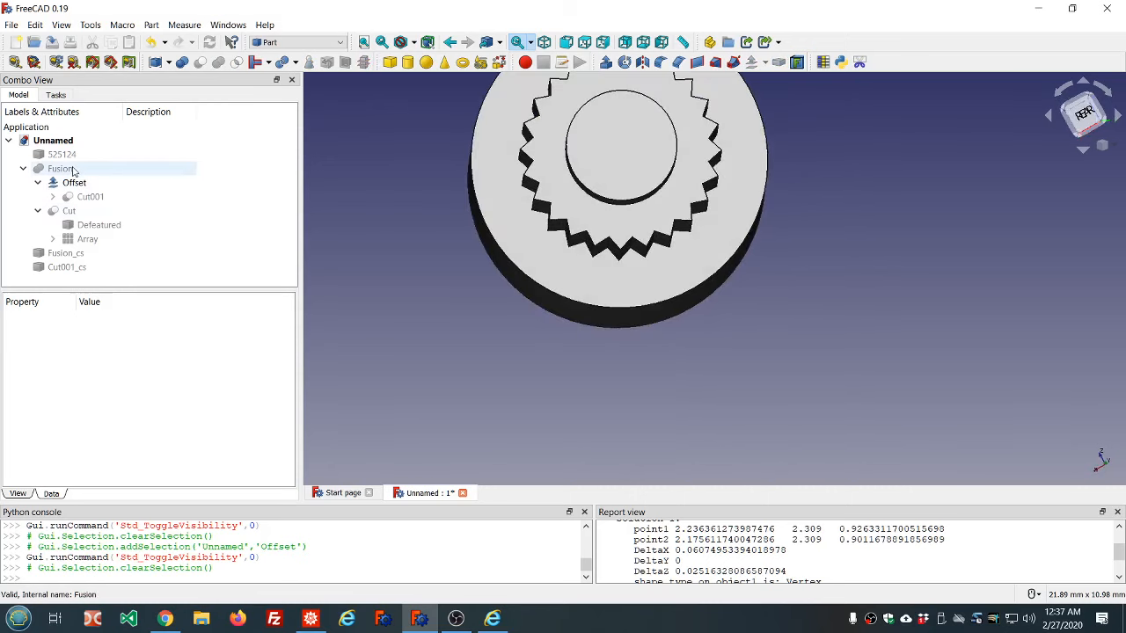
pyautogui.click(79, 214)
pyautogui.press('space')
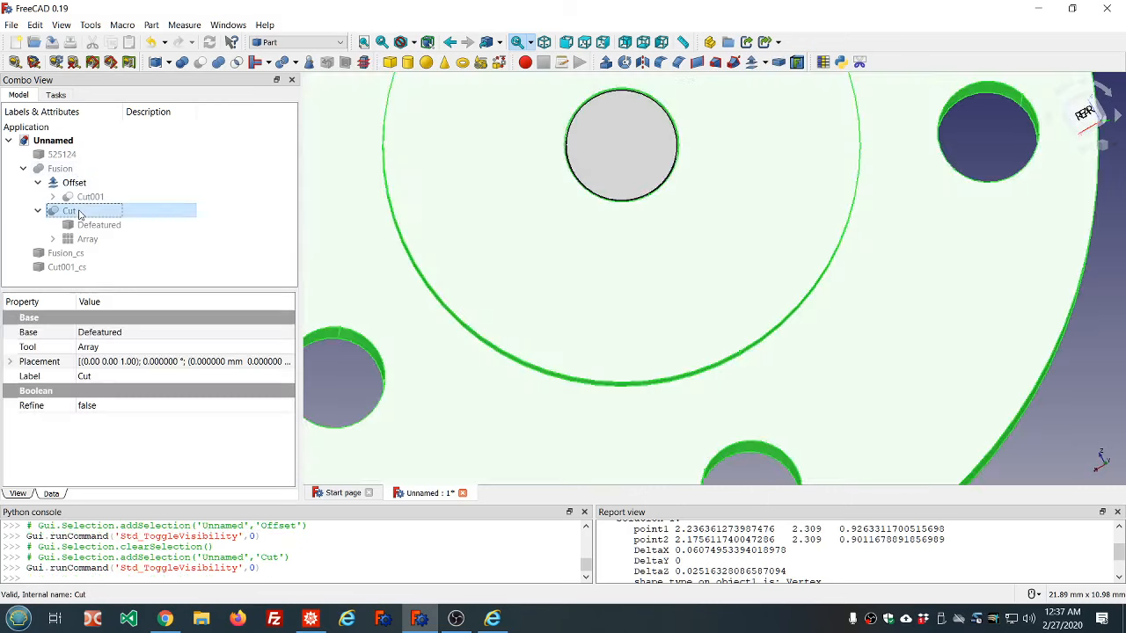
pyautogui.click(357, 215)
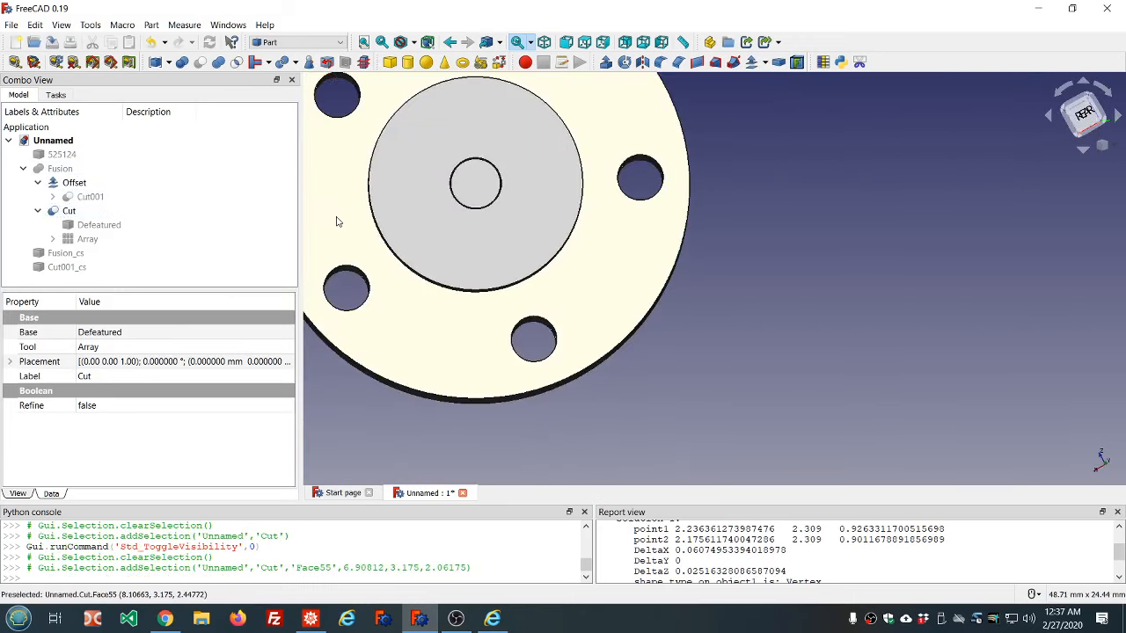
pyautogui.moveTo(340, 220); pyautogui.dragTo(716, 270, button='middle')
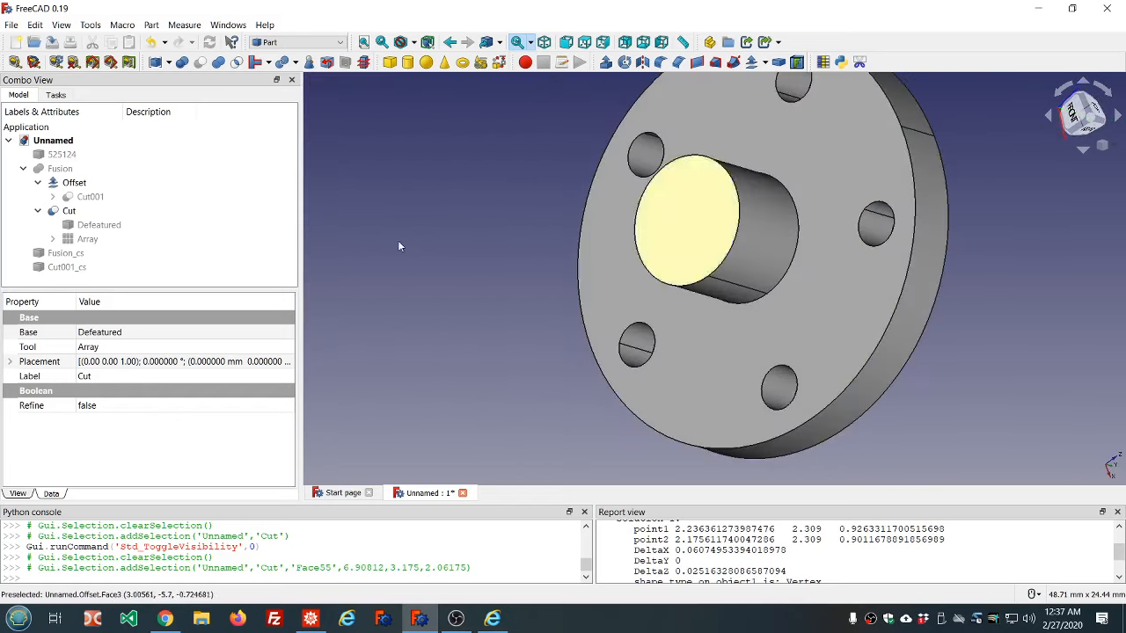
# Step: Transform the Offset plug, moving it -1 mm along the green axis
pyautogui.click(37, 182)
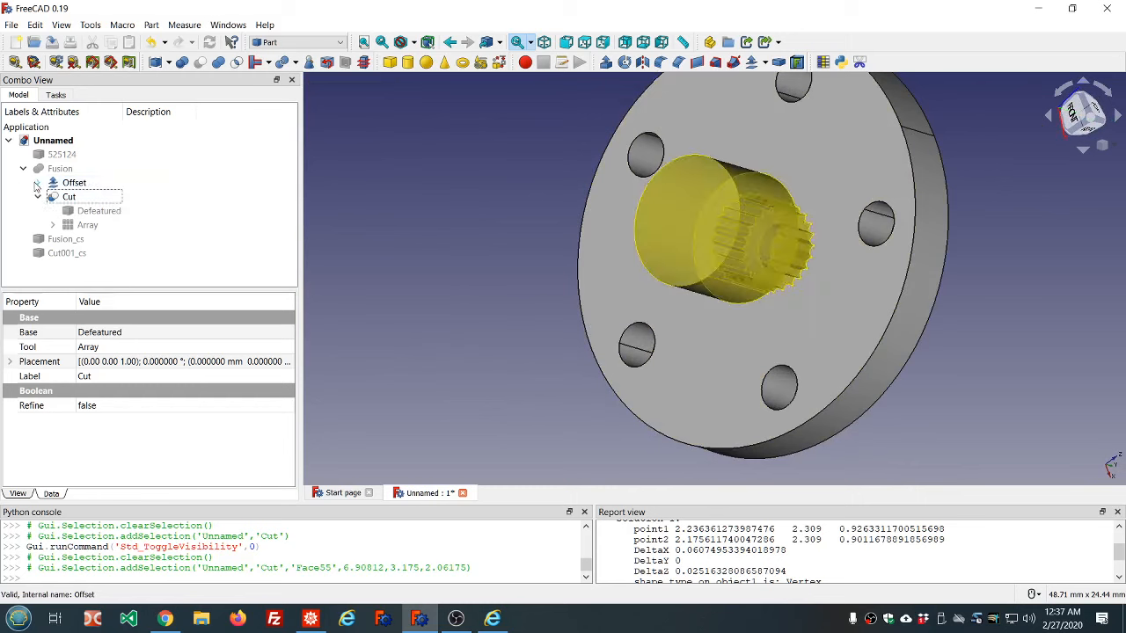
pyautogui.click(81, 183)
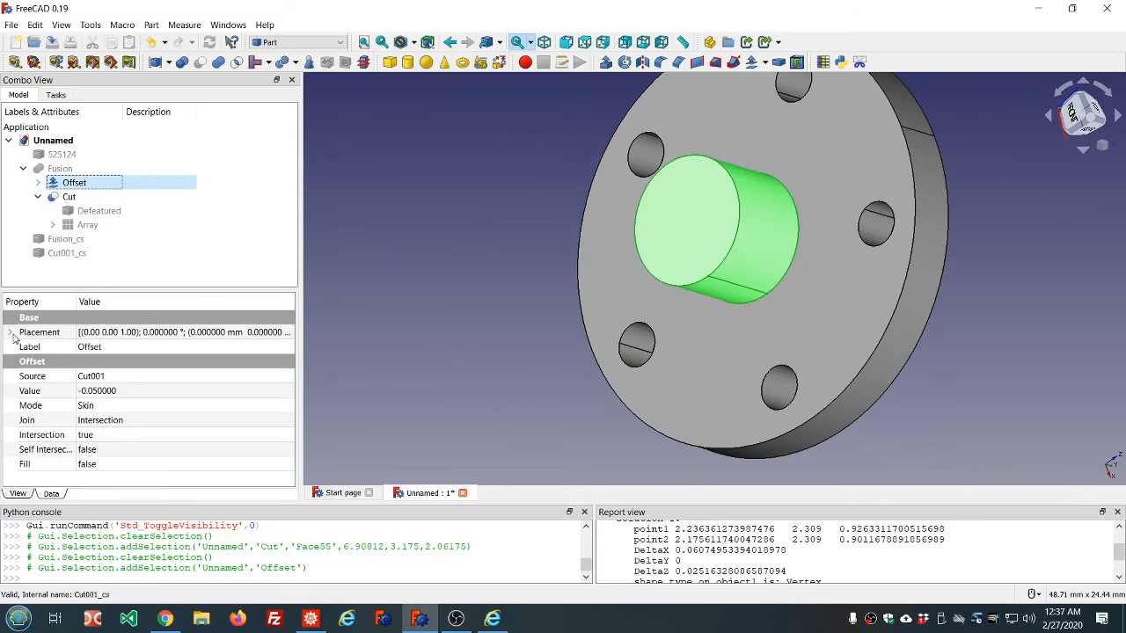
pyautogui.rightClick(71, 182)
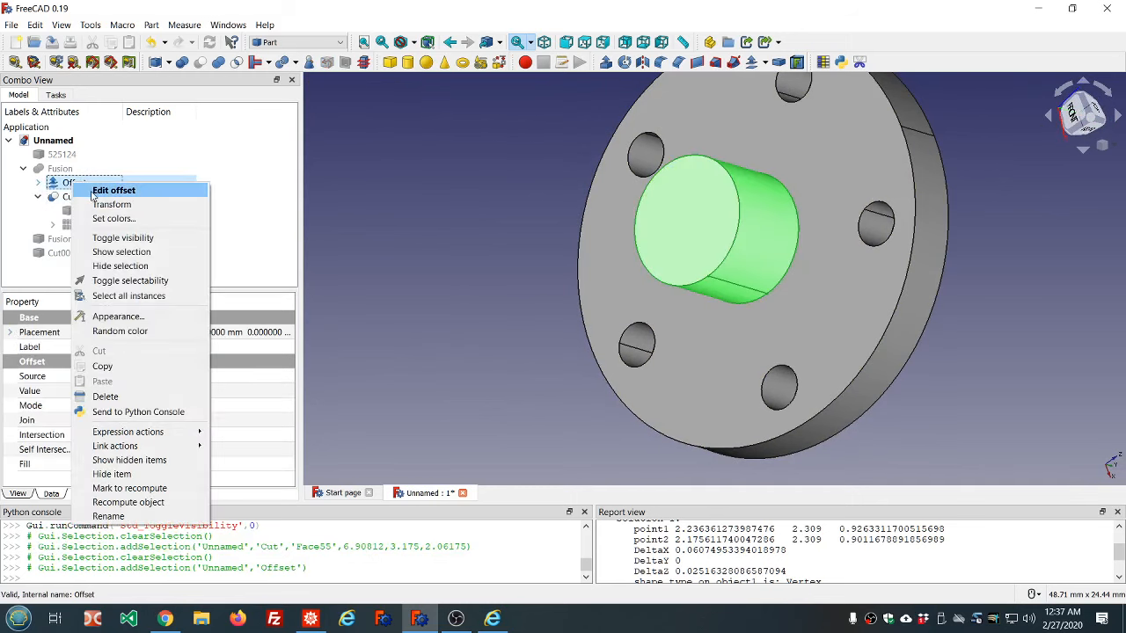
pyautogui.click(112, 205)
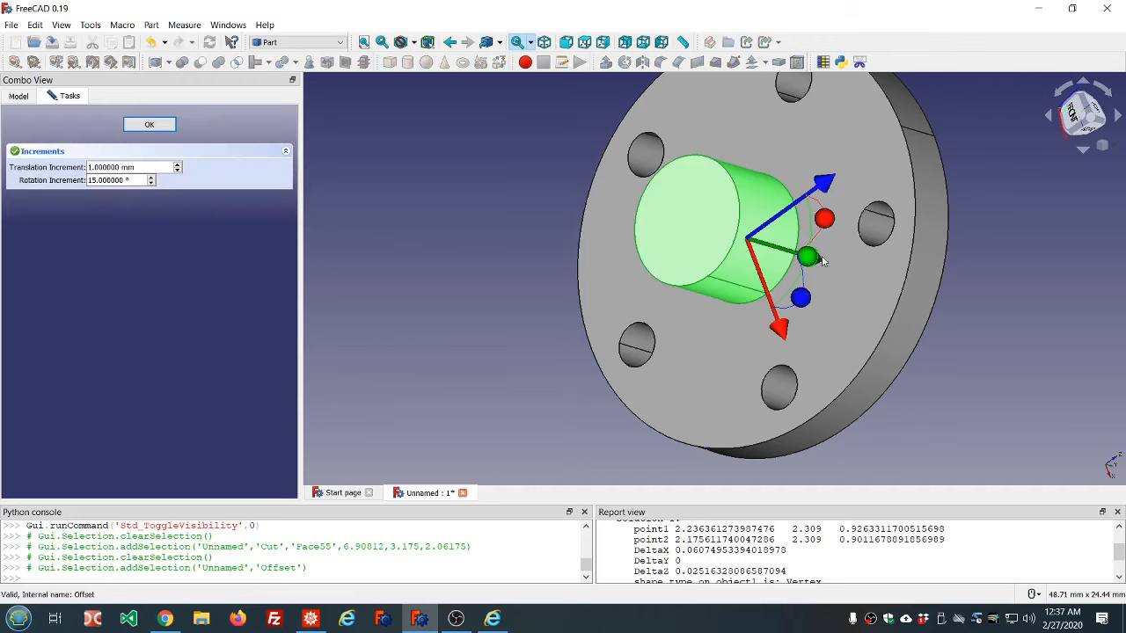
pyautogui.moveTo(849, 267); pyautogui.dragTo(720, 257, button='middle')
pyautogui.scroll(-4, 719, 257)
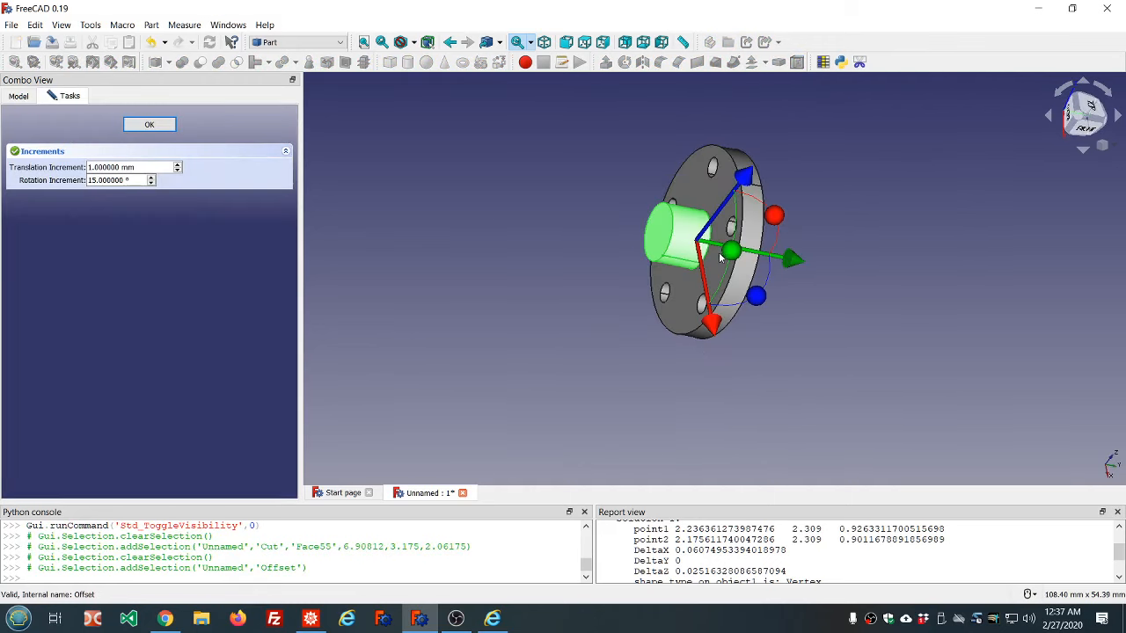
pyautogui.moveTo(792, 256); pyautogui.dragTo(791, 256)
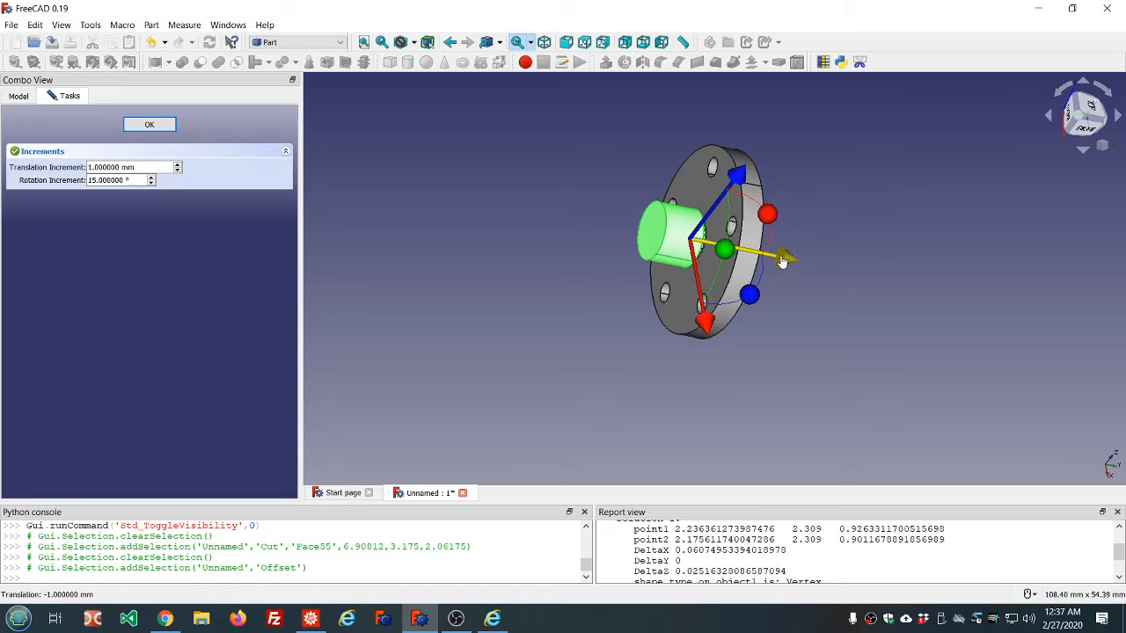
# Step: Move the plug back 1 mm along the green axis and finish the transform
pyautogui.moveTo(836, 264); pyautogui.dragTo(784, 248, button='middle')
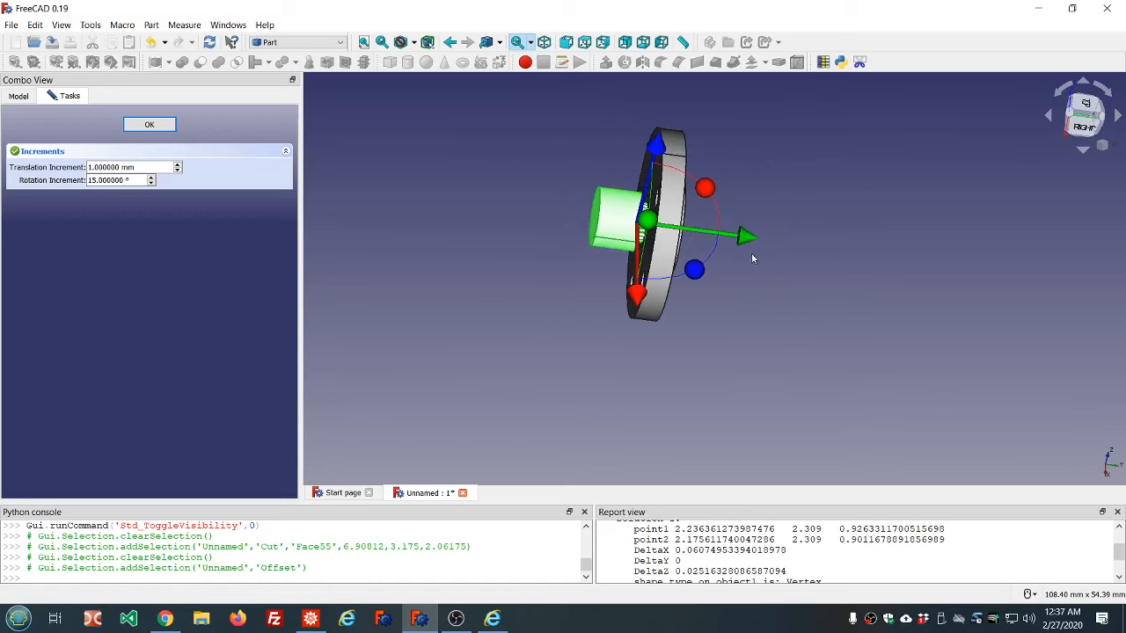
pyautogui.moveTo(746, 244); pyautogui.dragTo(754, 246)
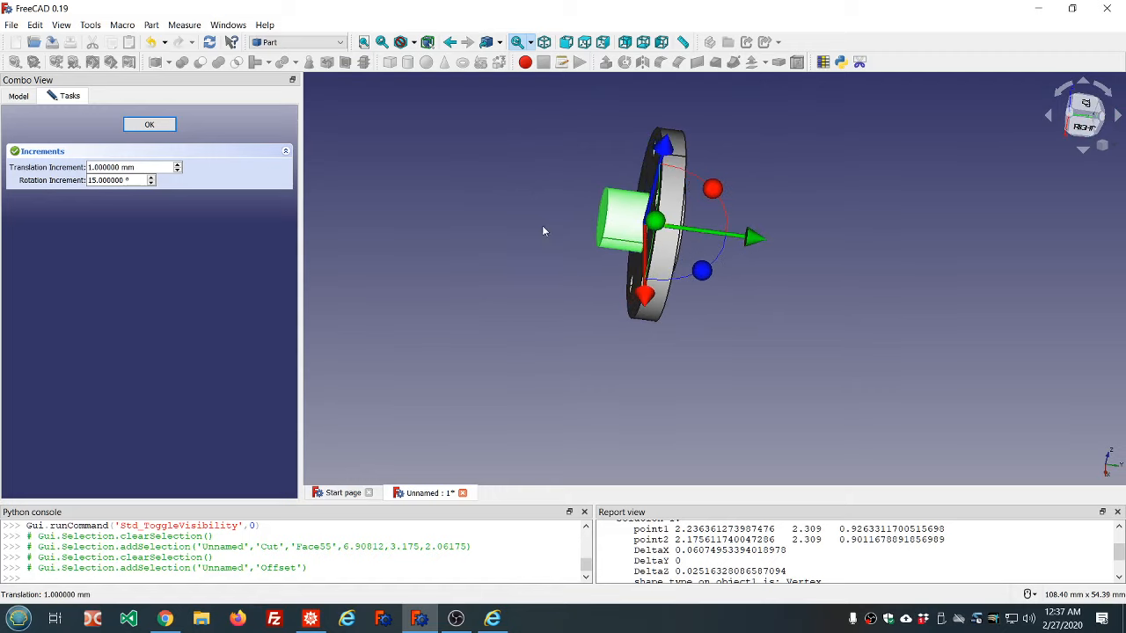
pyautogui.click(541, 227)
pyautogui.click(150, 125)
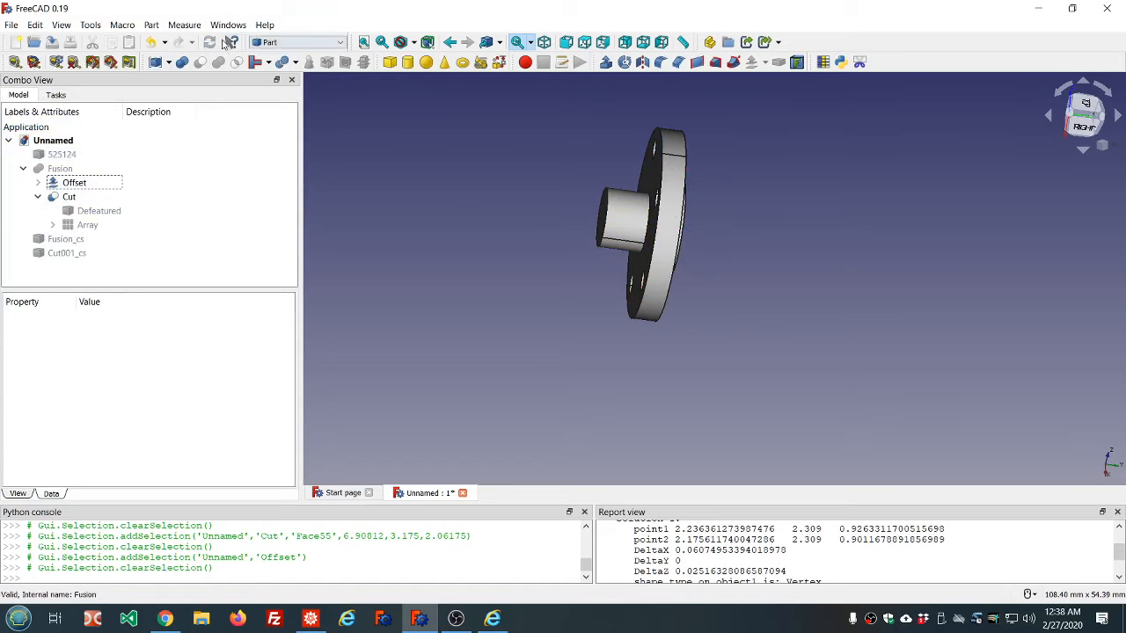
# Step: Switch the draw style to Wireframe and get a close-up of the toothed edges around the central hole
pyautogui.click(414, 44)
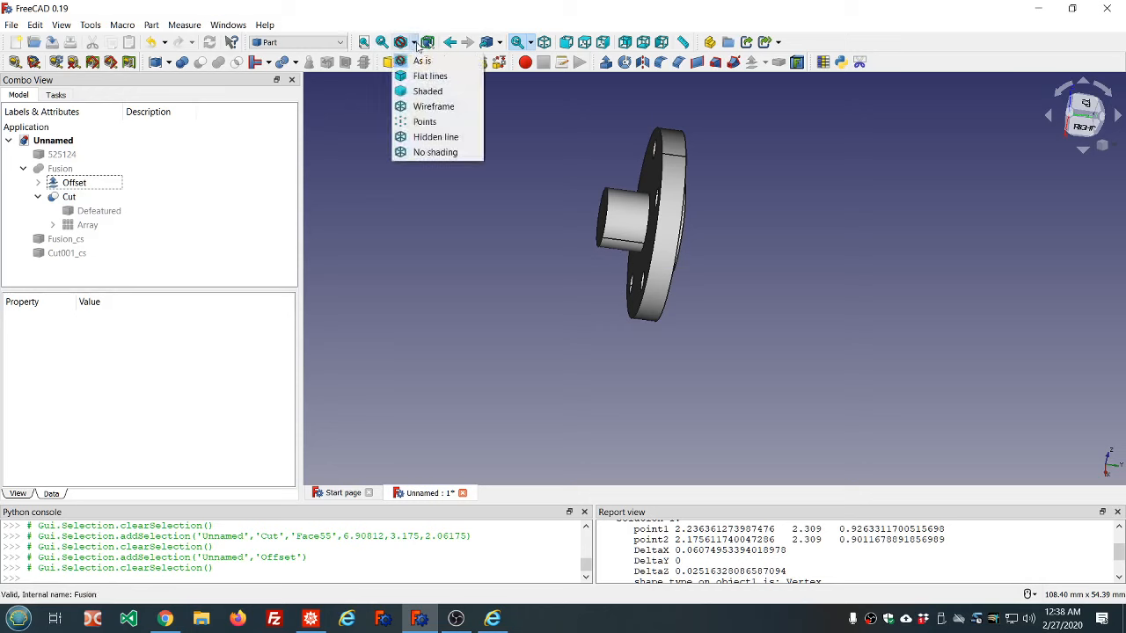
pyautogui.click(425, 106)
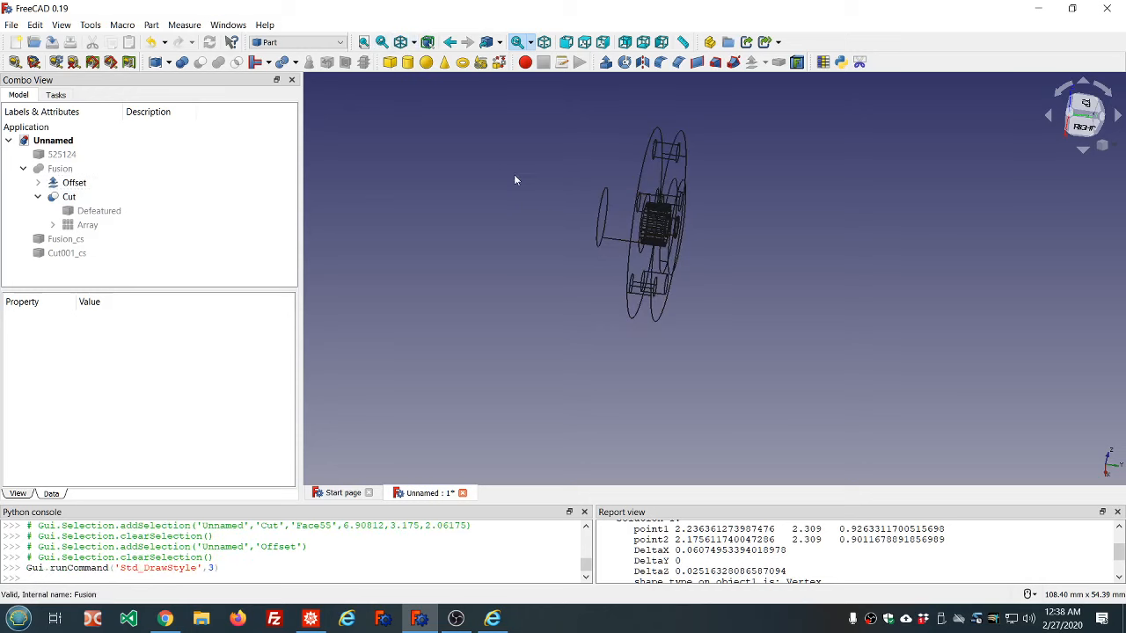
pyautogui.moveTo(757, 230); pyautogui.dragTo(574, 214, button='middle')
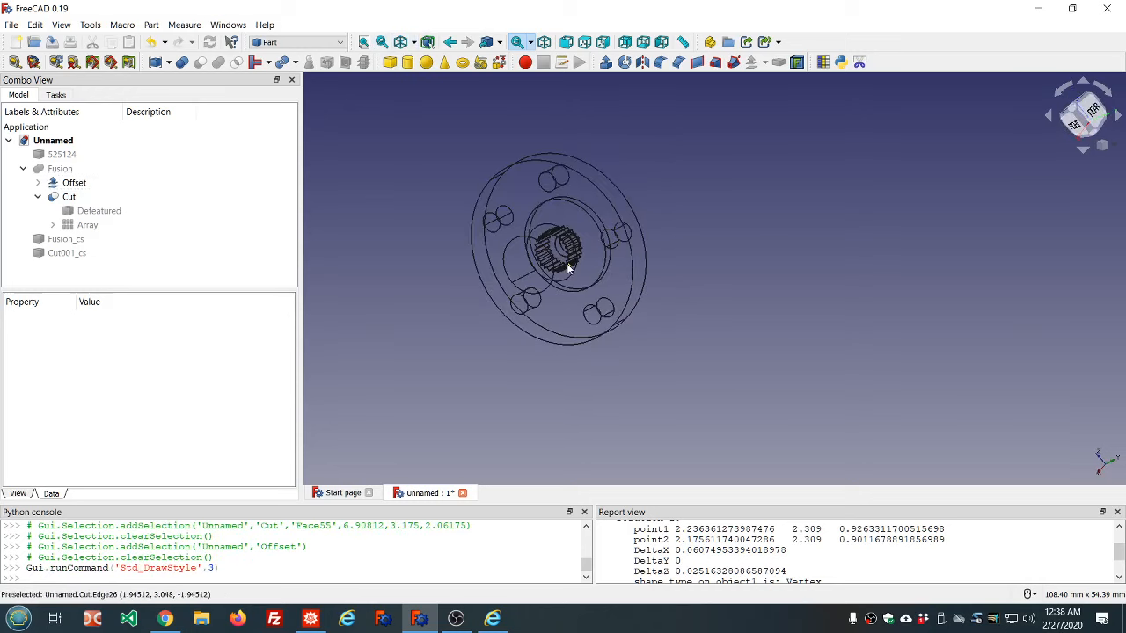
pyautogui.scroll(5, 729, 208)
pyautogui.moveTo(730, 206); pyautogui.dragTo(586, 167, button='middle')
pyautogui.scroll(5, 576, 158)
pyautogui.scroll(2, 580, 162)
# Step: Highlight the Cut disc and the Offset plug in turn and compare their toothed outlines in the rear view
pyautogui.click(91, 199)
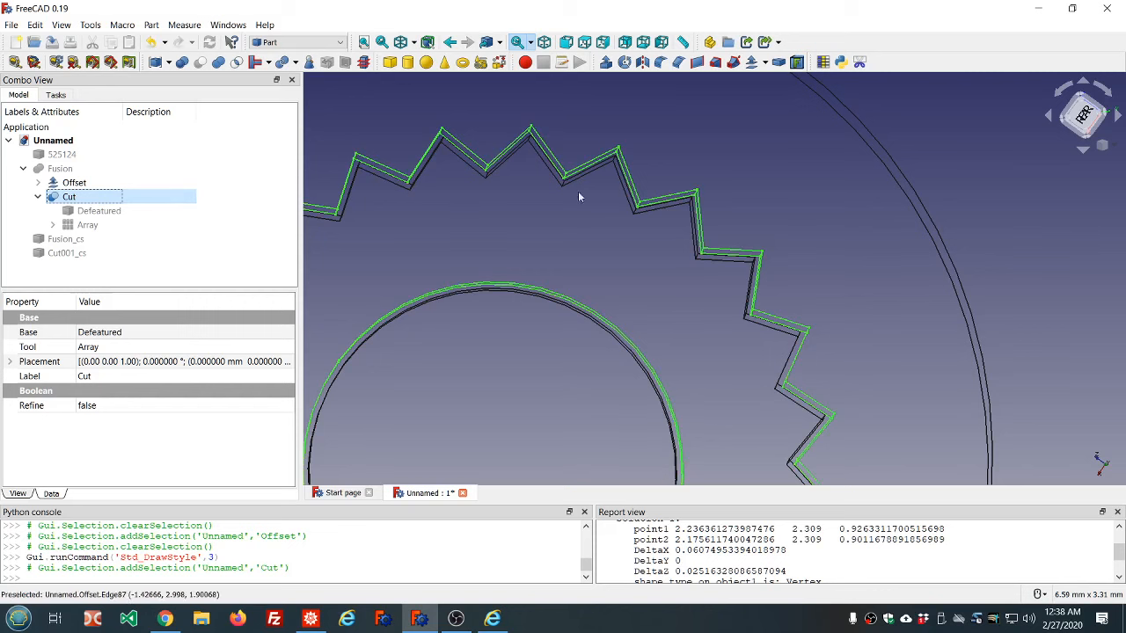
pyautogui.click(1084, 115)
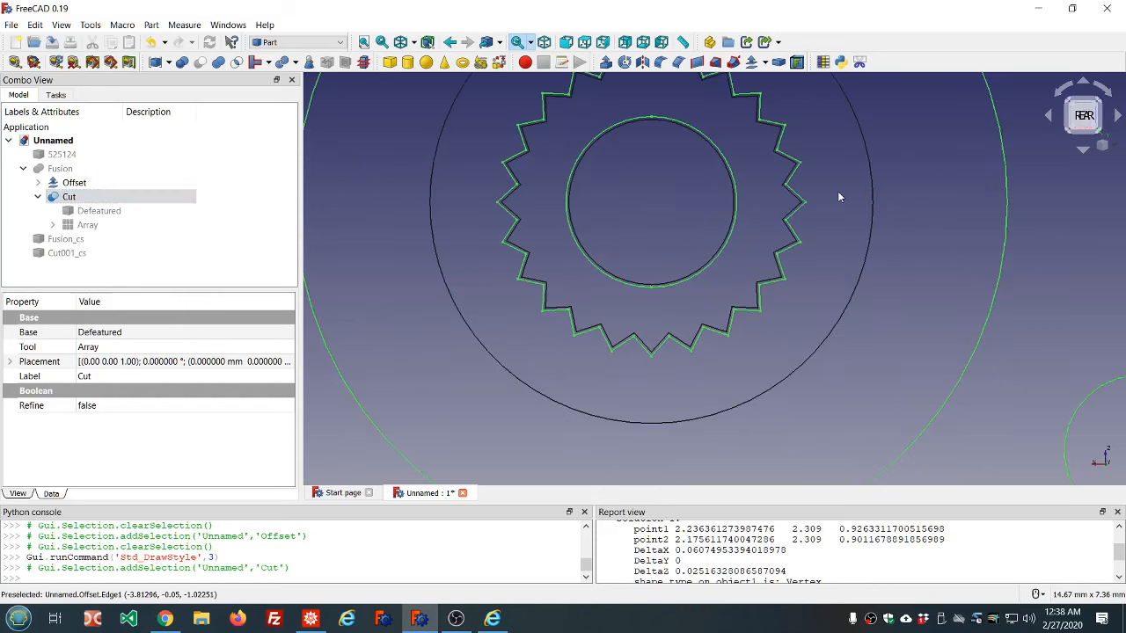
pyautogui.click(79, 184)
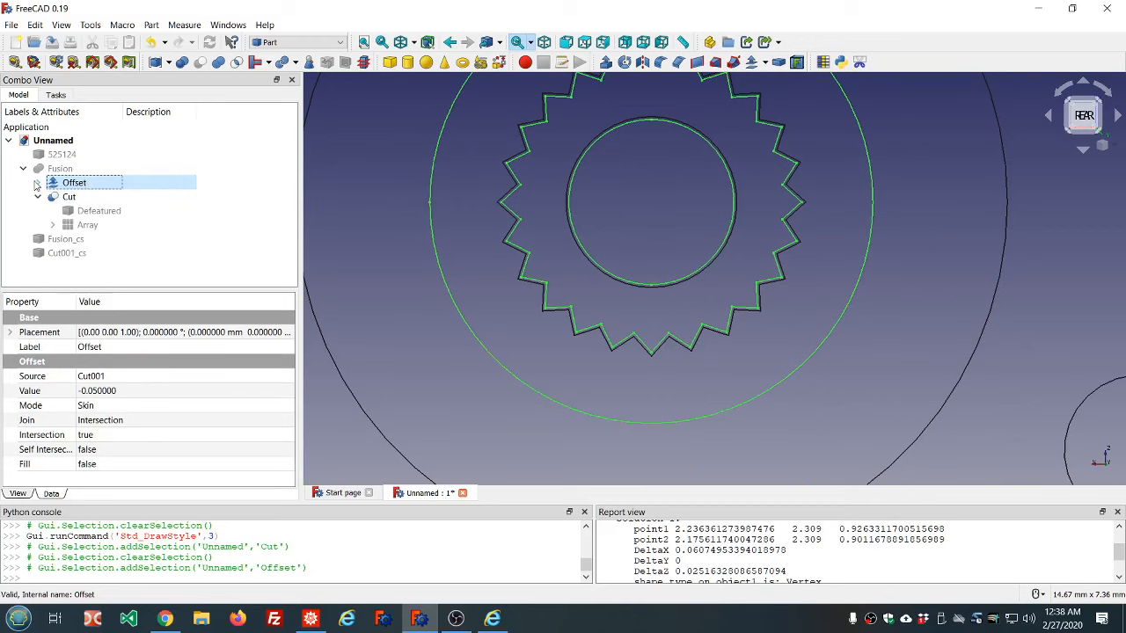
# Step: Display the original Cut001 instead of the Offset plug and compare its toothed outline with the Cut disc's
pyautogui.click(36, 183)
pyautogui.click(66, 195)
pyautogui.press('space')
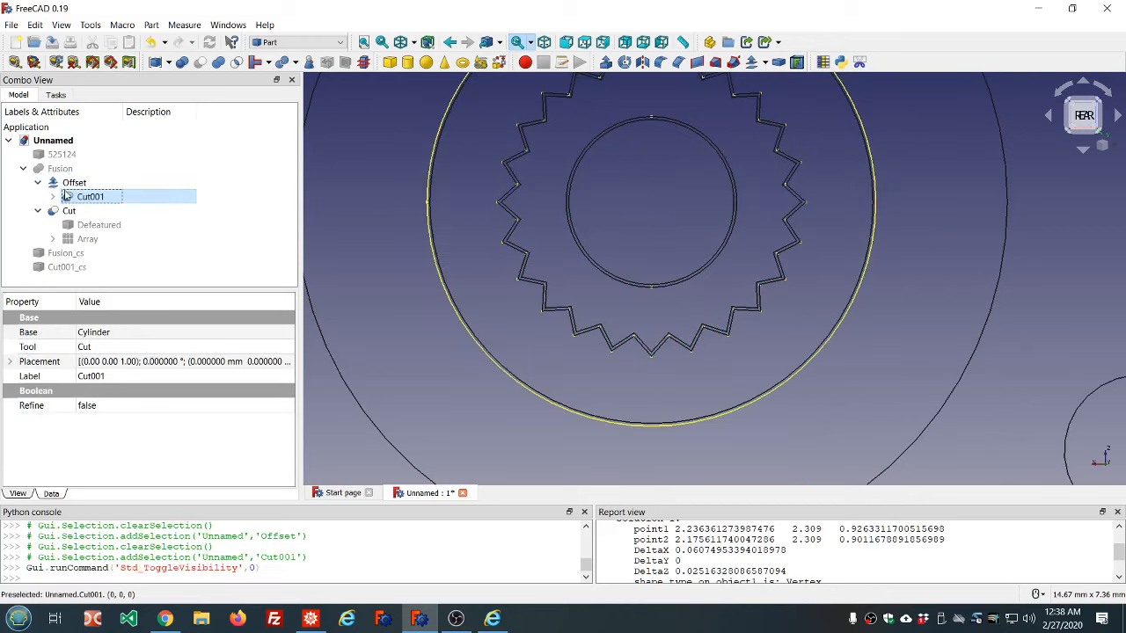
pyautogui.click(79, 183)
pyautogui.press('space')
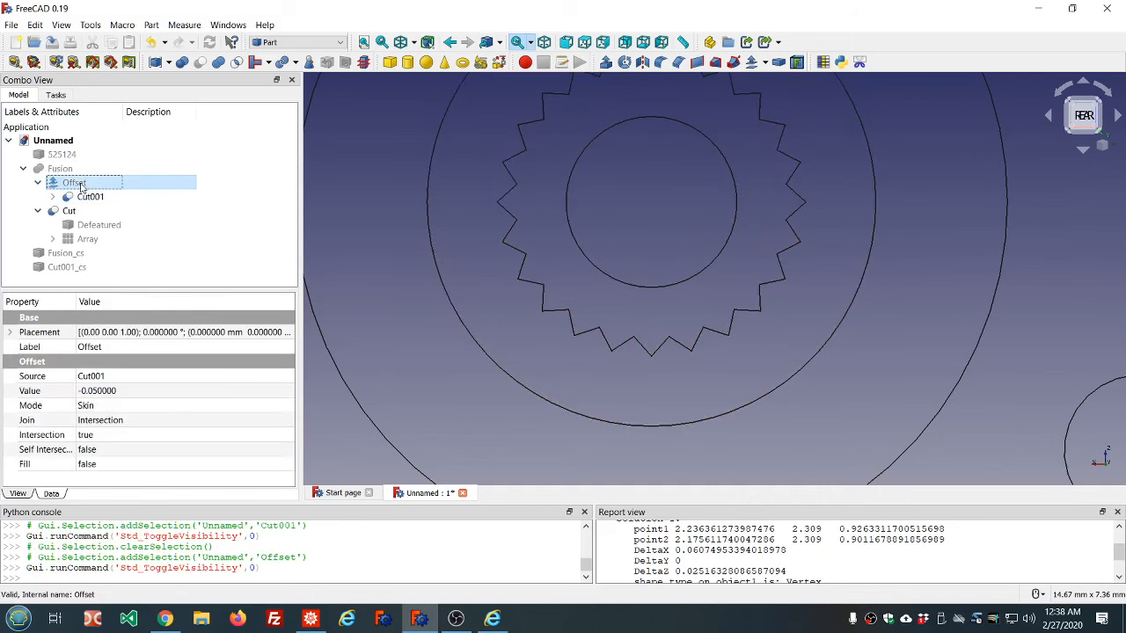
pyautogui.click(71, 211)
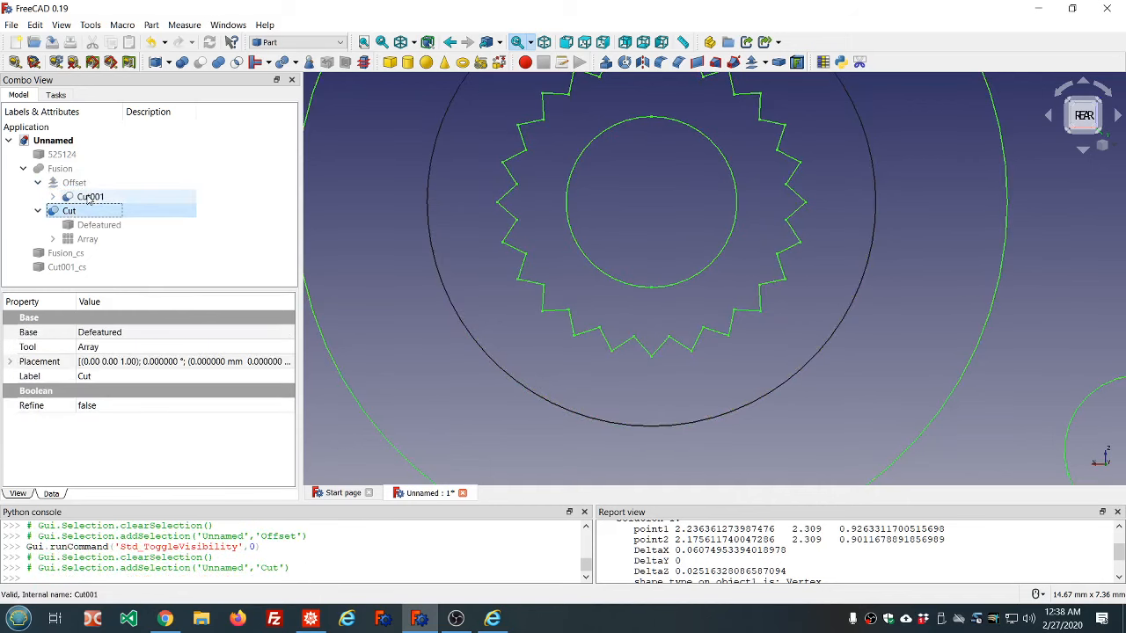
pyautogui.click(88, 199)
pyautogui.press('Down')
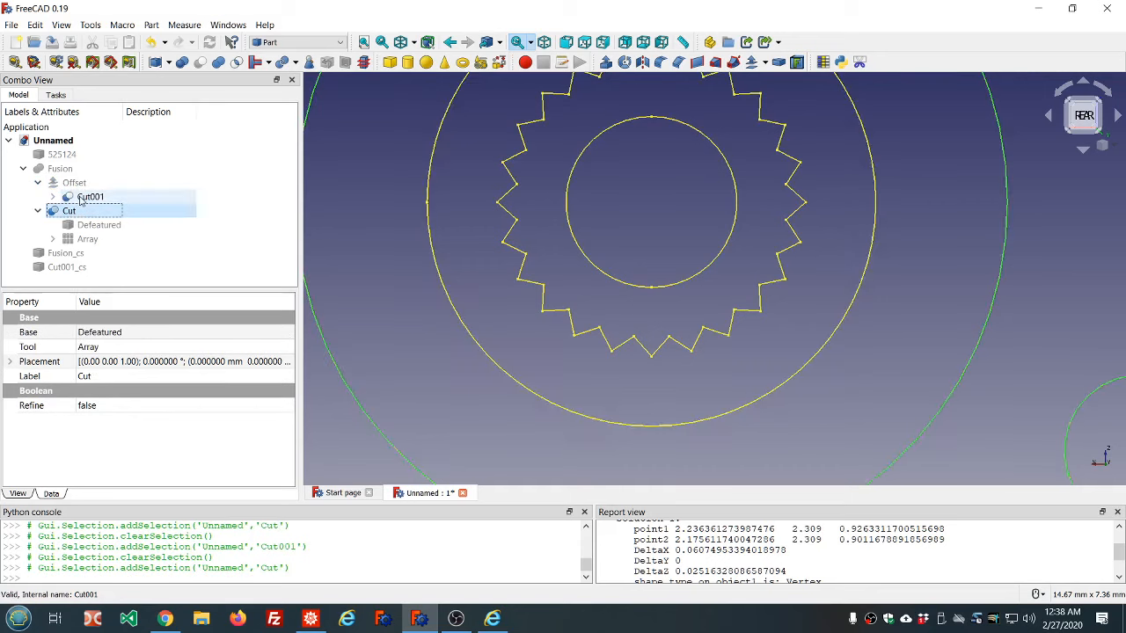
# Step: Hide Cut001, show the Offset plug again and look at the gap between the toothed outlines
pyautogui.press('Up')
pyautogui.press('space')
pyautogui.press('Up')
pyautogui.press('space')
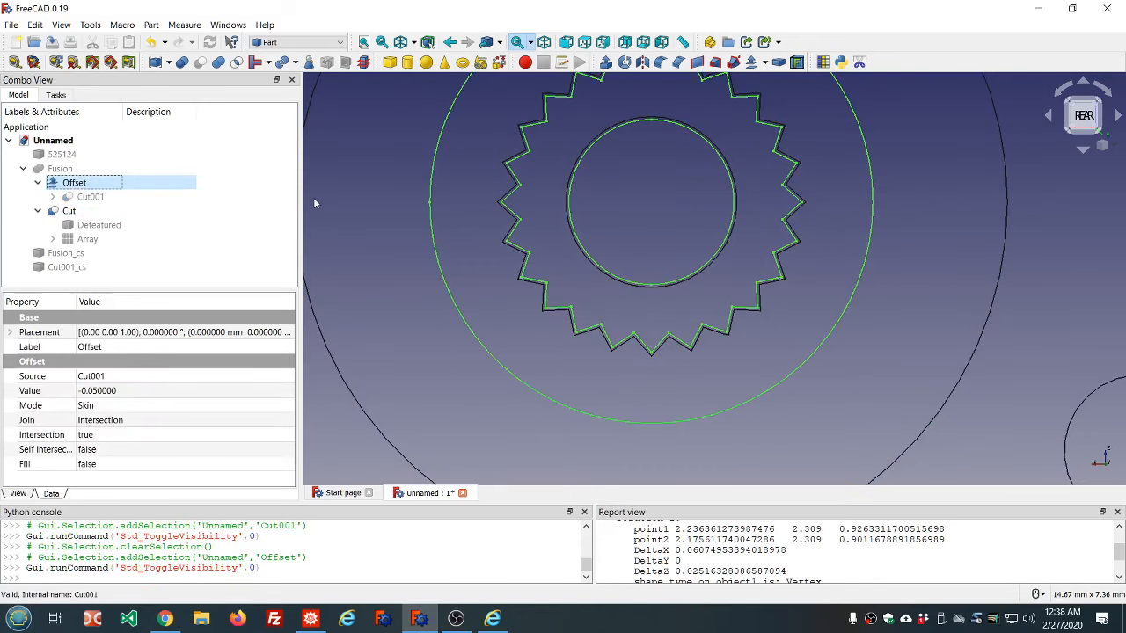
pyautogui.scroll(-2, 325, 201)
pyautogui.scroll(4, 444, 181)
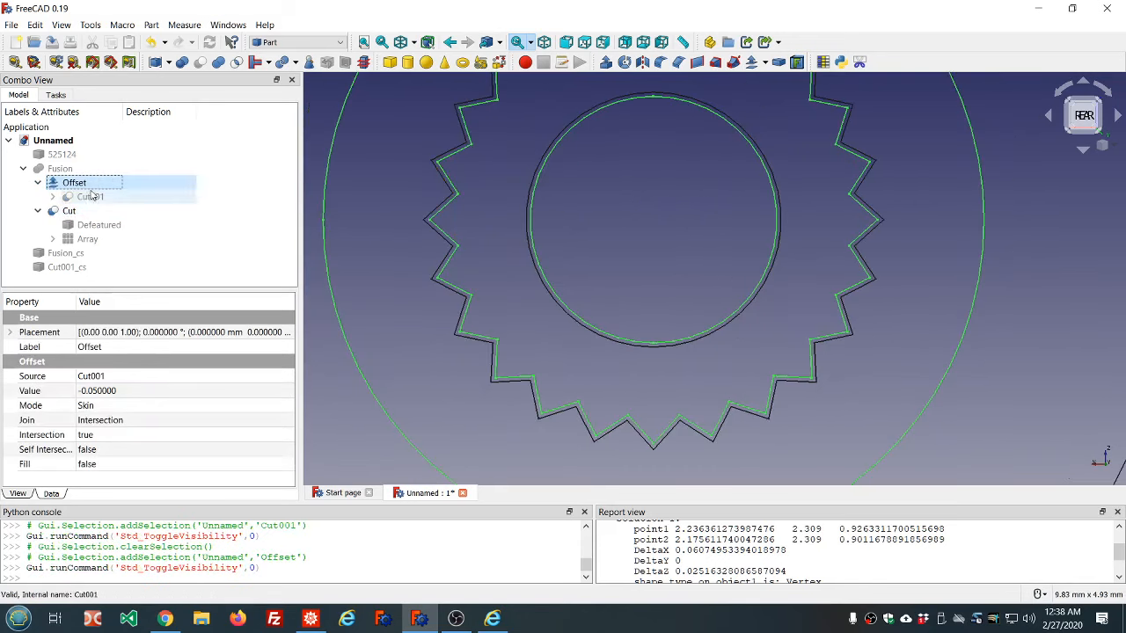
# Step: Set the Offset plug's offset value to -0.01, recompute the model and inspect the tooth gap close up
pyautogui.click(89, 395)
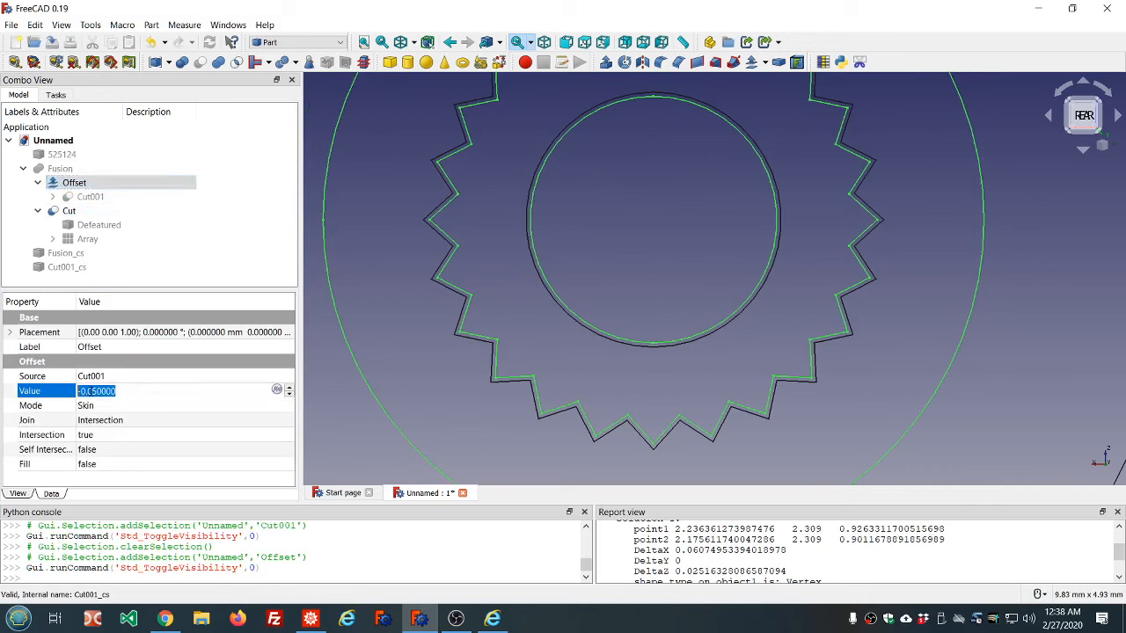
pyautogui.click(92, 395)
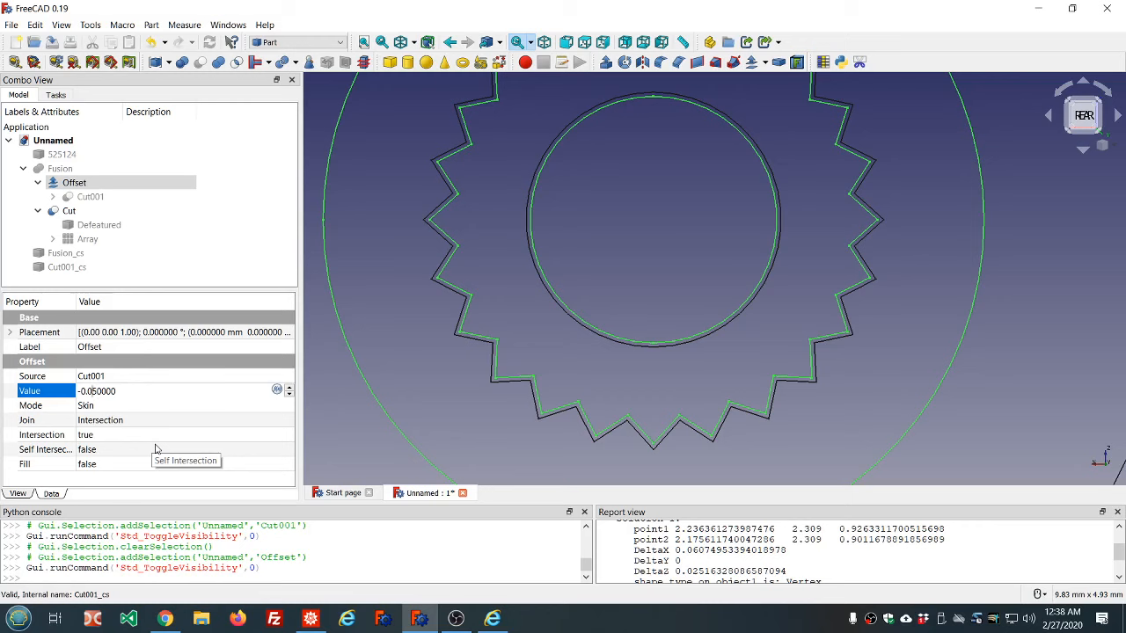
pyautogui.press('Delete')
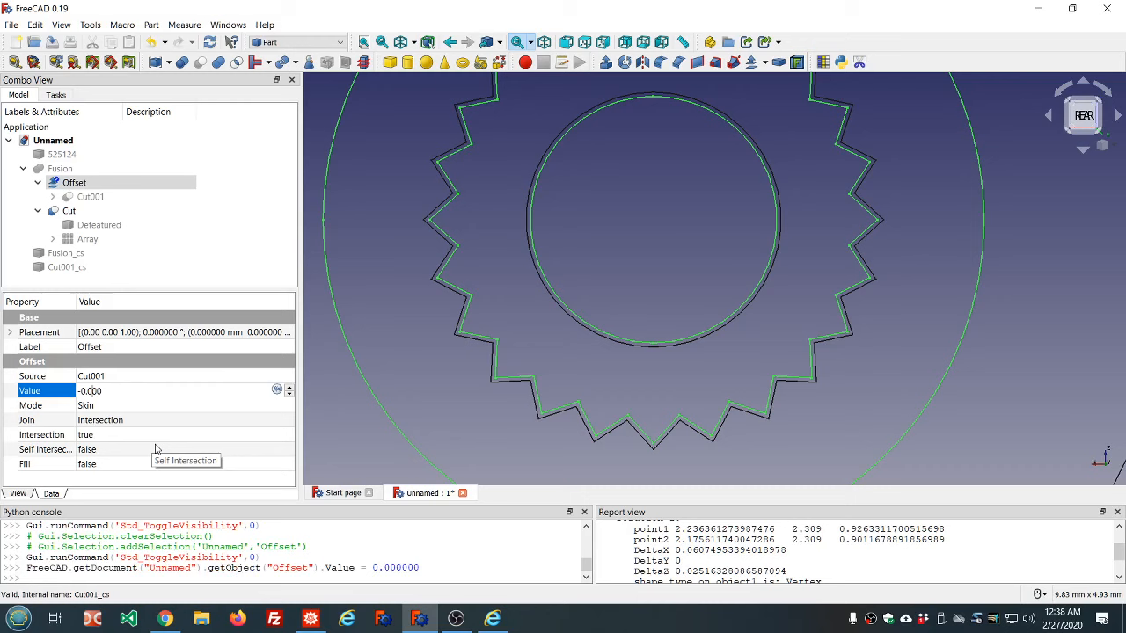
pyautogui.write('1')
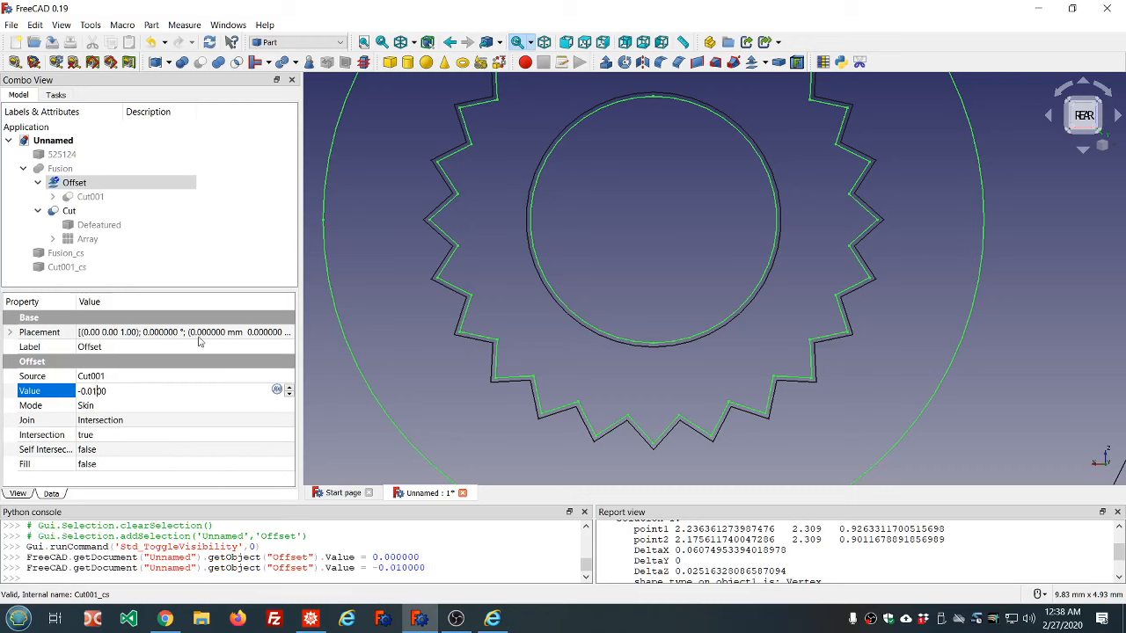
pyautogui.click(209, 46)
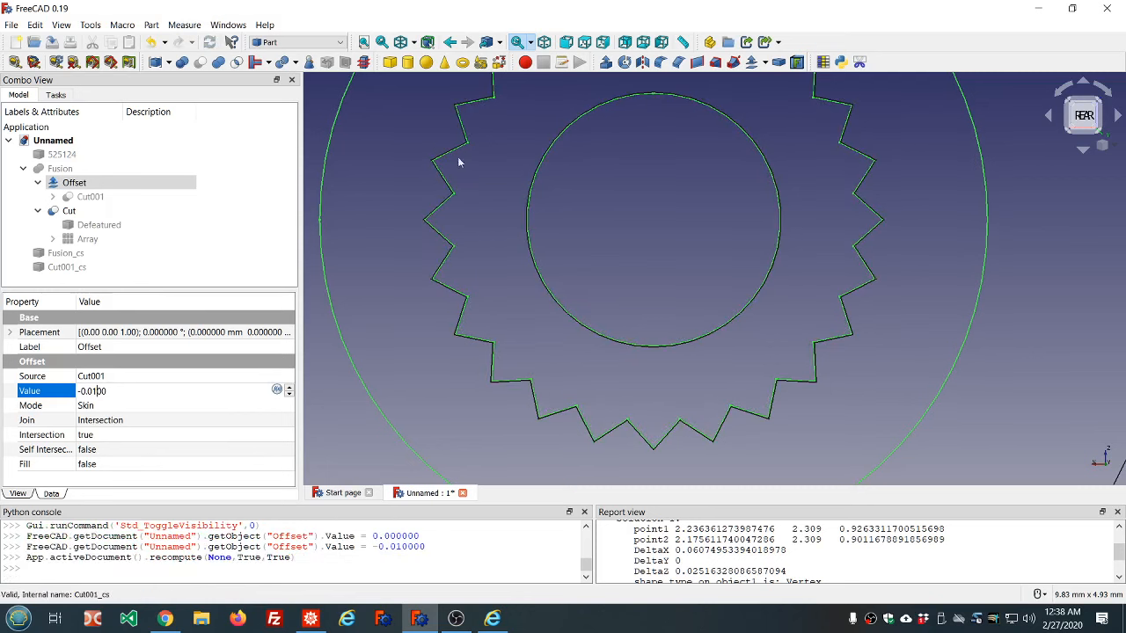
pyautogui.scroll(5, 431, 197)
pyautogui.scroll(3, 485, 201)
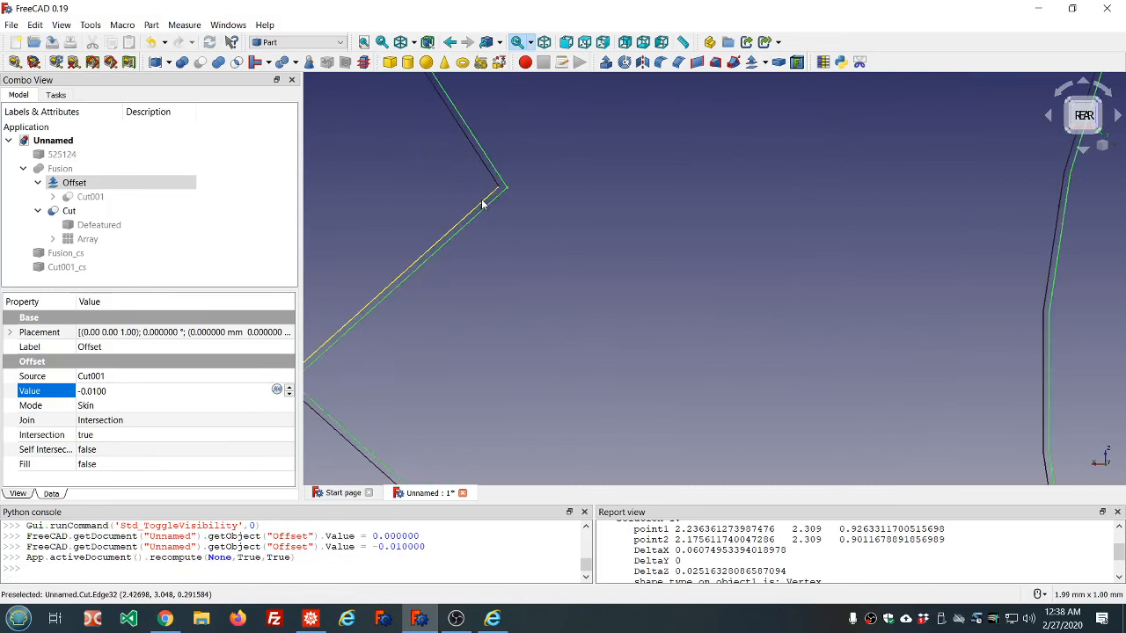
# Step: Switch the draw style from wireframe back to As is and fit the whole disc and plug in a tilted view
pyautogui.scroll(-8, 484, 202)
pyautogui.scroll(-5, 482, 204)
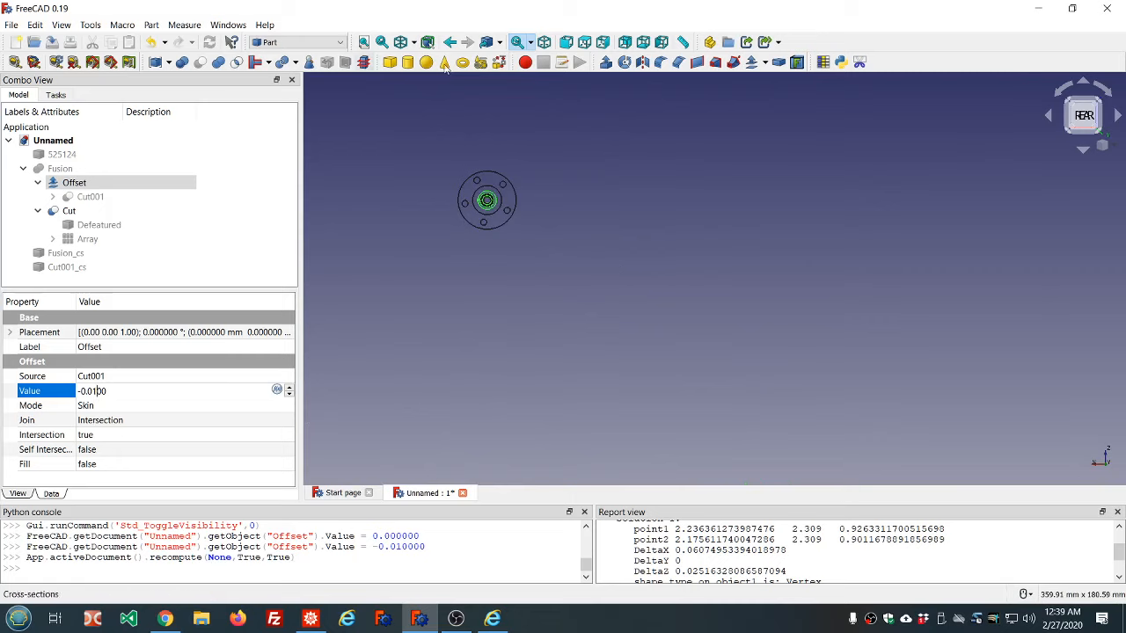
pyautogui.click(415, 44)
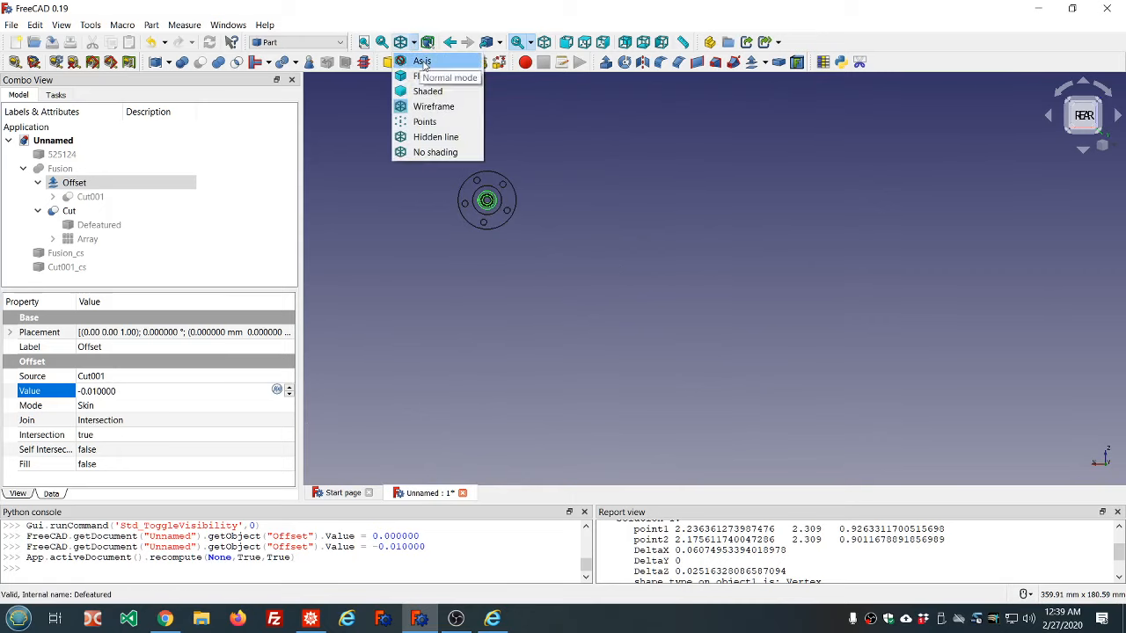
pyautogui.click(424, 57)
pyautogui.moveTo(403, 185); pyautogui.dragTo(509, 212, button='middle')
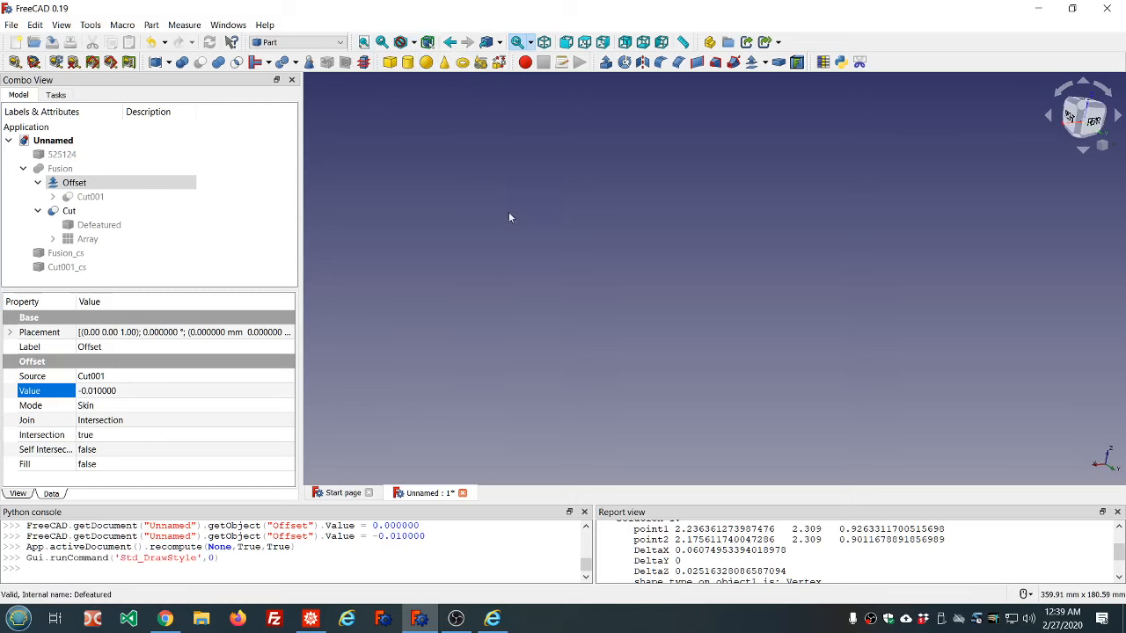
pyautogui.click(363, 43)
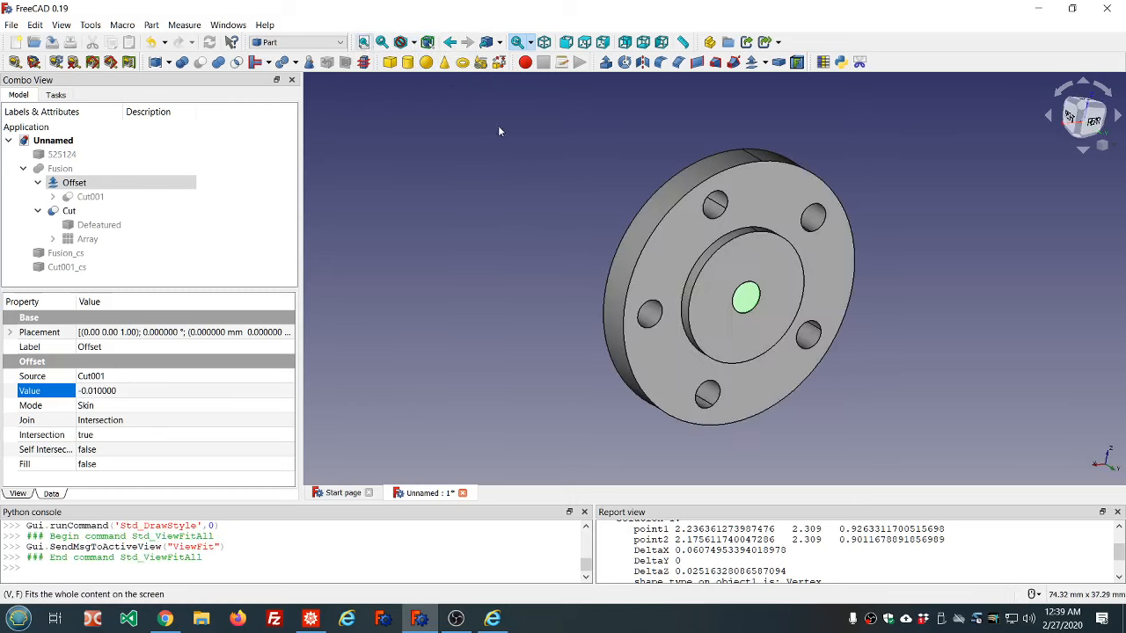
# Step: Inspect the shaded disc and its Offset plug from the rear and the front side
pyautogui.moveTo(571, 239)
pyautogui.mouseDown(button='middle')
pyautogui.moveTo(506, 199)
pyautogui.moveTo(550, 166)
pyautogui.moveTo(613, 184)
pyautogui.moveTo(689, 239)
pyautogui.moveTo(565, 247)
pyautogui.mouseUp(button='middle')
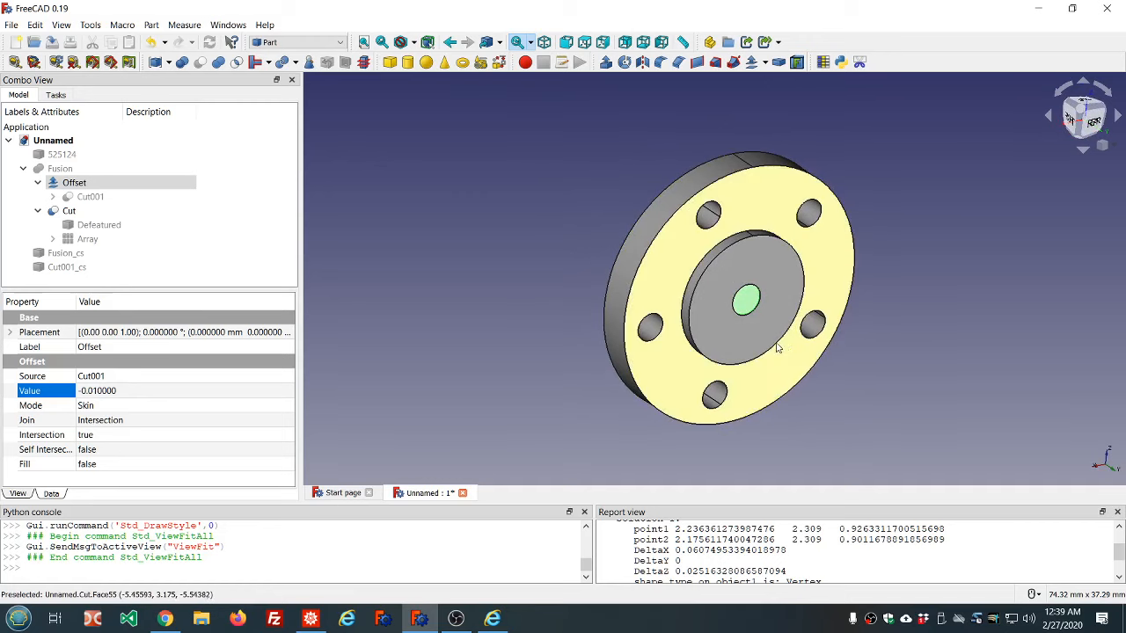
pyautogui.moveTo(572, 312); pyautogui.dragTo(938, 337, button='middle')
pyautogui.scroll(4, 877, 340)
pyautogui.scroll(-4, 902, 344)
pyautogui.scroll(-4, 902, 341)
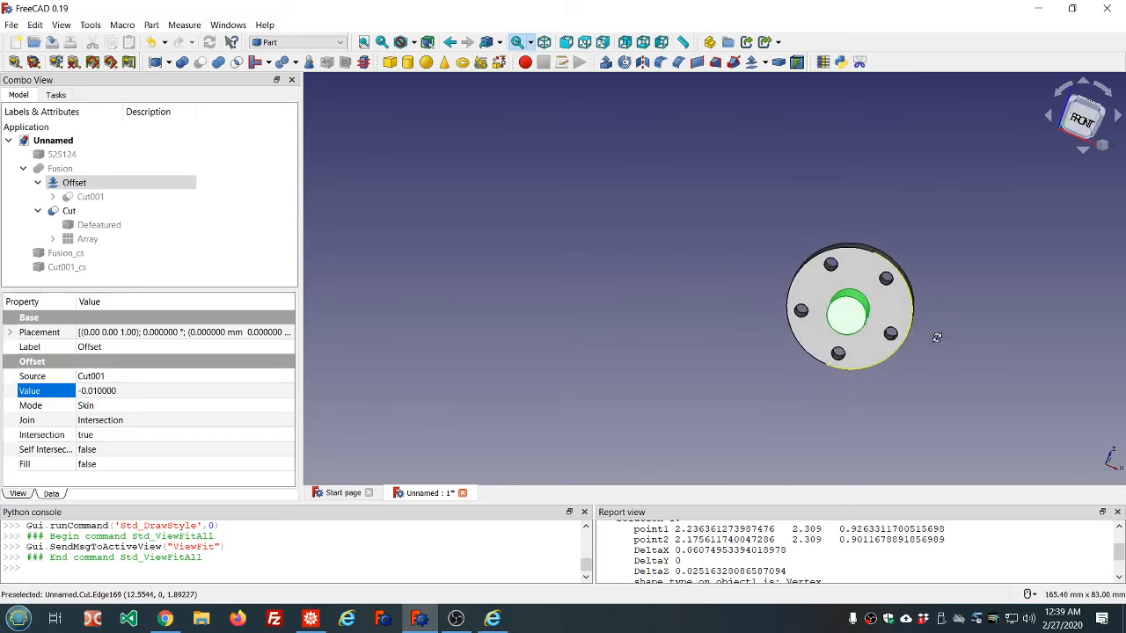
pyautogui.scroll(4, 932, 315)
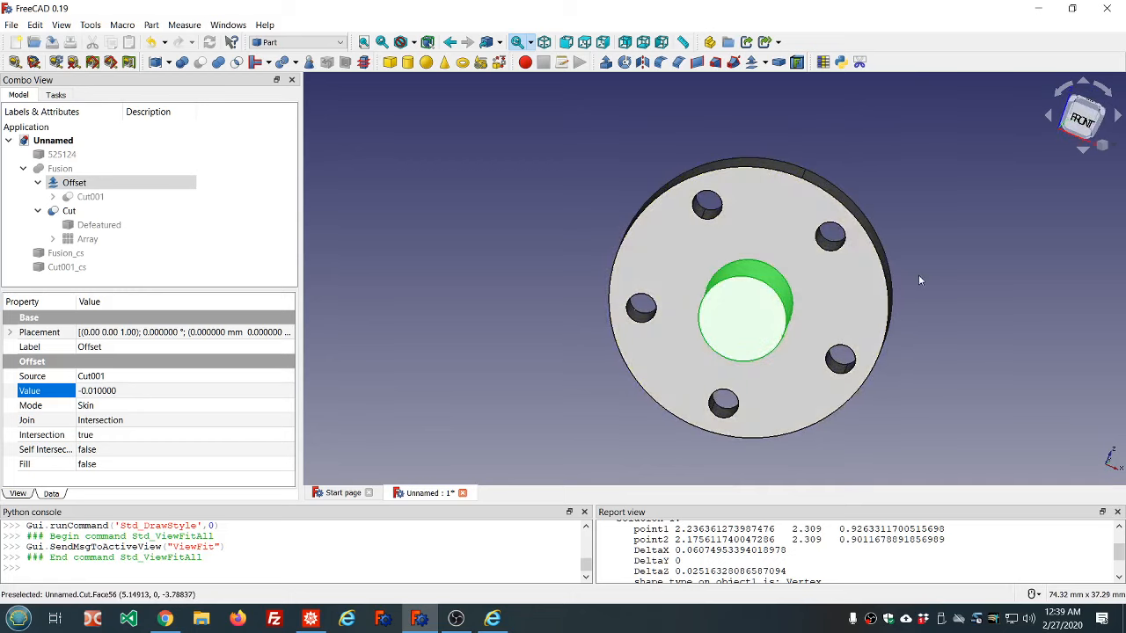
pyautogui.moveTo(941, 316); pyautogui.dragTo(924, 259, button='middle')
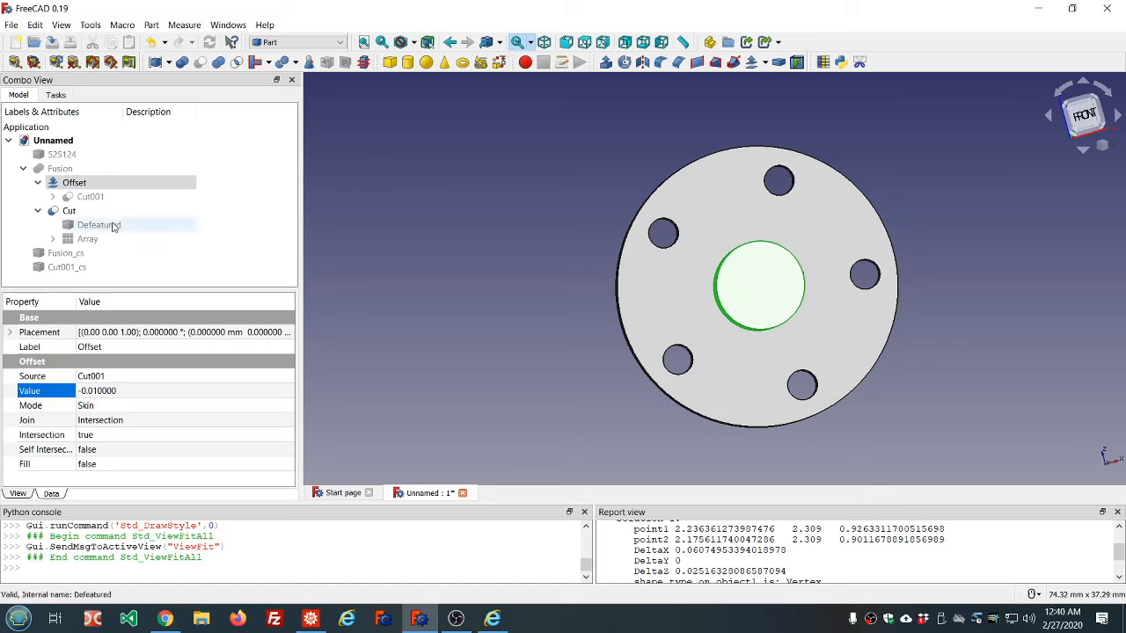
# Step: Select the Array of hole extrusions under Cut, look at the available compound commands, and clear the selection
pyautogui.click(85, 245)
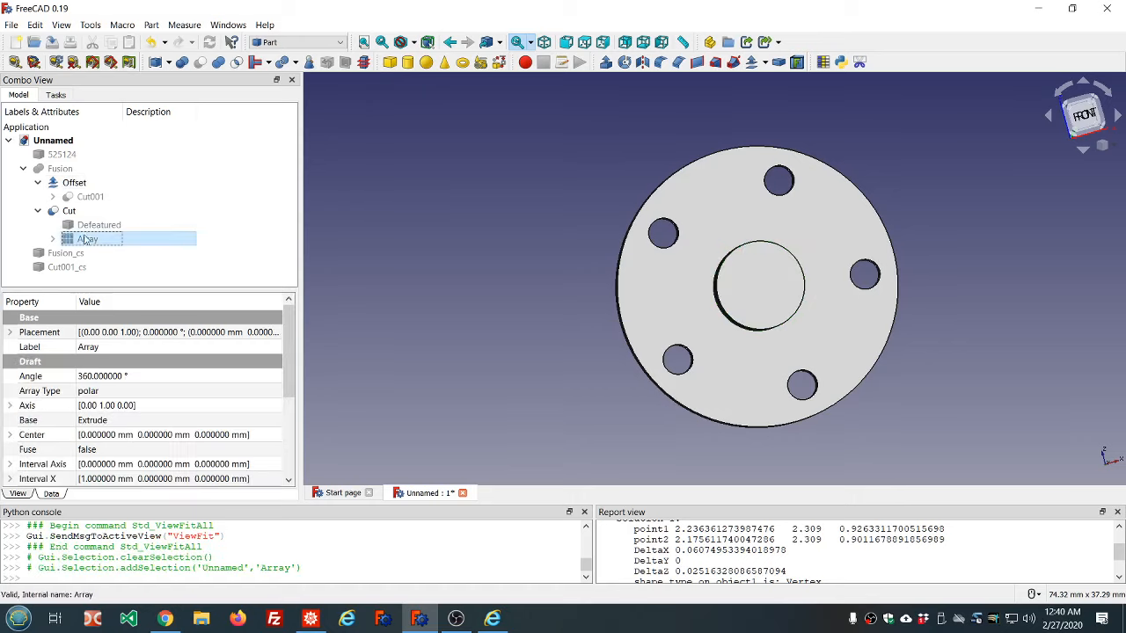
pyautogui.click(168, 63)
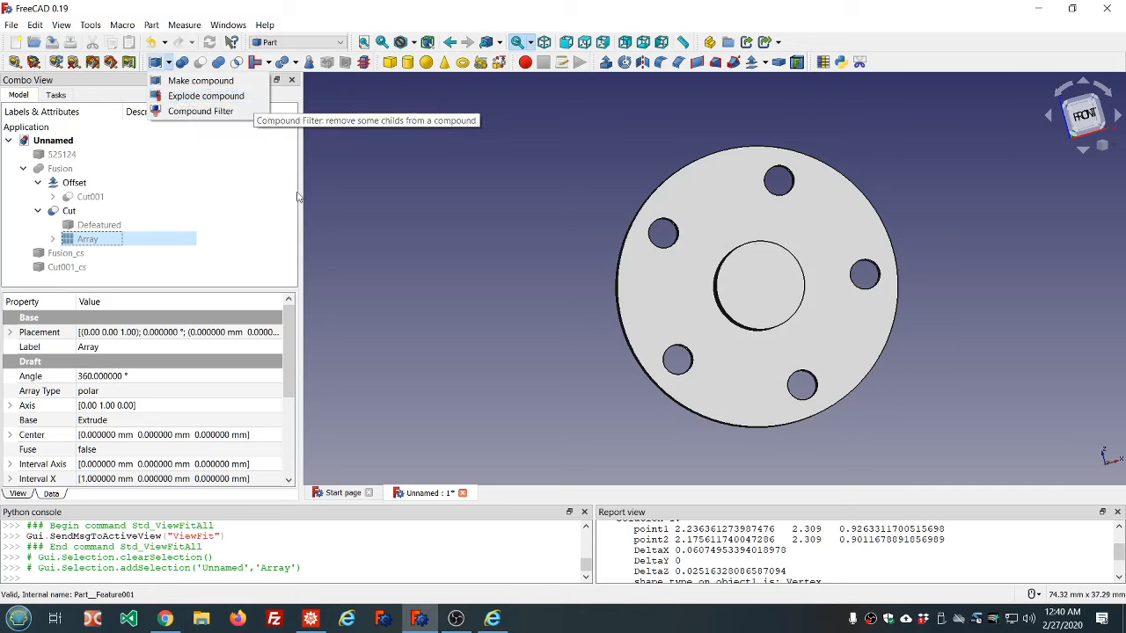
pyautogui.click(463, 207)
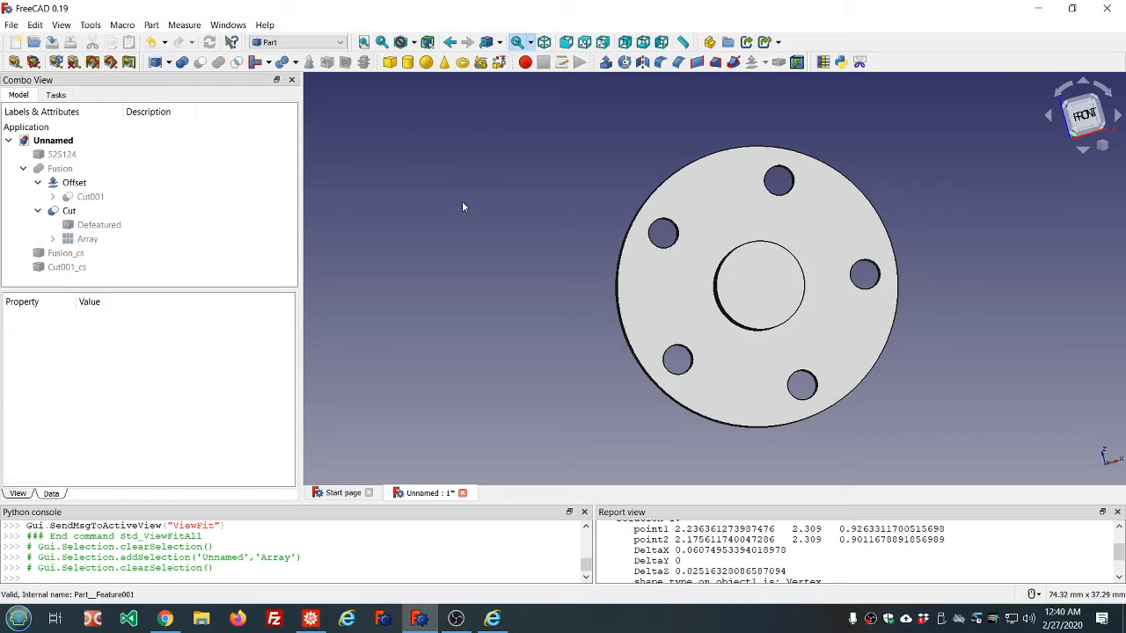
# Step: Examine the five holes and the central plug on the disc's front face from slightly different angles
pyautogui.scroll(2, 974, 288)
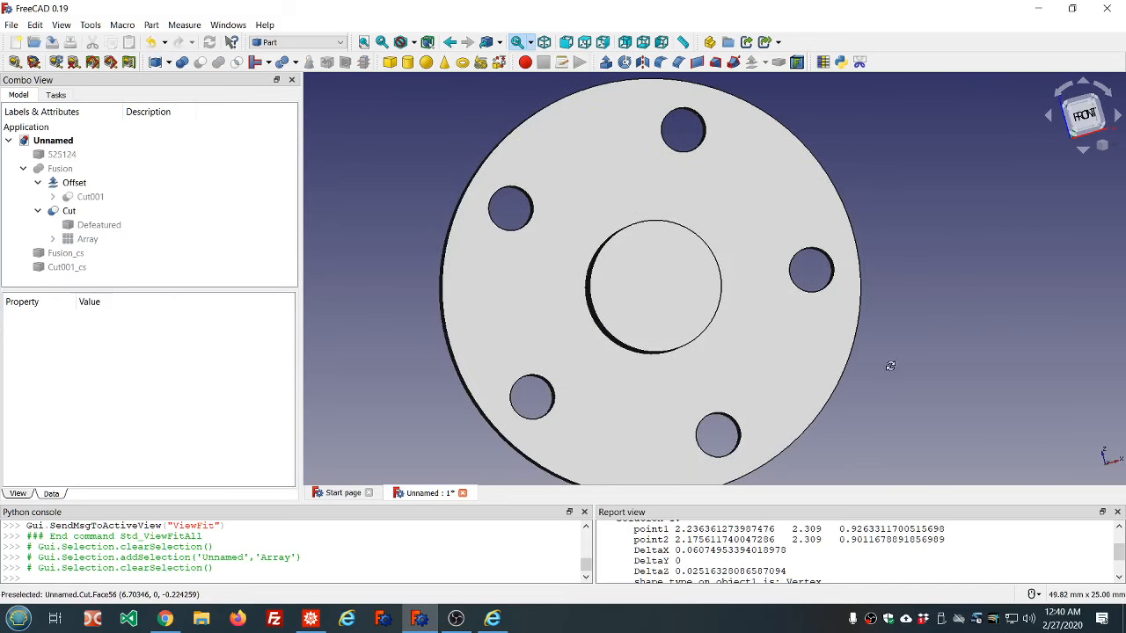
pyautogui.moveTo(890, 366)
pyautogui.mouseDown(button='middle')
pyautogui.moveTo(858, 175)
pyautogui.moveTo(947, 232)
pyautogui.moveTo(927, 319)
pyautogui.moveTo(587, 417)
pyautogui.moveTo(535, 238)
pyautogui.moveTo(704, 307)
pyautogui.moveTo(848, 387)
pyautogui.moveTo(876, 370)
pyautogui.moveTo(877, 354)
pyautogui.mouseUp(button='middle')
pyautogui.scroll(2, 745, 205)
pyautogui.scroll(-4, 745, 205)
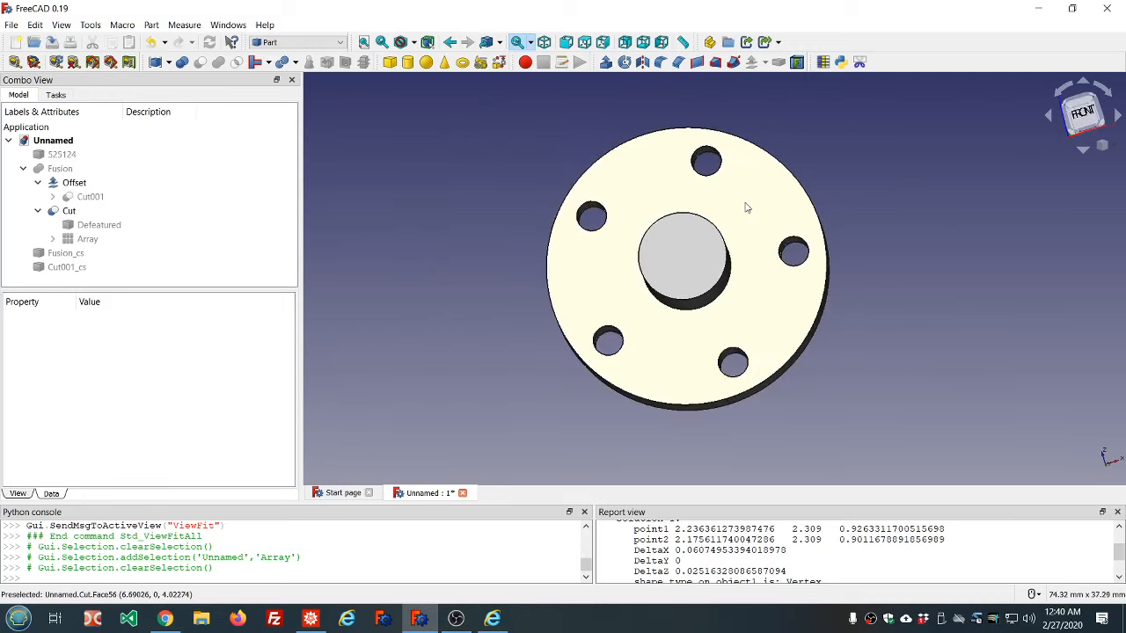
pyautogui.moveTo(836, 382)
pyautogui.mouseDown(button='middle')
pyautogui.moveTo(683, 247)
pyautogui.moveTo(614, 129)
pyautogui.moveTo(829, 395)
pyautogui.moveTo(851, 395)
pyautogui.mouseUp(button='middle')
pyautogui.scroll(2, 924, 405)
pyautogui.scroll(-2, 923, 405)
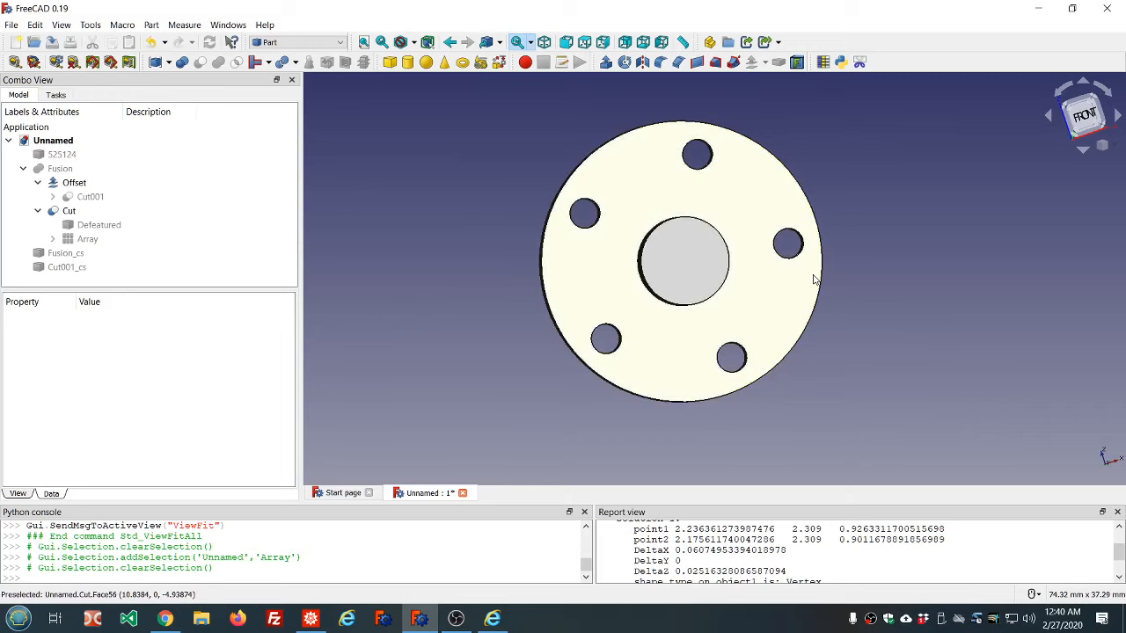
pyautogui.moveTo(819, 272); pyautogui.dragTo(820, 280, button='middle')
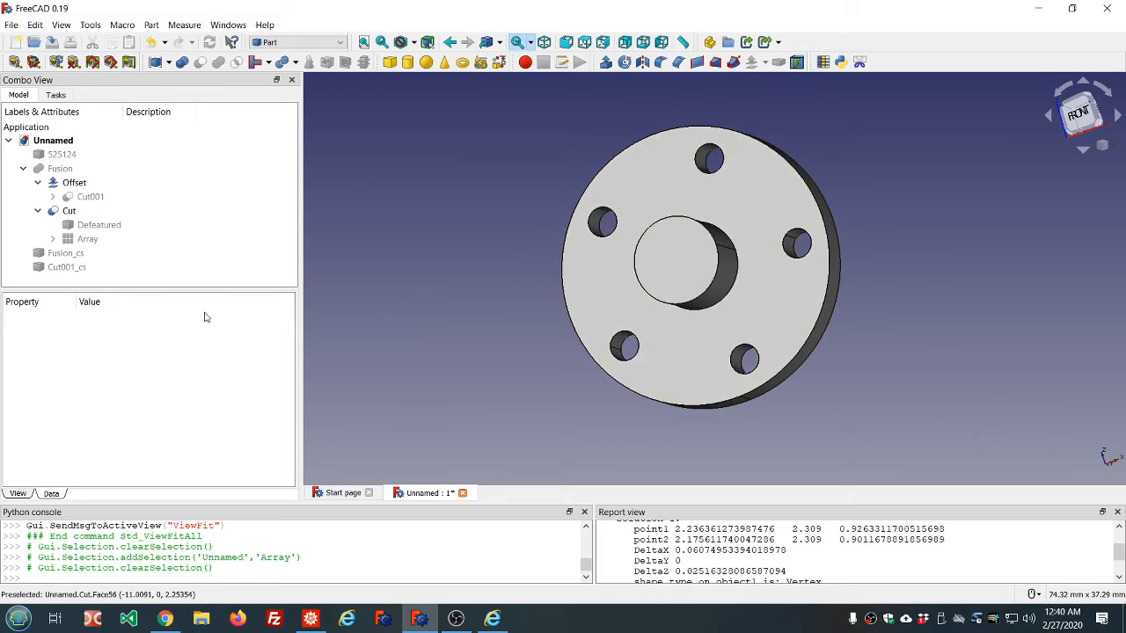